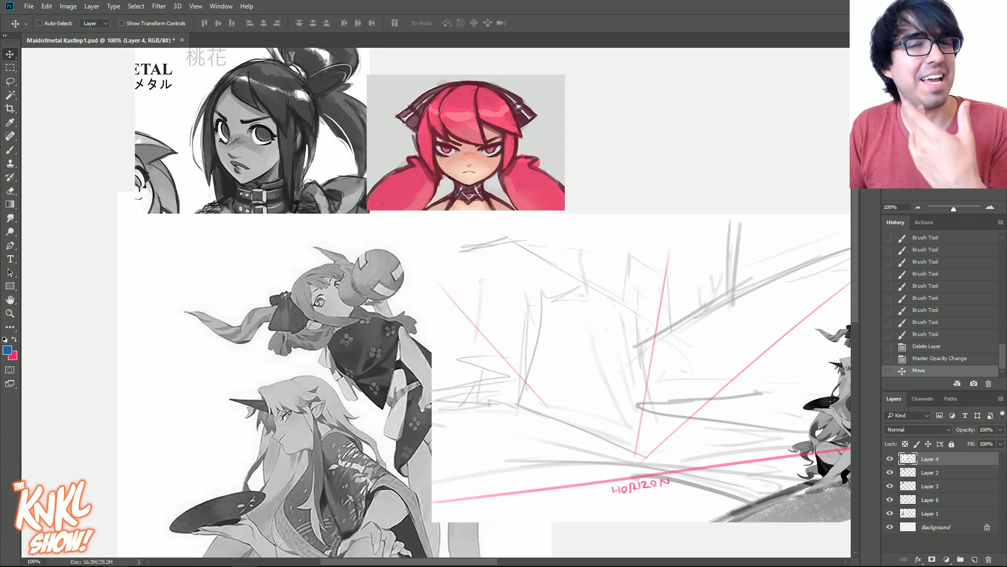
- Examine the character reference and the landscape sketch by toggling the sketch on Layer 4 off and on
mouse_move(577, 341)
left_mouse_down()
mouse_move(356, 297)
mouse_move(394, 296)
mouse_move(592, 164)
left_mouse_up()
left_click(889, 458)
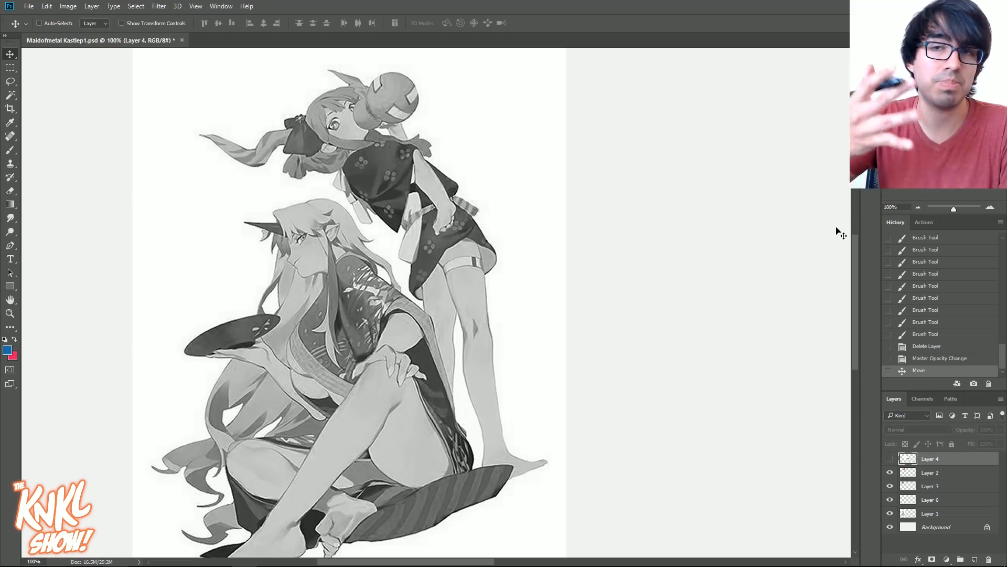
left_click(889, 459)
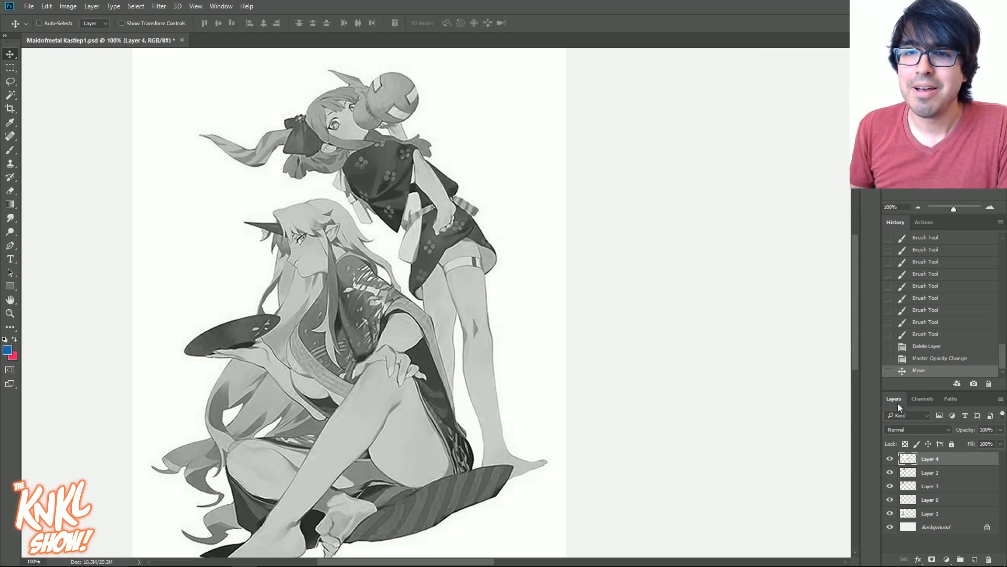
left_click_drag(587, 336, 565, 217)
left_click_drag(772, 94, 581, 293)
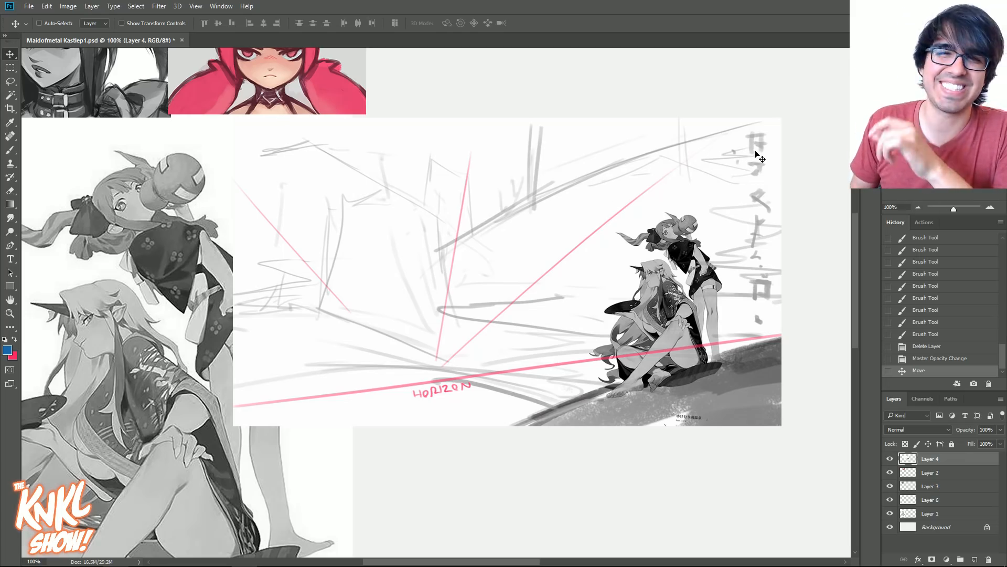
left_click_drag(478, 266, 646, 200)
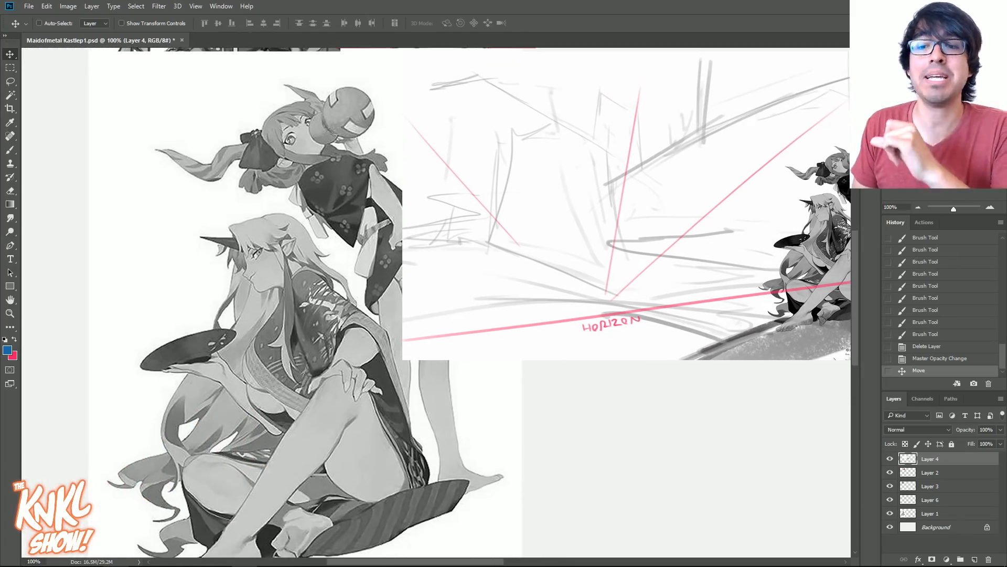
- Hide the landscape sketch on Layer 4 and make the character reference on Layer 1 the active layer
left_click(890, 459)
left_click_drag(420, 294, 464, 271)
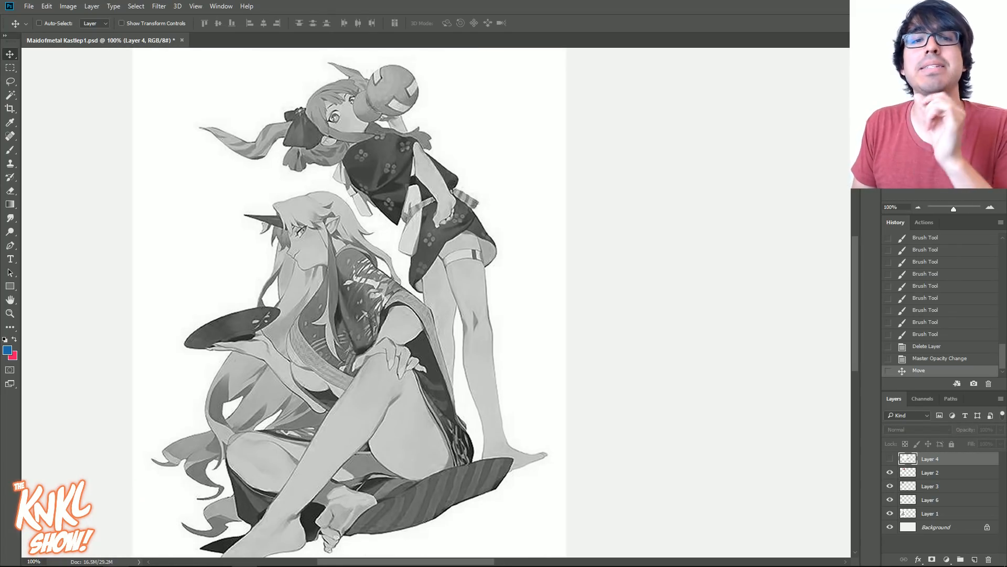
left_click(926, 475)
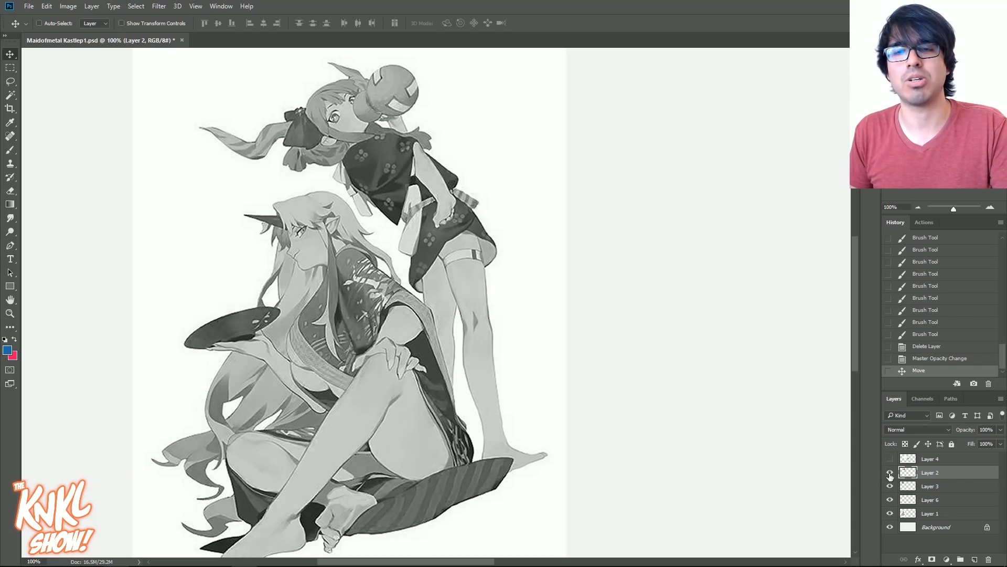
left_click(930, 488)
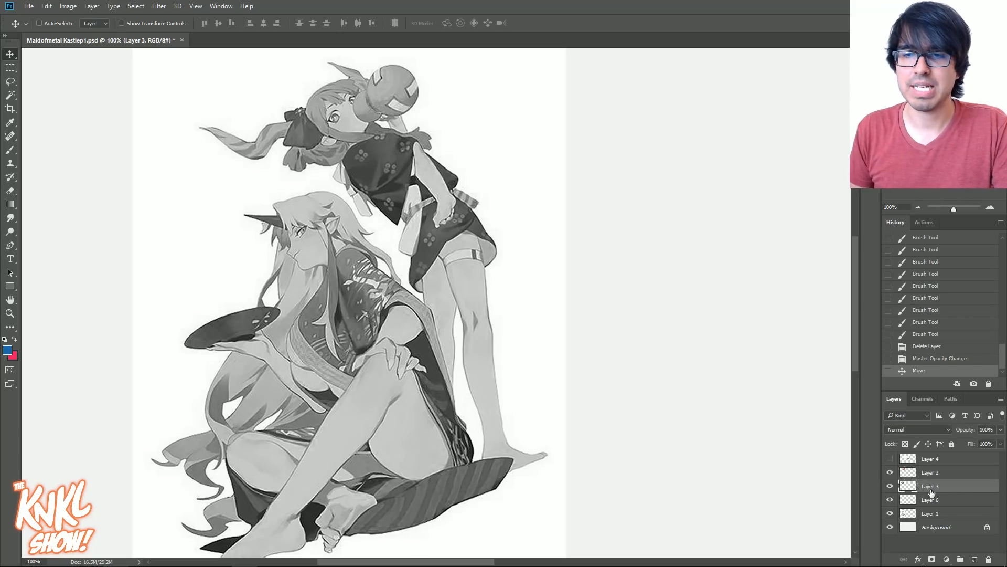
left_click(931, 518)
key("ctrl+u")
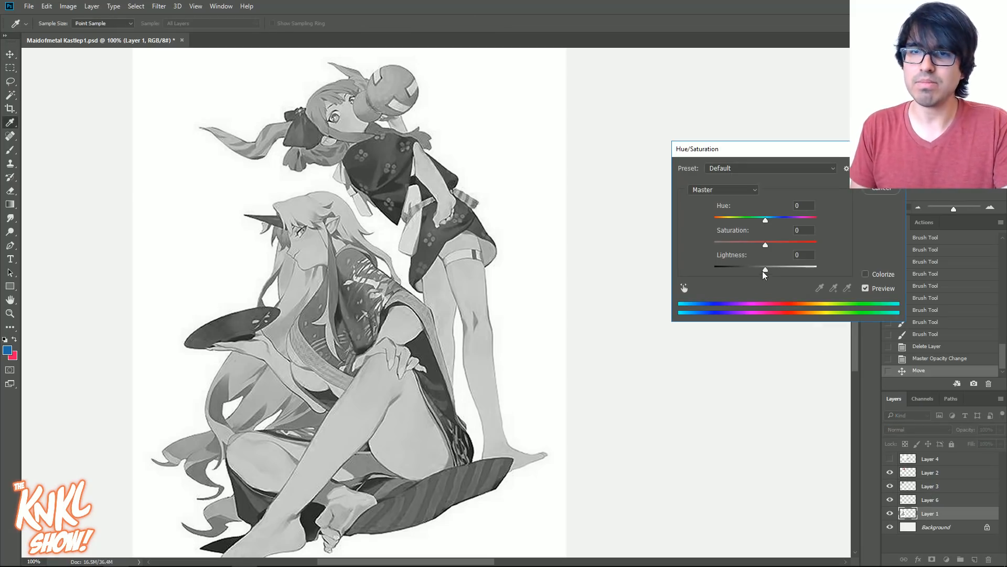
left_click_drag(786, 156, 758, 216)
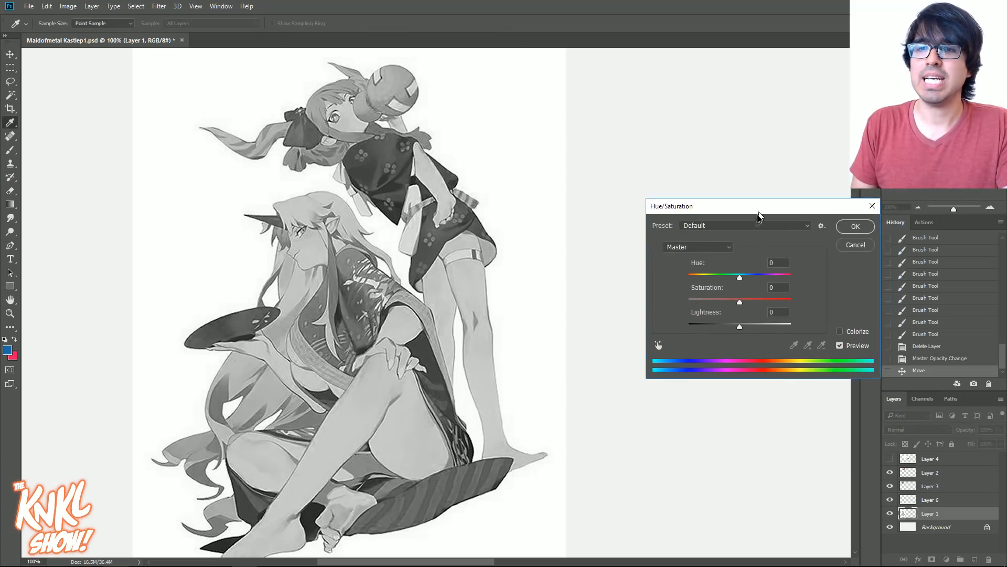
mouse_move(738, 332)
left_mouse_down()
mouse_move(715, 333)
mouse_move(727, 333)
left_mouse_up()
left_click(854, 247)
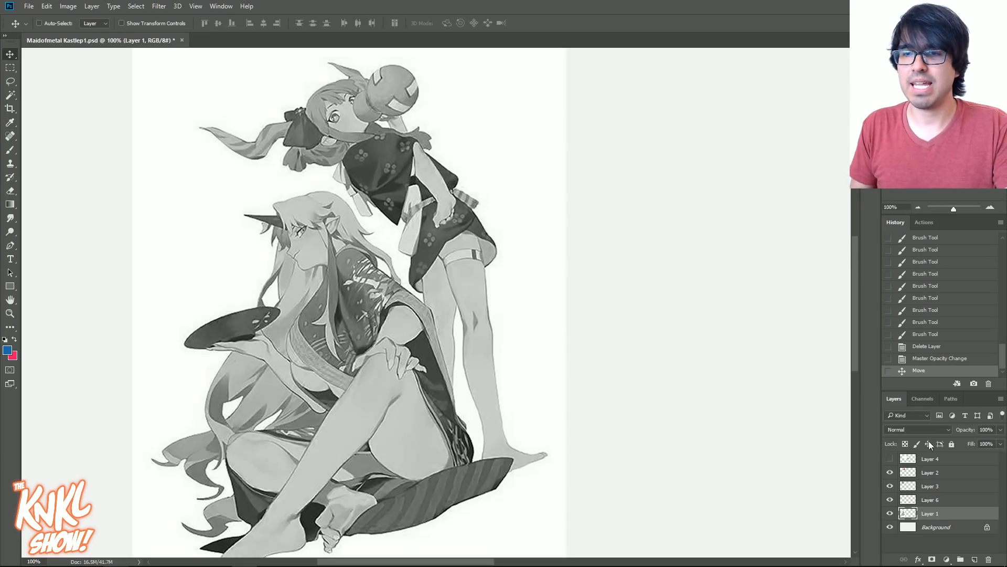
- Fade the character reference by lowering Layer 1's opacity and create a new layer directly above Layer 2
left_click(1000, 430)
mouse_move(974, 442)
left_mouse_down()
mouse_move(957, 439)
mouse_move(968, 439)
left_mouse_up()
left_click(928, 463)
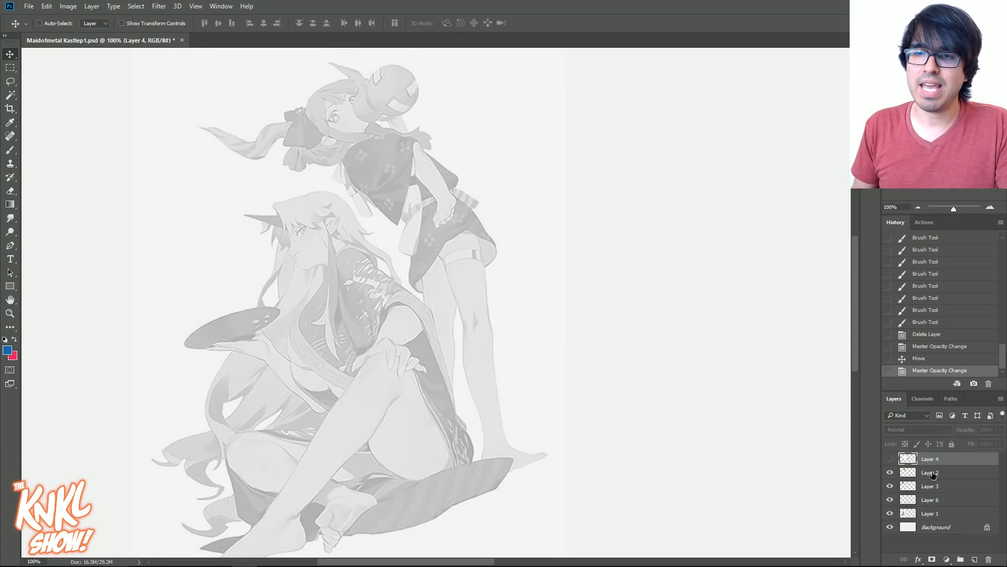
left_click(931, 472)
key("ctrl+shift+n")
key("Return")
- Set up the Brush tool with the CHALK NEW preset reduced to 10 px, keeping the blue foreground colour
key("b")
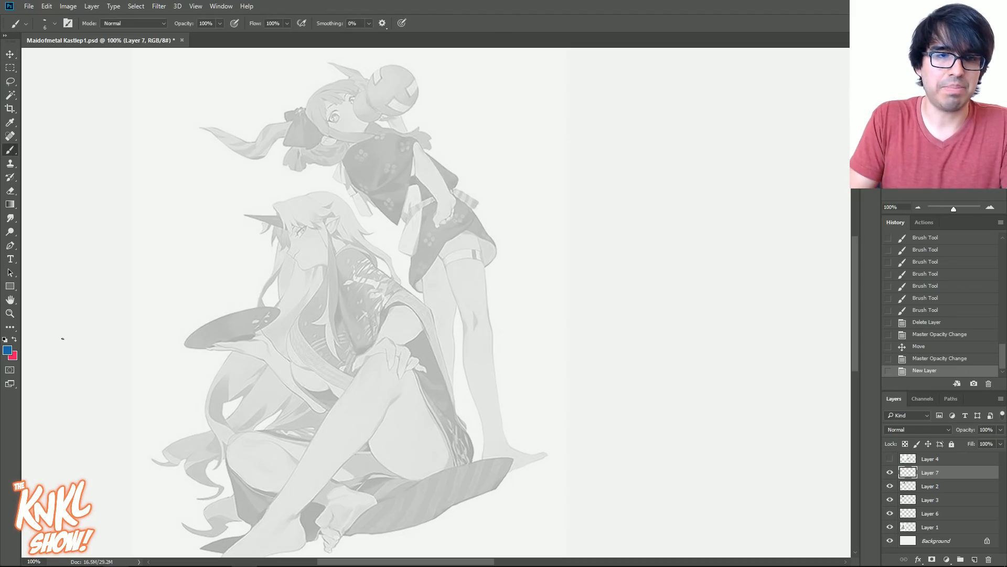
left_click(6, 350)
left_click(767, 235)
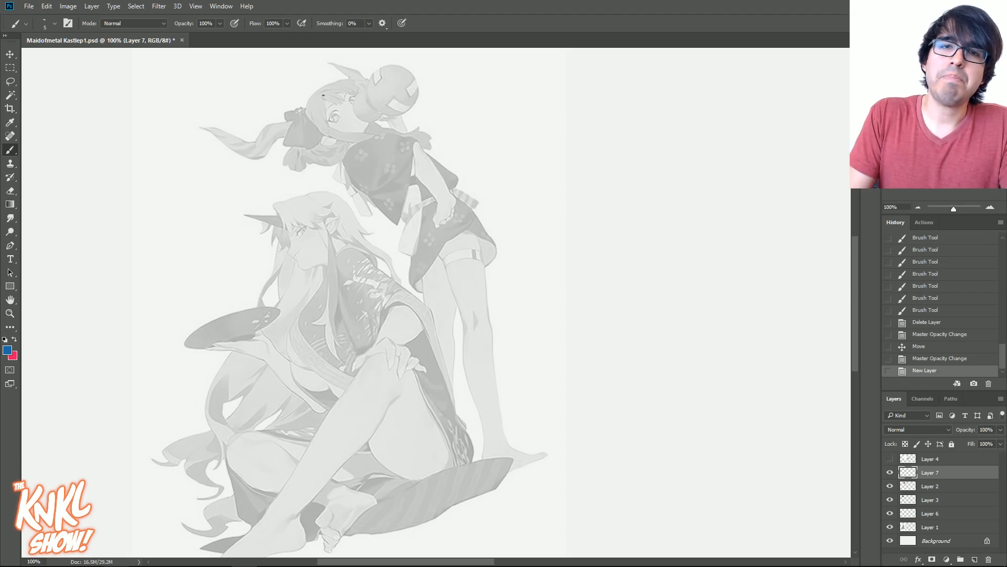
left_click_drag(311, 97, 475, 406)
key("ctrl+z")
right_click(469, 406)
left_click(475, 420)
left_click(482, 407)
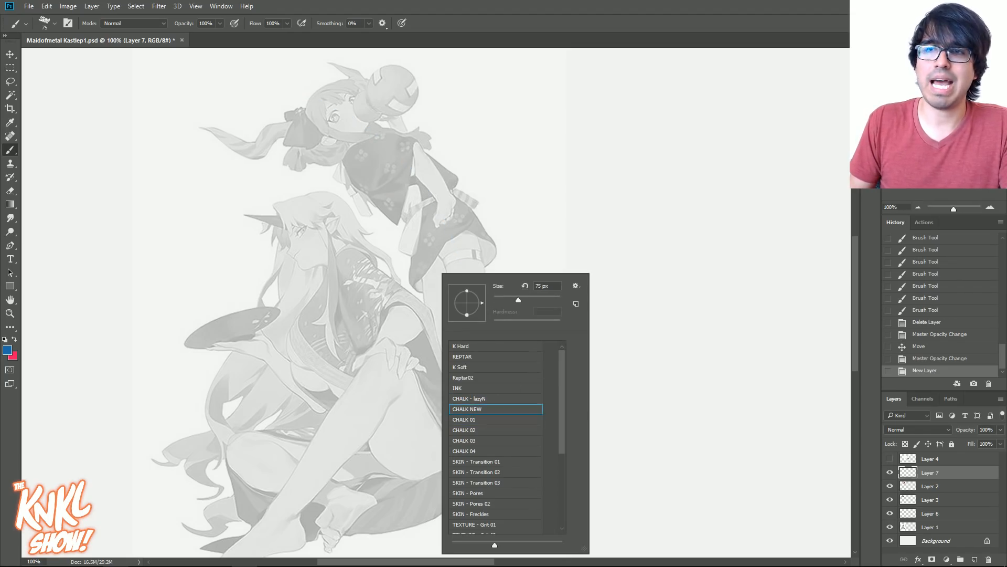
key("Return")
key("bracketleft")
key("bracketleft")
key("bracketleft")
key("bracketleft")
key("bracketleft")
key("bracketleft")
key("bracketleft")
key("bracketleft")
key("bracketleft")
key("bracketleft")
key("bracketleft")
- Draw one long blue action curve through the standing character and another through the seated character's head, torso and hip
mouse_move(304, 102)
left_mouse_down()
mouse_move(460, 333)
mouse_move(419, 542)
left_mouse_up()
key("ctrl+z")
mouse_move(297, 85)
left_mouse_down()
mouse_move(464, 317)
mouse_move(466, 435)
left_mouse_up()
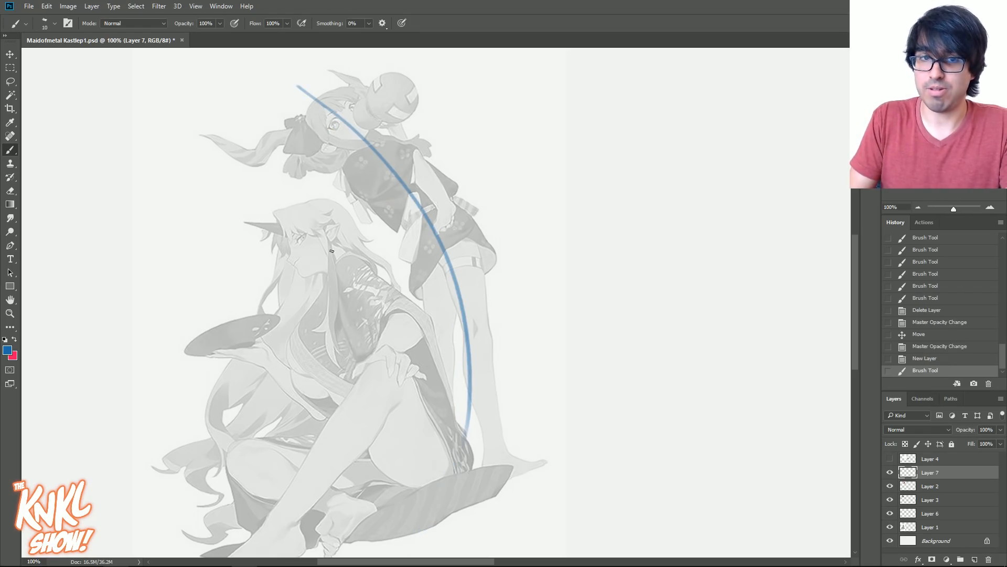
mouse_move(315, 193)
left_mouse_down()
mouse_move(480, 510)
mouse_move(434, 477)
mouse_move(466, 496)
left_mouse_up()
key("ctrl+z")
key("ctrl+z")
left_click_drag(319, 208, 466, 472)
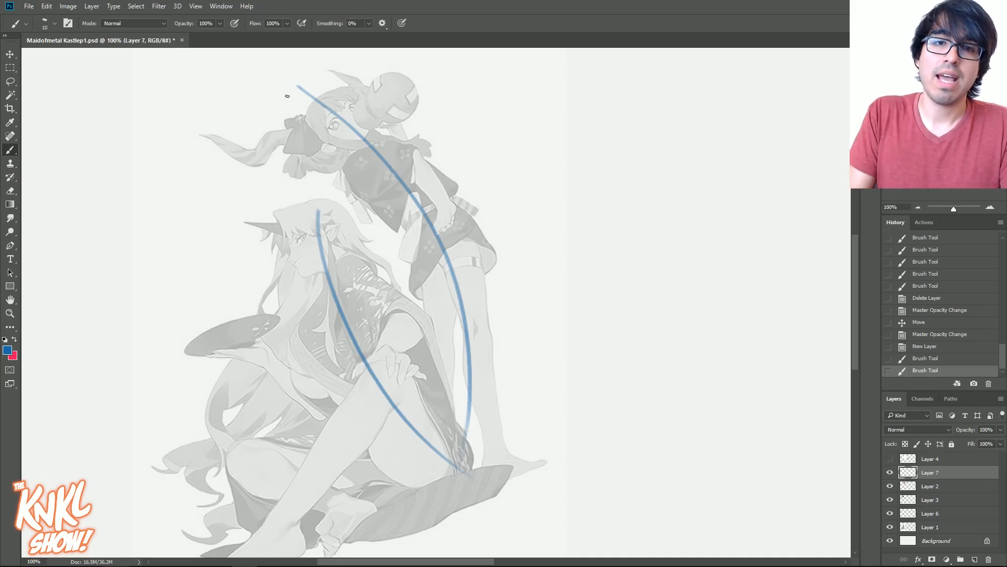
- Extend the standing character's action curve into a bold arrowhead past her face and add a small arrow pointing toward her hair bun
left_click_drag(322, 157, 367, 152)
mouse_move(390, 108)
left_mouse_down()
mouse_move(339, 82)
mouse_move(362, 94)
mouse_move(355, 109)
mouse_move(353, 85)
left_mouse_up()
key("bracketright")
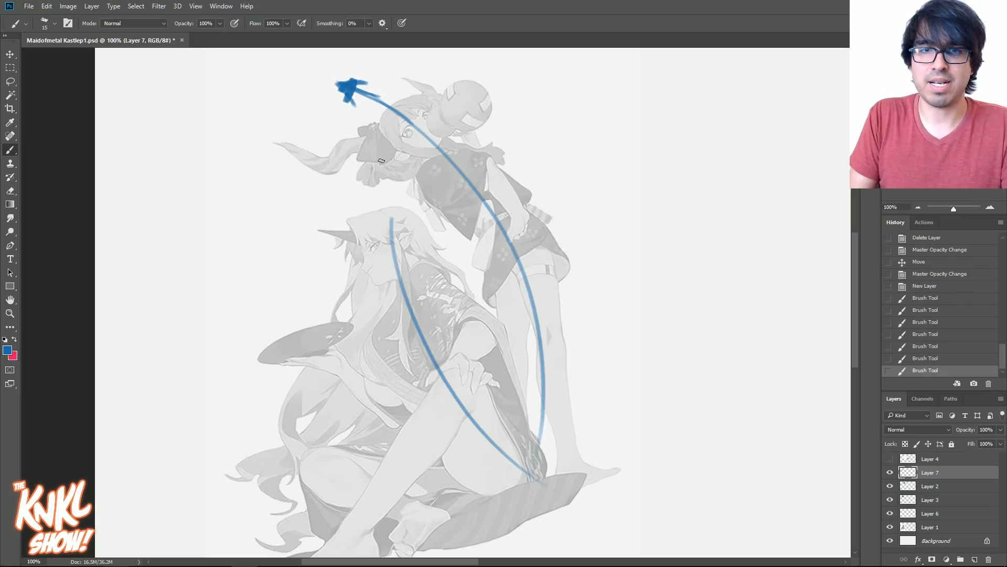
mouse_move(540, 70)
left_mouse_down()
mouse_move(518, 96)
mouse_move(508, 86)
left_mouse_up()
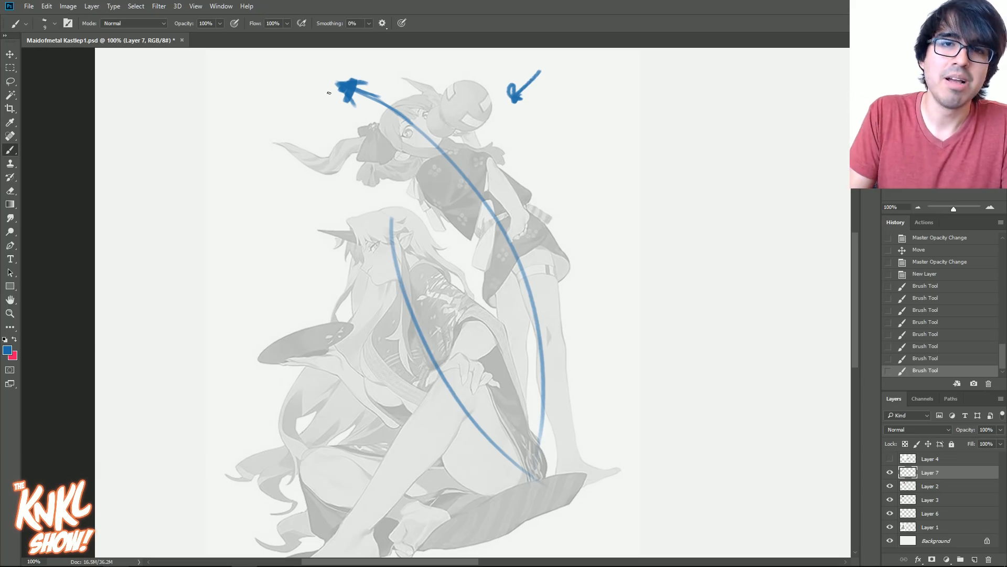
- Draw direction arrows along the standing character's flowing hair and her horn, plus one beyond the hair tip
mouse_move(326, 173)
left_mouse_down()
mouse_move(257, 134)
mouse_move(288, 142)
left_mouse_up()
left_click_drag(421, 87, 402, 78)
left_click_drag(402, 92, 418, 83)
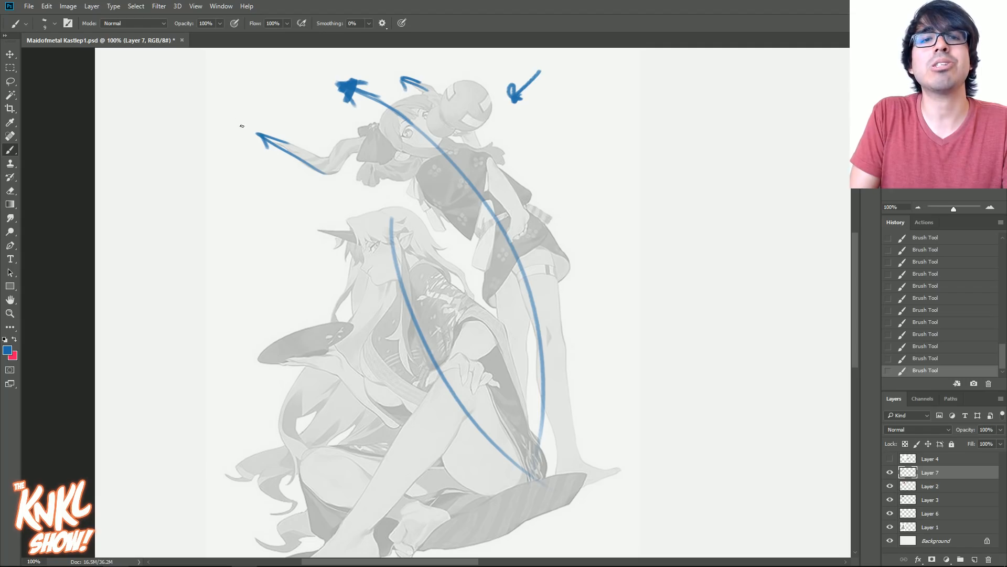
left_click_drag(214, 112, 209, 115)
left_click_drag(227, 109, 225, 124)
- Draw direction arrows along the seated character's horn and tray-holding arm, and along the standing character's arm
left_click_drag(303, 229, 301, 228)
left_click_drag(325, 224, 318, 236)
mouse_move(338, 224)
left_mouse_down()
mouse_move(297, 227)
mouse_move(319, 240)
left_mouse_up()
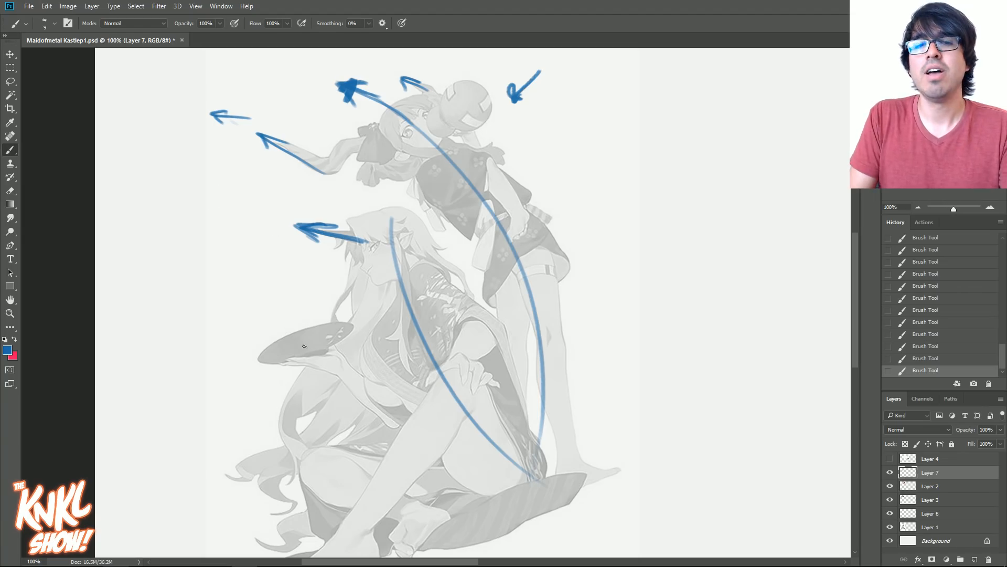
mouse_move(393, 420)
left_mouse_down()
mouse_move(280, 301)
mouse_move(420, 386)
mouse_move(276, 309)
mouse_move(306, 320)
left_mouse_up()
left_click_drag(292, 310, 289, 333)
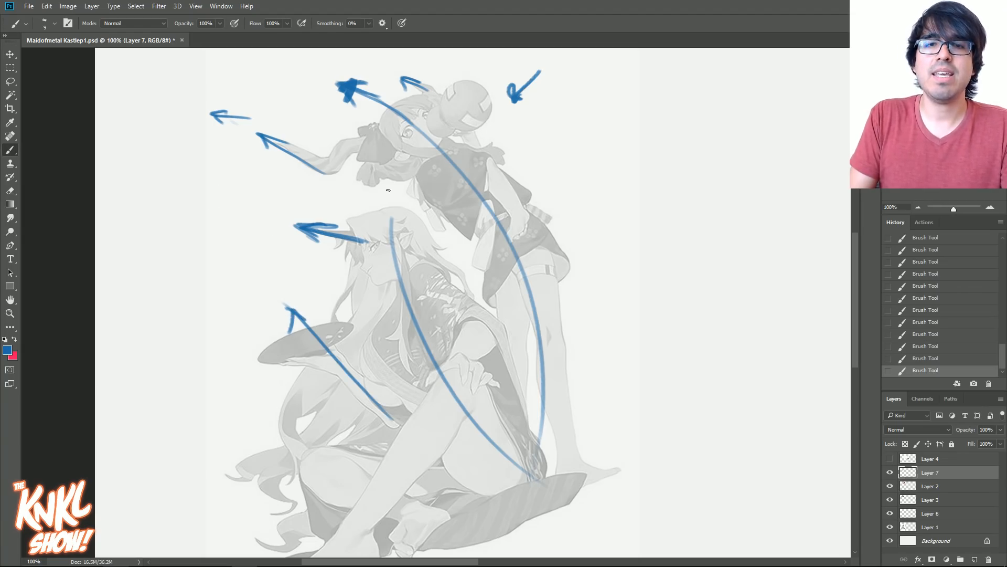
left_click_drag(490, 169, 520, 223)
left_click_drag(509, 193, 478, 152)
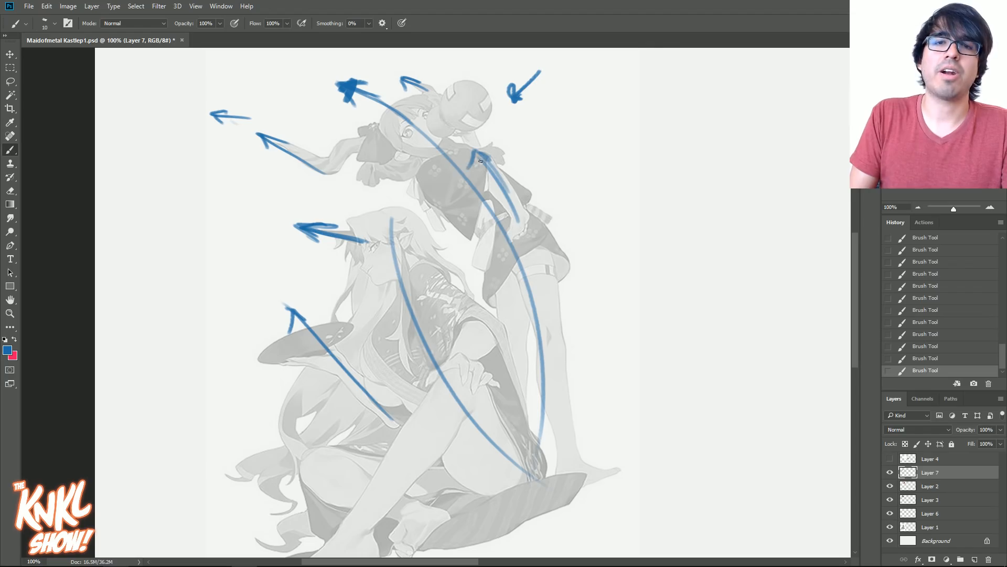
- Show the landscape sketch on Layer 4 again and move the blue annotation layer above it
left_click_drag(916, 152, 946, 152)
left_click(890, 458)
left_click_drag(935, 472, 937, 456)
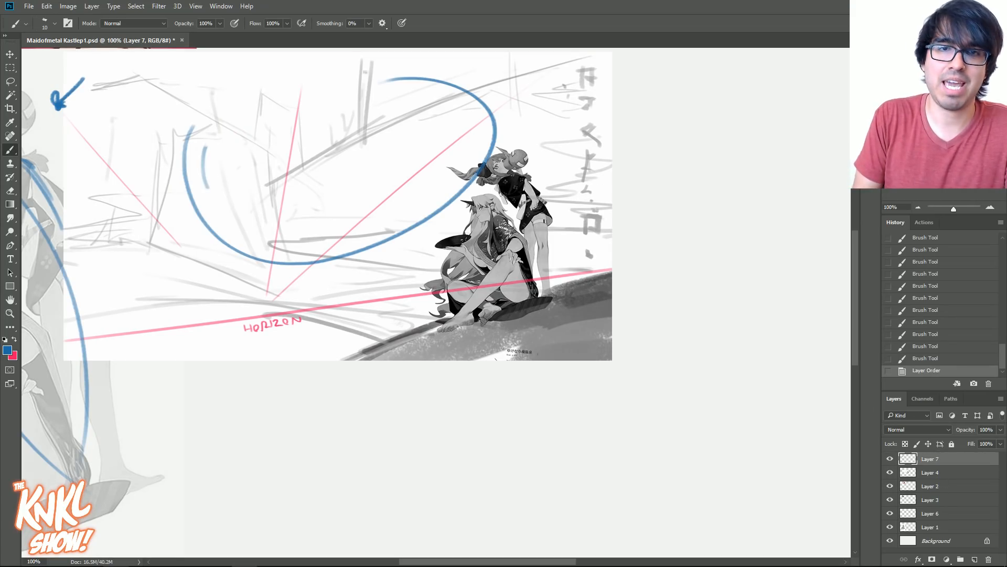
- Draw large sweeping ellipses around the sketch's open background and short action curves through the two small characters
left_click_drag(354, 72, 208, 188)
left_click_drag(384, 67, 191, 259)
mouse_move(234, 97)
left_mouse_down()
mouse_move(220, 244)
mouse_move(127, 200)
mouse_move(222, 281)
mouse_move(229, 304)
left_mouse_up()
left_click_drag(475, 148, 539, 272)
left_click_drag(457, 184, 517, 294)
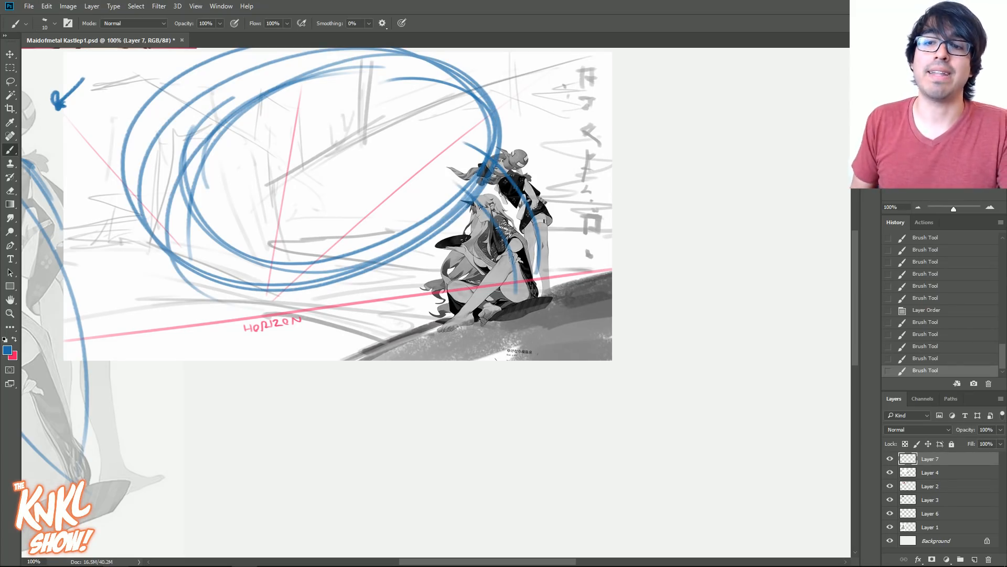
- Hide the landscape sketch on Layer 4 and the blue annotations on Layer 7, keeping the faded reference visible
left_click(889, 459)
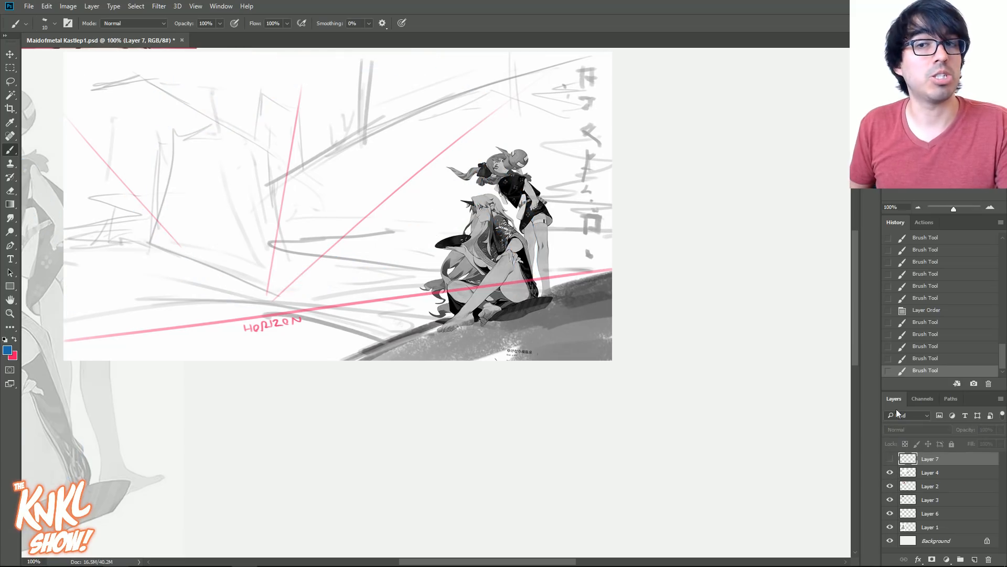
left_click(889, 459)
left_click(890, 472)
mouse_move(393, 288)
left_mouse_down()
mouse_move(743, 327)
mouse_move(725, 310)
left_mouse_up()
left_click(891, 487)
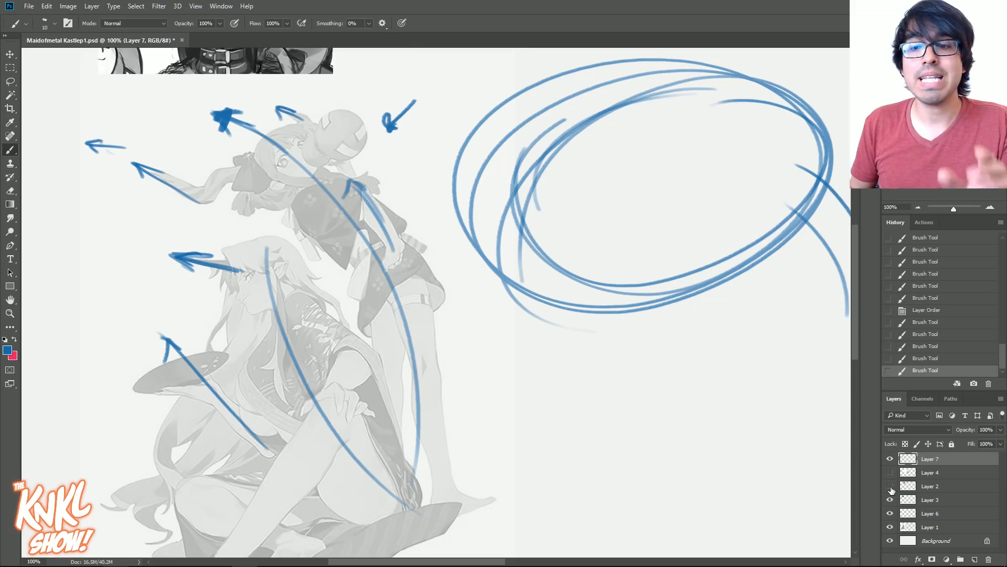
left_click(890, 487)
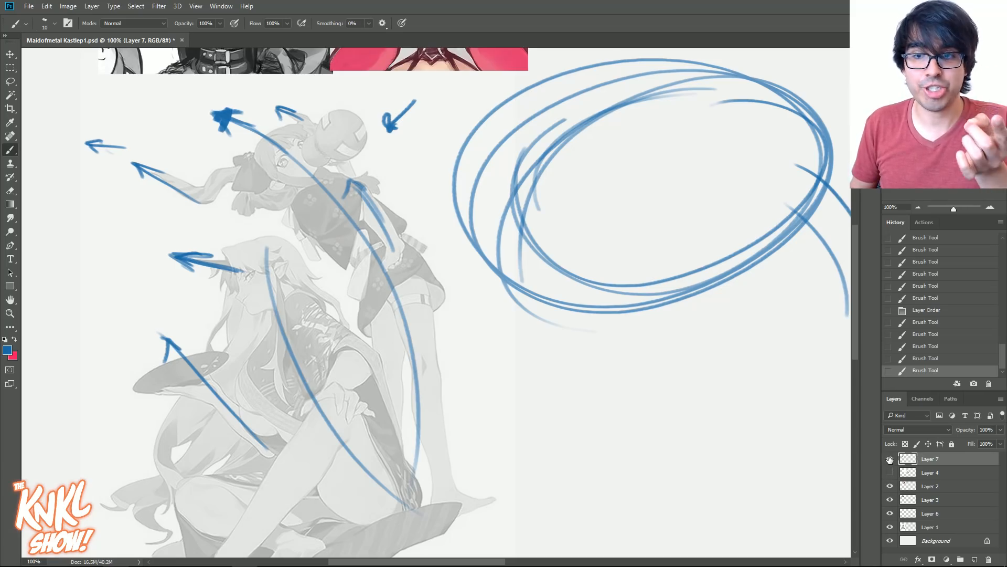
left_click(889, 459)
- Create another new layer above Layer 2 and reduce the brush size for a construction drawing over the reference
left_click(936, 486)
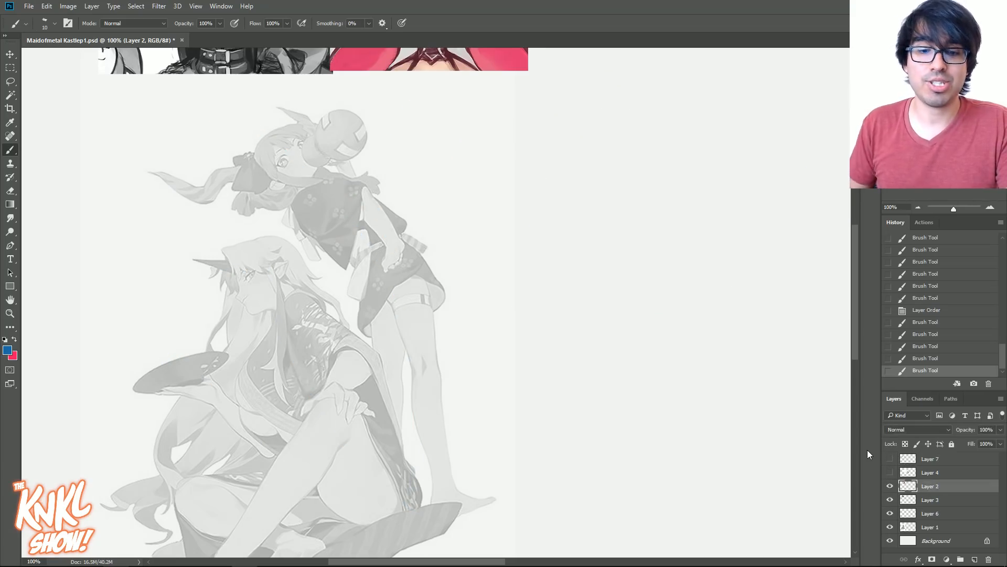
key("ctrl+shift+n")
key("Return")
left_click_drag(413, 213, 485, 189)
key("bracketleft")
key("bracketleft")
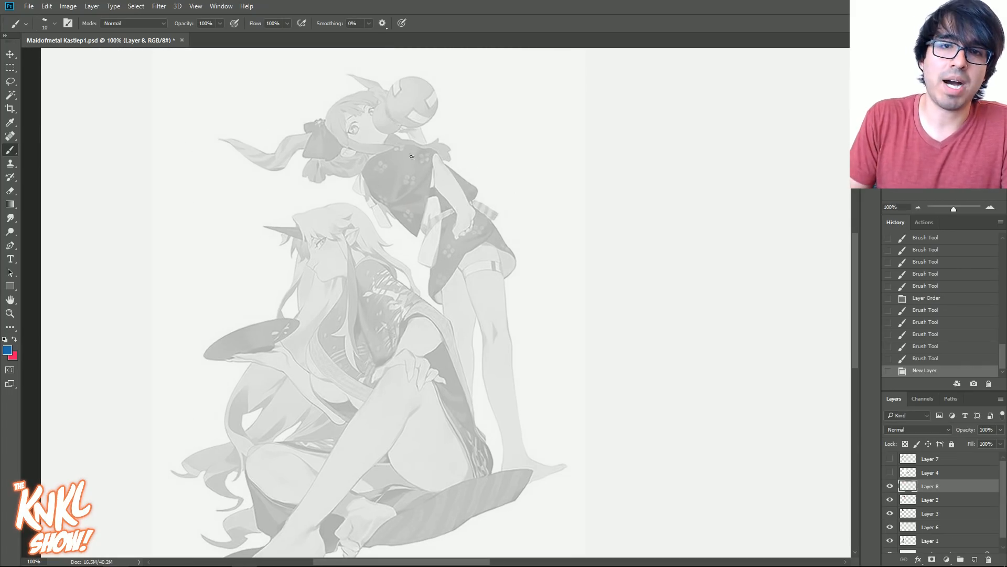
- Sketch the standing character's shoulders, upper arm and tapering torso down to the waist in blue construction lines
left_click_drag(374, 160, 429, 147)
mouse_move(388, 150)
left_mouse_down()
mouse_move(419, 163)
mouse_move(405, 170)
mouse_move(441, 164)
mouse_move(420, 154)
mouse_move(449, 198)
left_mouse_up()
key("bracketright")
left_click_drag(431, 150, 461, 201)
left_click_drag(440, 155, 470, 213)
mouse_move(383, 160)
left_mouse_down()
mouse_move(423, 199)
mouse_move(419, 228)
mouse_move(433, 226)
mouse_move(397, 195)
mouse_move(434, 210)
left_mouse_up()
left_click_drag(387, 183, 433, 213)
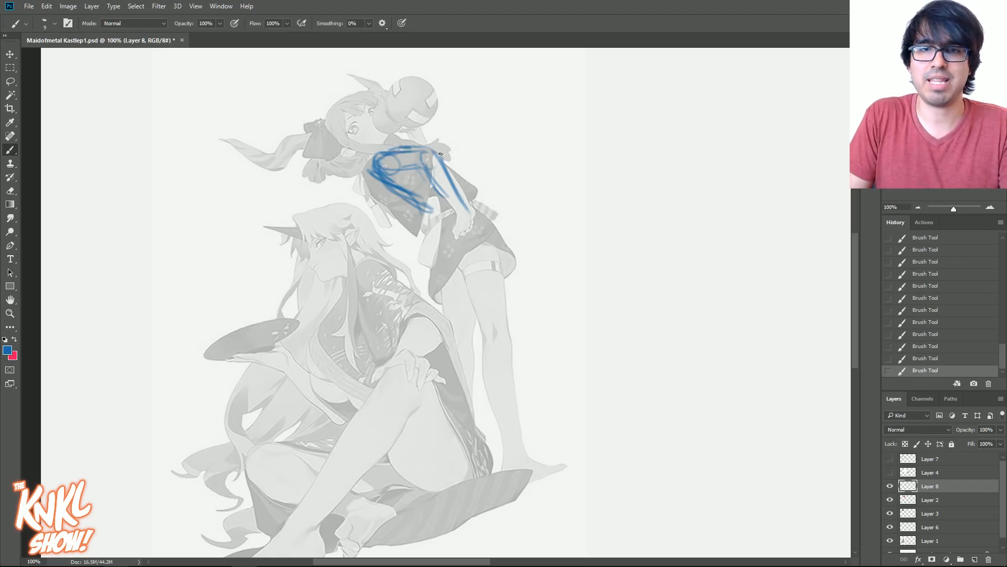
left_click_drag(440, 153, 403, 149)
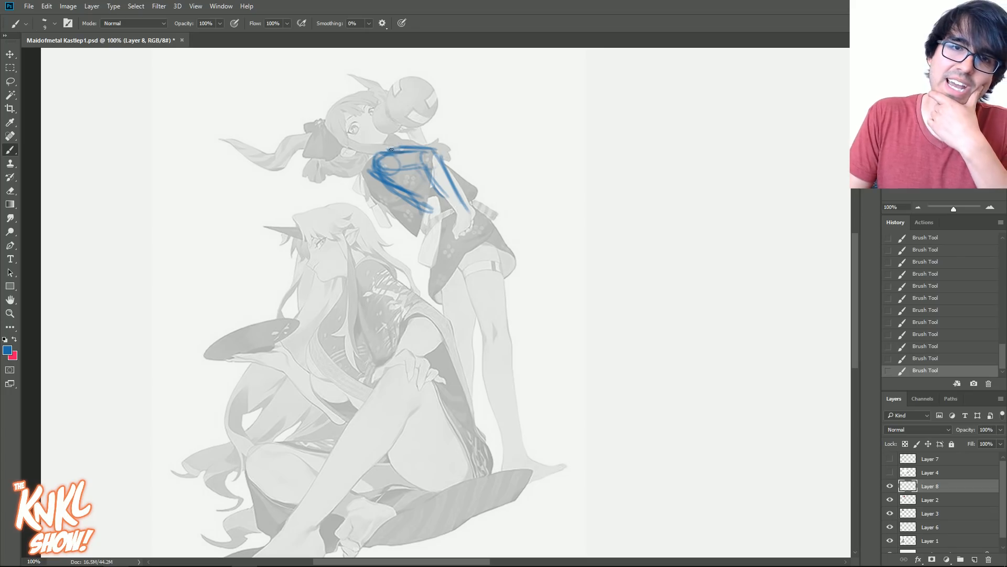
left_click_drag(423, 202, 429, 241)
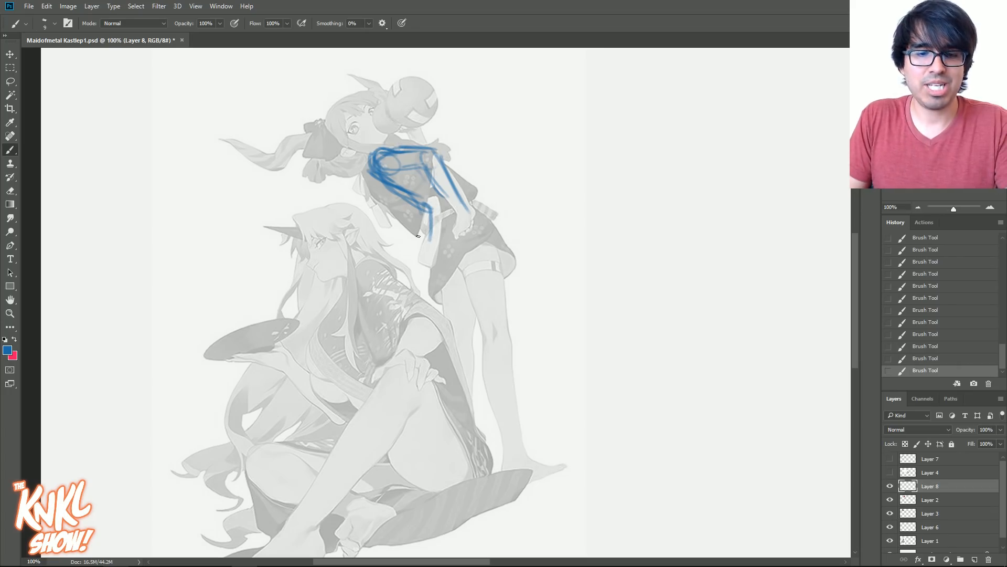
- Outline the standing character's hips and her near thigh down to the knee
mouse_move(448, 206)
left_mouse_down()
mouse_move(426, 225)
mouse_move(425, 279)
left_mouse_up()
mouse_move(474, 207)
left_mouse_down()
mouse_move(501, 257)
mouse_move(459, 235)
mouse_move(470, 206)
mouse_move(429, 293)
left_mouse_up()
left_click_drag(445, 243, 463, 272)
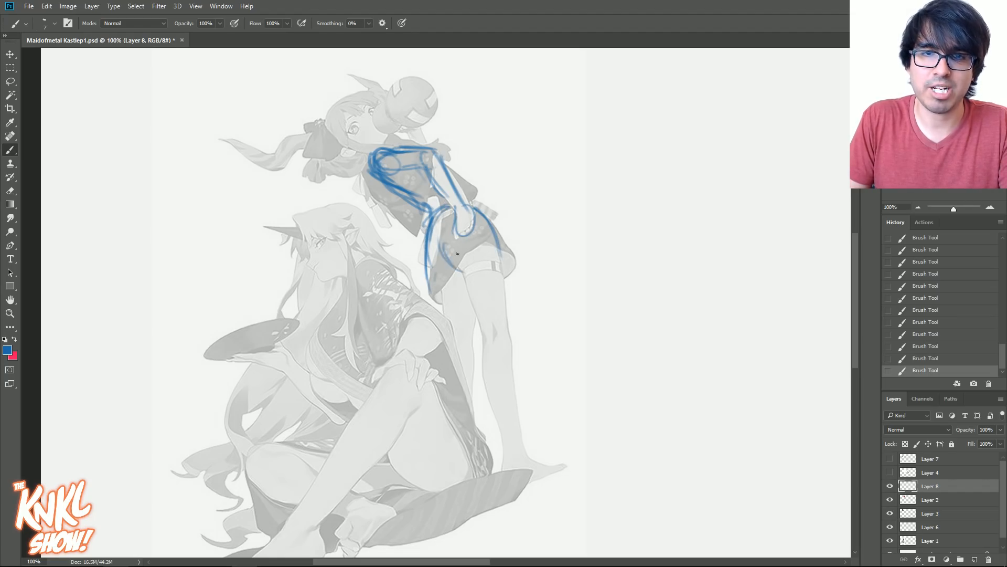
left_click_drag(495, 238, 507, 307)
left_click_drag(502, 257, 505, 328)
left_click_drag(468, 286, 488, 336)
left_click_drag(465, 267, 506, 351)
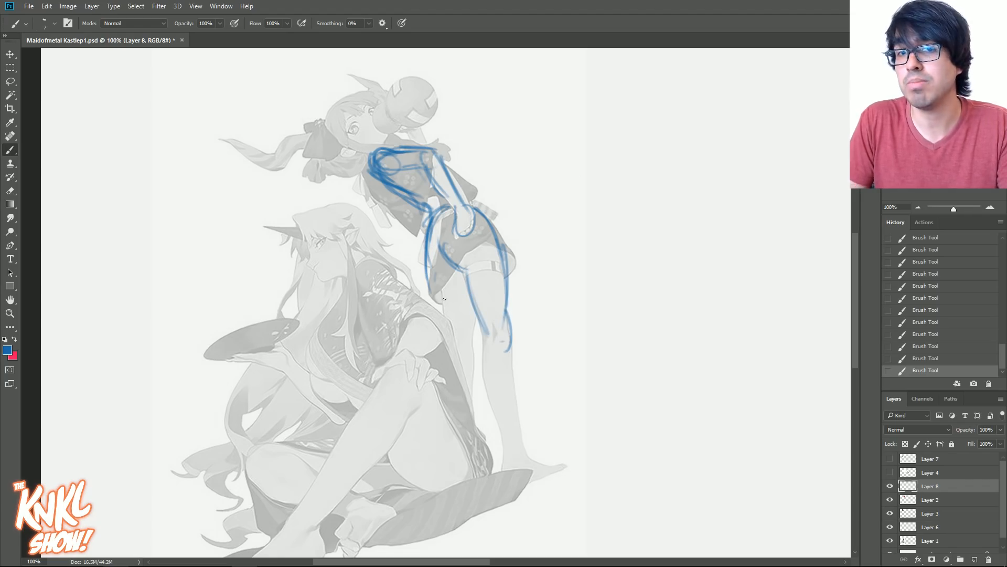
mouse_move(431, 153)
left_mouse_down()
mouse_move(480, 257)
mouse_move(514, 464)
mouse_move(521, 455)
left_mouse_up()
left_click(948, 322)
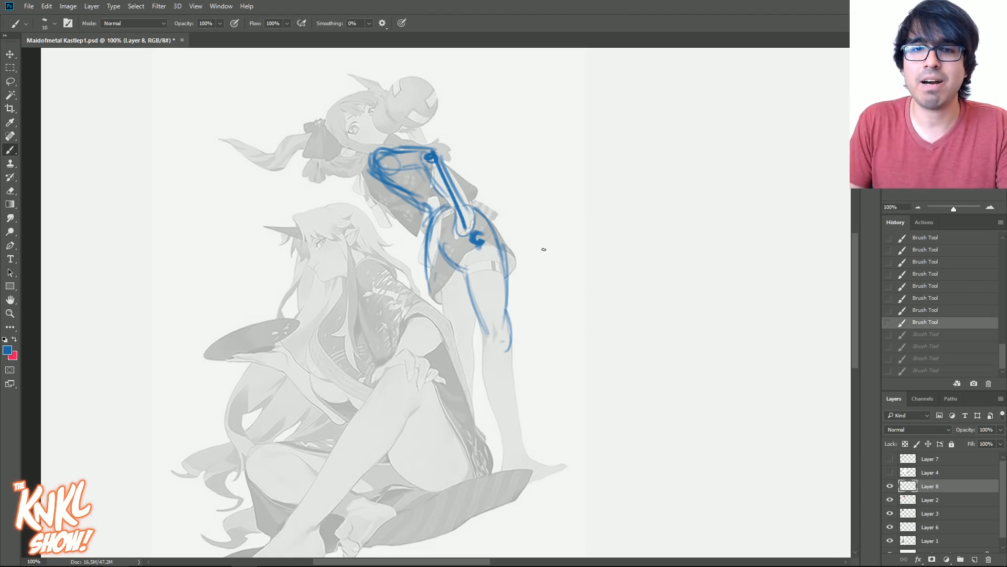
left_click(949, 286)
- Outline the standing character's far leg down to the foot, and add the near leg's kneecap and lower leg
left_click_drag(472, 301, 468, 345)
left_click_drag(475, 318, 467, 347)
left_click_drag(433, 278, 450, 350)
left_click_drag(431, 276, 450, 339)
left_click_drag(427, 257, 443, 298)
mouse_move(471, 334)
left_mouse_down()
mouse_move(462, 404)
mouse_move(448, 401)
left_mouse_up()
left_click_drag(447, 349, 462, 461)
left_click_drag(475, 386, 464, 467)
mouse_move(451, 428)
left_mouse_down()
mouse_move(451, 482)
mouse_move(480, 483)
left_mouse_up()
mouse_move(482, 328)
left_mouse_down()
mouse_move(508, 450)
mouse_move(510, 326)
mouse_move(490, 330)
left_mouse_up()
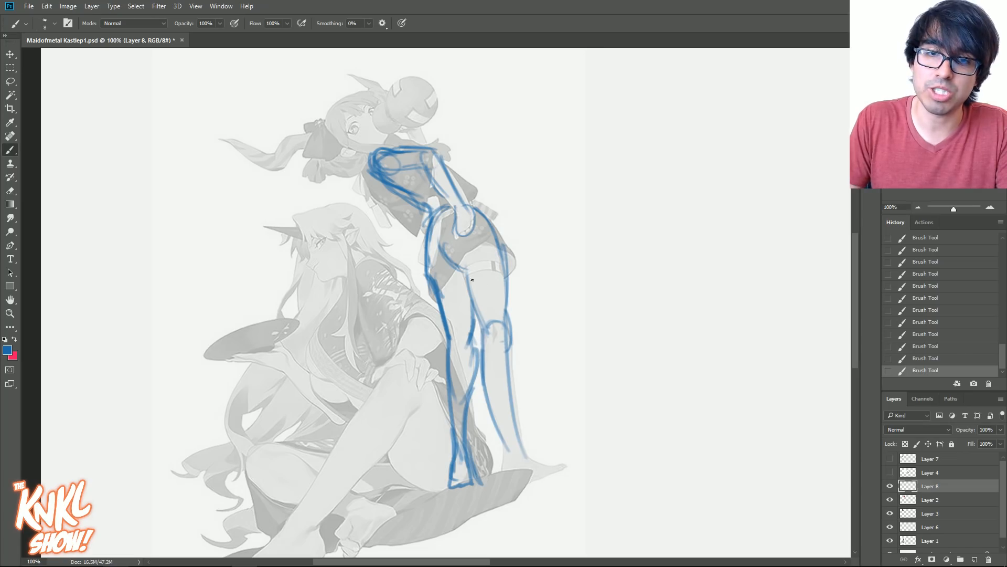
- Add curved cross-contour lines around the standing character's near thigh at the garter and above the knee, using a finer brush
key("ctrl+plus")
left_click_drag(704, 290, 716, 322)
key("bracketleft")
key("bracketleft")
key("bracketleft")
key("bracketleft")
mouse_move(587, 285)
left_mouse_down()
mouse_move(507, 273)
mouse_move(583, 256)
left_mouse_up()
left_click_drag(509, 265, 593, 267)
mouse_move(507, 269)
left_mouse_down()
mouse_move(543, 254)
mouse_move(584, 278)
left_mouse_up()
key("bracketright")
key("bracketright")
left_click_drag(520, 329, 597, 331)
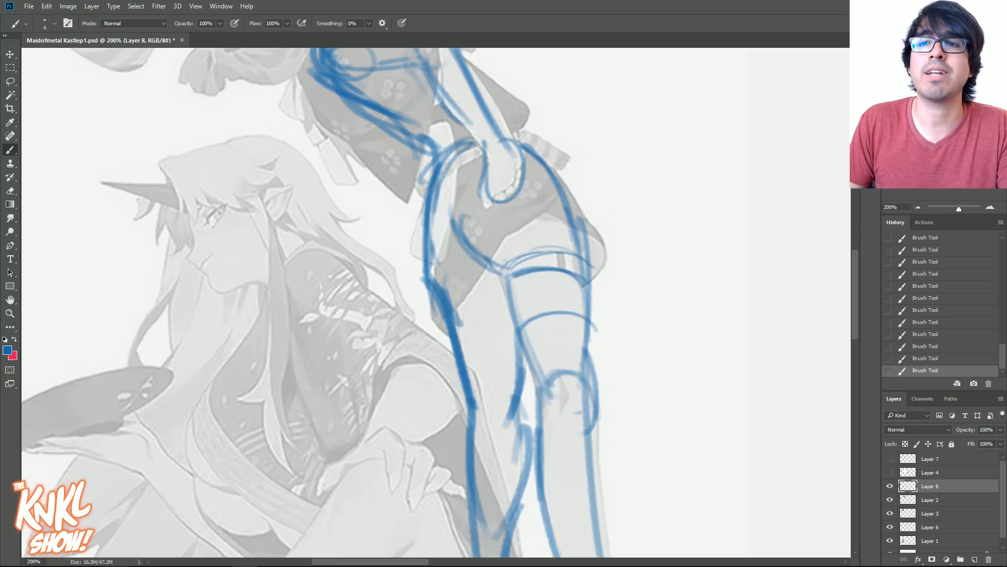
- Draw a long slanted ground line through both characters' feet, extending well past the figures on each side
key("ctrl+minus")
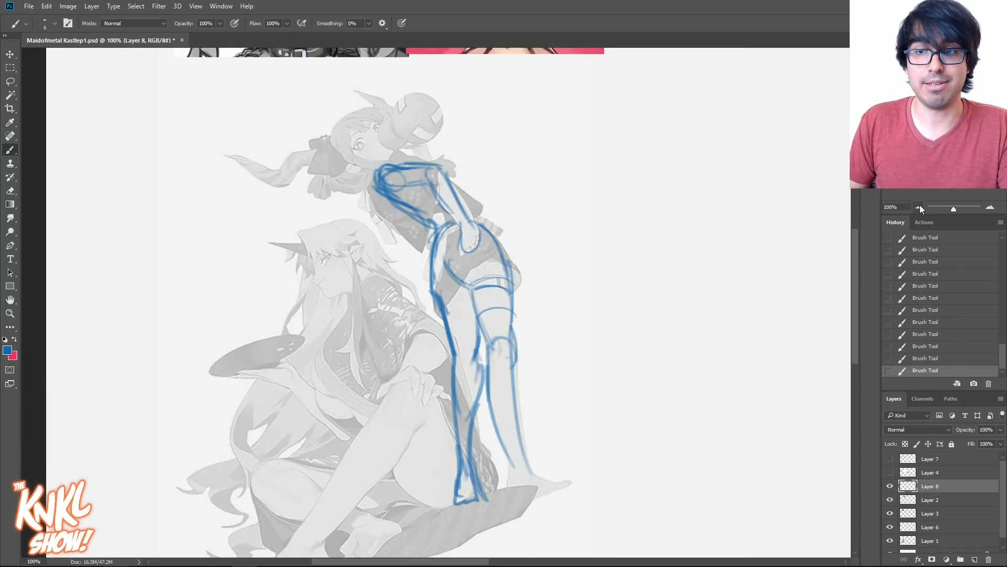
key("ctrl+minus")
key("bracketright")
key("bracketright")
key("ctrl+z")
left_click_drag(220, 511, 665, 376)
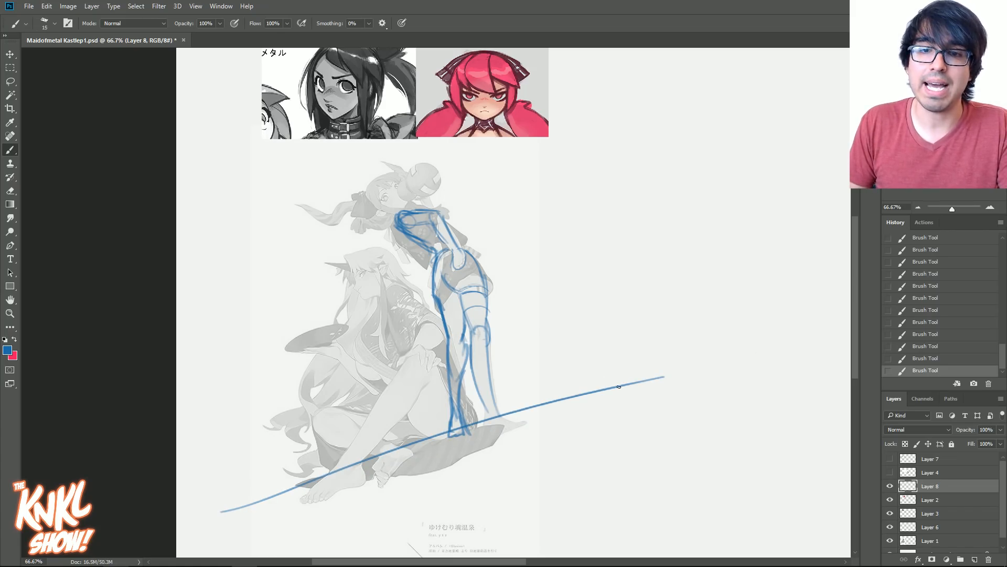
- Draw a pair of upward-looking eyes on the ground line and a bold arrow above them pointing up toward the figures
key("bracketleft")
left_click_drag(572, 387, 609, 384)
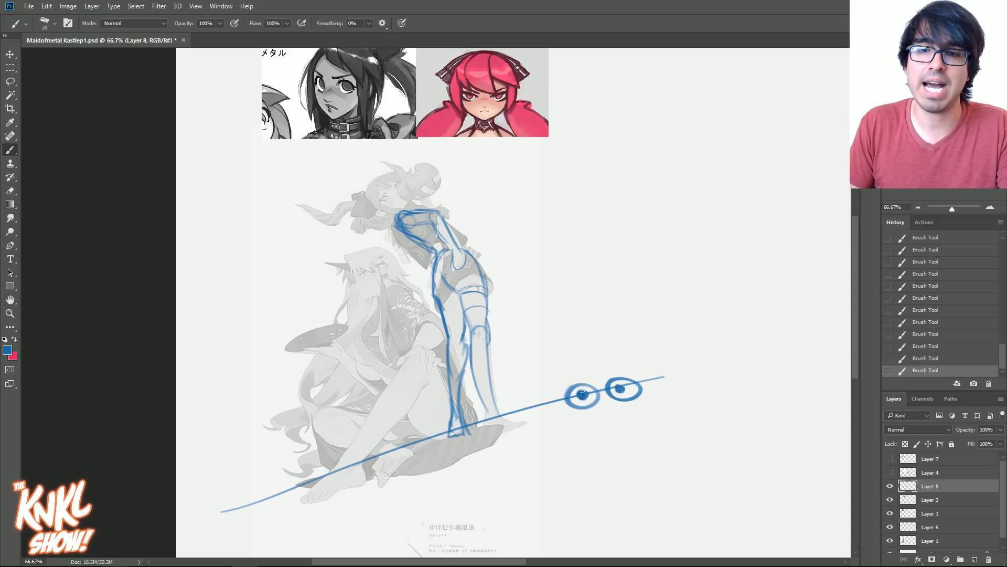
left_click(917, 322)
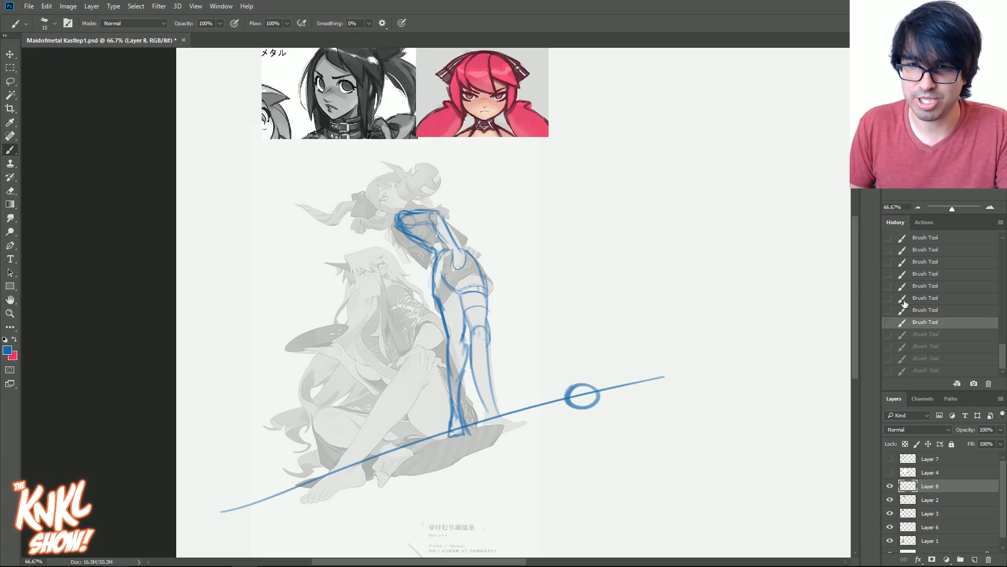
mouse_move(613, 374)
left_mouse_down()
mouse_move(634, 394)
mouse_move(573, 393)
mouse_move(580, 380)
mouse_move(628, 383)
mouse_move(619, 374)
mouse_move(579, 389)
left_mouse_up()
key("bracketright")
key("bracketleft")
mouse_move(606, 333)
left_mouse_down()
mouse_move(565, 285)
mouse_move(594, 292)
left_mouse_up()
- Draw five long guide lines on both sides of the figures, leaning inward toward the top to show the vertical perspective
key("bracketleft")
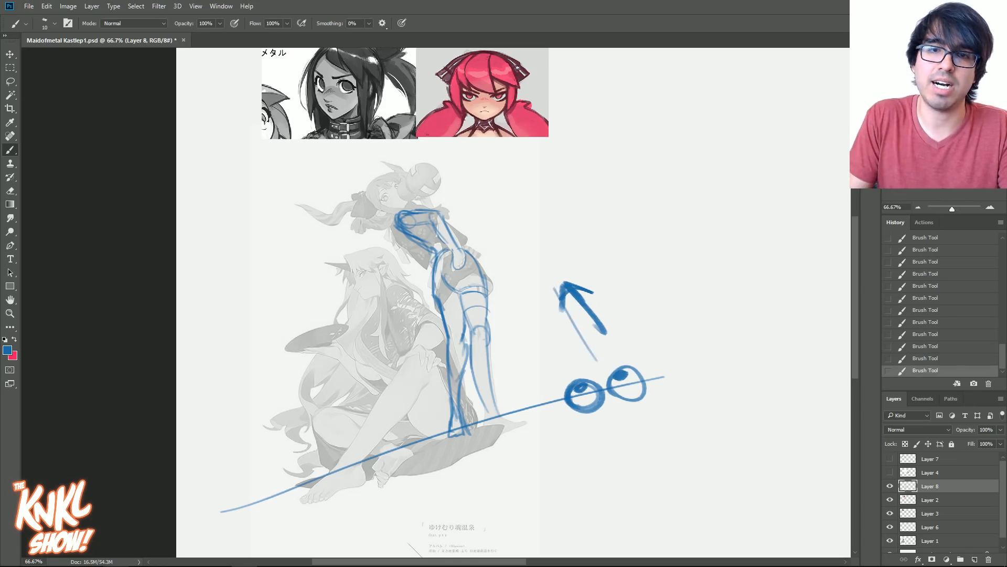
left_click_drag(596, 359, 483, 178)
left_click_drag(273, 186, 250, 522)
left_click_drag(212, 237, 198, 331)
left_click_drag(507, 170, 645, 318)
left_click_drag(593, 178, 707, 308)
- Sketch the seated character's head, round shoulder joint and bent near arm in thinner construction lines
key("bracketleft")
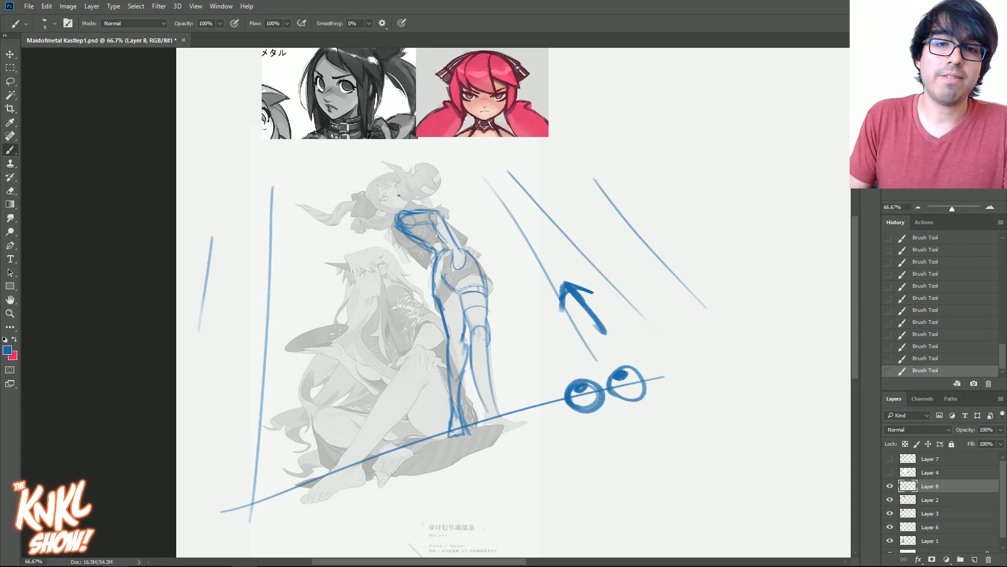
key("ctrl+plus")
left_click_drag(506, 305, 534, 279)
mouse_move(415, 258)
left_mouse_down()
mouse_move(391, 272)
mouse_move(462, 310)
mouse_move(438, 321)
mouse_move(429, 344)
left_mouse_up()
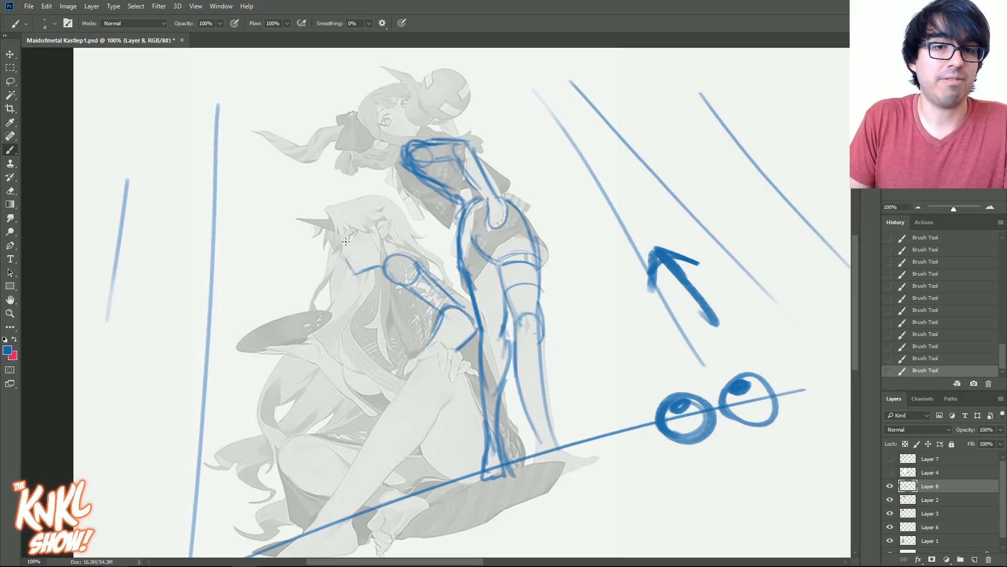
mouse_move(399, 253)
left_mouse_down()
mouse_move(393, 223)
mouse_move(351, 211)
mouse_move(344, 247)
mouse_move(355, 273)
left_mouse_up()
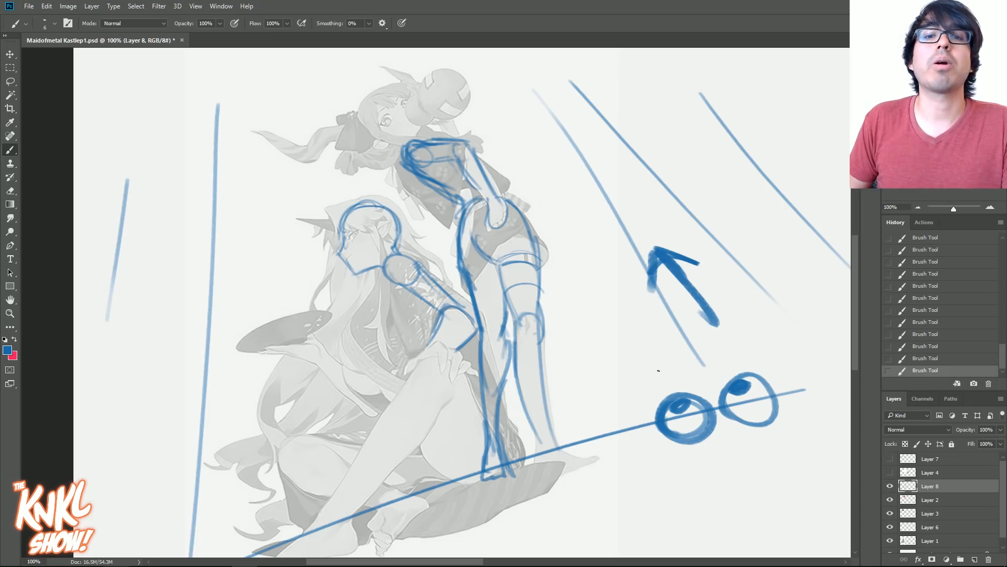
- Draw a thin arrow pointing diagonally up beside the outermost guide line to the right of the figures
left_click_drag(735, 317, 614, 235)
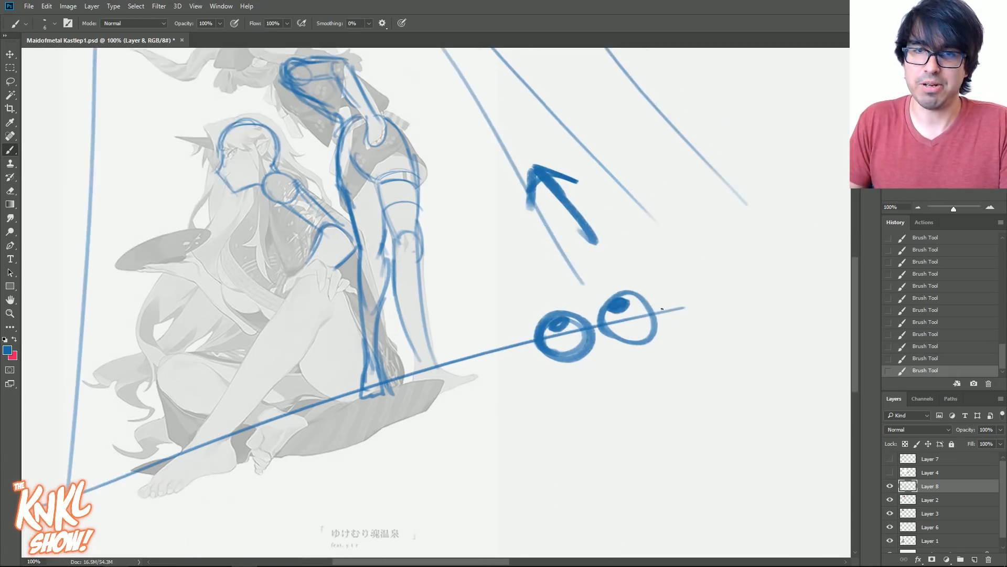
mouse_move(796, 261)
left_mouse_down()
mouse_move(658, 77)
mouse_move(703, 105)
left_mouse_up()
mouse_move(658, 76)
left_mouse_down()
mouse_move(667, 126)
mouse_move(703, 97)
left_mouse_up()
left_click_drag(650, 239, 669, 371)
left_click_drag(609, 165, 618, 166)
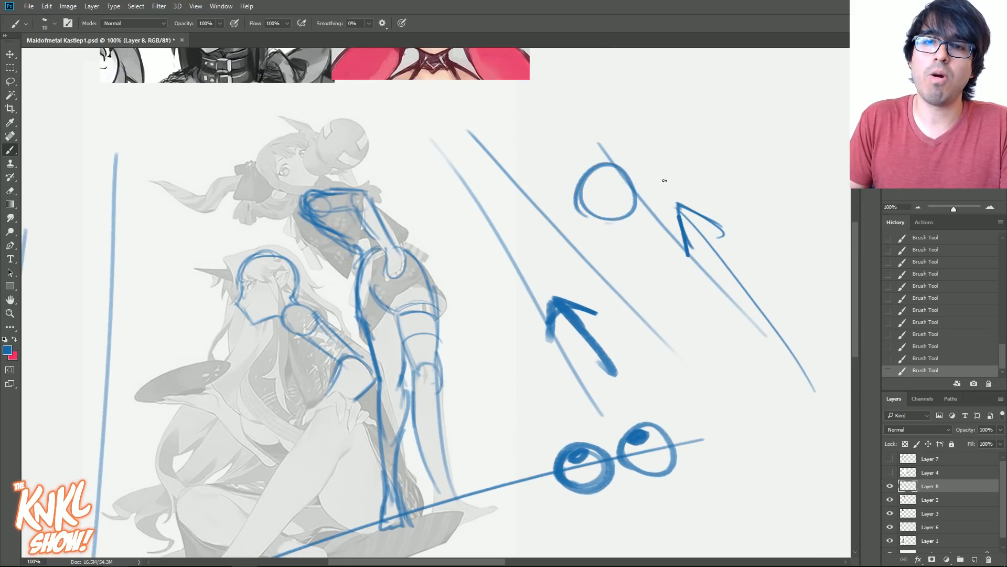
key("ctrl+z")
- Draw a slanted horizon line across the standing character's head, with a pair of downward-looking eyes at its far end
key("ctrl+z")
left_click_drag(121, 260, 669, 79)
key("ctrl+z")
left_click_drag(44, 264, 747, 55)
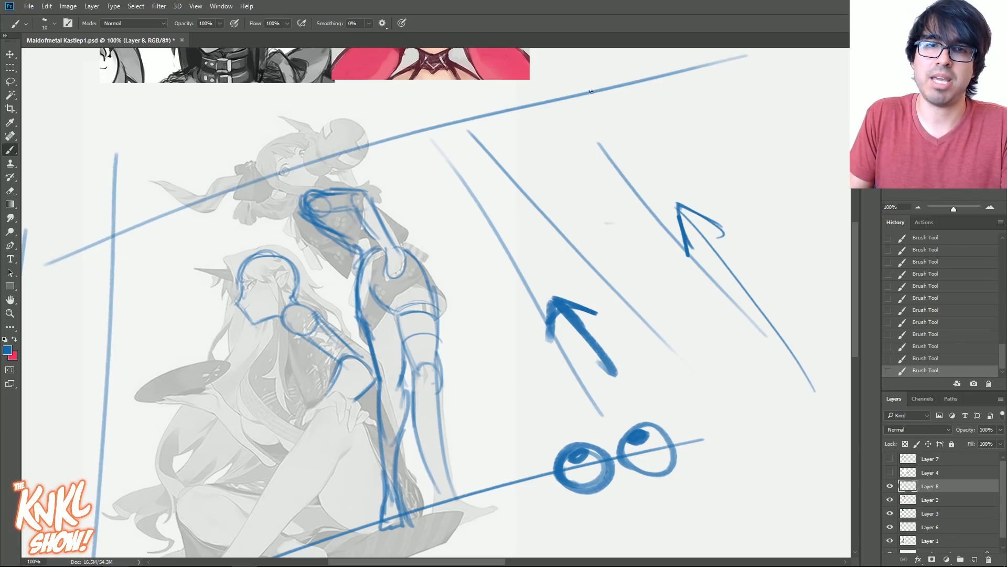
key("ctrl+z")
left_click_drag(91, 262, 606, 96)
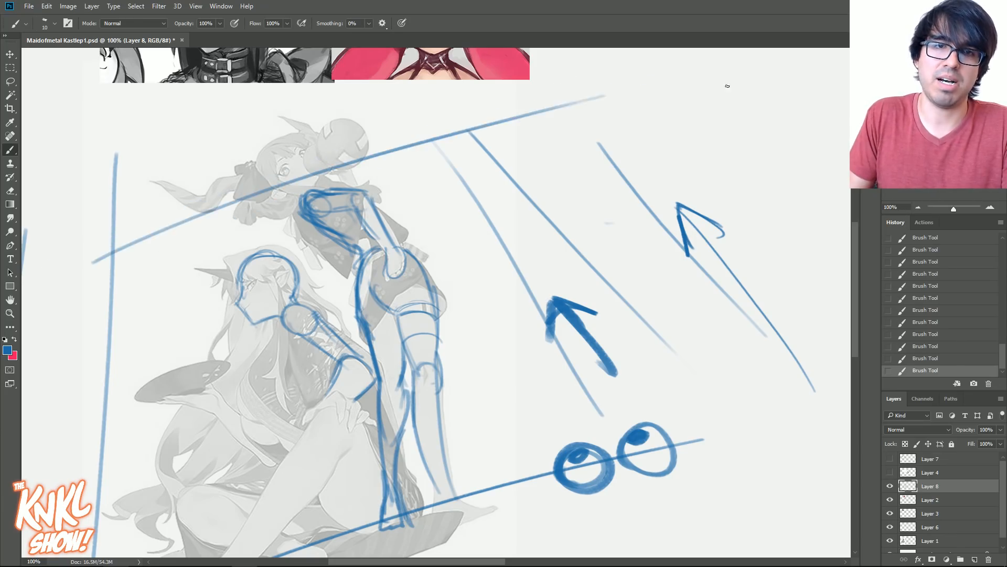
mouse_move(551, 116)
left_mouse_down()
mouse_move(585, 85)
mouse_move(580, 105)
left_mouse_up()
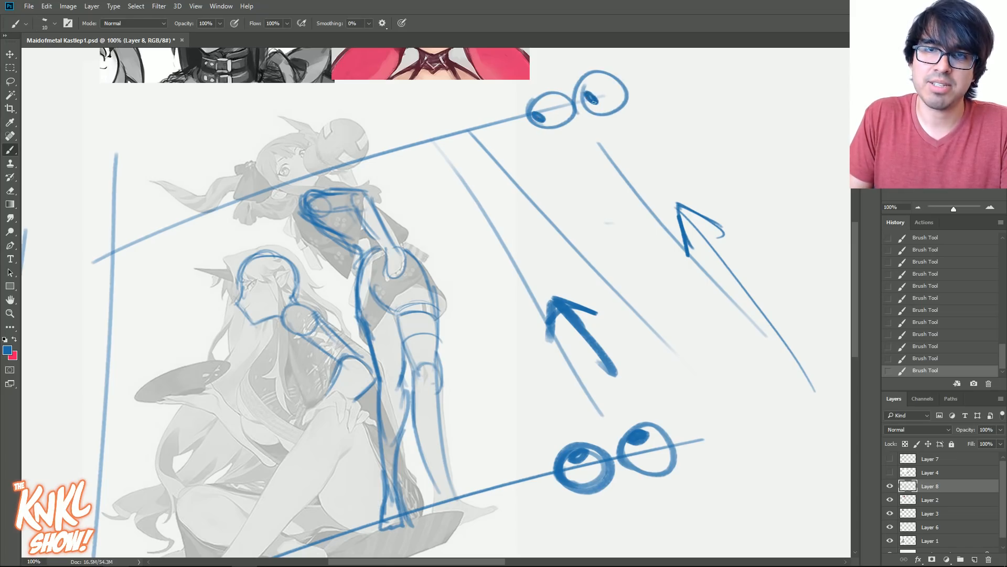
- Hand-letter HORIZON along the upper slanted line, just before the downward-looking eyes
left_click_drag(434, 116, 437, 135)
left_click_drag(425, 129, 436, 126)
left_click_drag(446, 118, 455, 132)
mouse_move(456, 112)
left_mouse_down()
mouse_move(468, 130)
mouse_move(480, 116)
left_mouse_up()
left_click_drag(502, 98, 515, 110)
right_click(507, 106)
left_click_drag(512, 94, 526, 102)
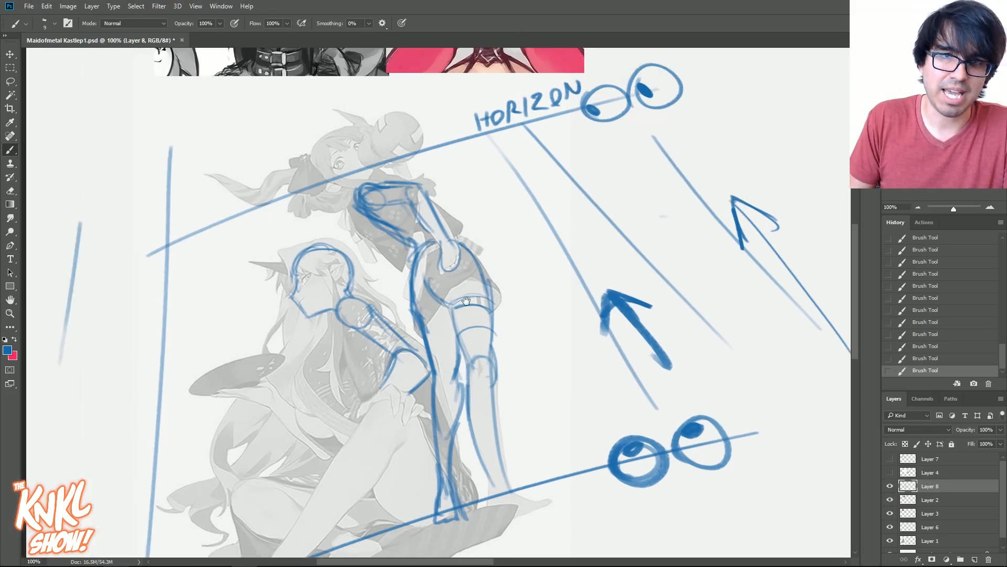
- Sketch the standing character's raised forearm and hand behind the head, and a round construction shape for her head
left_click_drag(402, 302, 457, 295)
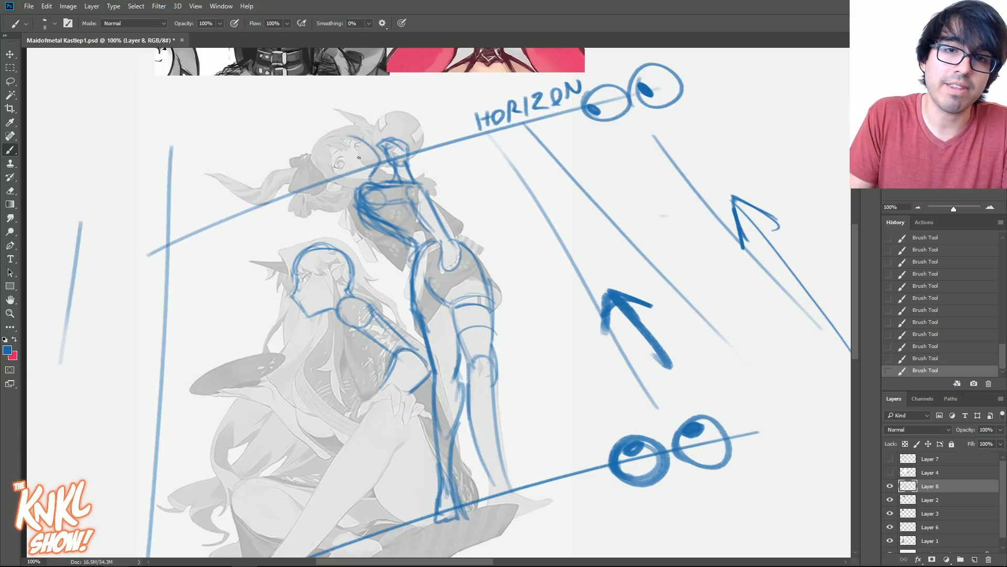
mouse_move(332, 181)
left_mouse_down()
mouse_move(357, 140)
mouse_move(359, 189)
mouse_move(332, 140)
mouse_move(373, 173)
mouse_move(329, 140)
mouse_move(375, 168)
left_mouse_up()
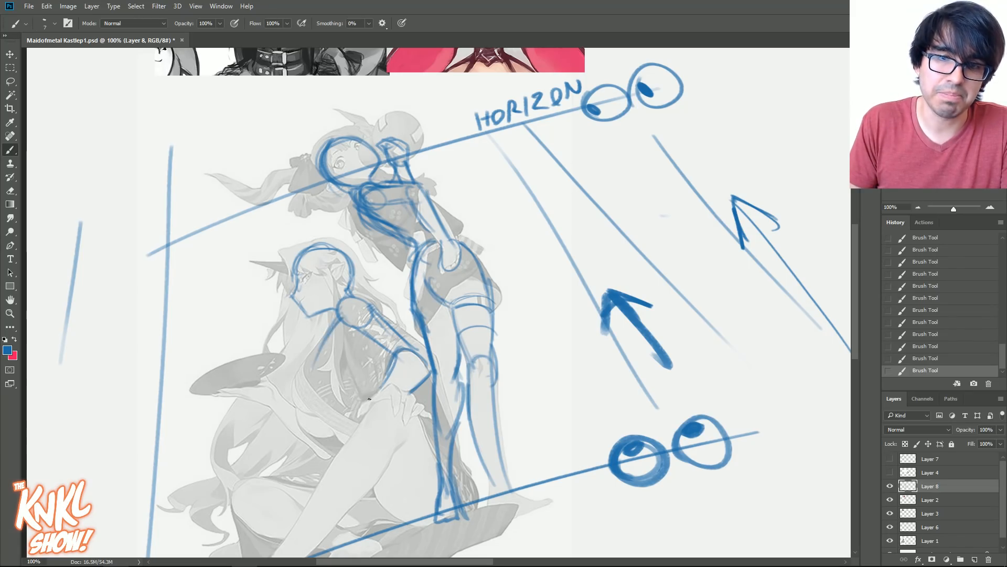
- Outline the front curve of the seated character's torso from the shoulder down to the raised leg
left_click_drag(376, 373, 396, 260)
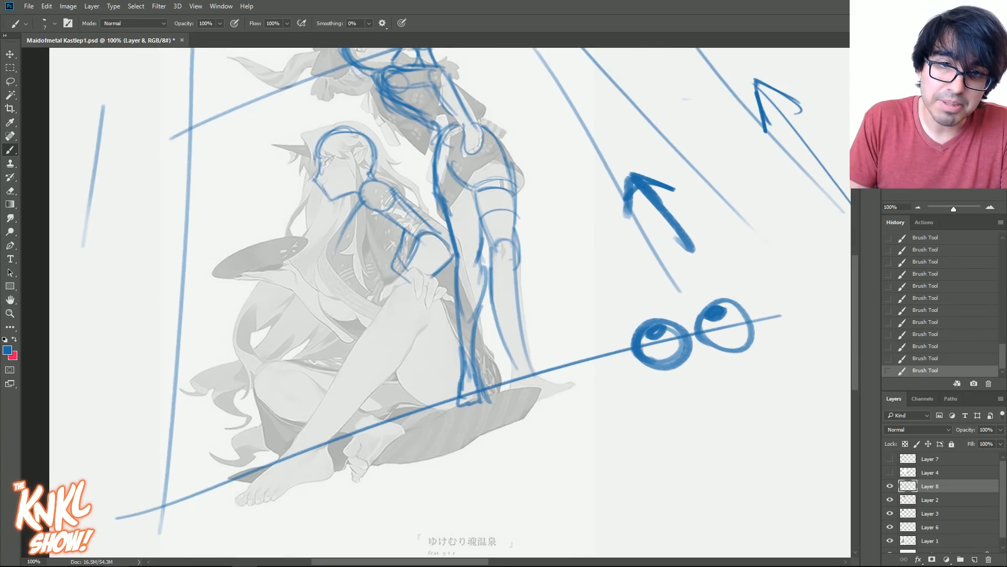
mouse_move(350, 211)
left_mouse_down()
mouse_move(339, 281)
mouse_move(372, 329)
left_mouse_up()
left_click_drag(335, 243, 369, 323)
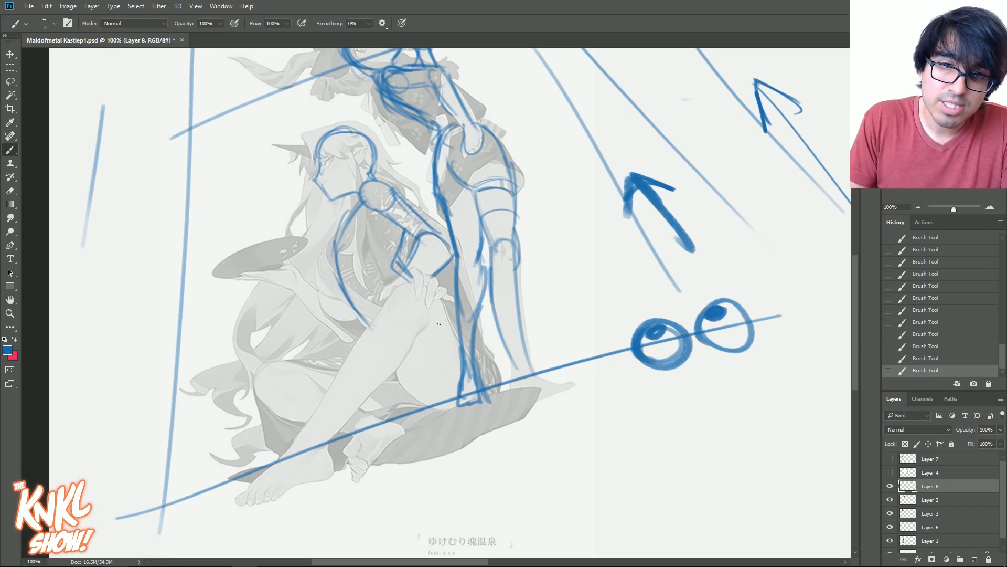
- Sketch the seated character's raised thigh and rounded knee down to where she sits
left_click_drag(424, 300, 473, 363)
mouse_move(444, 317)
left_mouse_down()
mouse_move(476, 401)
mouse_move(406, 380)
left_mouse_up()
mouse_move(433, 407)
left_mouse_down()
mouse_move(405, 390)
mouse_move(403, 348)
mouse_move(417, 339)
mouse_move(400, 288)
mouse_move(413, 344)
left_mouse_up()
mouse_move(382, 299)
left_mouse_down()
mouse_move(426, 324)
mouse_move(414, 343)
left_mouse_up()
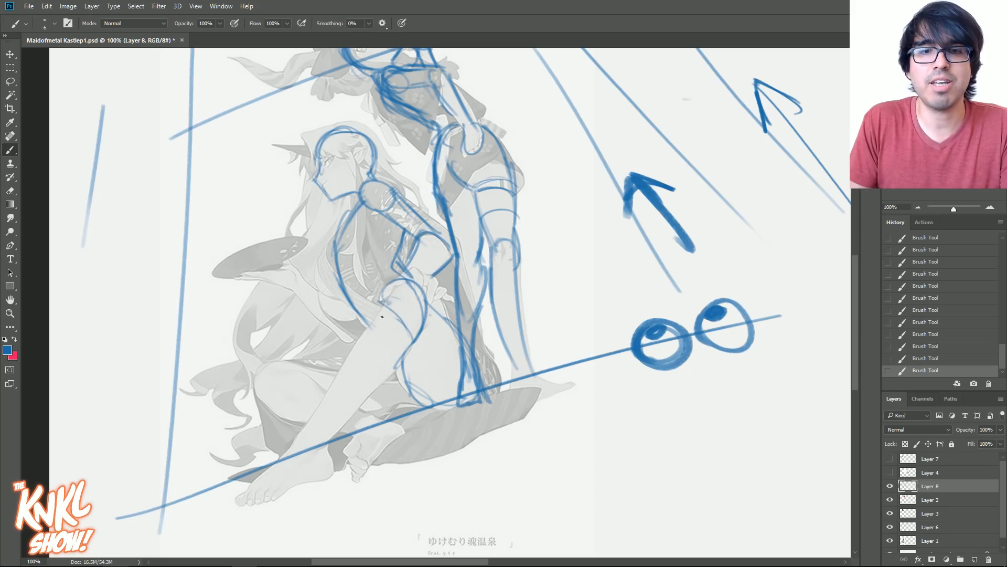
left_click_drag(398, 275, 344, 363)
- Outline the shin, ankle and foot of the seated character's raised leg and reinforce the lines around the knee and thigh
left_click_drag(428, 266, 473, 179)
mouse_move(455, 253)
left_mouse_down()
mouse_move(439, 287)
mouse_move(377, 342)
left_mouse_up()
left_click_drag(426, 293, 323, 414)
left_click_drag(349, 347, 281, 413)
left_click_drag(334, 362, 376, 350)
left_click_drag(385, 279, 343, 346)
left_click_drag(430, 206, 415, 231)
left_click_drag(444, 189, 405, 246)
mouse_move(445, 271)
left_mouse_down()
mouse_move(514, 329)
mouse_move(524, 293)
mouse_move(454, 185)
left_mouse_up()
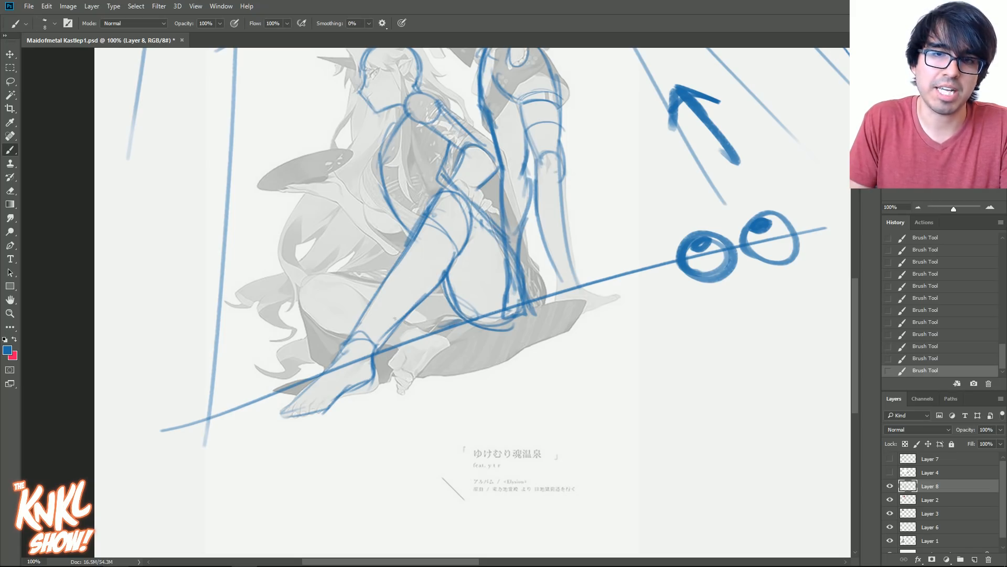
- Sketch the seated character's folded leg with its foot, and her outstretched forearm and open hand
mouse_move(398, 266)
left_mouse_down()
mouse_move(303, 298)
mouse_move(335, 331)
left_mouse_up()
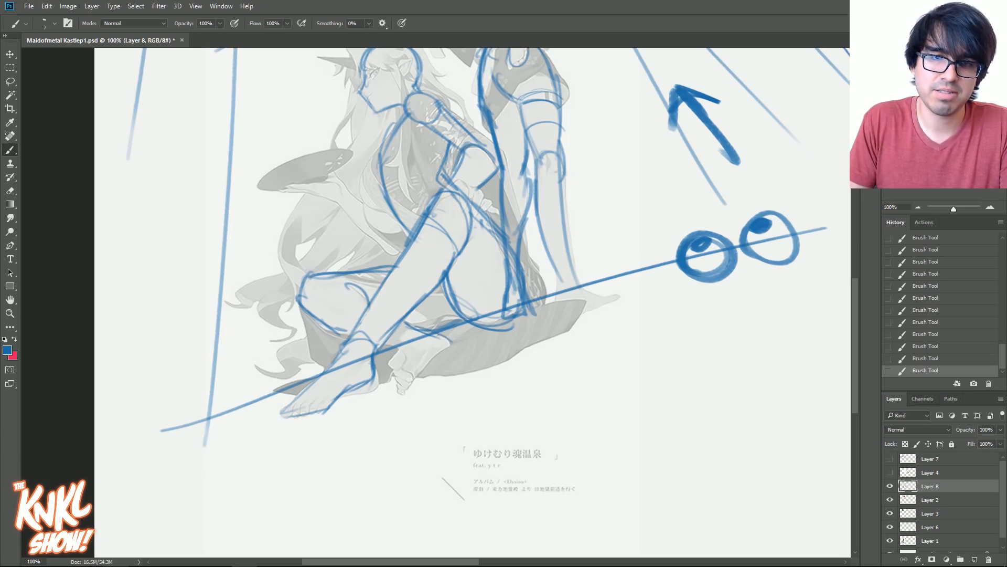
mouse_move(333, 329)
left_mouse_down()
mouse_move(316, 298)
mouse_move(353, 288)
left_mouse_up()
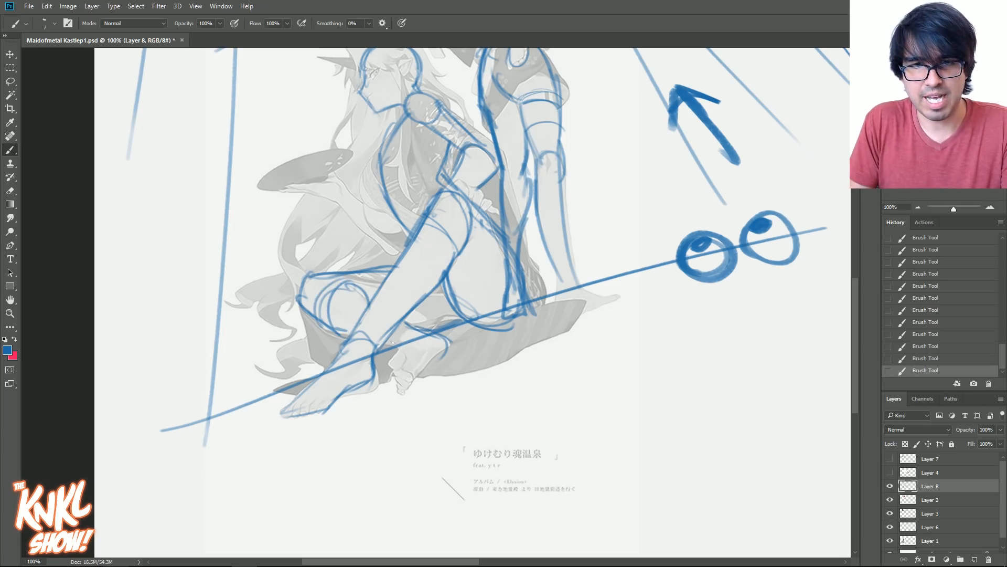
left_click_drag(412, 385, 443, 354)
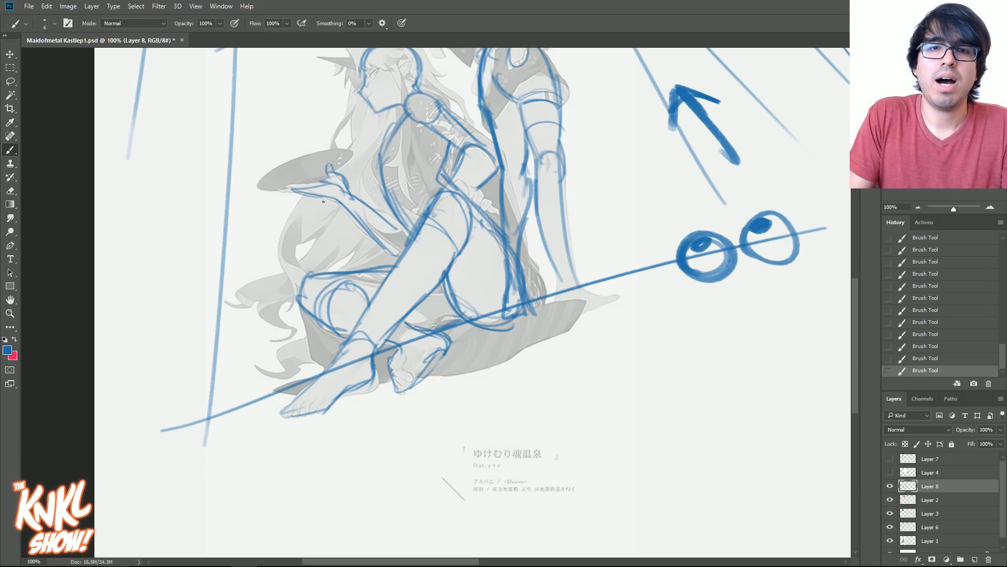
- Add curved cross-contour lines across the seated character's chest and abdomen
left_click_drag(330, 211, 349, 289)
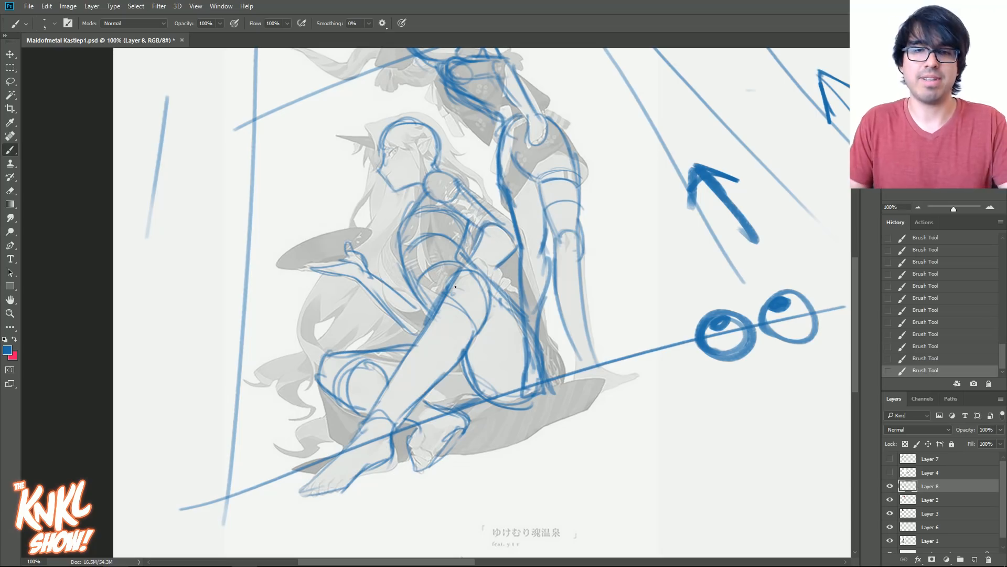
key("bracketright")
key("bracketright")
mouse_move(468, 361)
left_mouse_down()
mouse_move(521, 321)
mouse_move(509, 310)
mouse_move(521, 321)
left_mouse_up()
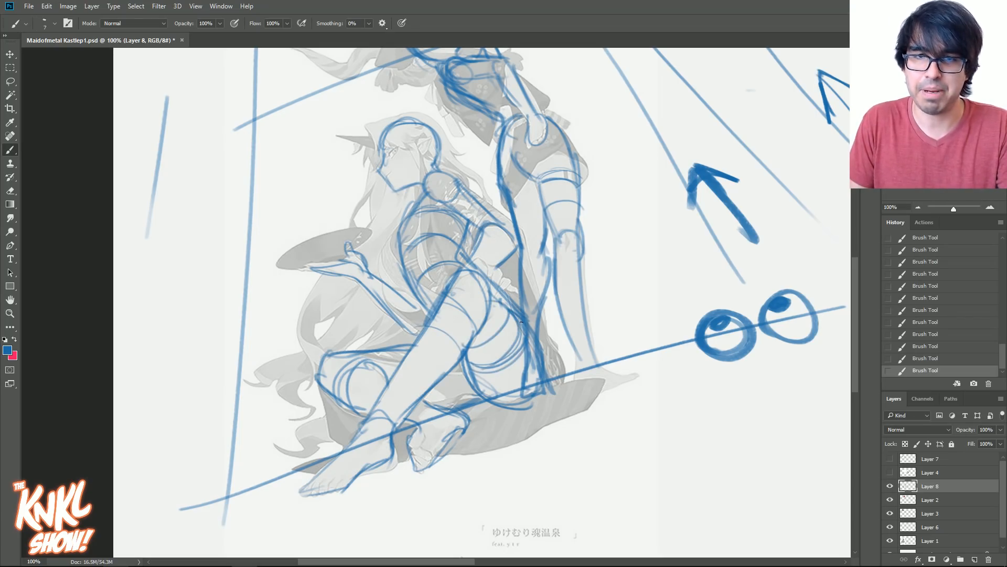
key("bracketright")
left_click_drag(467, 365, 522, 336)
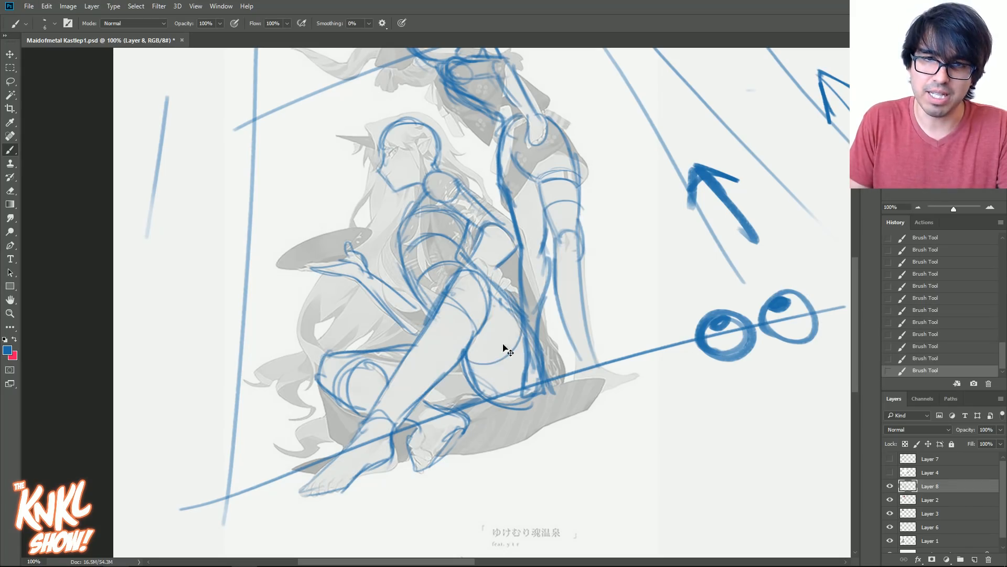
key("ctrl+z")
mouse_move(476, 370)
left_mouse_down()
mouse_move(532, 318)
mouse_move(470, 369)
left_mouse_up()
- Redraw the rounded contour curves of the seated character's raised thigh and reinforce the outline at her hip
left_click(991, 207)
left_click_drag(636, 310, 607, 270)
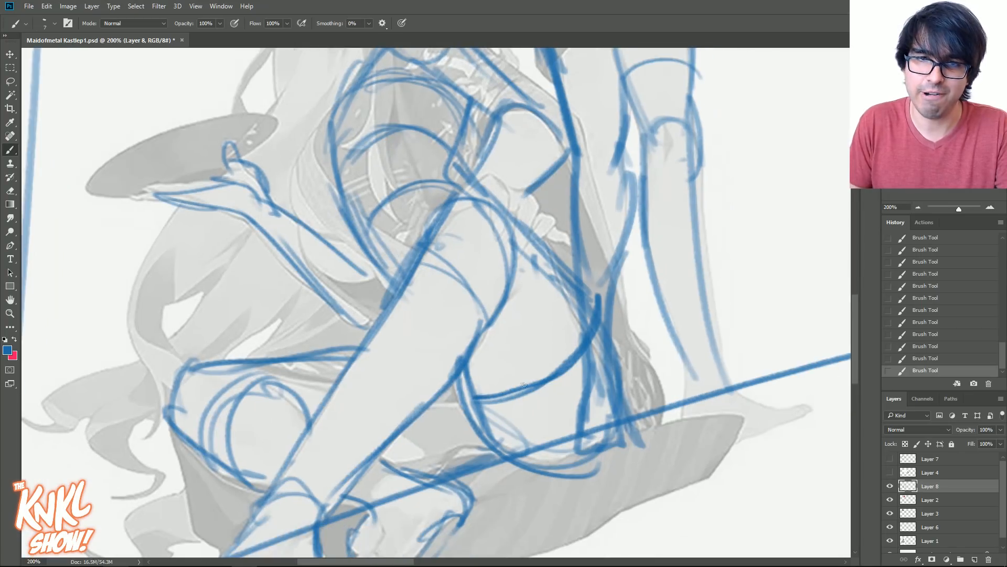
key("ctrl+z")
left_click_drag(465, 378, 525, 267)
key("ctrl+z")
mouse_move(473, 388)
left_mouse_down()
mouse_move(546, 263)
mouse_move(561, 261)
mouse_move(556, 354)
mouse_move(568, 295)
left_mouse_up()
left_click_drag(486, 410, 598, 289)
mouse_move(573, 476)
left_mouse_down()
mouse_move(622, 373)
mouse_move(581, 464)
left_mouse_up()
left_click_drag(617, 376, 600, 443)
- Block in the seated character's hand resting on her raised knee and strengthen the adjoining thigh line
mouse_move(507, 204)
left_mouse_down()
mouse_move(573, 287)
mouse_move(547, 249)
left_mouse_up()
left_click_drag(472, 187, 505, 179)
mouse_move(504, 177)
left_mouse_down()
mouse_move(546, 218)
mouse_move(526, 246)
mouse_move(587, 361)
left_mouse_up()
left_click_drag(579, 260, 505, 194)
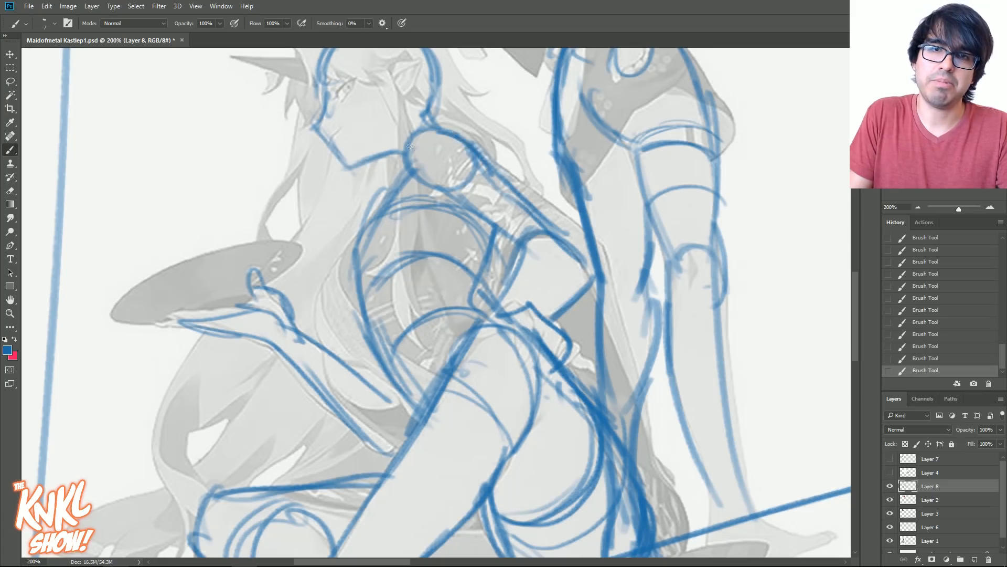
- Add simple eyes to both construction heads and a small mouth to the seated character's face
left_click(917, 207)
left_click_drag(748, 245, 755, 293)
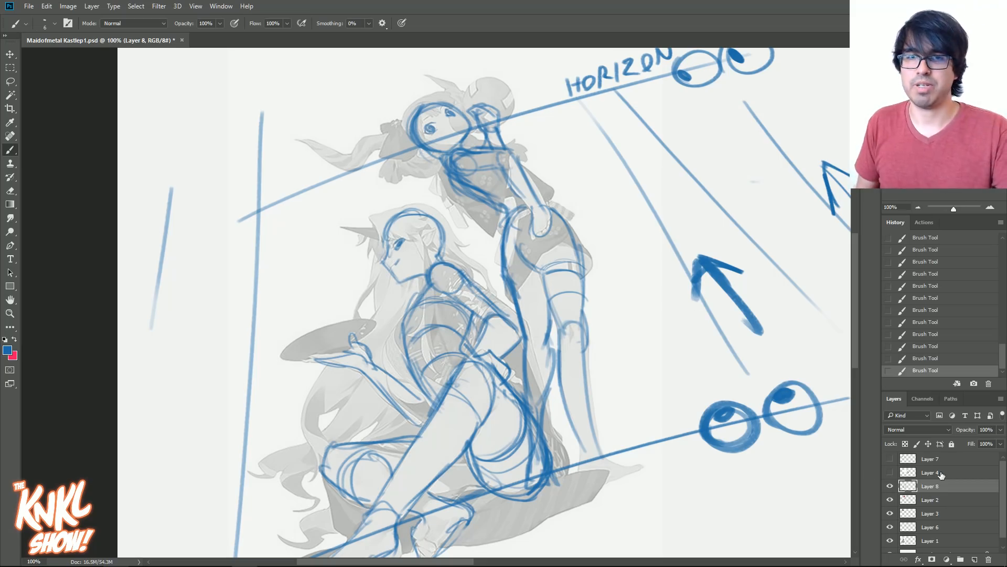
- Hide the faded reference illustration on Layer 1, leaving the blue construction drawing and perspective guides on their own
scroll(908, 530, "down", 1)
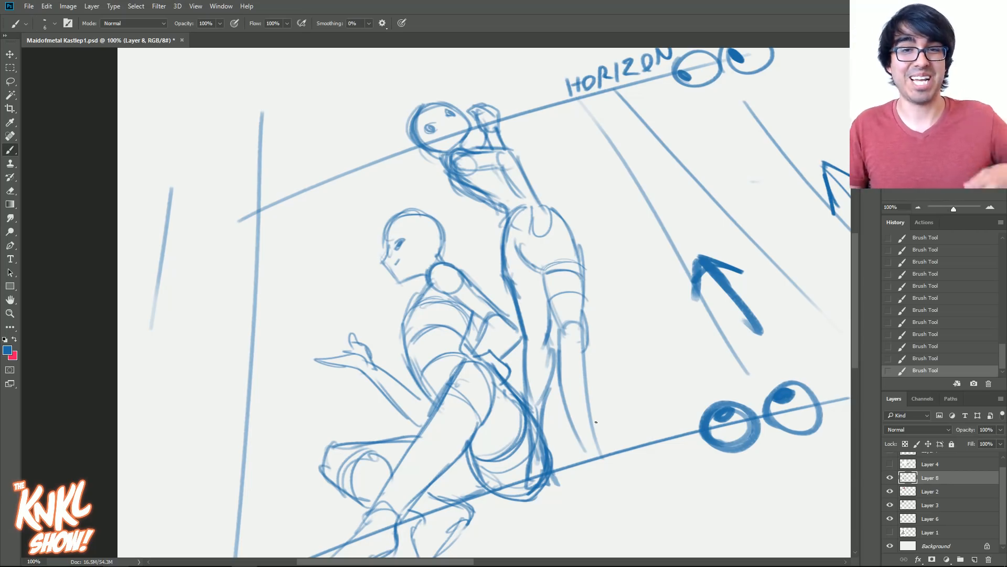
left_click_drag(909, 152, 907, 152)
left_click(918, 207)
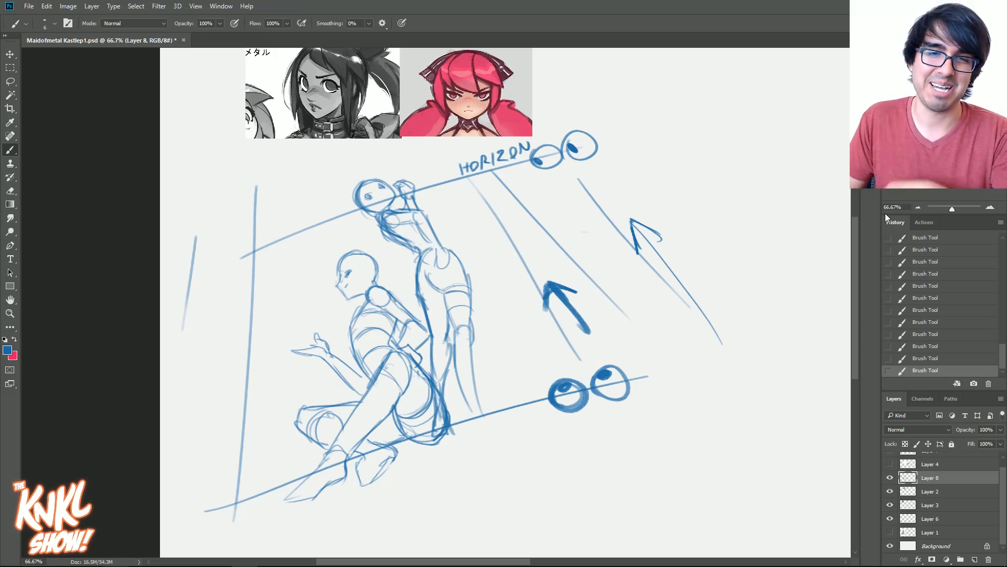
left_click_drag(734, 247, 596, 232)
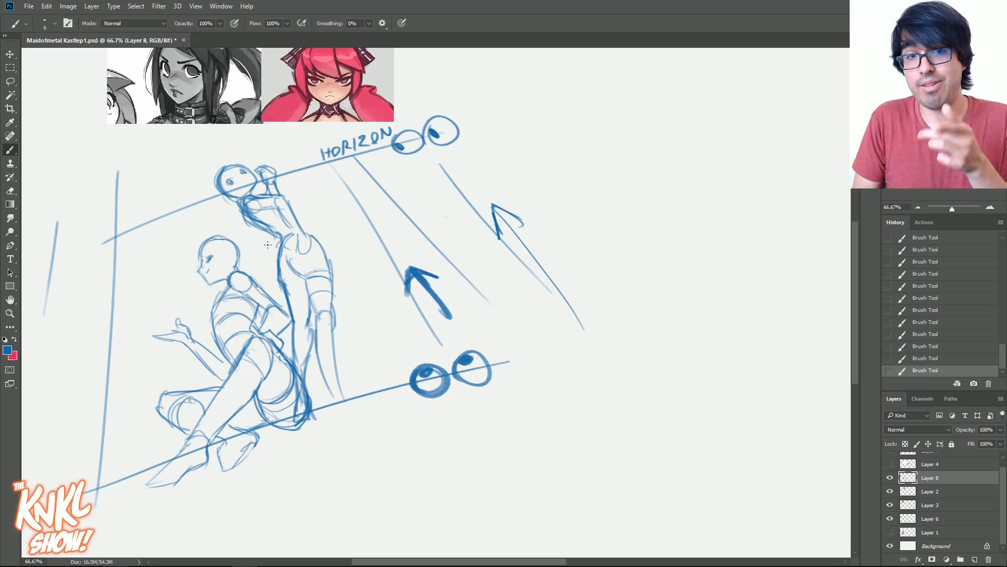
- Add a new empty layer above Layer 8 for a separate brush sketch beside the existing construction drawing
key("v")
mouse_move(287, 284)
left_mouse_down()
mouse_move(471, 256)
mouse_move(344, 292)
mouse_move(334, 284)
left_mouse_up()
left_click_drag(396, 284, 451, 274)
mouse_move(588, 280)
left_mouse_down()
mouse_move(483, 314)
mouse_move(457, 336)
left_mouse_up()
left_click_drag(507, 376, 499, 346)
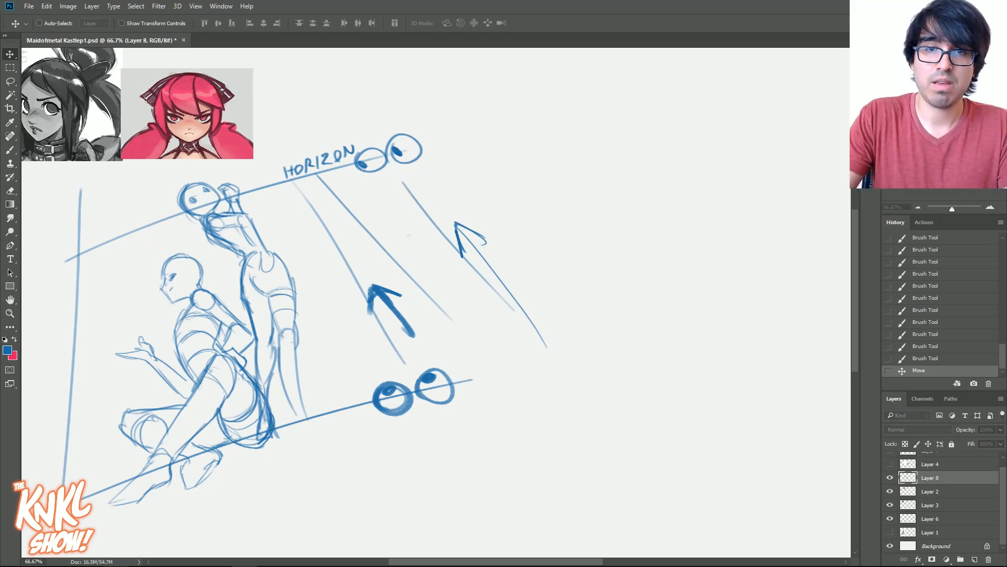
key("ctrl+shift+alt+n")
key("b")
left_click_drag(629, 288, 517, 266)
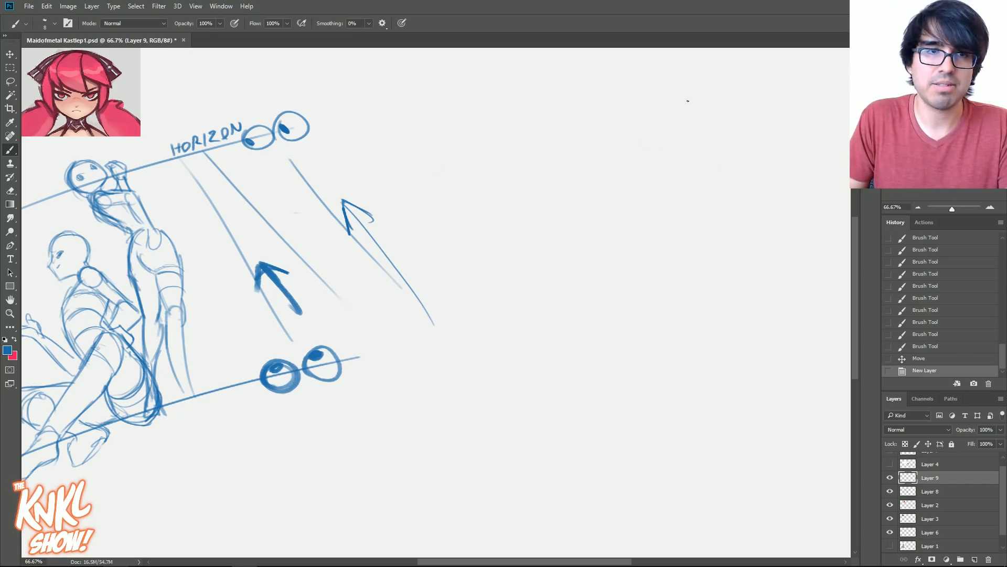
- Sketch a rounded head with a short jaw in the empty canvas area beside the two-character drawing
left_click_drag(669, 172, 699, 188)
left_click_drag(675, 172, 711, 189)
left_click_drag(673, 144, 689, 183)
mouse_move(678, 132)
left_mouse_down()
mouse_move(678, 173)
mouse_move(697, 131)
left_mouse_up()
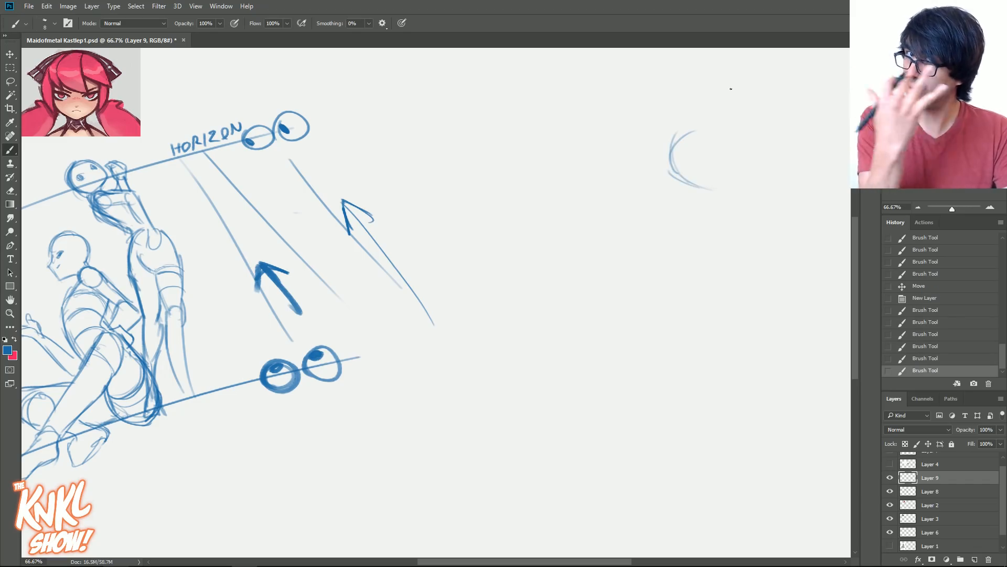
key("[")
left_click_drag(701, 187, 719, 184)
left_click_drag(704, 183, 723, 184)
mouse_move(707, 184)
left_mouse_down()
mouse_move(738, 183)
mouse_move(730, 185)
left_mouse_up()
mouse_move(721, 142)
left_mouse_down()
mouse_move(736, 184)
mouse_move(706, 132)
mouse_move(674, 157)
left_mouse_up()
- Draw a long, level horizon line straight through the middle of the new head
left_click_drag(455, 158, 834, 158)
key("ctrl+z")
left_click_drag(373, 168, 855, 169)
key("ctrl+z")
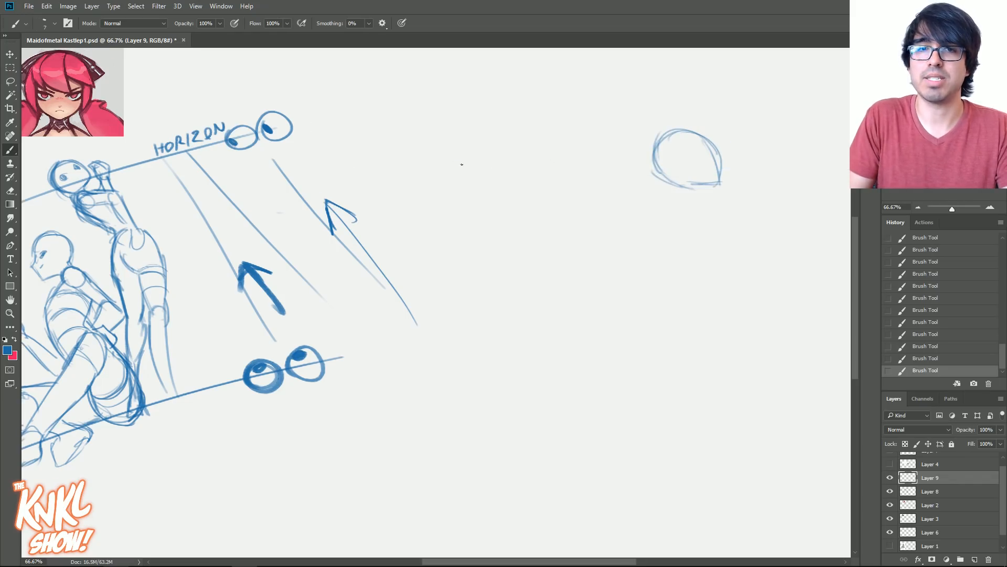
left_click_drag(381, 155, 850, 156)
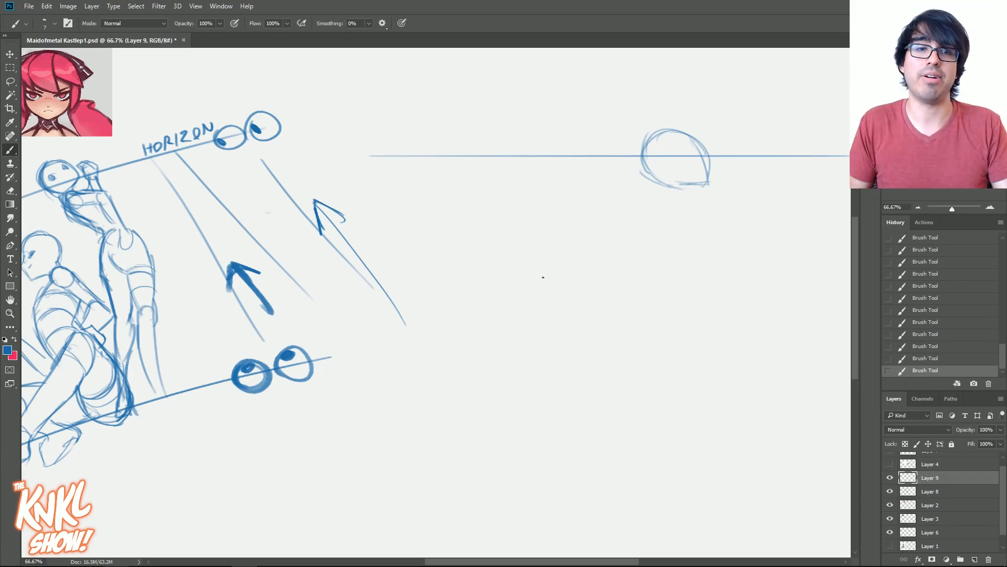
- Block in the neck, shoulder joint, arm and torso lines leaning out beneath the new head
left_click_drag(252, 273, 397, 209)
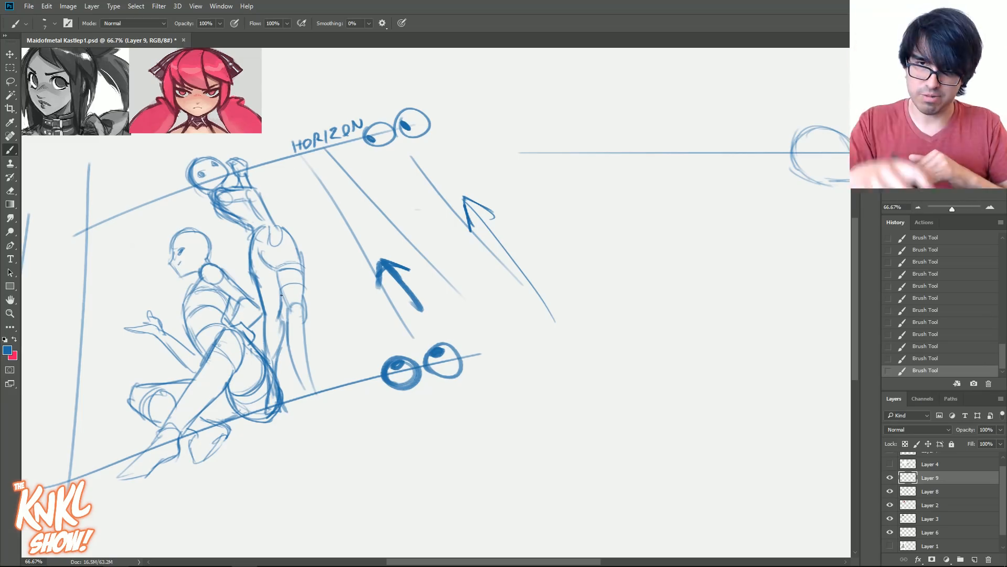
left_click_drag(530, 311, 426, 310)
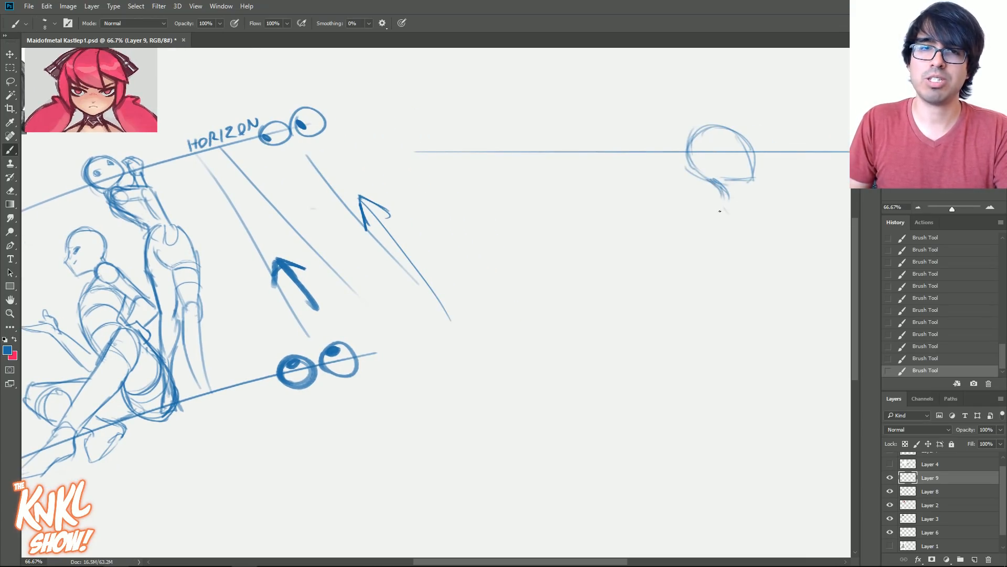
left_click_drag(733, 193, 794, 236)
mouse_move(736, 217)
left_mouse_down()
mouse_move(774, 247)
mouse_move(785, 250)
mouse_move(772, 244)
mouse_move(780, 232)
mouse_move(782, 249)
mouse_move(799, 246)
mouse_move(751, 275)
mouse_move(780, 269)
left_mouse_up()
left_click_drag(736, 212, 768, 242)
left_click_drag(733, 208, 762, 239)
mouse_move(757, 194)
left_mouse_down()
mouse_move(787, 234)
mouse_move(779, 226)
mouse_move(782, 259)
mouse_move(772, 251)
mouse_move(759, 275)
left_mouse_up()
left_click_drag(792, 242, 762, 282)
left_click_drag(782, 257, 757, 274)
left_click_drag(721, 200, 721, 228)
left_click_drag(720, 210, 740, 246)
mouse_move(714, 164)
left_mouse_down()
mouse_move(701, 183)
mouse_move(682, 148)
mouse_move(740, 183)
mouse_move(704, 180)
mouse_move(747, 179)
left_mouse_up()
mouse_move(751, 181)
left_mouse_down()
mouse_move(710, 138)
mouse_move(696, 171)
mouse_move(722, 194)
mouse_move(706, 178)
mouse_move(753, 197)
left_mouse_up()
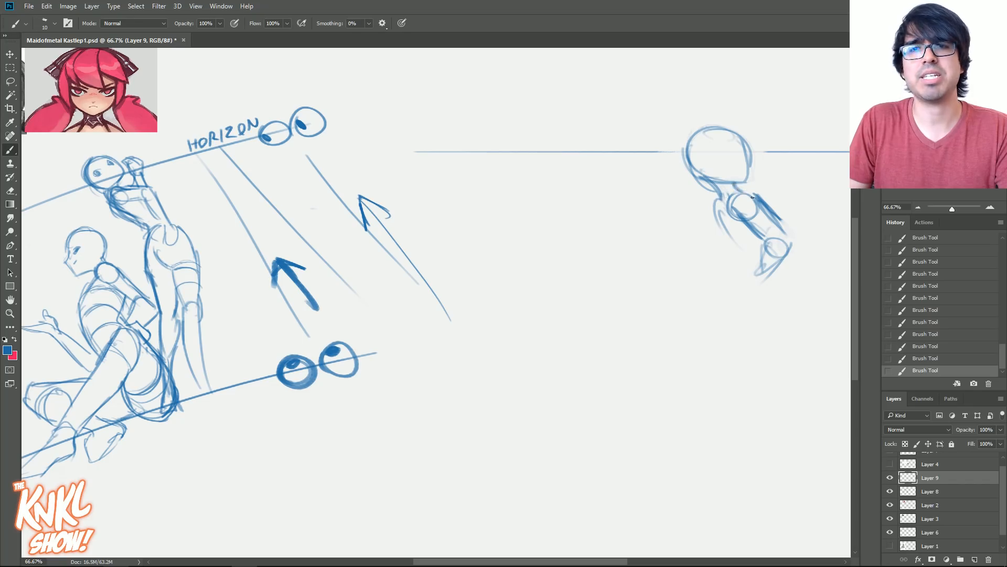
- Free-transform the new sketch slightly smaller and move it higher to make room for the lower body
key("ctrl+t")
left_click_drag(415, 285, 437, 278)
mouse_move(719, 201)
left_mouse_down()
mouse_move(658, 161)
mouse_move(709, 149)
left_mouse_up()
key("Return")
- Sketch the new figure's raised forearm and hand in front of the horizon line
mouse_move(723, 153)
left_mouse_down()
mouse_move(713, 178)
mouse_move(711, 146)
left_mouse_up()
left_click_drag(713, 138, 712, 180)
mouse_move(722, 152)
left_mouse_down()
mouse_move(717, 168)
mouse_move(712, 153)
left_mouse_up()
left_click_drag(713, 138, 726, 149)
- Draw the rounded hip and buttock contours below the new figure's waist
mouse_move(719, 152)
left_mouse_down()
mouse_move(686, 215)
mouse_move(751, 269)
left_mouse_up()
left_click_drag(725, 222, 744, 299)
left_click_drag(683, 233, 688, 292)
left_click_drag(750, 248, 729, 332)
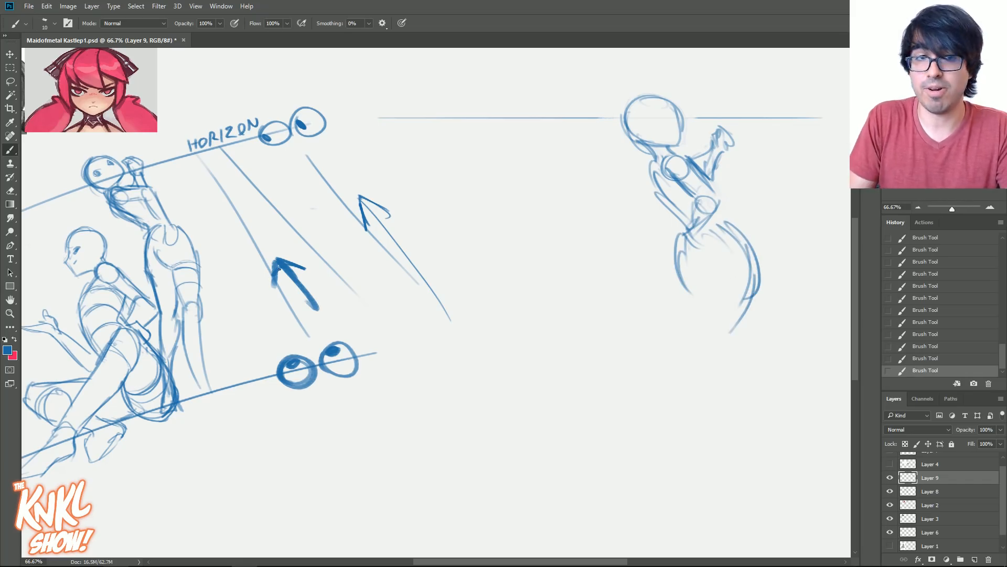
left_click_drag(746, 272, 728, 357)
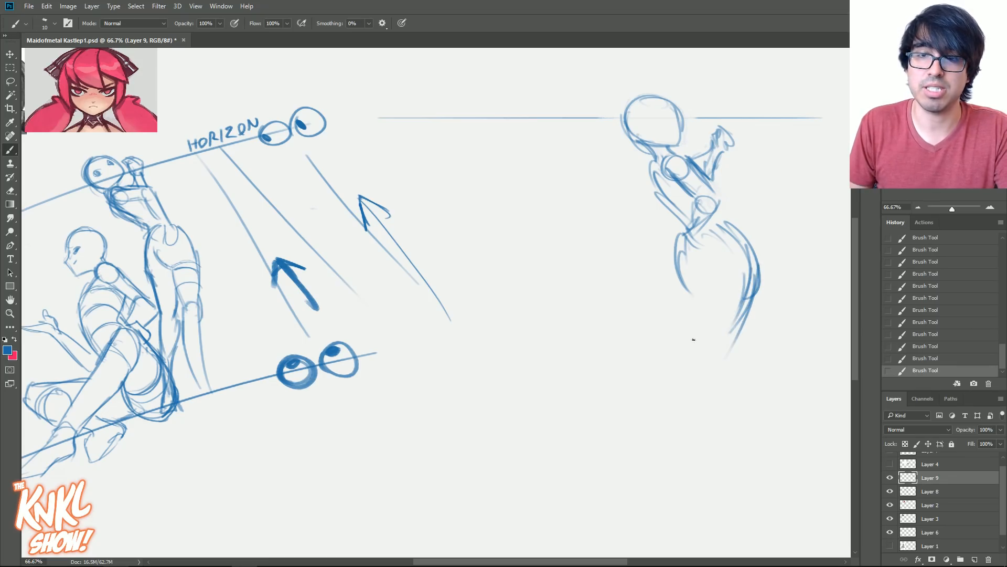
- Sketch both legs down to the feet and lay slanted ground strokes beneath them
left_click_drag(705, 305, 706, 334)
mouse_move(681, 264)
left_mouse_down()
mouse_move(695, 298)
mouse_move(715, 301)
mouse_move(701, 414)
left_mouse_up()
left_click_drag(683, 372, 696, 297)
left_click_drag(711, 345, 687, 411)
left_click_drag(706, 357, 690, 465)
left_click_drag(723, 383, 699, 452)
left_click_drag(703, 431, 702, 489)
mouse_move(682, 288)
left_mouse_down()
mouse_move(687, 335)
mouse_move(656, 396)
mouse_move(666, 462)
mouse_move(752, 465)
mouse_move(640, 480)
left_mouse_up()
mouse_move(756, 464)
left_mouse_down()
mouse_move(654, 480)
mouse_move(623, 474)
left_mouse_up()
mouse_move(801, 452)
left_mouse_down()
mouse_move(518, 515)
mouse_move(691, 471)
left_mouse_up()
- Reinforce the new figure's hip, inner-thigh and front torso contours and erase the rough far leg
left_click_drag(711, 354, 712, 278)
mouse_move(749, 317)
left_mouse_down()
mouse_move(716, 246)
mouse_move(752, 293)
left_mouse_up()
left_click_drag(729, 233, 757, 282)
left_click_drag(696, 326, 684, 372)
left_click_drag(699, 274, 716, 294)
mouse_move(710, 295)
left_mouse_down()
mouse_move(692, 278)
mouse_move(680, 227)
mouse_move(749, 268)
left_mouse_up()
left_click_drag(650, 175, 701, 240)
mouse_move(691, 234)
left_mouse_down()
mouse_move(708, 243)
mouse_move(692, 303)
mouse_move(669, 299)
mouse_move(668, 320)
left_mouse_up()
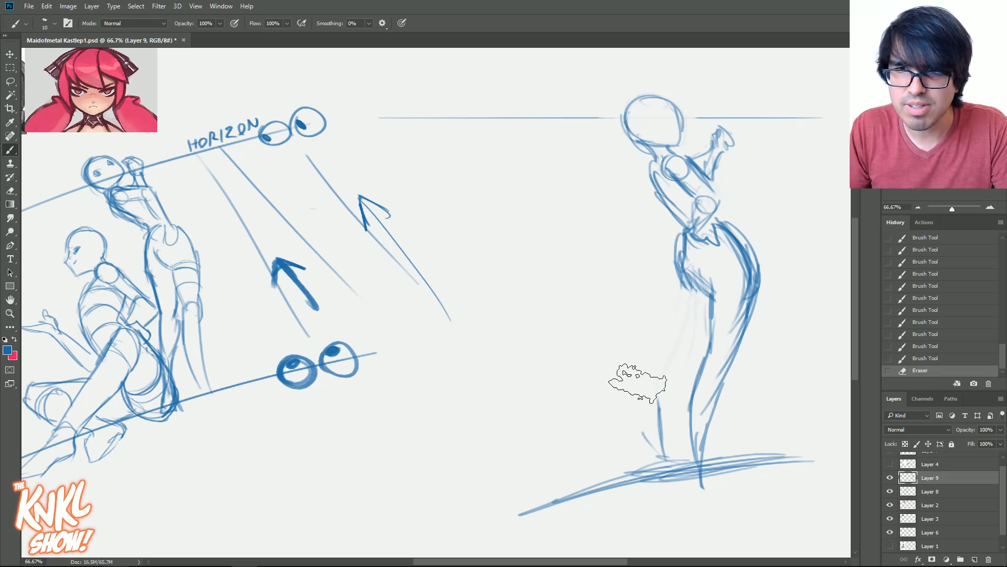
- Redraw the far thigh and shin with a bent knee, and strengthen the near leg's inner line
left_click_drag(685, 274, 662, 370)
left_click_drag(706, 310, 673, 399)
mouse_move(671, 350)
left_mouse_down()
mouse_move(652, 375)
mouse_move(655, 443)
left_mouse_up()
left_click_drag(682, 373, 662, 445)
left_click_drag(674, 402, 666, 443)
left_click_drag(722, 323, 707, 376)
left_click_drag(716, 302, 711, 344)
- Slim the outer hip contour and define the V-shaped base of the pelvis where the thighs begin
left_click_drag(711, 262, 693, 284)
left_click_drag(749, 247, 737, 330)
mouse_move(745, 226)
left_mouse_down()
mouse_move(767, 286)
mouse_move(758, 315)
left_mouse_up()
left_click_drag(698, 267, 717, 295)
mouse_move(695, 258)
left_mouse_down()
mouse_move(713, 289)
mouse_move(746, 311)
left_mouse_up()
mouse_move(727, 235)
left_mouse_down()
mouse_move(747, 298)
mouse_move(716, 285)
mouse_move(730, 278)
left_mouse_up()
mouse_move(715, 288)
left_mouse_down()
mouse_move(746, 271)
mouse_move(729, 279)
left_mouse_up()
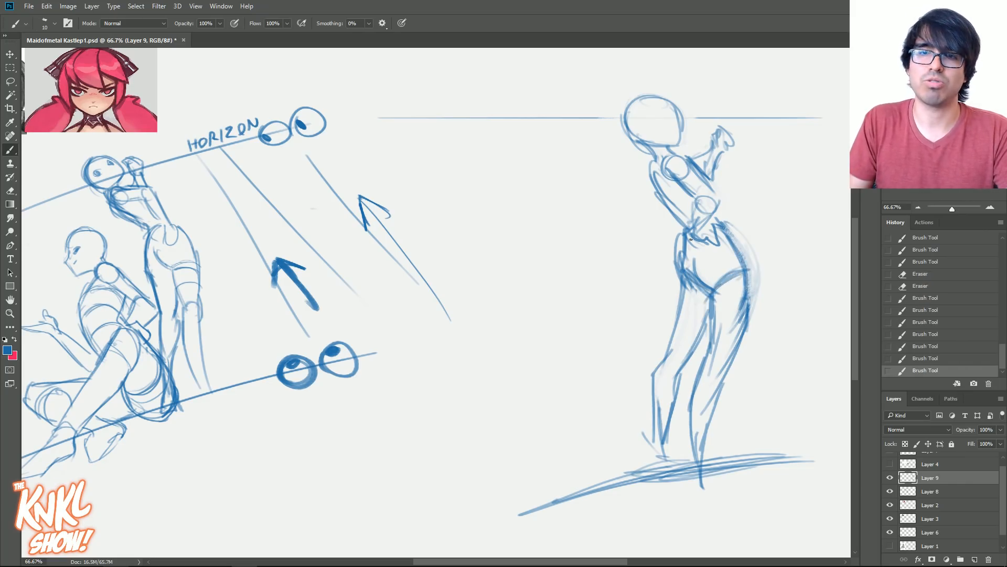
mouse_move(684, 239)
left_mouse_down()
mouse_move(680, 268)
mouse_move(693, 253)
mouse_move(713, 273)
left_mouse_up()
mouse_move(709, 271)
left_mouse_down()
mouse_move(749, 265)
mouse_move(700, 278)
left_mouse_up()
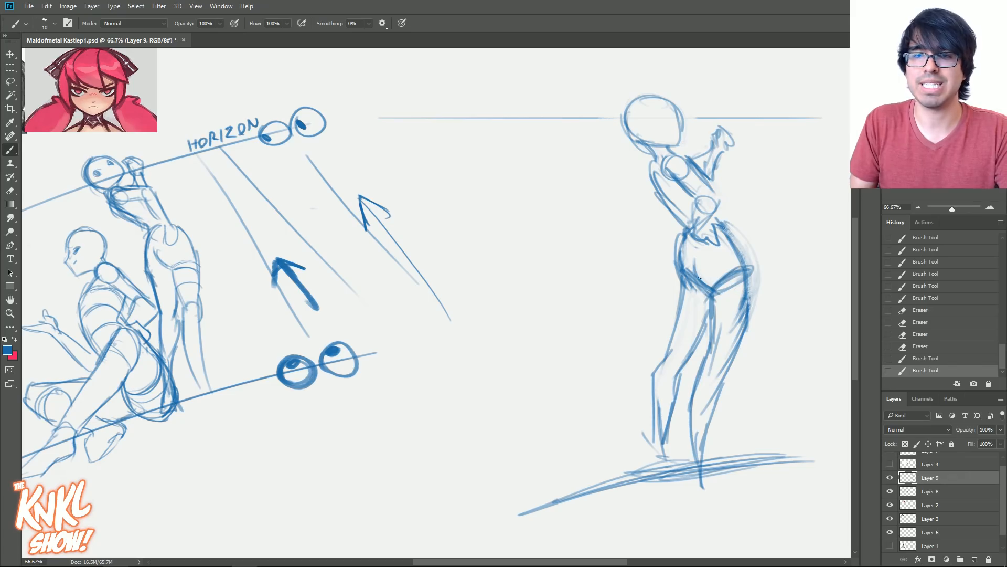
- Darken the torso's outer contour and the pelvis edge, and extend the far shin to the ground
mouse_move(721, 229)
left_mouse_down()
mouse_move(706, 210)
mouse_move(661, 195)
left_mouse_up()
left_click_drag(683, 217, 656, 169)
left_click_drag(659, 194, 656, 157)
left_click_drag(727, 276, 714, 290)
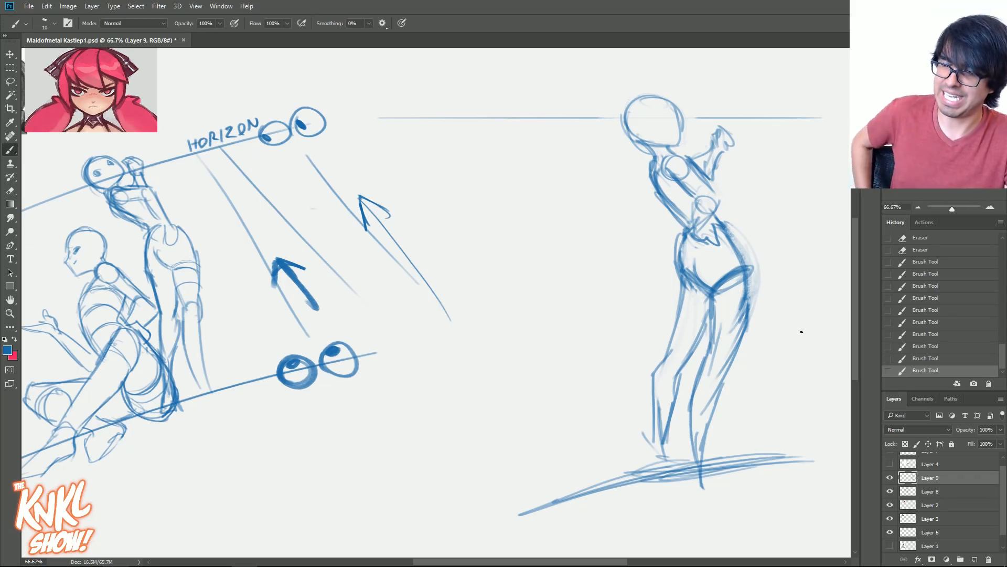
left_click_drag(671, 420, 666, 462)
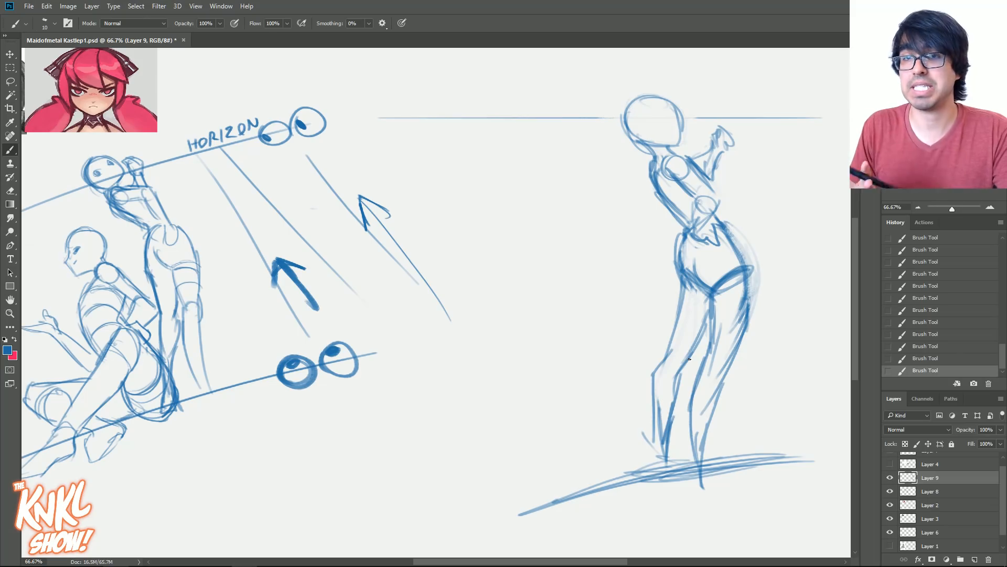
- Draw perspective guide lines from the new figure's feet, hips and chest toward the far side of the horizon line
mouse_move(658, 469)
left_mouse_down()
mouse_move(682, 452)
mouse_move(695, 480)
mouse_move(503, 272)
left_mouse_up()
left_click_drag(677, 271, 506, 214)
left_click_drag(776, 228, 483, 161)
left_click_drag(565, 288, 496, 203)
- Try guide lines fanning from a vanishing point on the horizon line to the figure, and revert them
left_click_drag(416, 119, 714, 482)
left_click_drag(466, 113, 745, 317)
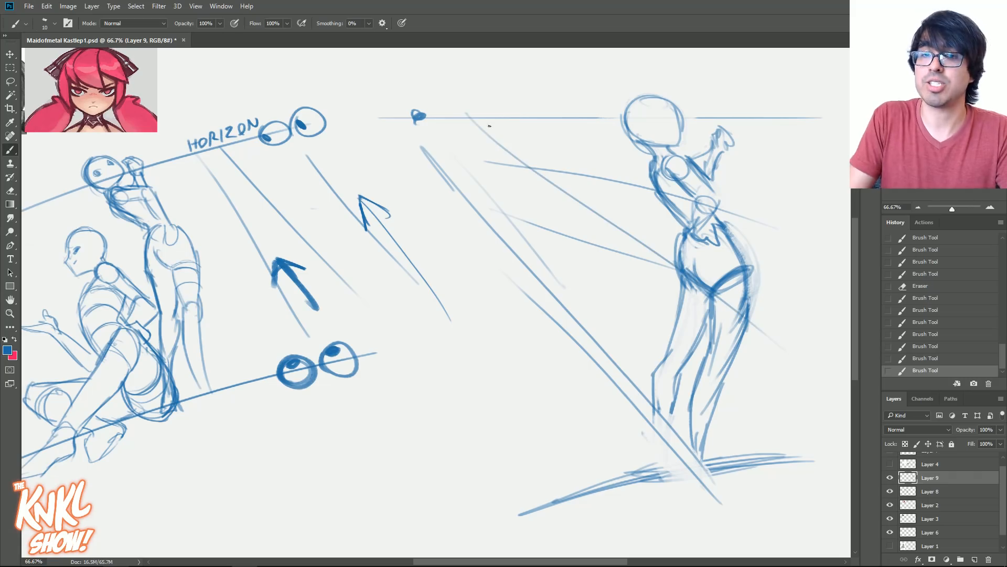
left_click(933, 349)
mouse_move(407, 118)
left_mouse_down()
mouse_move(572, 296)
mouse_move(556, 197)
mouse_move(659, 194)
left_mouse_up()
left_click_drag(454, 110, 667, 153)
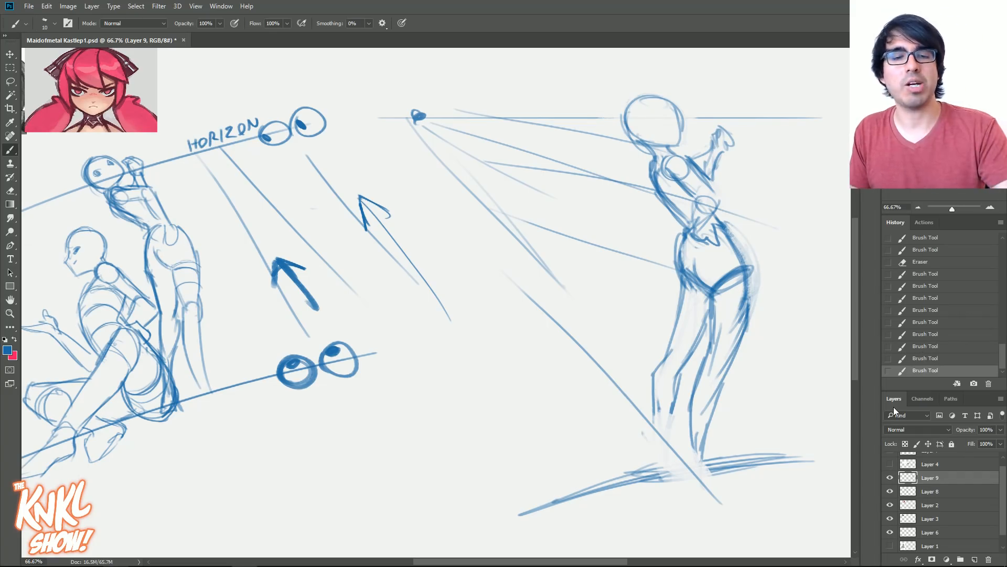
left_click_drag(419, 116, 379, 118)
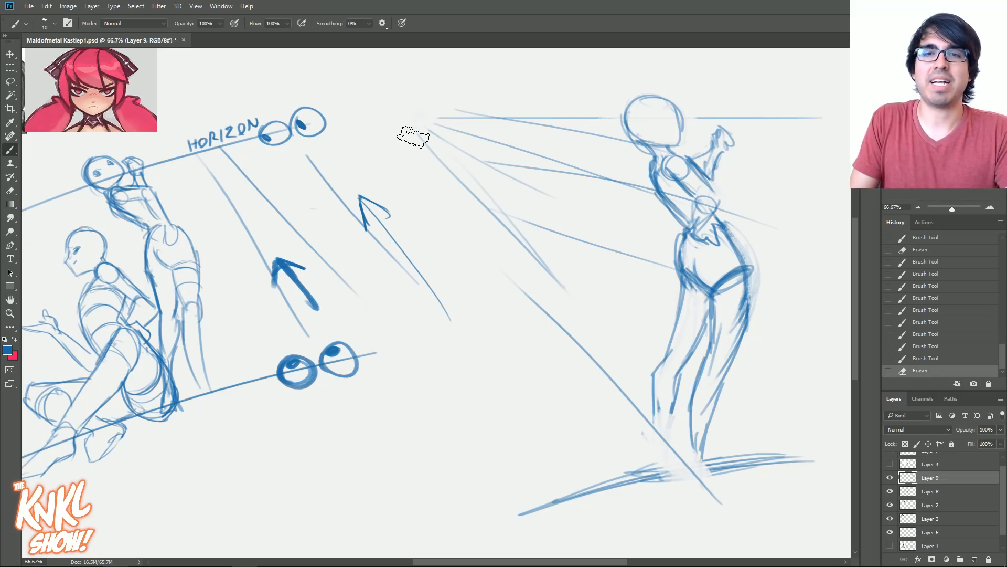
left_click(420, 115)
left_click(421, 114)
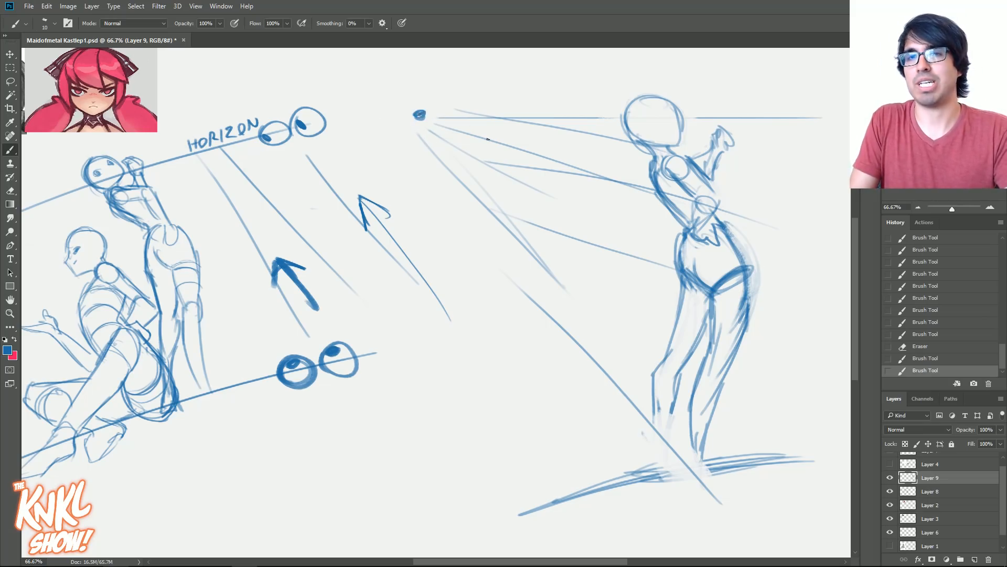
left_click(925, 298)
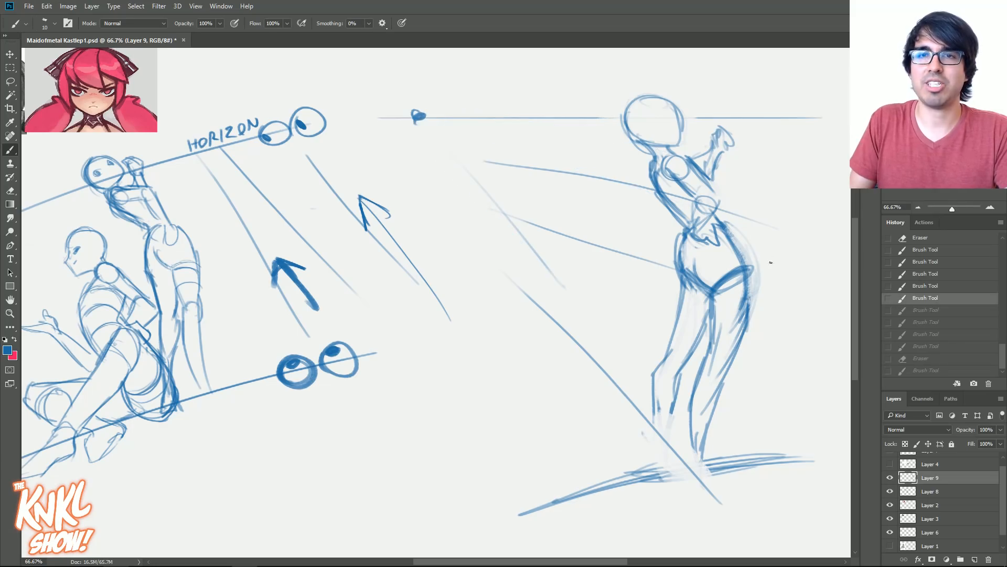
- Lasso the new figure, scale it down to a small size beneath the horizon line, and deselect it
key("l")
mouse_move(602, 128)
left_mouse_down()
mouse_move(778, 202)
mouse_move(631, 479)
mouse_move(600, 139)
left_mouse_up()
key("ctrl+t")
left_click_drag(804, 482, 694, 200)
left_click_drag(653, 211, 703, 232)
key("Return")
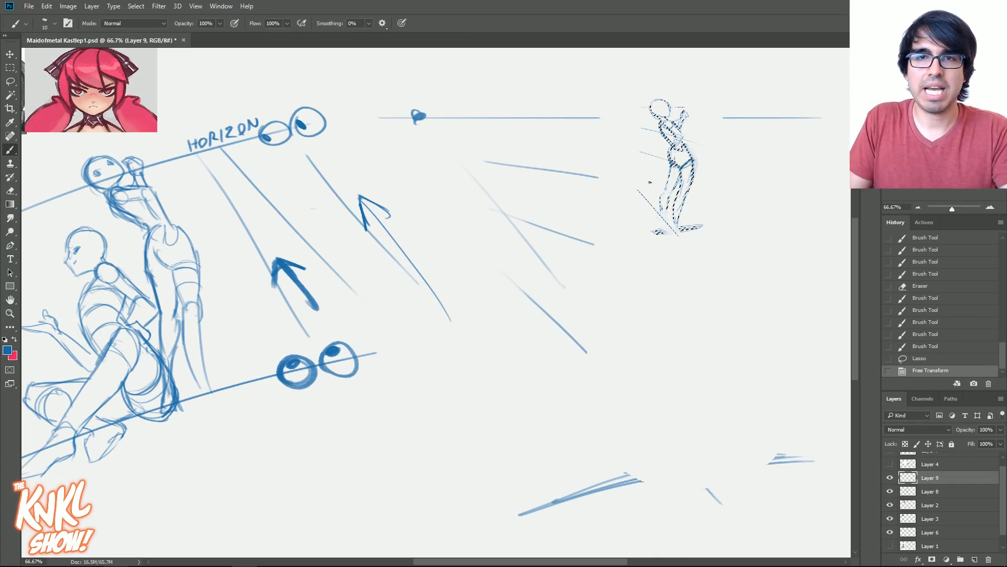
key("ctrl+d")
key("b")
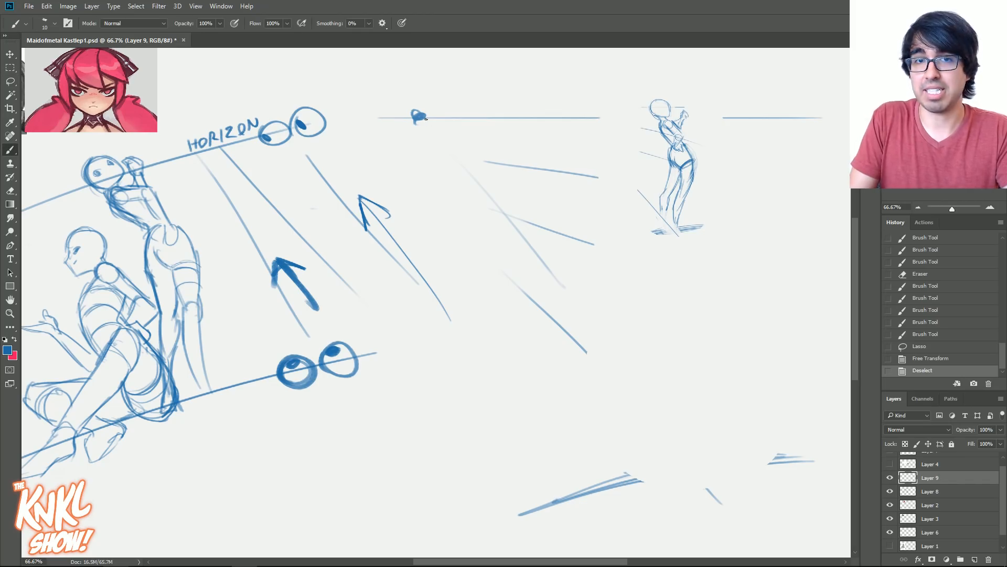
- Draw an arrow above the vanishing point and guide lines from that point to the small figure's head and feet
mouse_move(440, 90)
left_mouse_down()
mouse_move(367, 89)
mouse_move(379, 110)
left_mouse_up()
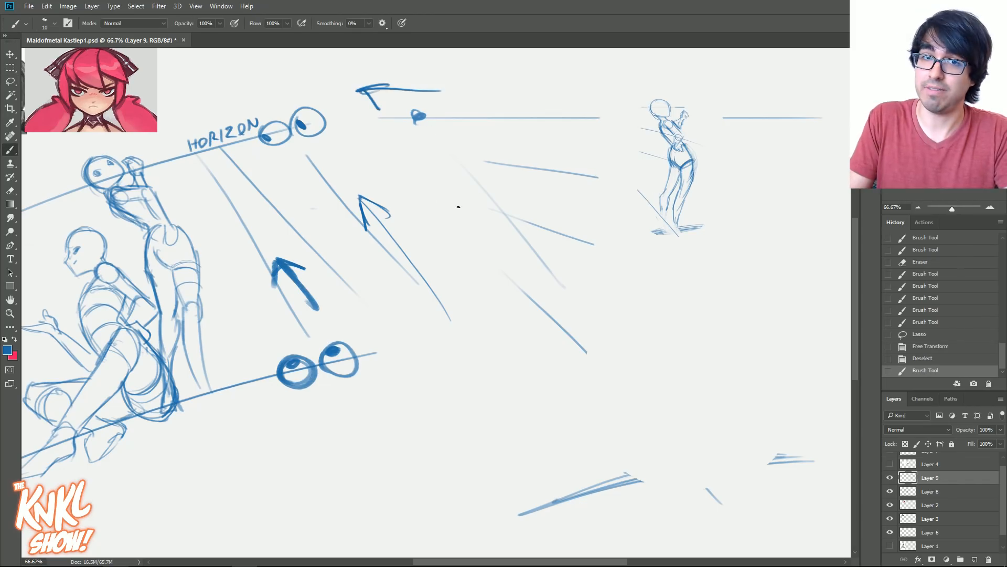
mouse_move(412, 126)
left_mouse_down()
mouse_move(677, 224)
mouse_move(659, 126)
left_mouse_up()
key("bracketleft")
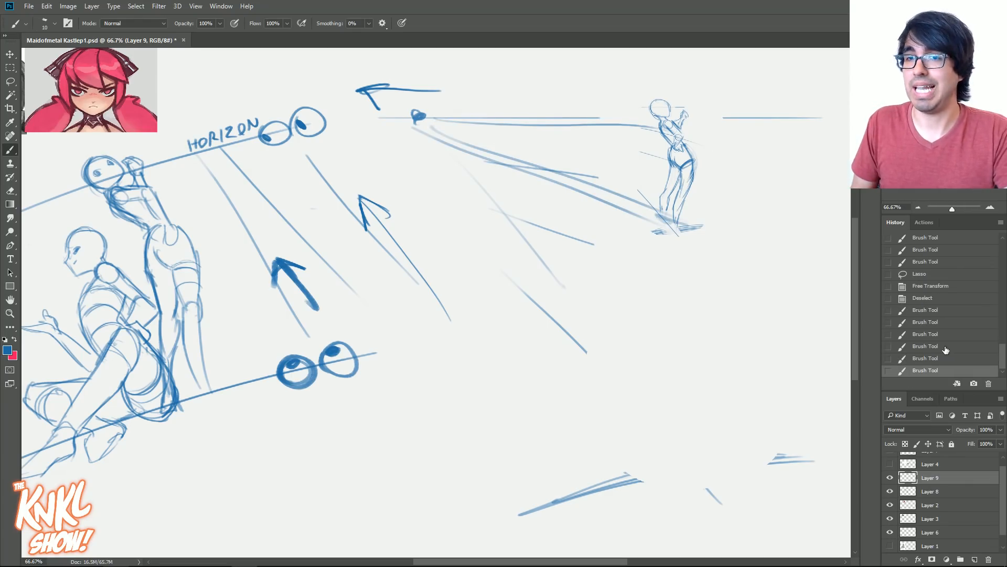
- Revert the history to the full-size figure before the vanishing point was marked
left_click(934, 289)
key("ctrl+alt+z")
key("ctrl+alt+z")
key("ctrl+alt+z")
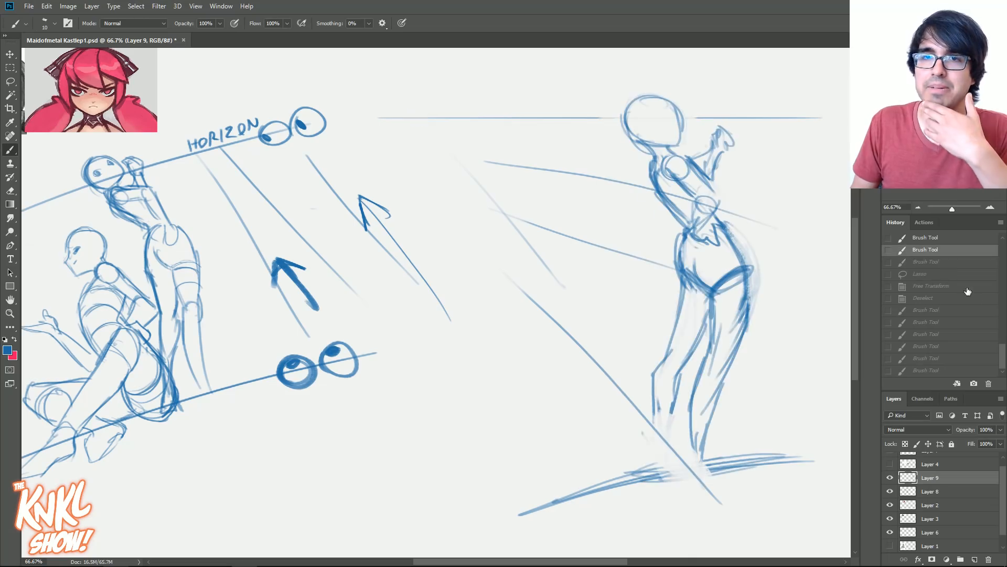
- Try strokes around the feet and a guide line running up to the horizon line, and step back
mouse_move(654, 414)
left_mouse_down()
mouse_move(651, 460)
mouse_move(695, 483)
left_mouse_up()
left_click_drag(649, 453, 698, 486)
key("bracketright")
left_click_drag(571, 308, 418, 117)
left_click(951, 346)
- Redraw the ankles and feet and add flatter ground strokes beneath the new figure
left_click_drag(669, 412, 673, 457)
left_click_drag(660, 445, 651, 473)
left_click_drag(674, 460, 660, 472)
left_click_drag(585, 476, 823, 449)
left_click_drag(658, 465, 772, 455)
key("bracketleft")
left_click_drag(701, 442, 686, 462)
left_click_drag(692, 462, 730, 457)
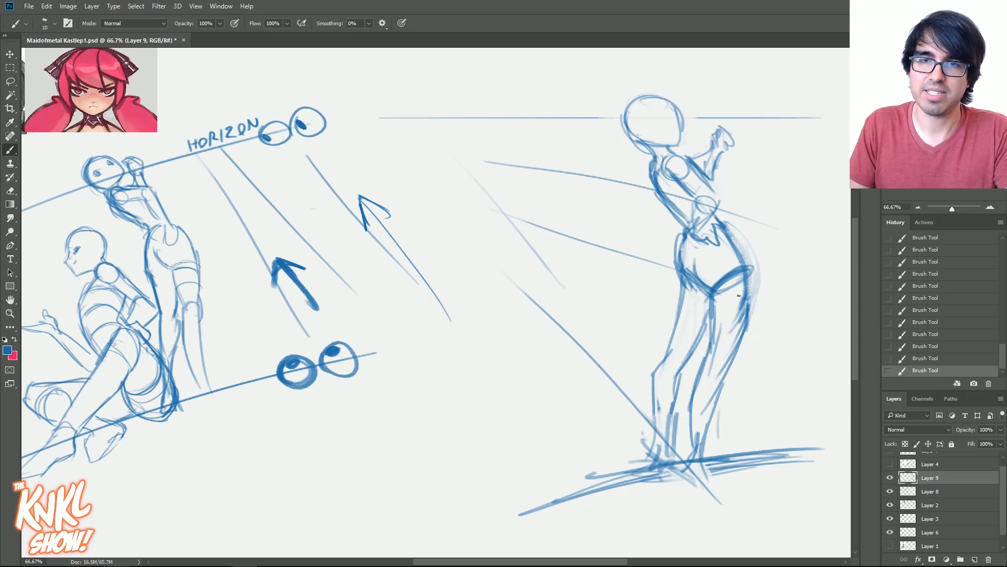
- Rework the hips with a fuller outer contour and a downward-curving base of the pelvis
key("bracketright")
mouse_move(726, 280)
left_mouse_down()
mouse_move(715, 427)
mouse_move(751, 323)
mouse_move(737, 266)
mouse_move(710, 330)
left_mouse_up()
key("bracketleft")
left_click_drag(726, 230, 745, 276)
left_click_drag(676, 264, 680, 273)
mouse_move(674, 268)
left_mouse_down()
mouse_move(690, 295)
mouse_move(716, 285)
left_mouse_up()
mouse_move(737, 279)
left_mouse_down()
mouse_move(684, 281)
mouse_move(726, 284)
left_mouse_up()
mouse_move(675, 272)
left_mouse_down()
mouse_move(709, 292)
mouse_move(721, 284)
mouse_move(747, 321)
left_mouse_up()
- Redraw the near leg as one long tapering shape from the hip to the ankle
mouse_move(705, 286)
left_mouse_down()
mouse_move(708, 344)
mouse_move(713, 336)
left_mouse_up()
left_click_drag(747, 289, 695, 447)
left_click_drag(739, 339, 710, 444)
mouse_move(719, 390)
left_mouse_down()
mouse_move(708, 450)
mouse_move(693, 466)
left_mouse_up()
- Redraw the far leg's thigh, knee and shin down to the foot, and refine the inner thigh line
left_click_drag(678, 276, 661, 346)
mouse_move(676, 300)
left_mouse_down()
mouse_move(650, 367)
mouse_move(652, 449)
left_mouse_up()
left_click_drag(670, 344, 659, 418)
left_click_drag(702, 338, 687, 368)
left_click_drag(686, 359, 666, 460)
left_click_drag(654, 435, 651, 480)
left_click_drag(711, 308, 702, 278)
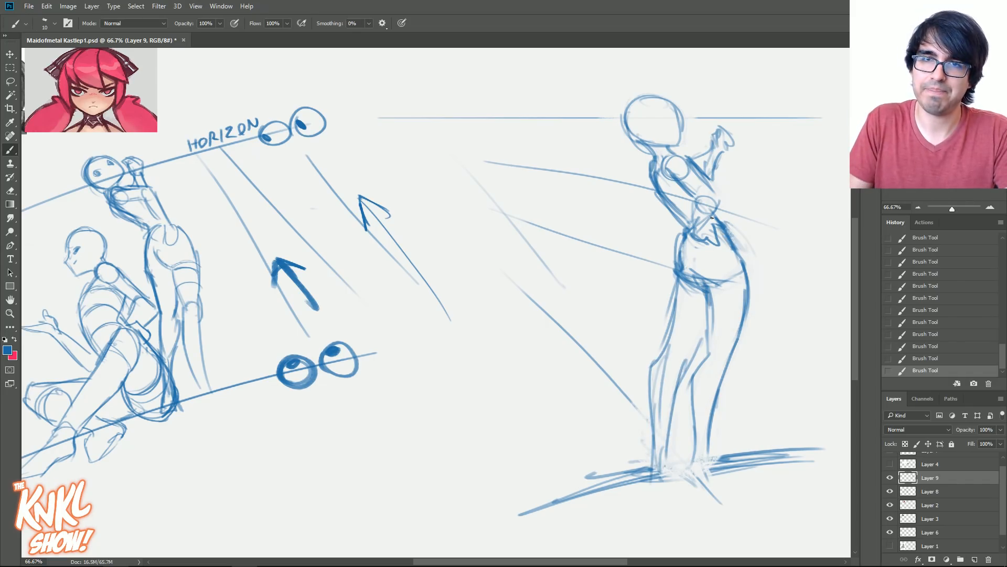
- Thicken the neck line and reshape the head with a heavier, tilted outer contour
mouse_move(661, 193)
left_mouse_down()
mouse_move(639, 141)
mouse_move(640, 108)
mouse_move(639, 128)
mouse_move(657, 125)
mouse_move(639, 172)
mouse_move(633, 133)
mouse_move(647, 155)
left_mouse_up()
mouse_move(631, 150)
left_mouse_down()
mouse_move(669, 148)
mouse_move(676, 125)
mouse_move(648, 109)
mouse_move(640, 155)
left_mouse_up()
mouse_move(642, 99)
left_mouse_down()
mouse_move(619, 150)
mouse_move(682, 141)
mouse_move(682, 127)
mouse_move(682, 139)
left_mouse_up()
mouse_move(643, 104)
left_mouse_down()
mouse_move(619, 131)
mouse_move(647, 157)
left_mouse_up()
left_click_drag(624, 135, 676, 157)
- Add cross-contour lines around the new figure's thighs, knees, waist and torso to show their volume
left_click_drag(709, 301, 753, 299)
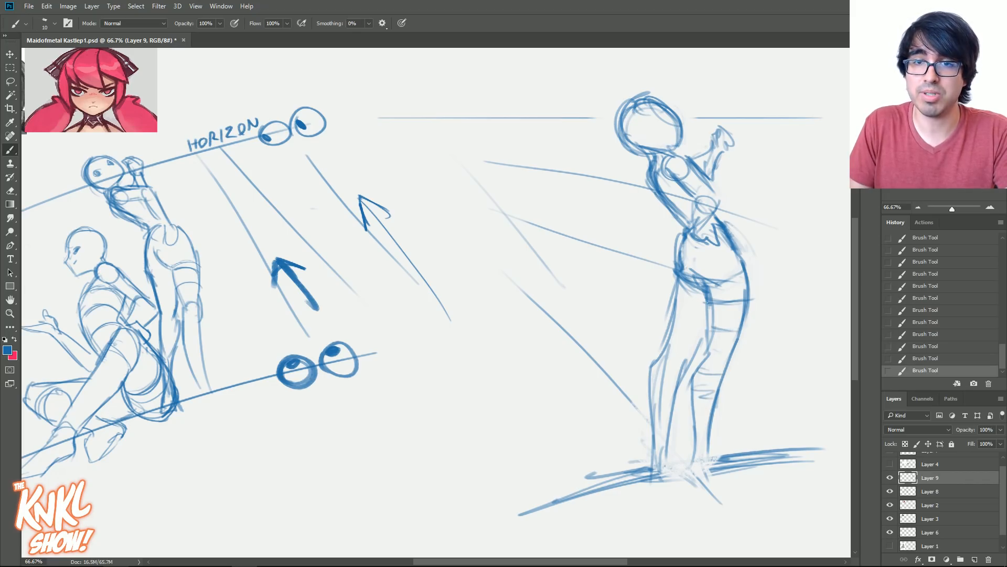
left_click_drag(654, 386, 675, 387)
left_click_drag(690, 246, 730, 247)
mouse_move(666, 201)
left_mouse_down()
mouse_move(702, 205)
mouse_move(695, 190)
left_mouse_up()
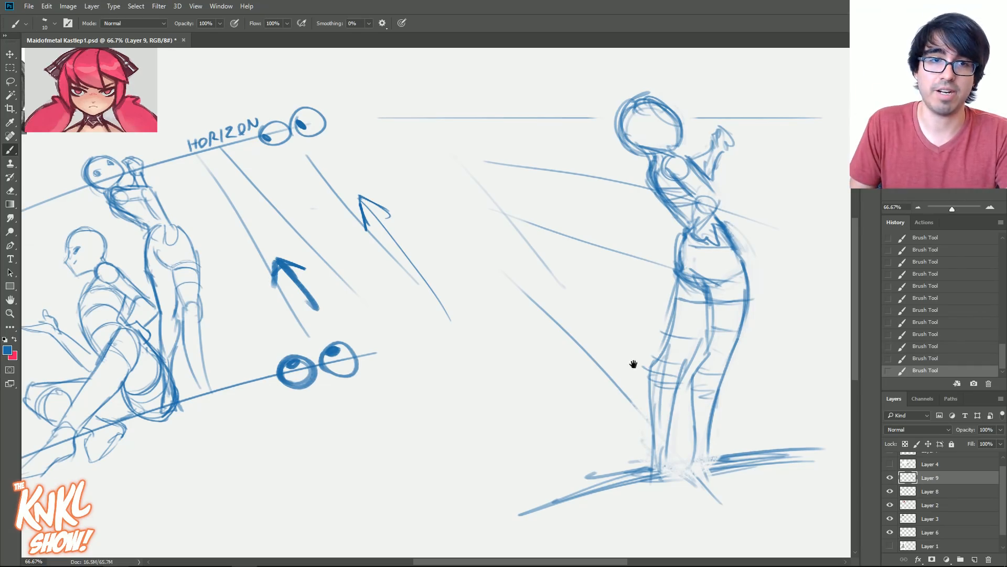
- Start a seated figure in front of the standing one with a curved back line and hip and shoulder circles
left_click_drag(633, 364, 717, 332)
left_click_drag(654, 371, 641, 375)
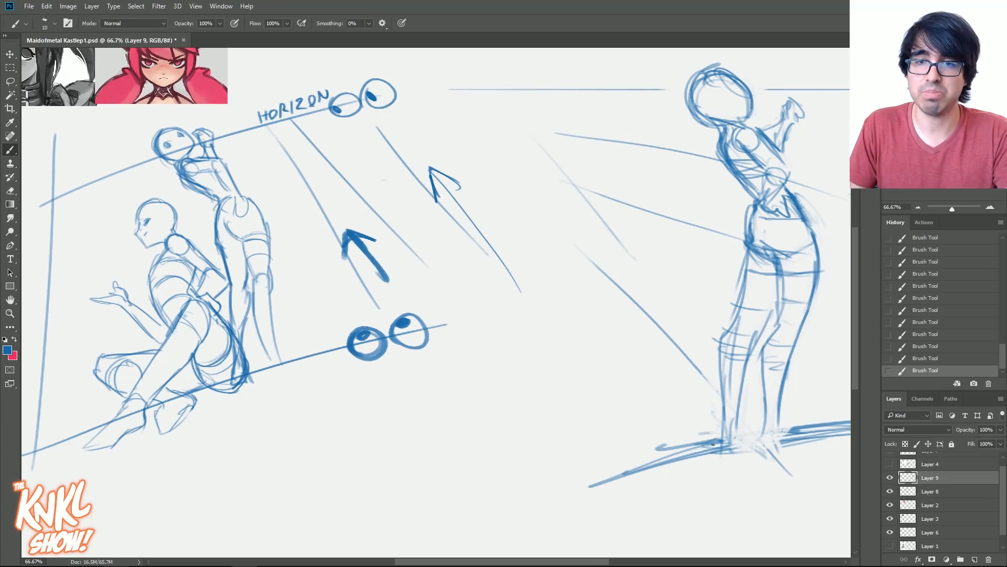
left_click_drag(691, 418, 674, 381)
left_click_drag(718, 430, 660, 367)
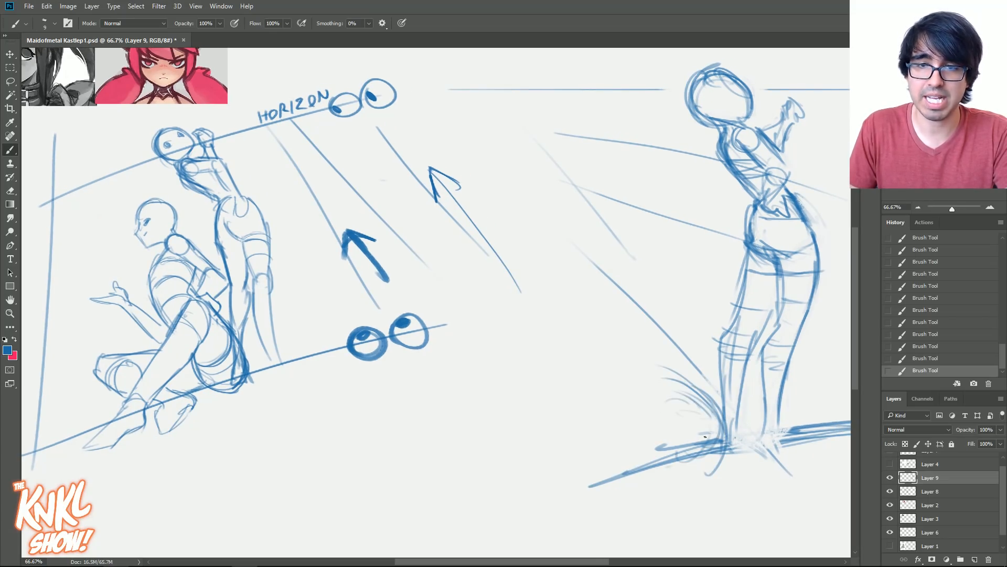
mouse_move(704, 435)
left_mouse_down()
mouse_move(678, 463)
mouse_move(639, 460)
mouse_move(695, 460)
mouse_move(707, 438)
mouse_move(691, 400)
mouse_move(661, 371)
mouse_move(690, 396)
mouse_move(681, 322)
mouse_move(690, 346)
mouse_move(700, 309)
mouse_move(666, 312)
mouse_move(671, 347)
mouse_move(696, 318)
mouse_move(678, 303)
left_mouse_up()
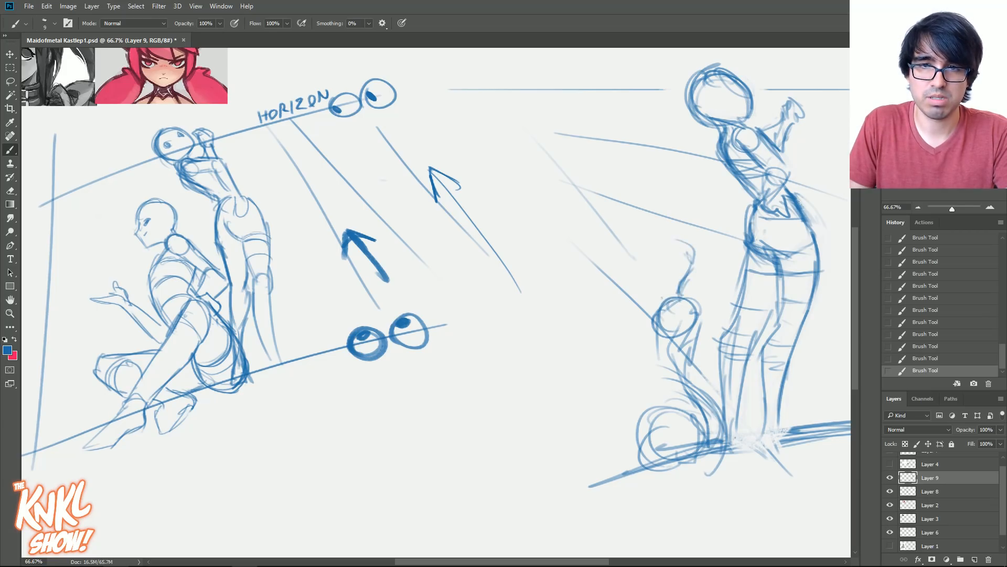
- Draw the seated figure's head and build up the contours of its chest and back
mouse_move(685, 249)
left_mouse_down()
mouse_move(666, 286)
mouse_move(669, 252)
mouse_move(648, 296)
mouse_move(657, 295)
mouse_move(655, 341)
mouse_move(646, 316)
mouse_move(639, 341)
mouse_move(662, 384)
mouse_move(649, 370)
left_mouse_up()
key("bracketright")
mouse_move(661, 296)
left_mouse_down()
mouse_move(639, 336)
mouse_move(641, 363)
left_mouse_up()
left_click_drag(651, 360, 651, 395)
mouse_move(696, 334)
left_mouse_down()
mouse_move(683, 363)
mouse_move(688, 387)
left_mouse_up()
- Sketch the seated figure's folded leg flat on the ground, from the hip out to the knee and back
mouse_move(679, 354)
left_mouse_down()
mouse_move(635, 383)
mouse_move(636, 432)
mouse_move(649, 422)
mouse_move(621, 441)
left_mouse_up()
left_click_drag(649, 405, 599, 461)
mouse_move(666, 465)
left_mouse_down()
mouse_move(615, 468)
mouse_move(644, 470)
left_mouse_up()
mouse_move(630, 429)
left_mouse_down()
mouse_move(600, 461)
mouse_move(649, 474)
left_mouse_up()
mouse_move(626, 430)
left_mouse_down()
mouse_move(618, 444)
mouse_move(606, 409)
mouse_move(588, 410)
left_mouse_up()
left_click_drag(651, 415, 593, 403)
key("bracketleft")
mouse_move(649, 414)
left_mouse_down()
mouse_move(559, 416)
mouse_move(549, 437)
left_mouse_up()
left_click_drag(566, 417, 551, 442)
mouse_move(603, 461)
left_mouse_down()
mouse_move(545, 433)
mouse_move(561, 443)
left_mouse_up()
left_click_drag(625, 417, 595, 445)
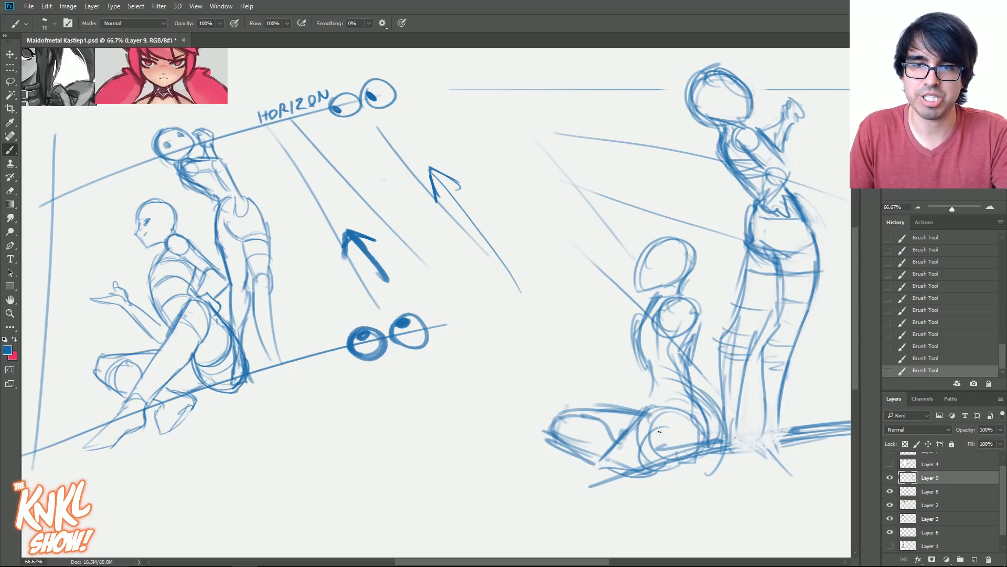
- Fade the seated figure's hip and folded leg with the Eraser and redraw the thigh lines over them
key("e")
left_click_drag(658, 402, 660, 455)
key("b")
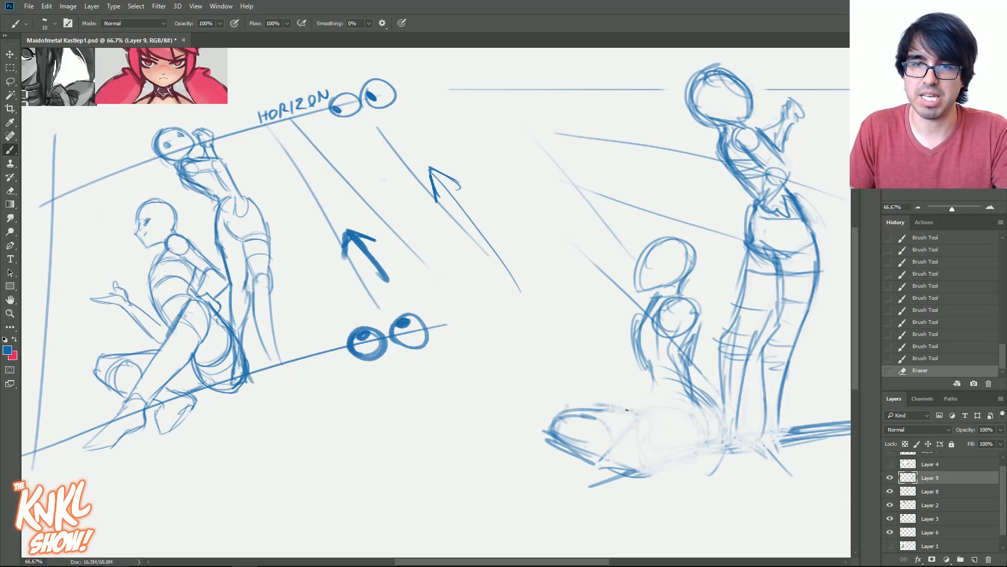
left_click_drag(629, 397, 697, 420)
left_click_drag(600, 388, 698, 423)
left_click_drag(603, 414, 674, 464)
mouse_move(608, 419)
left_mouse_down()
mouse_move(672, 457)
mouse_move(663, 459)
left_mouse_up()
left_click_drag(603, 412, 661, 451)
- Draw the raised leg's shin slanting down across the folded leg to a pointed foot
mouse_move(599, 405)
left_mouse_down()
mouse_move(656, 459)
mouse_move(576, 446)
mouse_move(560, 456)
left_mouse_up()
left_click_drag(634, 398, 628, 436)
left_click_drag(603, 394, 530, 513)
mouse_move(629, 435)
left_mouse_down()
mouse_move(561, 485)
mouse_move(549, 512)
left_mouse_up()
left_click_drag(630, 398, 659, 458)
left_click_drag(620, 488, 644, 464)
- Redraw the seated figure's hip and buttock contour and connect it to the raised thigh
mouse_move(628, 457)
left_mouse_down()
mouse_move(645, 470)
mouse_move(700, 460)
left_mouse_up()
left_click_drag(712, 437, 695, 453)
left_click_drag(688, 405, 712, 438)
mouse_move(688, 394)
left_mouse_down()
mouse_move(708, 421)
mouse_move(632, 419)
left_mouse_up()
- Sketch the near arm reaching from the shoulder to the raised knee, with a rounded form at the knee
left_click_drag(692, 331, 624, 399)
mouse_move(680, 344)
left_mouse_down()
mouse_move(635, 383)
mouse_move(650, 351)
left_mouse_up()
left_click_drag(660, 334, 608, 384)
left_click_drag(607, 381, 632, 397)
mouse_move(629, 371)
left_mouse_down()
mouse_move(615, 392)
mouse_move(630, 397)
left_mouse_up()
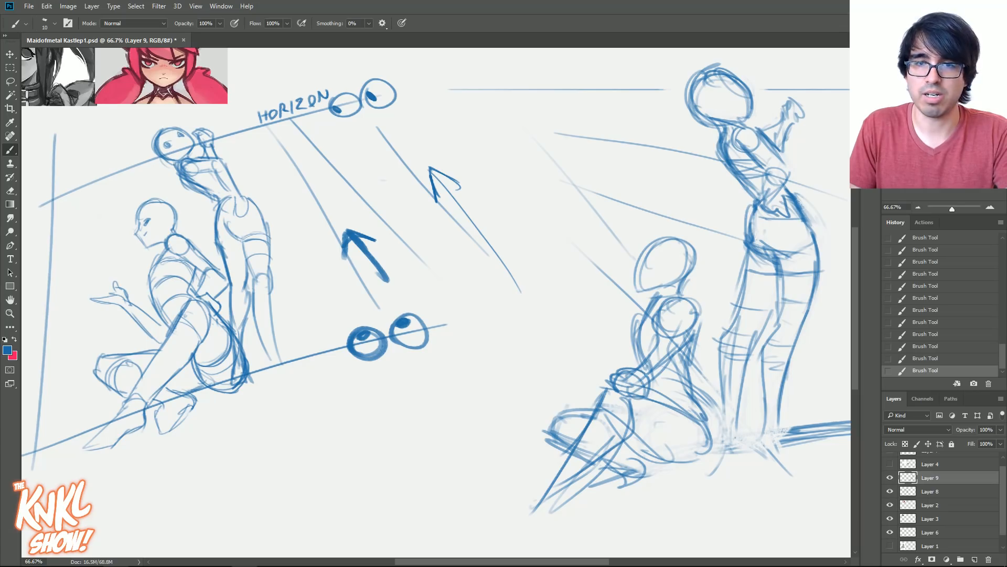
- Refine the seated figure's near arm and torso, and strengthen the rounded shoulder
left_click_drag(692, 335, 643, 387)
mouse_move(656, 348)
left_mouse_down()
mouse_move(682, 326)
mouse_move(653, 387)
left_mouse_up()
mouse_move(683, 342)
left_mouse_down()
mouse_move(666, 361)
mouse_move(667, 330)
left_mouse_up()
mouse_move(646, 351)
left_mouse_down()
mouse_move(692, 321)
mouse_move(662, 336)
mouse_move(686, 367)
left_mouse_up()
left_click_drag(696, 331, 685, 368)
left_click_drag(691, 304, 694, 341)
left_click_drag(671, 302, 695, 325)
- Draw the seated figure's far arm raised with its hand in front of the face, and reinforce the hip
mouse_move(628, 339)
left_mouse_down()
mouse_move(581, 309)
mouse_move(607, 300)
mouse_move(579, 248)
mouse_move(593, 275)
left_mouse_up()
mouse_move(565, 323)
left_mouse_down()
mouse_move(549, 347)
mouse_move(578, 292)
left_mouse_up()
left_click_drag(643, 314, 633, 335)
left_click_drag(631, 331, 609, 305)
left_click_drag(688, 385, 712, 449)
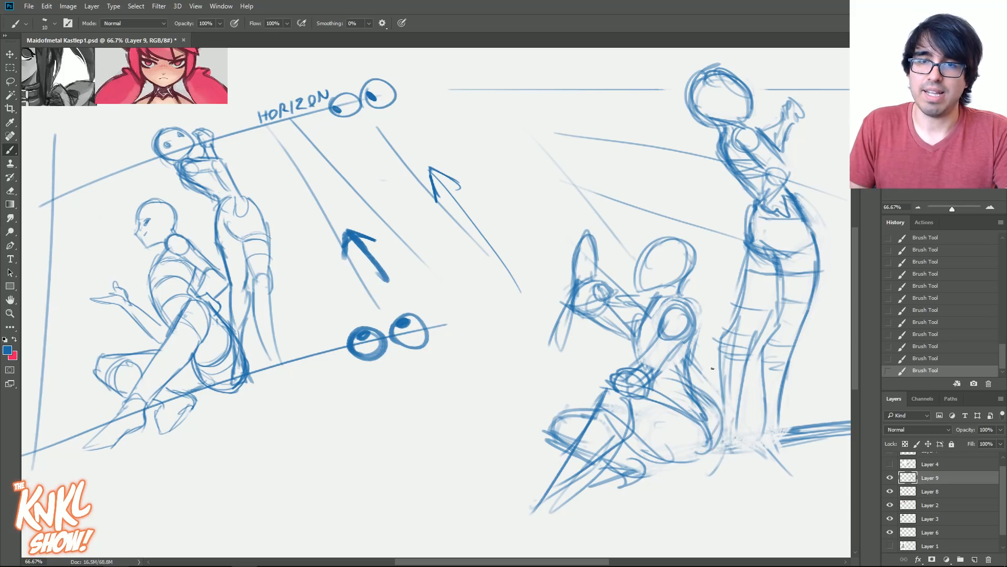
- Lasso the standing figure and scale it down so its head drops below the horizon, keeping its feet on the ground
mouse_move(723, 406)
left_mouse_down()
mouse_move(736, 424)
mouse_move(737, 412)
left_mouse_up()
left_click_drag(686, 404, 596, 417)
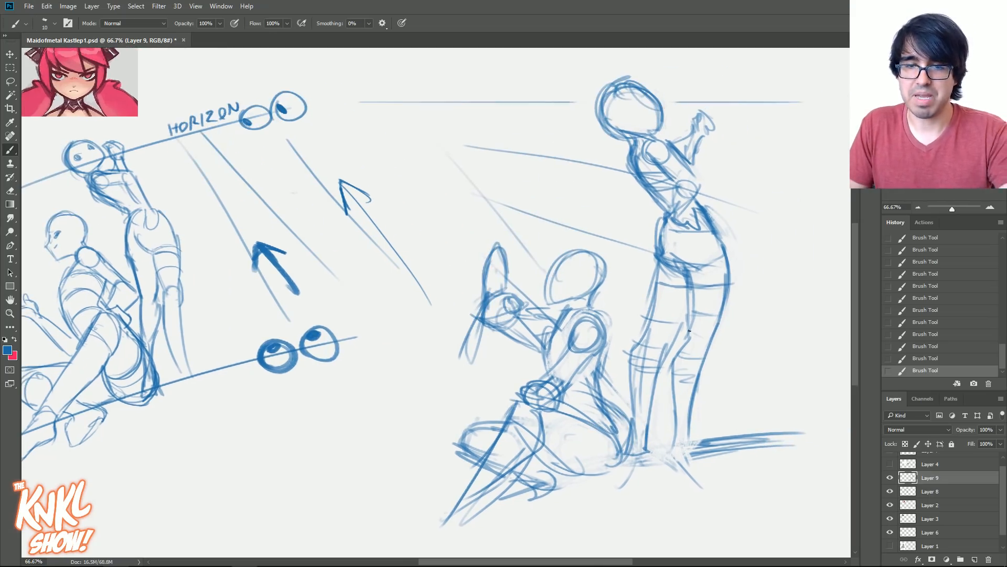
key("l")
mouse_move(622, 165)
left_mouse_down()
mouse_move(589, 97)
mouse_move(798, 250)
mouse_move(661, 483)
left_mouse_up()
left_click_drag(619, 392, 620, 396)
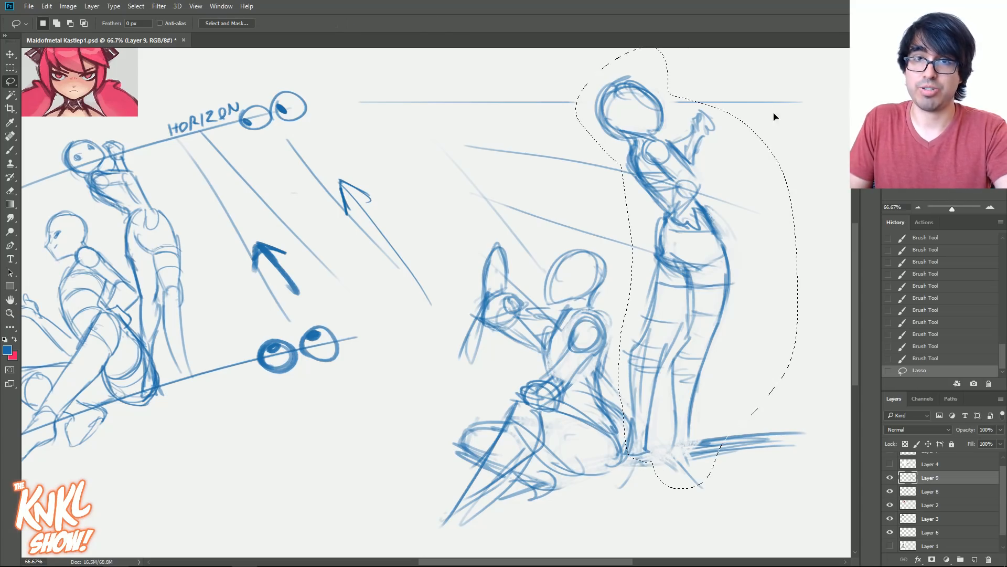
key("ctrl+t")
key("ctrl+minus")
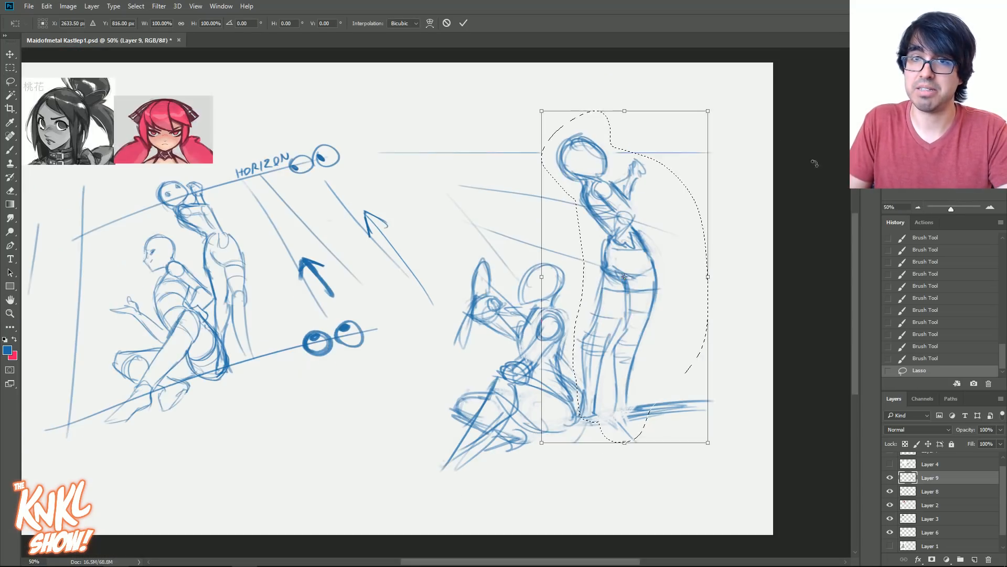
mouse_move(707, 112)
left_mouse_down()
mouse_move(682, 167)
mouse_move(691, 152)
mouse_move(700, 164)
left_mouse_up()
key("Return")
key("ctrl+d")
key("b")
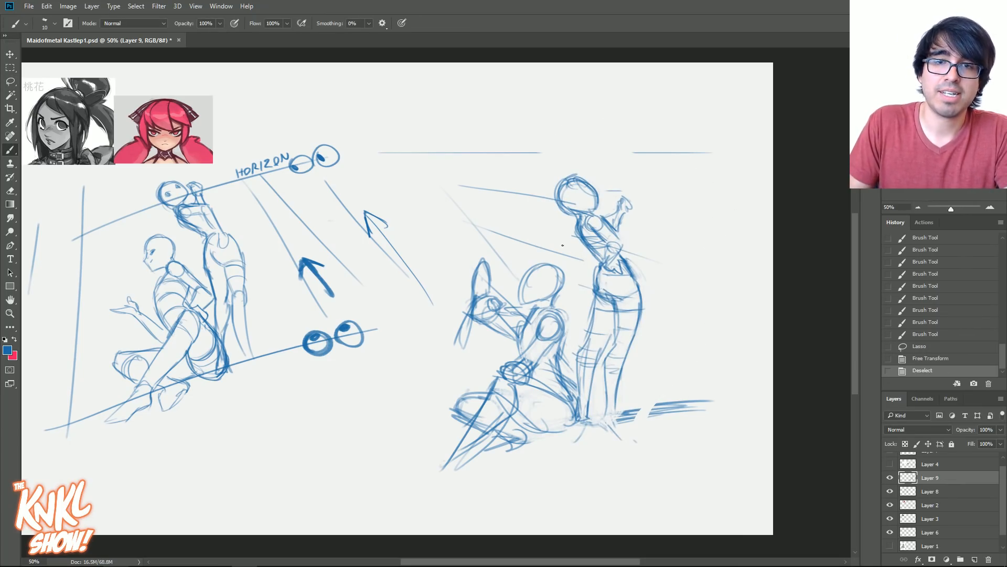
left_click(990, 206)
left_click_drag(508, 314, 585, 316)
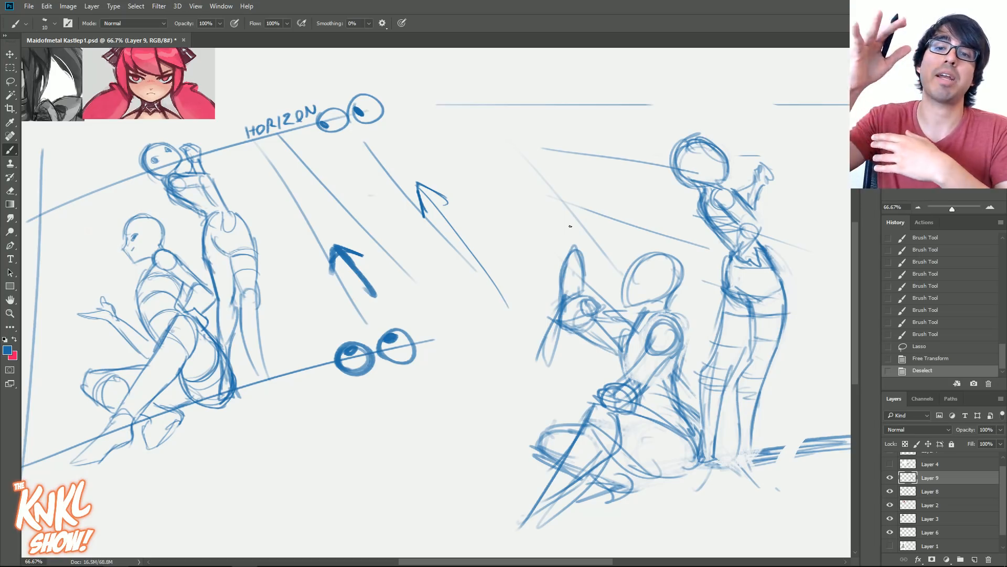
left_click_drag(627, 105, 830, 111)
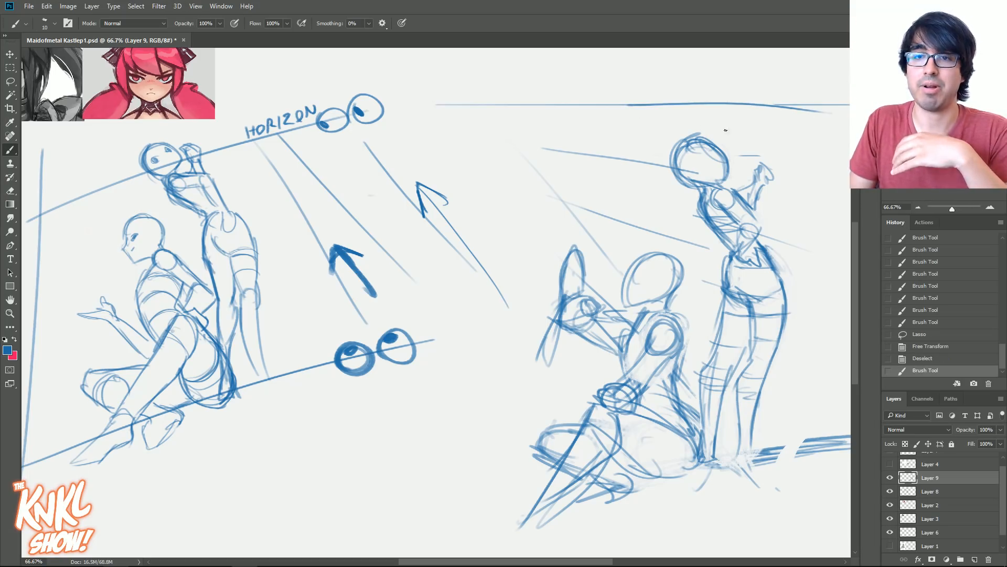
key("ctrl+z")
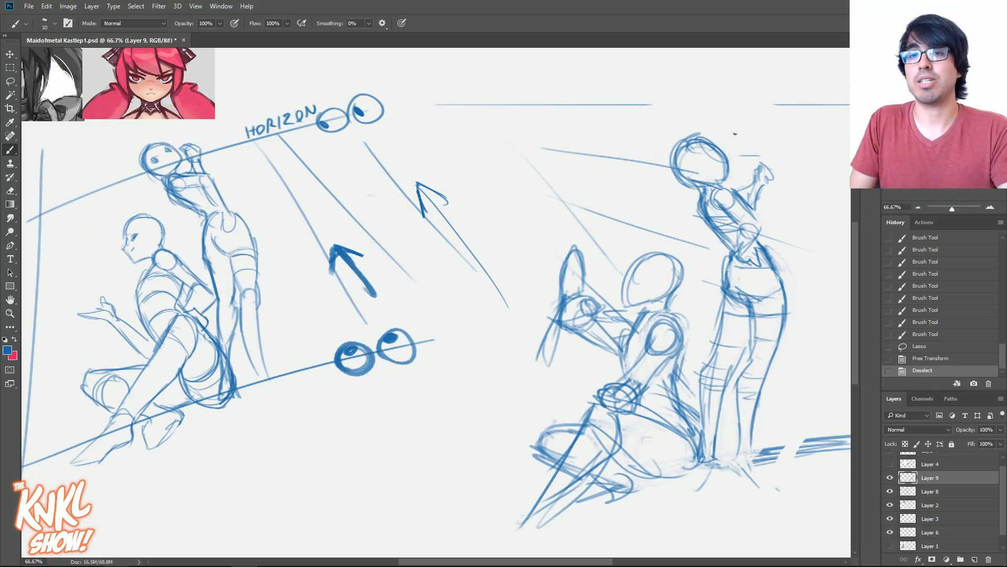
mouse_move(644, 104)
left_mouse_down()
mouse_move(790, 109)
mouse_move(822, 99)
left_mouse_up()
key("ctrl+z")
- Bridge the gap in the level horizon line and draw two eyes on it, with a small smile and a downward arrow
key("ctrl+z")
left_click_drag(623, 104, 803, 105)
mouse_move(530, 101)
left_mouse_down()
mouse_move(585, 96)
mouse_move(574, 93)
mouse_move(548, 108)
mouse_move(591, 107)
left_mouse_up()
key("ctrl+z")
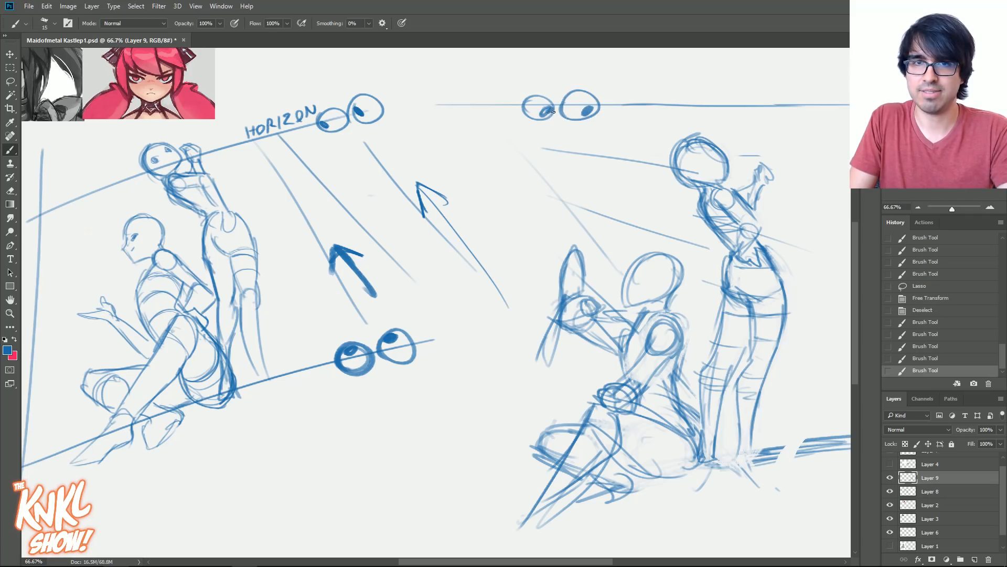
left_click_drag(535, 130, 568, 126)
key("ctrl+z")
key("ctrl+z")
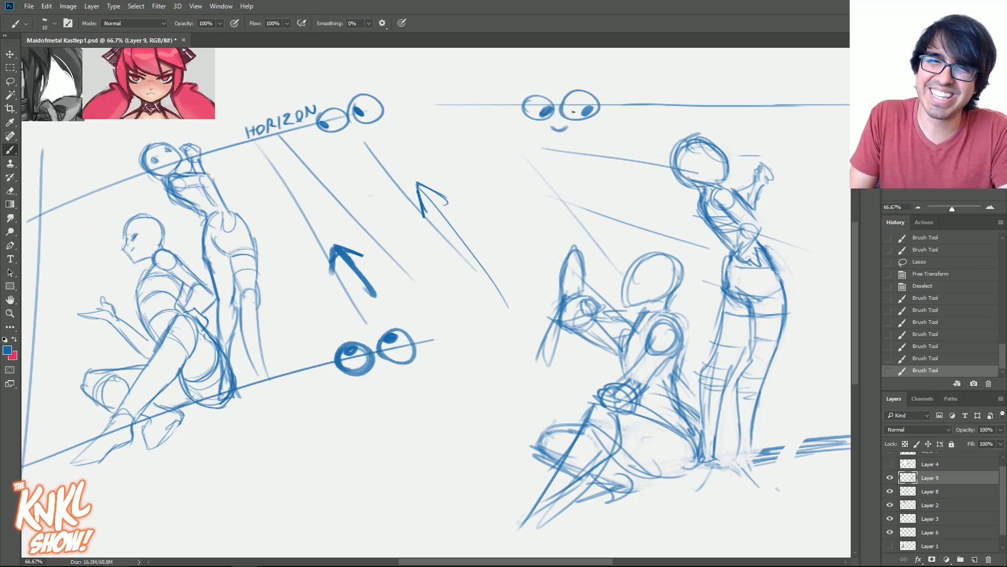
left_click_drag(584, 76, 595, 77)
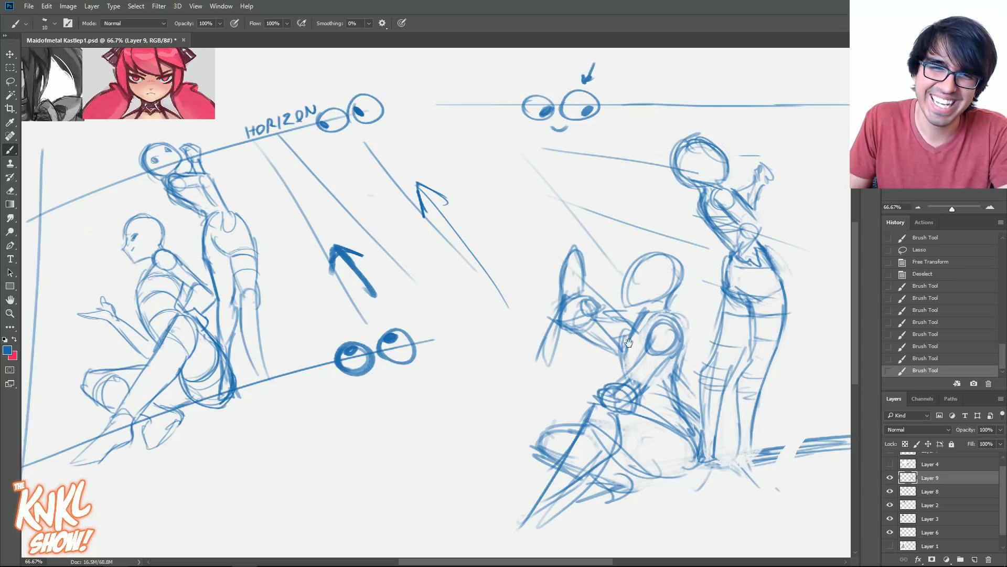
- Duplicate Layer 9 and hide the original layer
left_click_drag(629, 342, 523, 333)
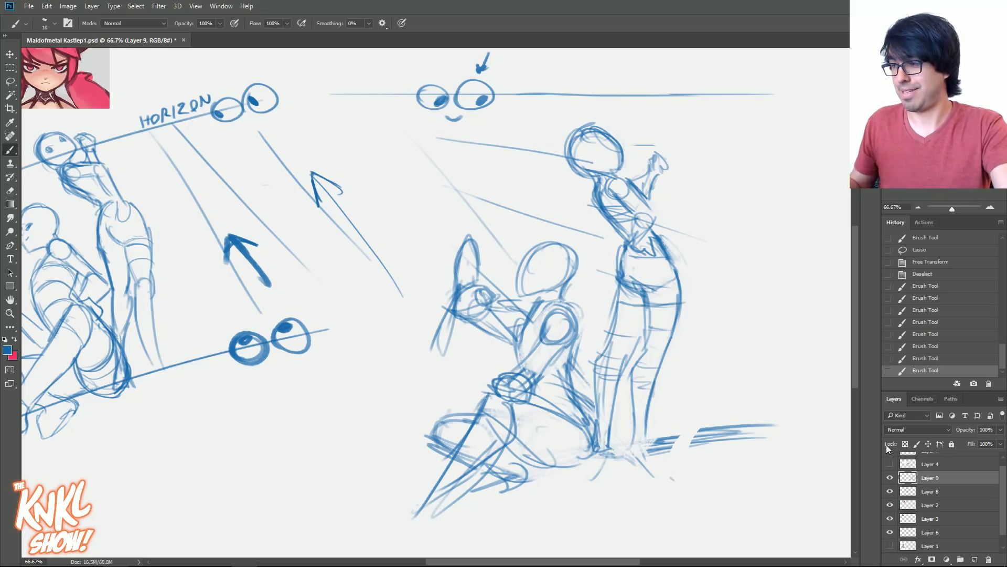
key("ctrl+j")
left_click(890, 490)
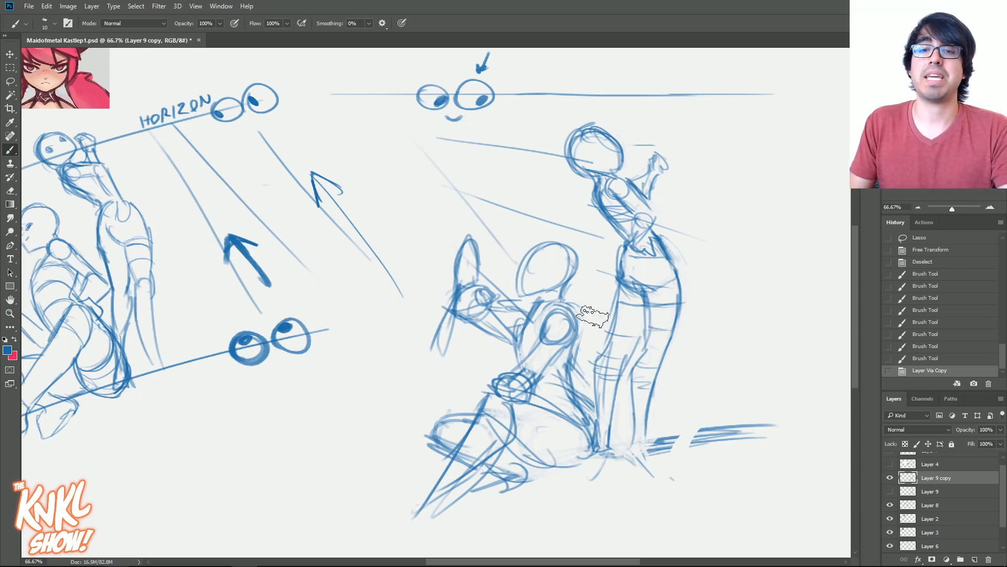
- Fade the standing figure's legs and redraw the near leg from the hip down to the foot
mouse_move(619, 392)
left_mouse_down()
mouse_move(629, 367)
mouse_move(640, 419)
mouse_move(640, 315)
mouse_move(646, 331)
mouse_move(620, 416)
left_mouse_up()
mouse_move(678, 283)
left_mouse_down()
mouse_move(682, 332)
mouse_move(667, 360)
left_mouse_up()
left_click_drag(684, 307, 654, 387)
left_click_drag(673, 344, 653, 387)
key("bracketleft")
left_click_drag(654, 297, 656, 318)
left_click_drag(636, 283, 666, 294)
mouse_move(643, 288)
left_mouse_down()
mouse_move(666, 296)
mouse_move(645, 349)
left_mouse_up()
mouse_move(644, 298)
left_mouse_down()
mouse_move(646, 360)
mouse_move(628, 388)
mouse_move(633, 433)
left_mouse_up()
left_click_drag(635, 383, 627, 465)
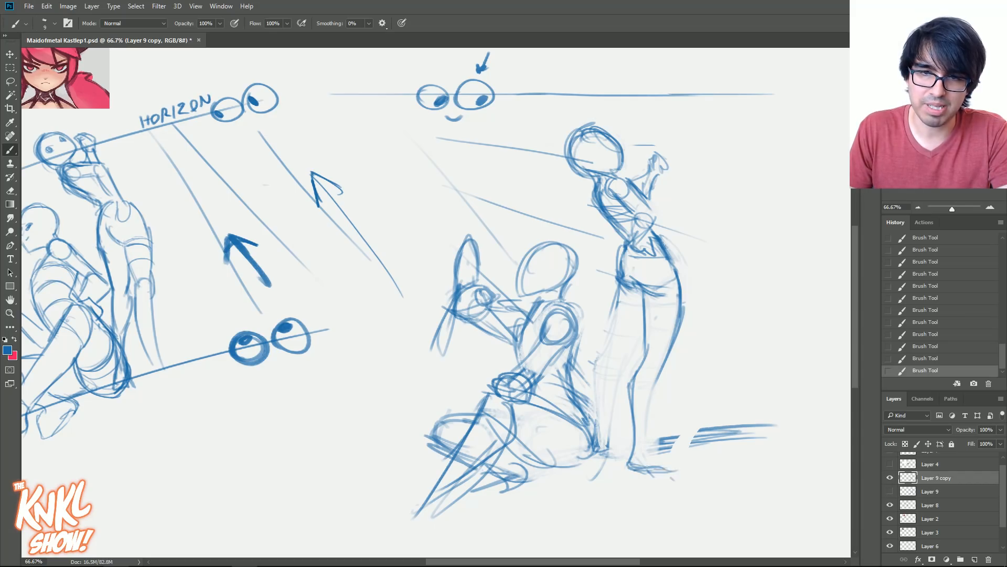
- Complete the standing figure's calves and far leg, adding contour lines at the thighs, knees and ankle
left_click_drag(656, 406, 651, 446)
left_click_drag(666, 353, 646, 443)
mouse_move(634, 325)
left_mouse_down()
mouse_move(610, 438)
mouse_move(645, 478)
left_mouse_up()
mouse_move(597, 443)
left_mouse_down()
mouse_move(599, 370)
mouse_move(620, 296)
mouse_move(612, 386)
left_mouse_up()
left_click_drag(641, 321, 611, 416)
mouse_move(600, 356)
left_mouse_down()
mouse_move(602, 367)
mouse_move(629, 369)
left_mouse_up()
key("bracketright")
left_click_drag(685, 307, 643, 304)
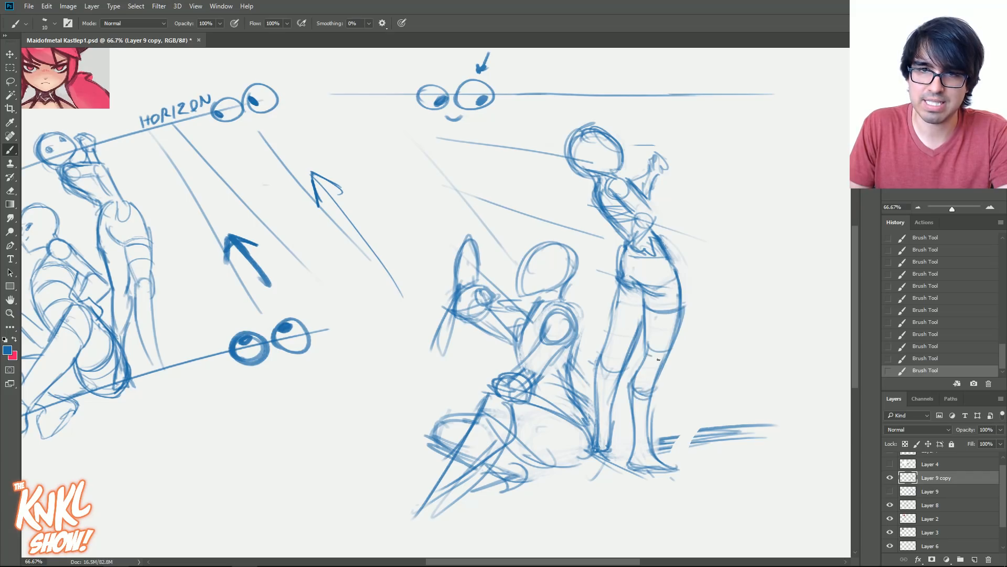
mouse_move(637, 445)
left_mouse_down()
mouse_move(630, 475)
mouse_move(650, 476)
left_mouse_up()
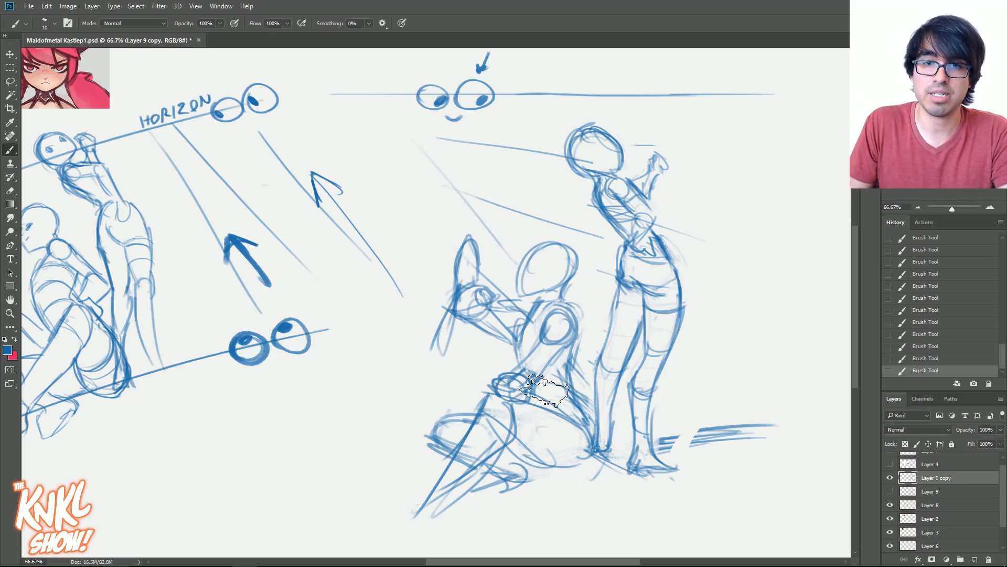
- Fade the seated figure's torso, legs and head outline with the Eraser
key("e")
mouse_move(512, 399)
left_mouse_down()
mouse_move(472, 388)
mouse_move(546, 341)
mouse_move(530, 435)
mouse_move(546, 385)
mouse_move(472, 406)
mouse_move(520, 370)
mouse_move(559, 288)
mouse_move(536, 364)
left_mouse_up()
left_click_drag(531, 311, 572, 293)
left_click_drag(571, 261, 577, 283)
- Redraw the seated figure's head with a curved centre line, and add an eye-level line across the standing figure's head
left_click_drag(550, 255, 526, 312)
mouse_move(553, 253)
left_mouse_down()
mouse_move(528, 306)
mouse_move(572, 250)
left_mouse_up()
mouse_move(571, 259)
left_mouse_down()
mouse_move(574, 321)
mouse_move(560, 301)
left_mouse_up()
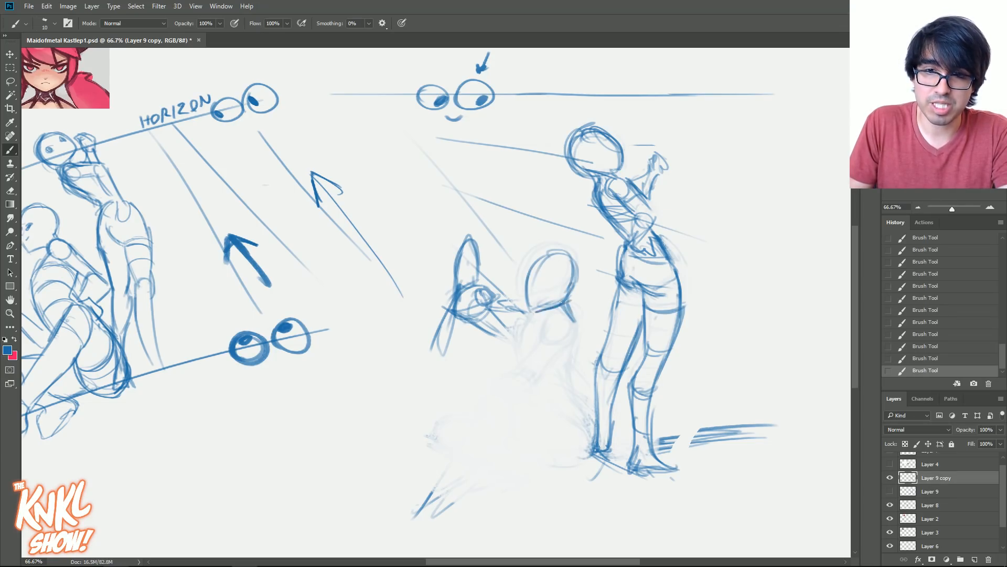
left_click_drag(555, 243, 530, 313)
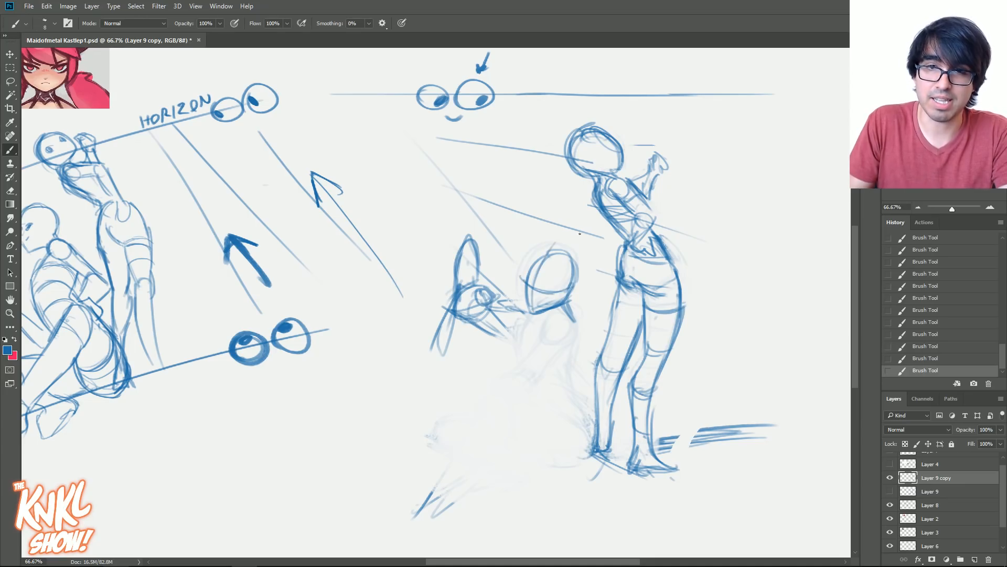
mouse_move(573, 156)
left_mouse_down()
mouse_move(623, 148)
mouse_move(616, 154)
left_mouse_up()
- Redraw the seated figure's shoulder, near arm, chest and back line down to the hip
mouse_move(550, 320)
left_mouse_down()
mouse_move(577, 335)
mouse_move(543, 349)
mouse_move(574, 341)
mouse_move(536, 380)
left_mouse_up()
mouse_move(541, 344)
left_mouse_down()
mouse_move(508, 385)
mouse_move(516, 378)
left_mouse_up()
mouse_move(530, 389)
left_mouse_down()
mouse_move(535, 401)
mouse_move(510, 388)
mouse_move(529, 399)
left_mouse_up()
left_click_drag(579, 341, 555, 393)
left_click_drag(529, 314, 514, 359)
left_click_drag(559, 392, 589, 439)
- Try drawing the seated figure's thigh and lower leg stretched flat along the ground
mouse_move(540, 414)
left_mouse_down()
mouse_move(592, 450)
mouse_move(531, 423)
mouse_move(507, 426)
left_mouse_up()
mouse_move(583, 471)
left_mouse_down()
mouse_move(501, 443)
mouse_move(543, 471)
left_mouse_up()
left_click_drag(563, 418, 490, 420)
mouse_move(525, 416)
left_mouse_down()
mouse_move(475, 436)
mouse_move(494, 414)
mouse_move(484, 417)
left_mouse_up()
mouse_move(491, 408)
left_mouse_down()
mouse_move(472, 416)
mouse_move(476, 454)
mouse_move(414, 444)
left_mouse_up()
left_click_drag(408, 436, 480, 419)
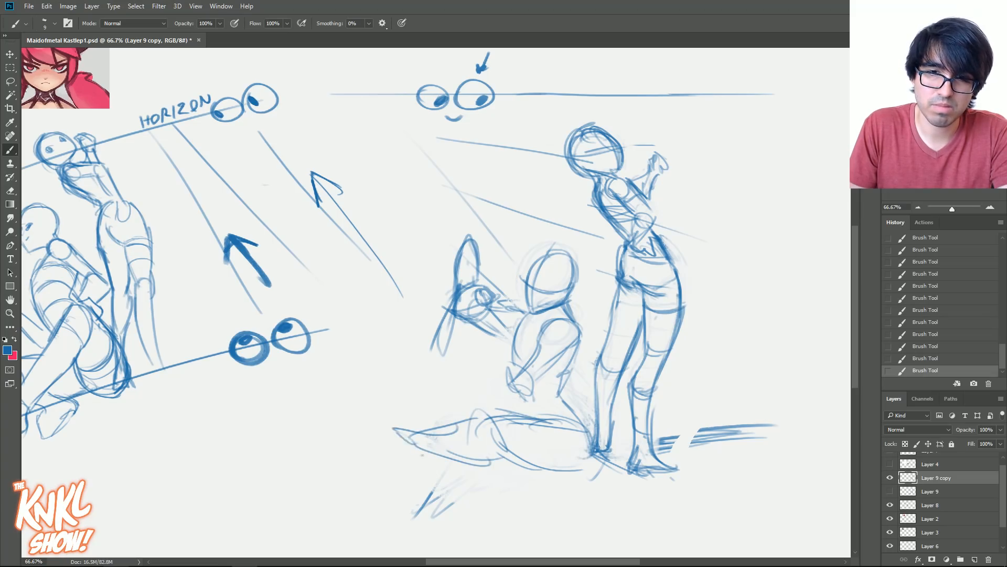
key("ctrl+z")
key("ctrl+z")
key("ctrl+z")
key("ctrl+z")
key("ctrl+z")
key("ctrl+z")
key("ctrl+z")
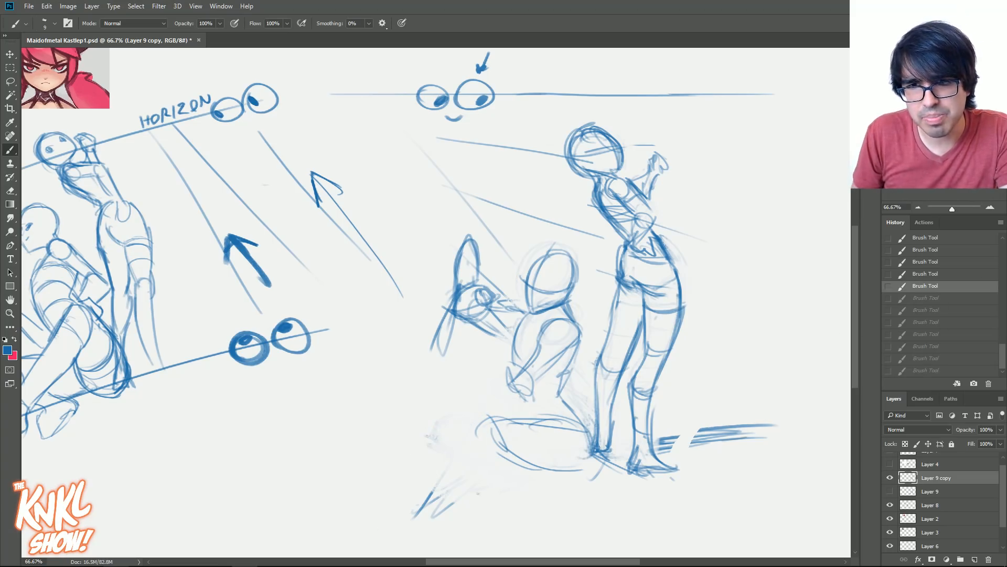
key("ctrl+shift+z")
key("ctrl+shift+z")
key("ctrl+shift+z")
key("ctrl+shift+z")
key("ctrl+shift+z")
key("ctrl+shift+z")
key("ctrl+shift+z")
- Redraw the seated figure's hip and near leg as a foreshortened thigh and knee with the shin crossing in front
mouse_move(524, 426)
left_mouse_down()
mouse_move(557, 478)
mouse_move(491, 456)
mouse_move(522, 462)
mouse_move(519, 487)
left_mouse_up()
left_click_drag(570, 421, 524, 461)
mouse_move(559, 432)
left_mouse_down()
mouse_move(533, 456)
mouse_move(530, 475)
left_mouse_up()
mouse_move(553, 452)
left_mouse_down()
mouse_move(551, 496)
mouse_move(503, 477)
left_mouse_up()
left_click_drag(546, 424, 510, 461)
left_click_drag(526, 462, 532, 478)
mouse_move(531, 465)
left_mouse_down()
mouse_move(511, 460)
mouse_move(521, 507)
left_mouse_up()
mouse_move(502, 454)
left_mouse_down()
mouse_move(536, 498)
mouse_move(488, 489)
left_mouse_up()
left_click_drag(524, 501, 455, 480)
mouse_move(510, 449)
left_mouse_down()
mouse_move(443, 472)
mouse_move(441, 463)
left_mouse_up()
- Draw the seated figure's other leg with its knee pointing up and outward and the shin folding down to the ankles
mouse_move(463, 389)
left_mouse_down()
mouse_move(500, 401)
mouse_move(420, 378)
left_mouse_up()
left_click_drag(412, 378, 448, 446)
left_click_drag(422, 404, 438, 435)
left_click_drag(427, 415, 467, 467)
left_click_drag(448, 403, 480, 417)
left_click_drag(483, 455, 480, 418)
left_click_drag(475, 459, 417, 398)
mouse_move(475, 463)
left_mouse_down()
mouse_move(411, 389)
mouse_move(448, 399)
left_mouse_up()
left_click_drag(441, 391, 503, 409)
- Redraw the near arm extending straight down from the shoulder, with the hand resting at the crossed shins
mouse_move(509, 372)
left_mouse_down()
mouse_move(501, 399)
mouse_move(532, 390)
mouse_move(546, 365)
mouse_move(535, 385)
left_mouse_up()
mouse_move(583, 333)
left_mouse_down()
mouse_move(550, 331)
mouse_move(544, 371)
left_mouse_up()
mouse_move(583, 331)
left_mouse_down()
mouse_move(537, 397)
mouse_move(550, 332)
mouse_move(552, 382)
left_mouse_up()
left_click_drag(551, 333, 540, 394)
left_click_drag(571, 359, 540, 433)
left_click_drag(553, 389, 531, 443)
left_click_drag(540, 374, 506, 480)
left_click_drag(522, 445, 466, 463)
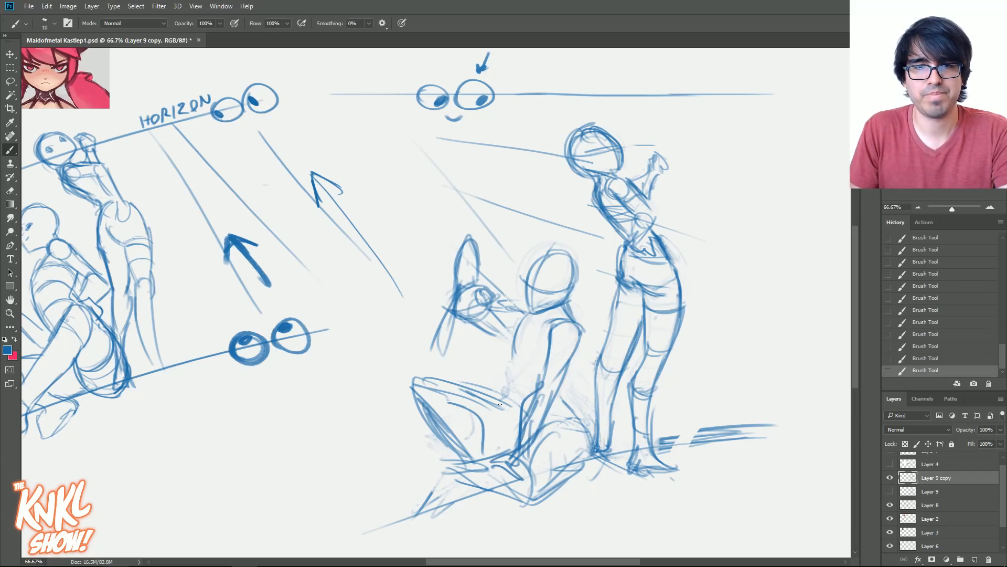
- Define the front of the seated figure's waist and add a cross-contour line beneath the chest
key("bracketleft")
left_click_drag(515, 370, 518, 402)
mouse_move(511, 354)
left_mouse_down()
mouse_move(523, 396)
mouse_move(552, 362)
left_mouse_up()
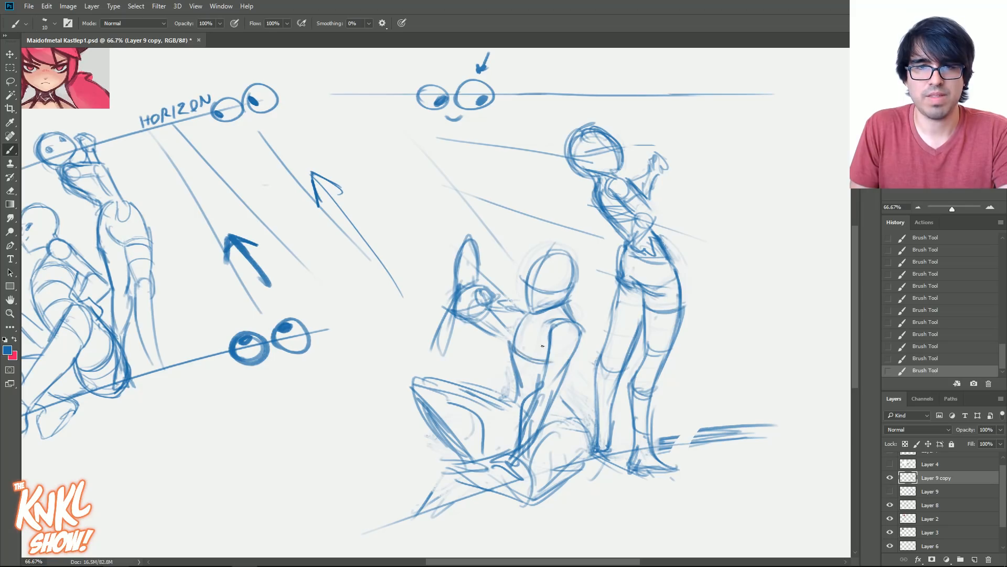
- Add a cross-contour to the seated figure's chest and rework the crossed shins and feet extending along the ground
left_click_drag(517, 321, 549, 339)
key("bracketright")
left_click_drag(482, 432, 517, 443)
left_click_drag(482, 434, 517, 445)
left_click_drag(453, 441, 497, 498)
mouse_move(459, 465)
left_mouse_down()
mouse_move(439, 490)
mouse_move(417, 471)
mouse_move(422, 483)
mouse_move(377, 508)
mouse_move(380, 495)
mouse_move(458, 492)
mouse_move(526, 512)
left_mouse_up()
- Shade the cast shadow behind the seated figure's back and under her hips with a larger brush, reaching the standing figure's feet
key("bracketright")
key("bracketright")
key("bracketright")
key("bracketright")
mouse_move(526, 513)
left_mouse_down()
mouse_move(572, 470)
mouse_move(600, 473)
mouse_move(615, 455)
left_mouse_up()
key("bracketright")
mouse_move(614, 445)
left_mouse_down()
mouse_move(622, 461)
mouse_move(570, 409)
mouse_move(574, 455)
left_mouse_up()
key("bracketleft")
left_click_drag(557, 400, 578, 450)
mouse_move(561, 399)
left_mouse_down()
mouse_move(581, 450)
mouse_move(572, 362)
mouse_move(563, 368)
left_mouse_up()
left_click_drag(581, 461, 594, 450)
left_click_drag(586, 468, 617, 450)
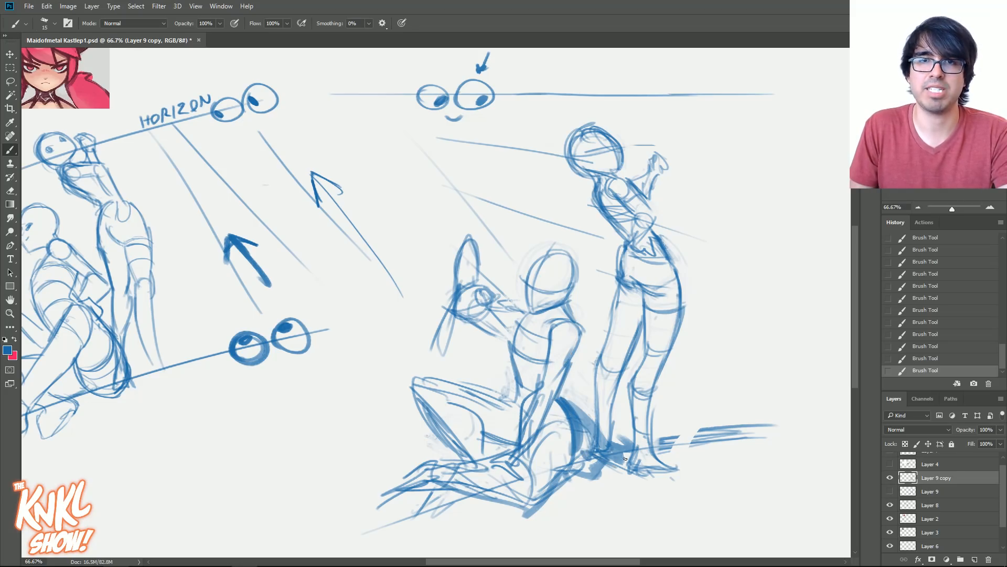
- Compare the reworked figures on Layer 9 copy with the original version on Layer 9 by alternating their visibility
left_click(890, 478)
left_click(889, 491)
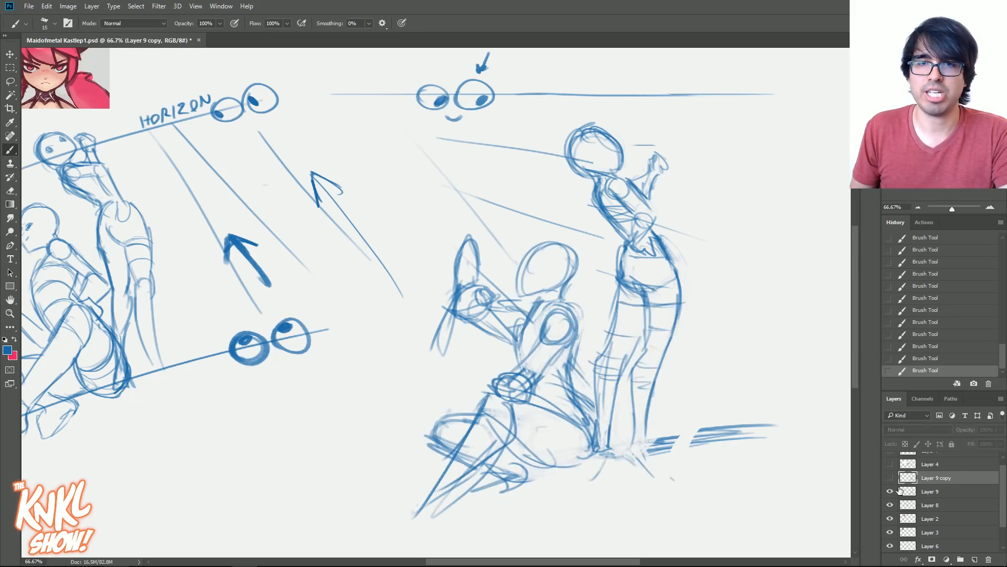
left_click(889, 491)
left_click(890, 477)
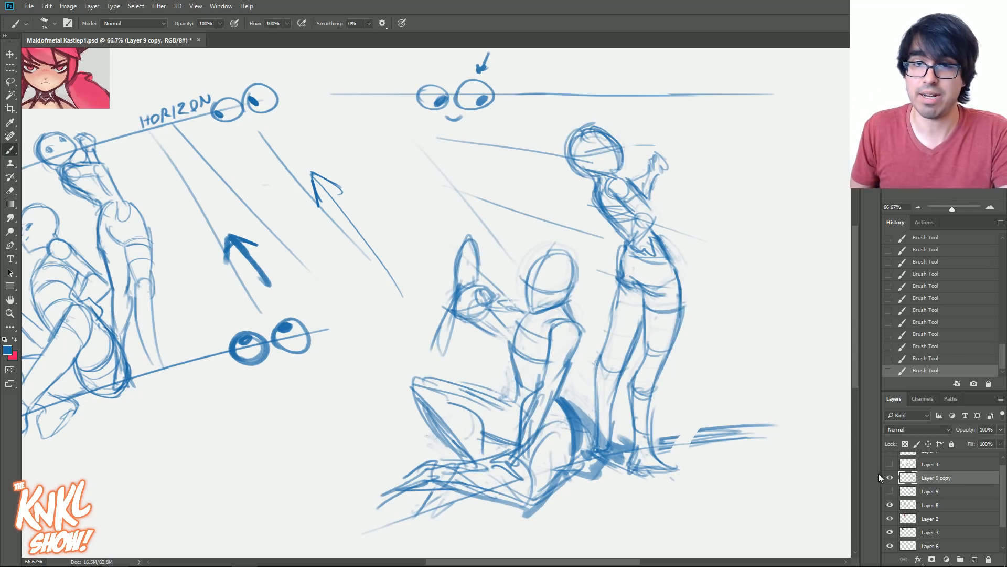
left_click(890, 477)
left_click(890, 491)
left_click_drag(536, 183, 820, 213)
left_click_drag(337, 222, 116, 208)
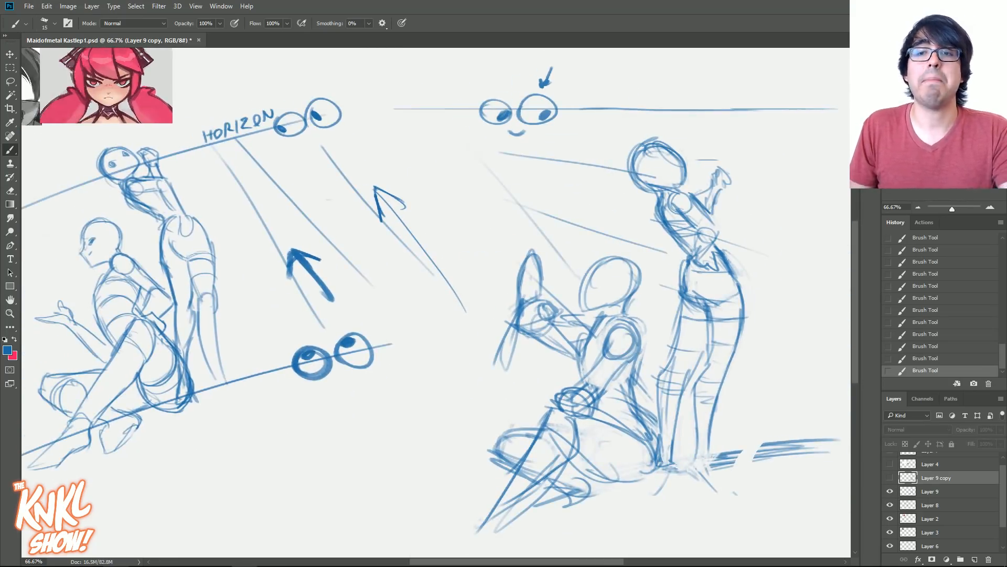
left_click(890, 491)
left_click(890, 477)
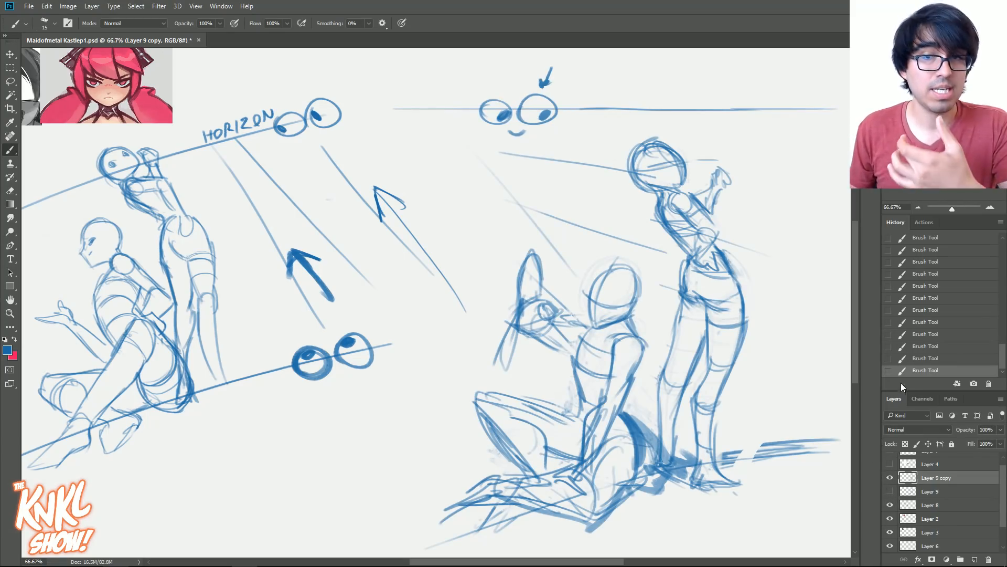
left_click_drag(572, 315, 508, 305)
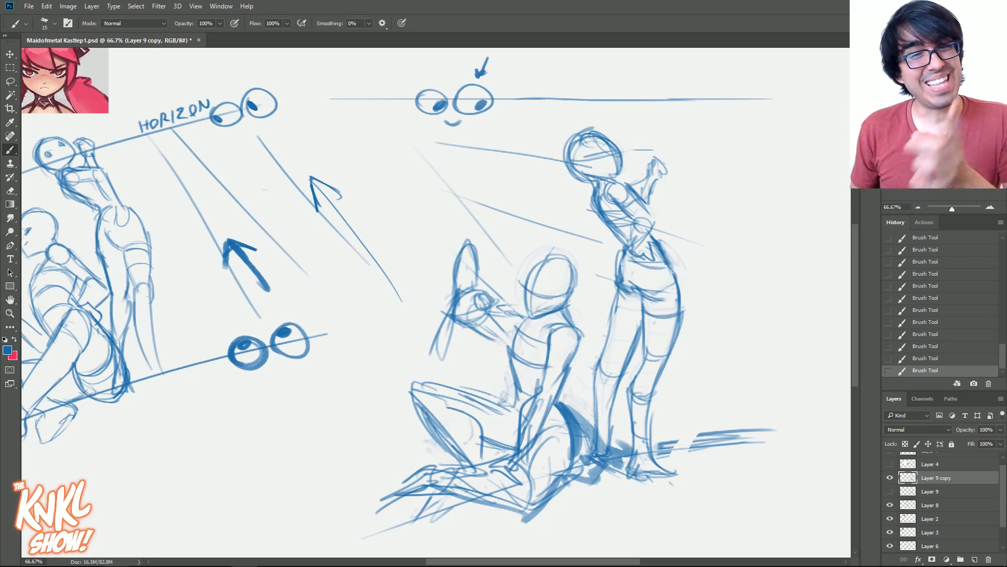
left_click_drag(509, 305, 558, 305)
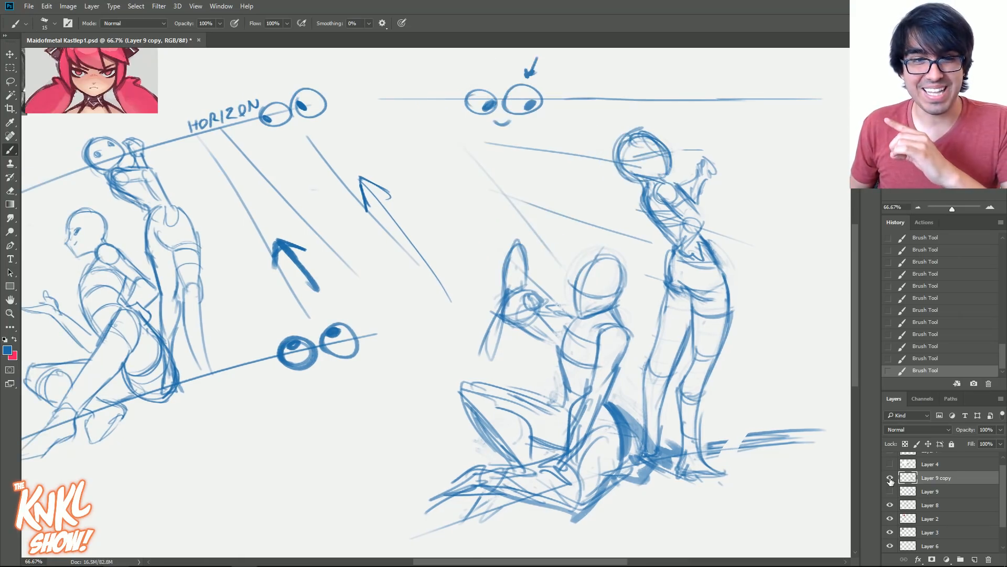
left_click(890, 478)
left_click(890, 477)
- Hide the Layer 8 construction sketch and move the faded reference illustration on Layer 1 beside the redrawn figures
left_click(890, 505)
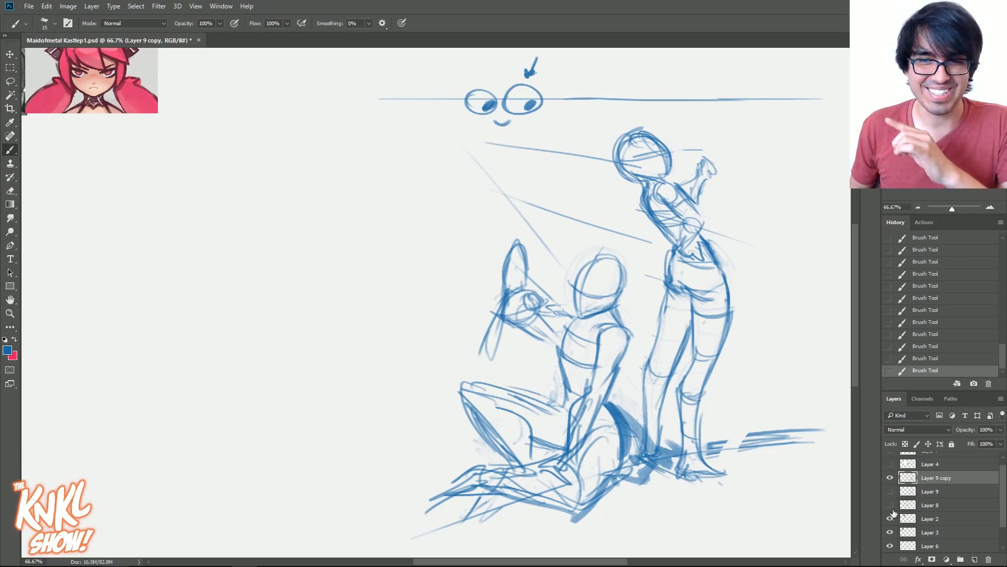
scroll(985, 514, "down", 2)
left_click(890, 532)
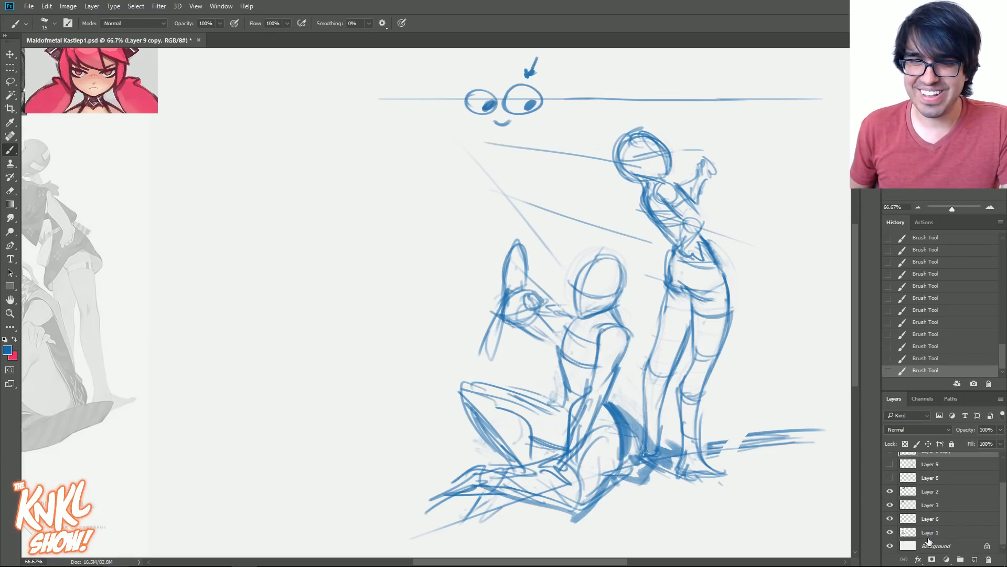
left_click(930, 532)
key("v")
mouse_move(105, 266)
left_mouse_down()
mouse_move(434, 284)
mouse_move(447, 295)
mouse_move(586, 291)
mouse_move(535, 286)
mouse_move(657, 265)
mouse_move(365, 271)
left_mouse_up()
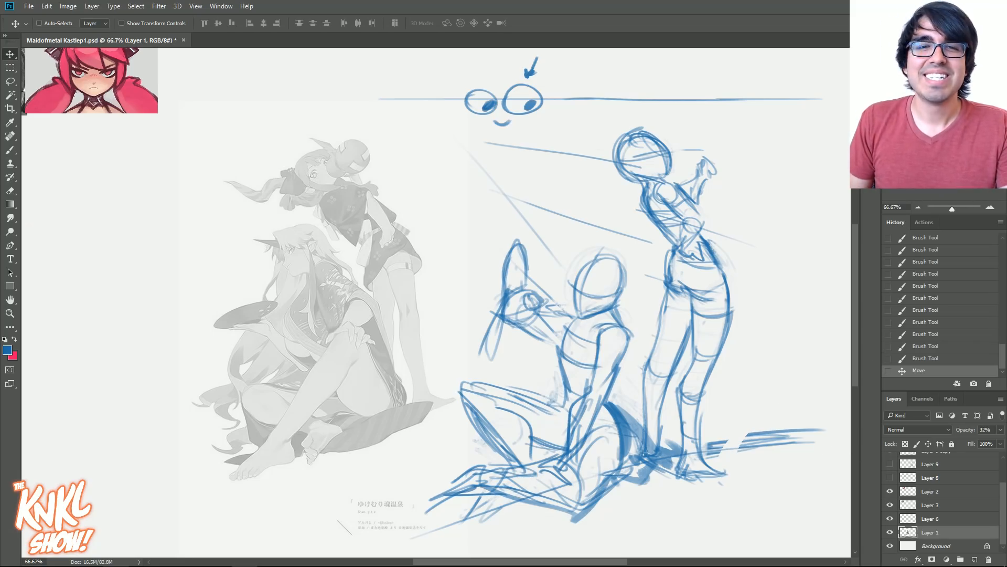
scroll(435, 299, "right", 3)
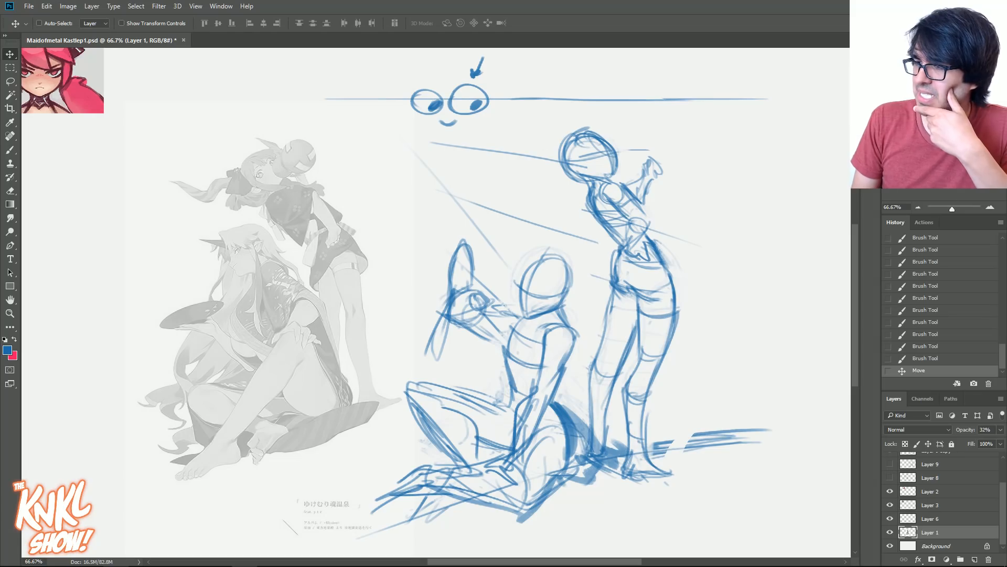
scroll(436, 299, "left", 3)
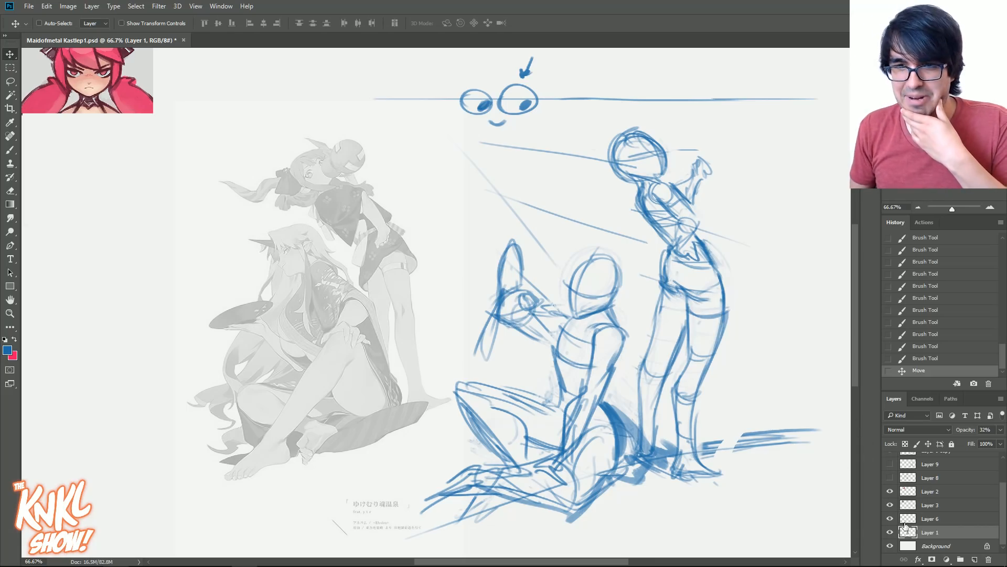
- Check the sketch layers by toggling them, and show Layer 9 in place of Layer 9 copy with Layer 8 hidden
left_click(890, 491)
left_click(890, 492)
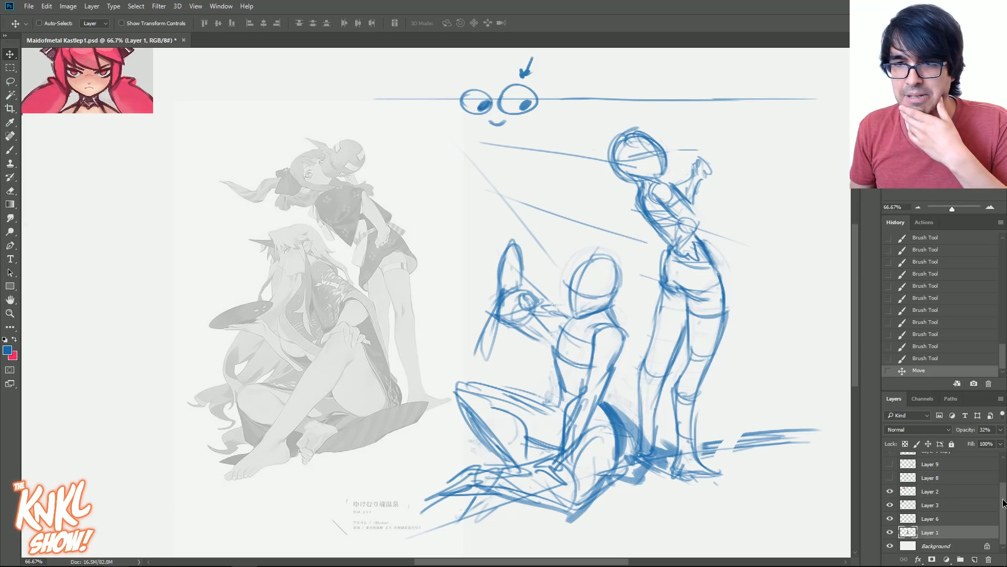
scroll(889, 489, "up", 2)
left_click(891, 499)
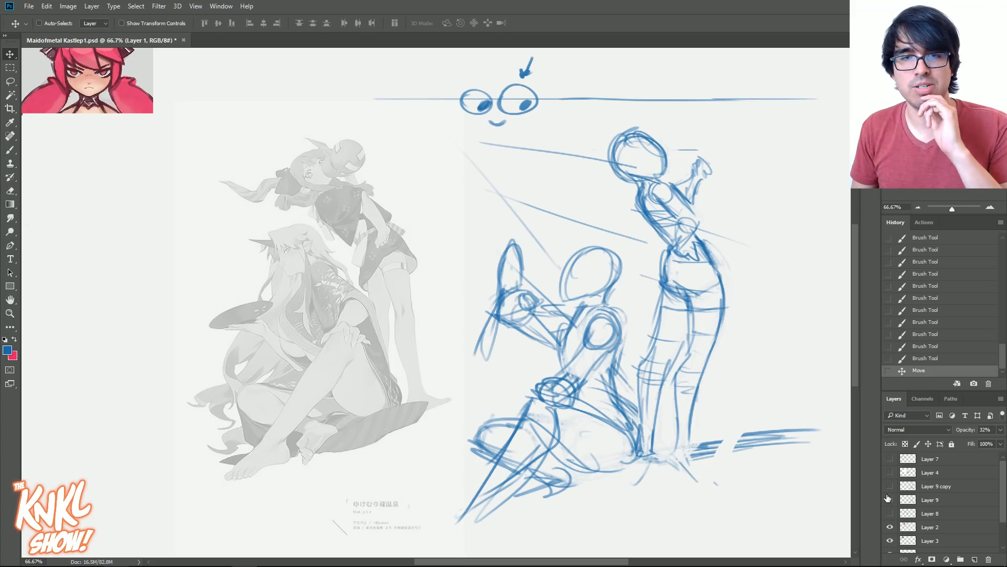
left_click(887, 498)
left_click(890, 488)
left_click(890, 488)
left_click(890, 513)
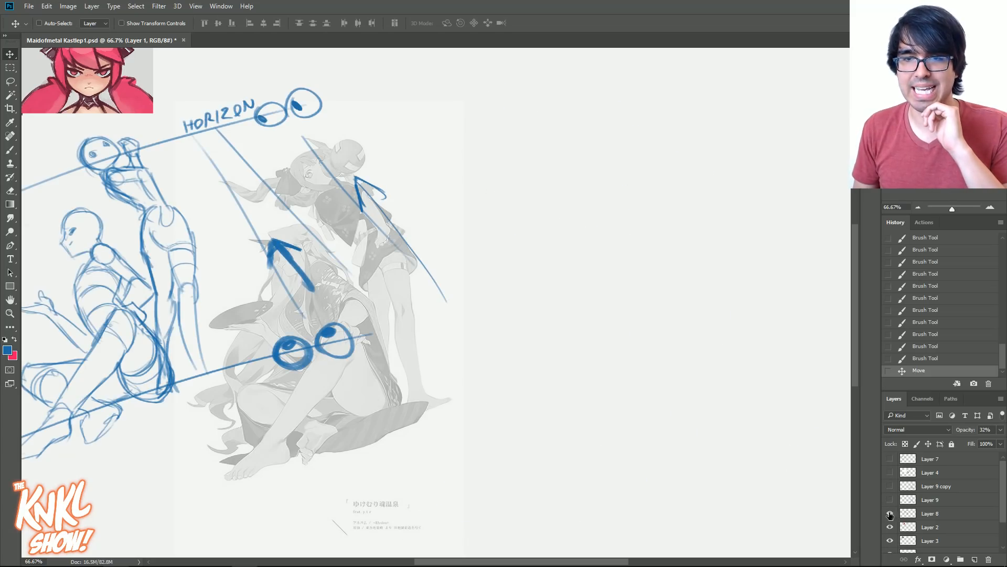
left_click(889, 513)
left_click(889, 498)
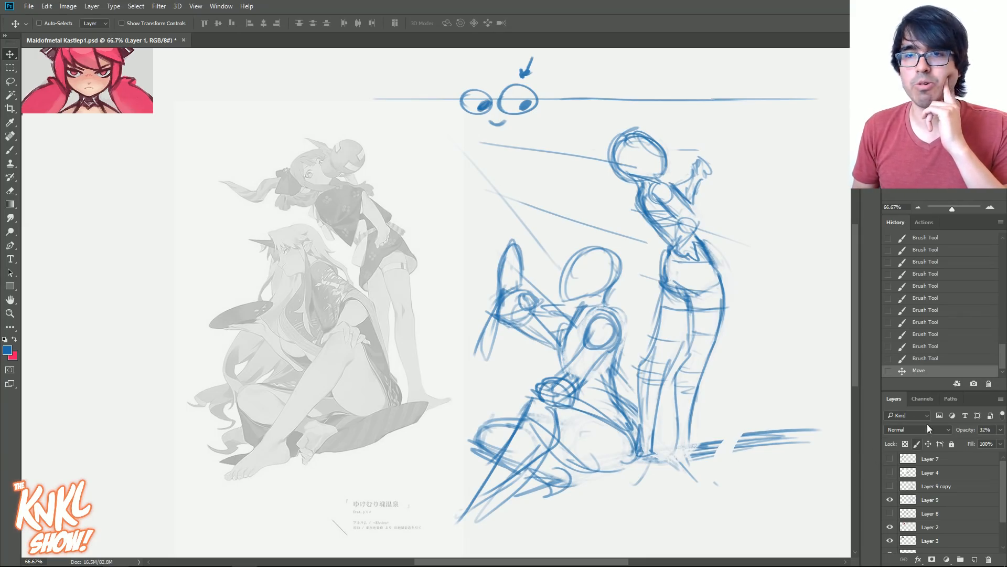
- Move the red-haired and the dark-haired portrait references to the canvas's right edge, beyond the redrawn figures
left_click_drag(306, 78, 548, 147)
right_click(312, 125)
left_click(348, 134)
left_click_drag(332, 117, 771, 83)
left_click_drag(224, 122, 474, 159)
right_click(227, 152)
left_click(257, 160)
left_click_drag(211, 151, 381, 184)
left_click_drag(377, 162, 681, 175)
left_click_drag(263, 269, 232, 238)
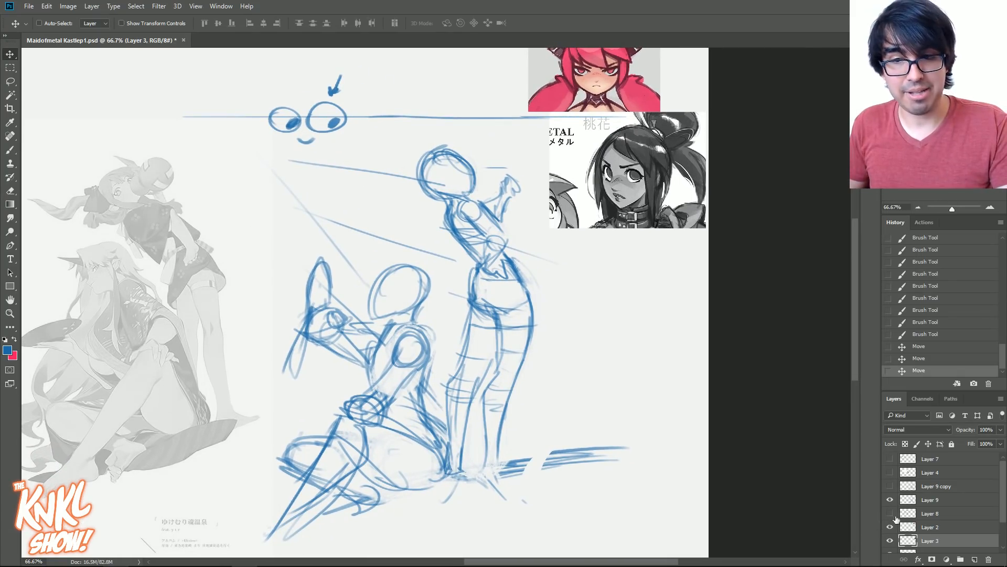
- Show the Layer 8 construction sketch and align it over the two figures of the reference illustration
left_click(929, 499)
left_click(890, 500)
left_click(890, 499)
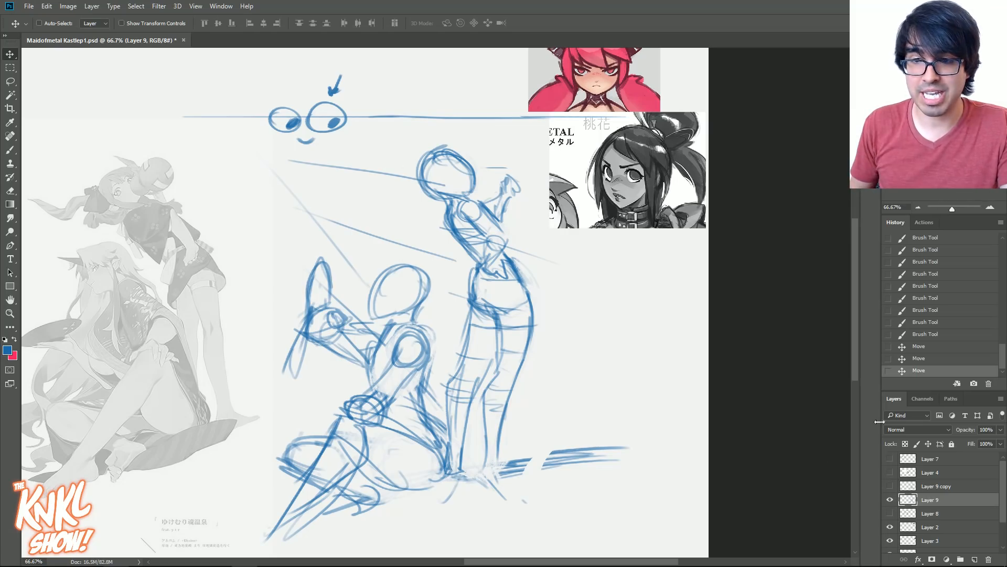
left_click(889, 513)
left_click(929, 514)
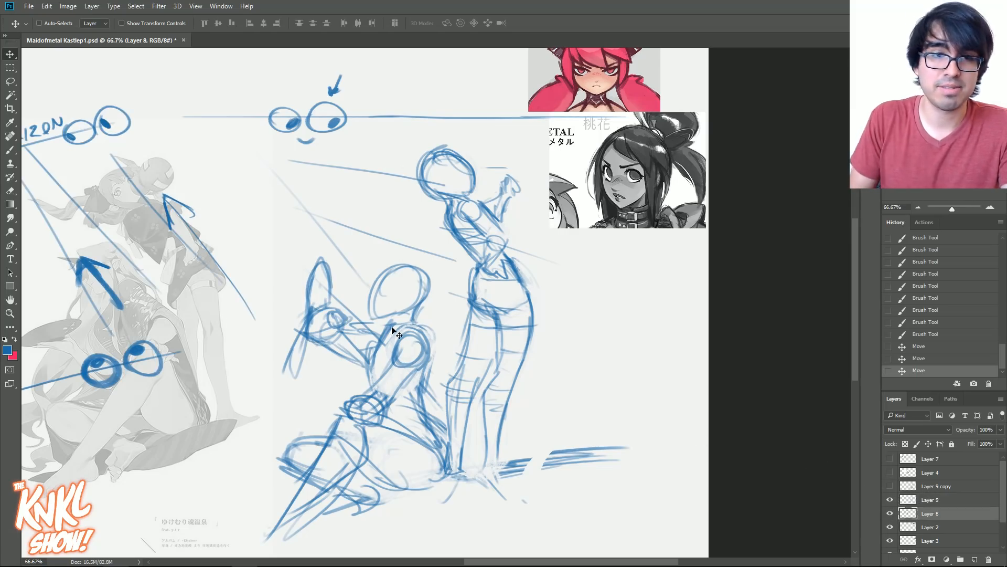
left_click_drag(242, 196, 496, 163)
mouse_move(258, 218)
left_mouse_down()
mouse_move(193, 275)
mouse_move(221, 274)
left_mouse_up()
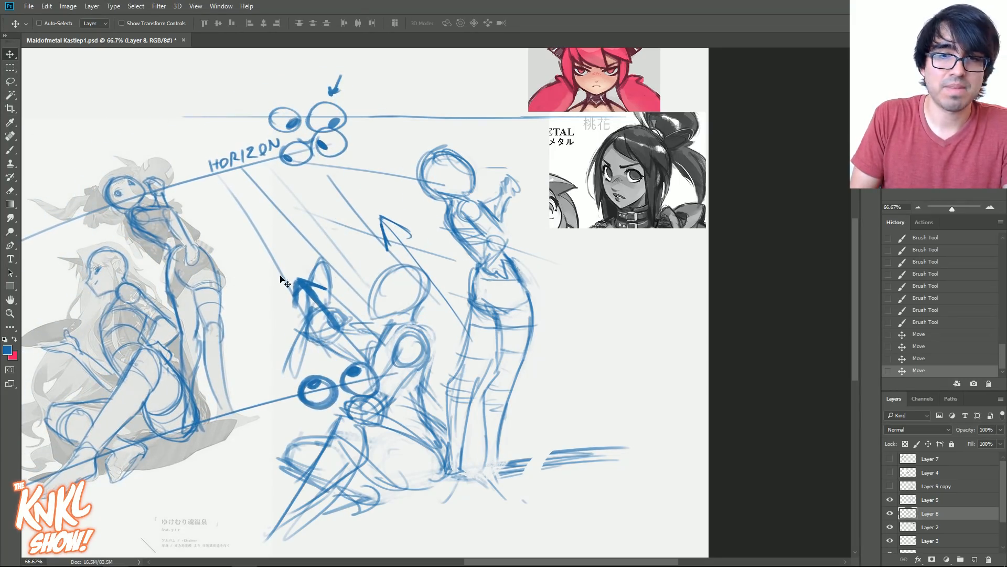
mouse_move(399, 293)
left_mouse_down()
mouse_move(541, 274)
mouse_move(541, 289)
left_mouse_up()
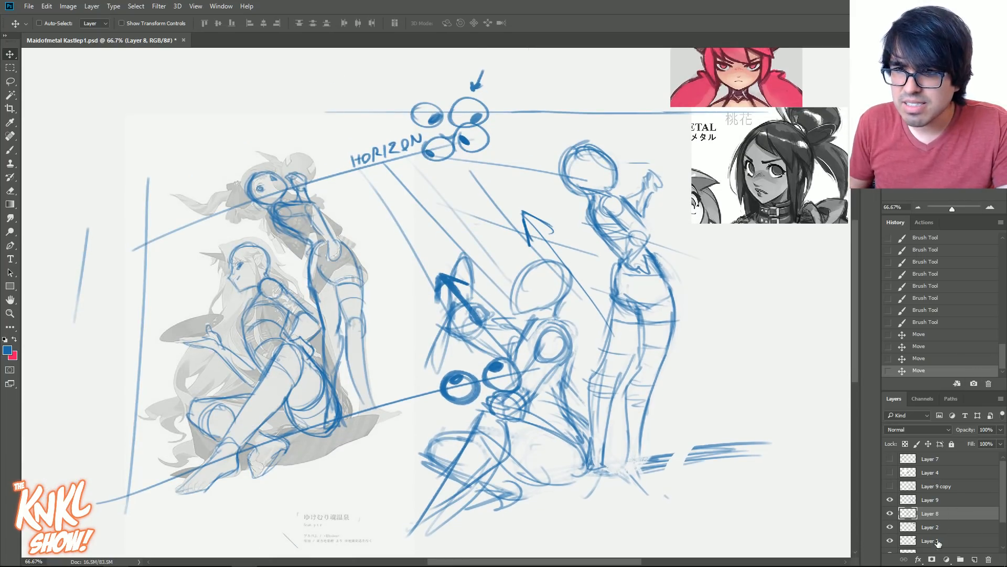
- Compare the reference with and without its construction overlay, and leave Layer 8 hidden
mouse_move(889, 515)
left_mouse_down()
mouse_move(889, 500)
mouse_move(887, 518)
left_mouse_up()
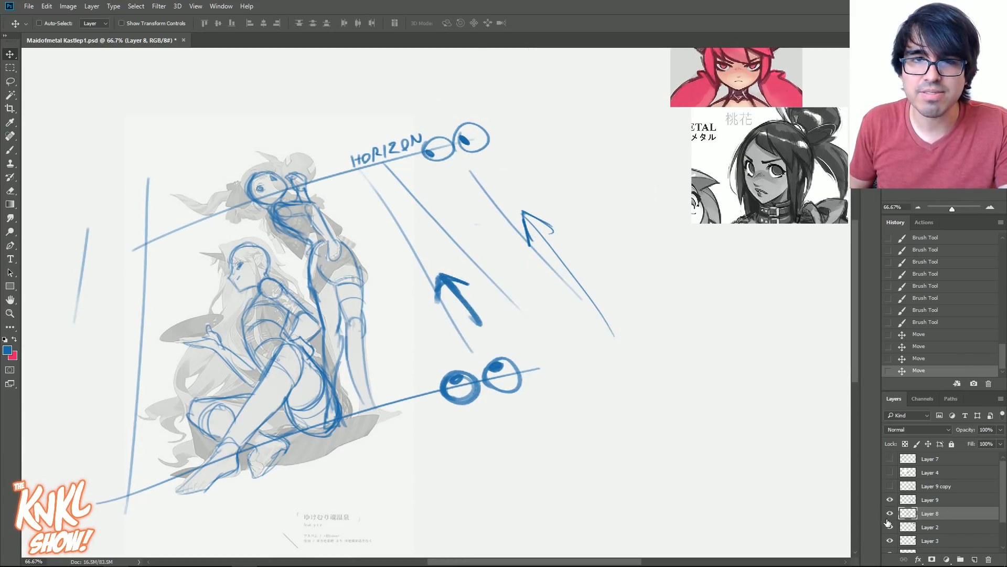
left_click(890, 515)
left_click(890, 514)
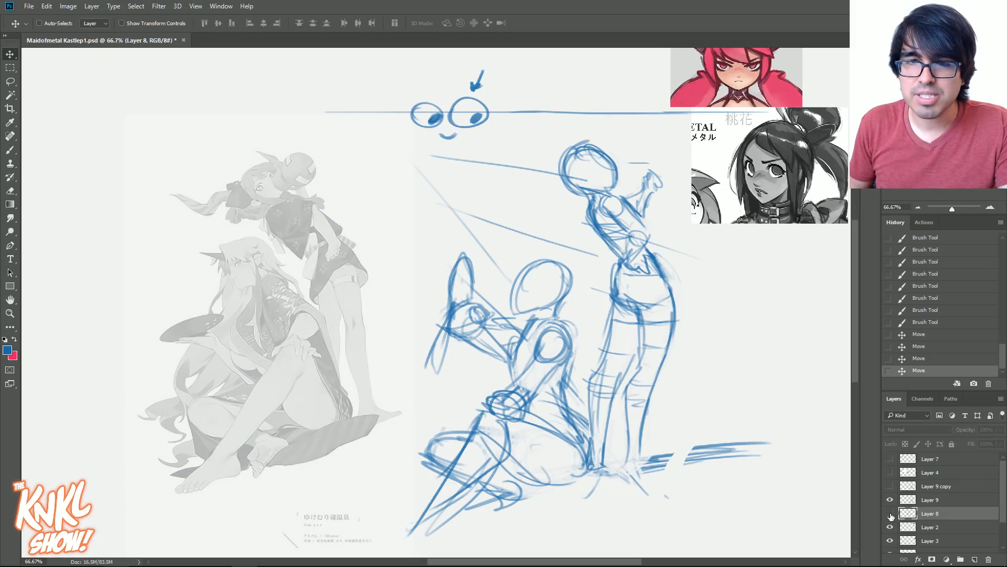
left_click(890, 515)
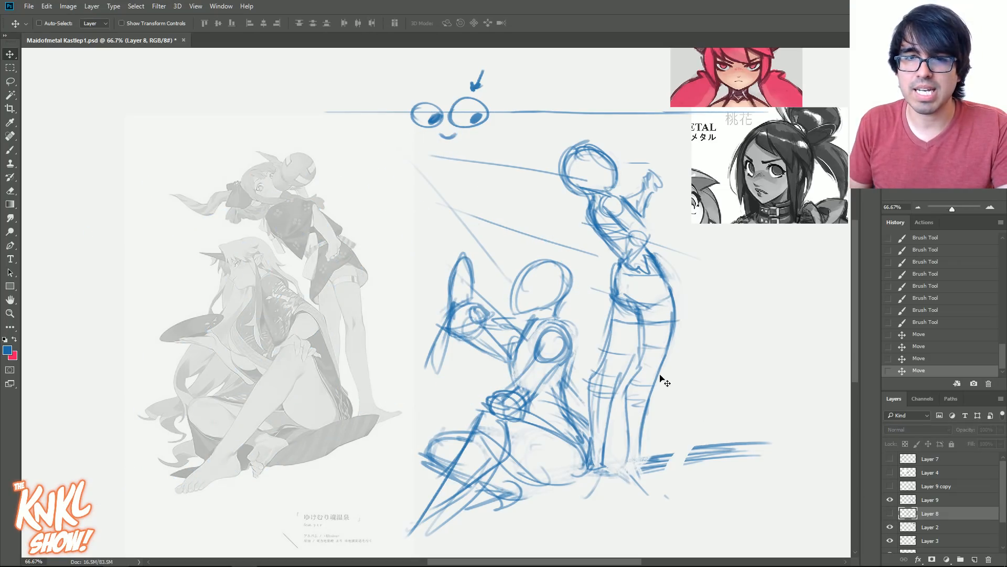
- Duplicate the Layer 9 figure sketch and hide the original so that only the copy shows
right_click(659, 261)
left_click(683, 271)
left_click_drag(632, 335, 547, 320)
left_click(891, 501)
left_click(890, 501)
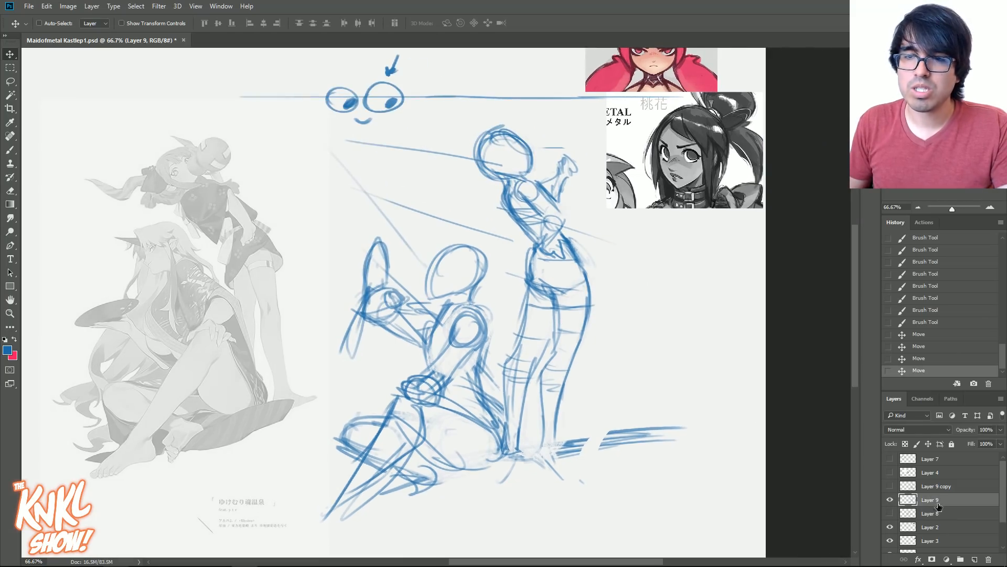
key("ctrl")
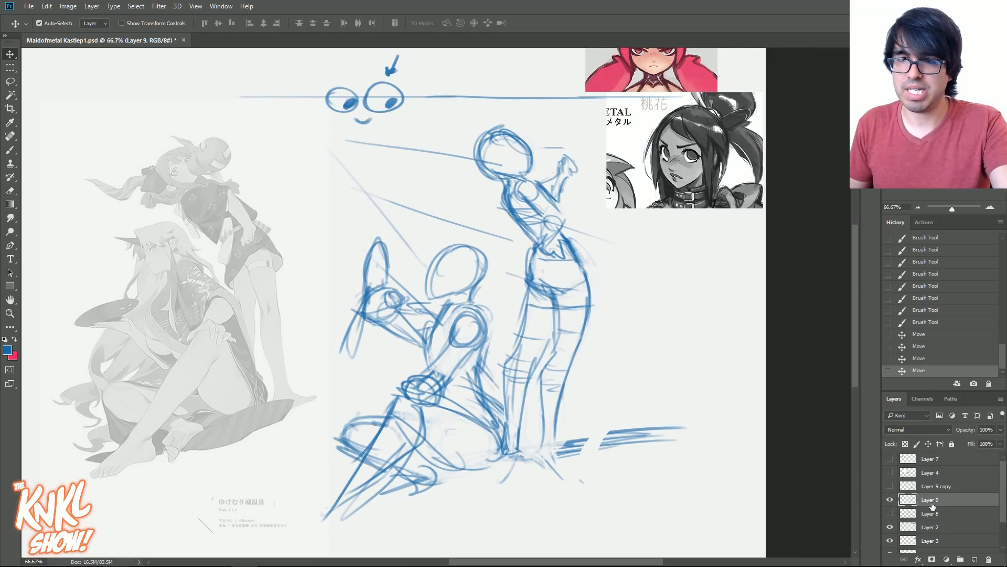
key("ctrl+j")
left_click(890, 514)
- Sketch a small curved facial mark inside the standing figure's head with the Brush tool
key("b")
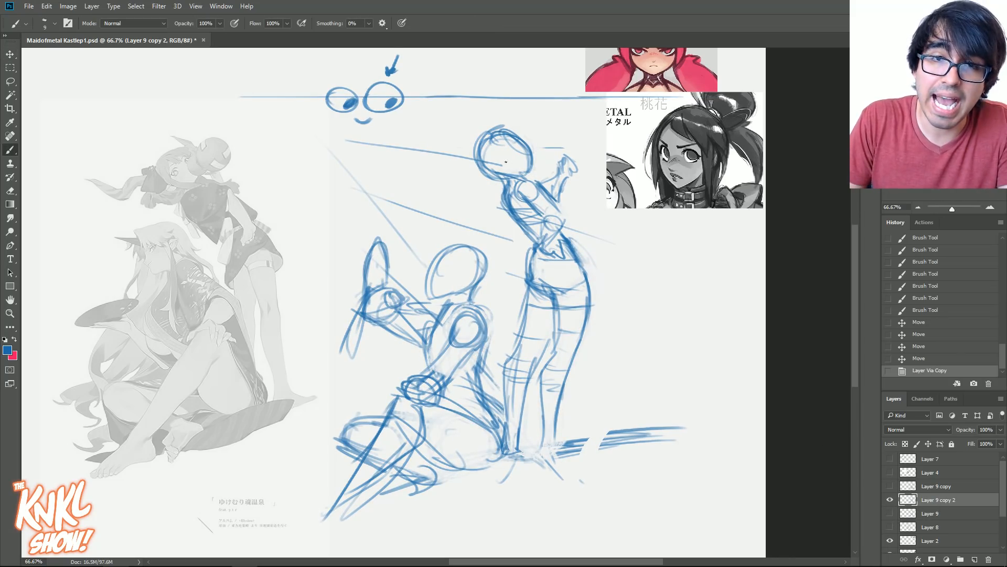
left_click_drag(506, 159, 494, 157)
left_click_drag(495, 157, 499, 160)
left_click_drag(499, 160, 492, 155)
left_click_drag(491, 153, 493, 157)
mouse_move(493, 153)
left_mouse_down()
mouse_move(503, 148)
mouse_move(493, 157)
left_mouse_up()
left_click_drag(492, 155, 499, 160)
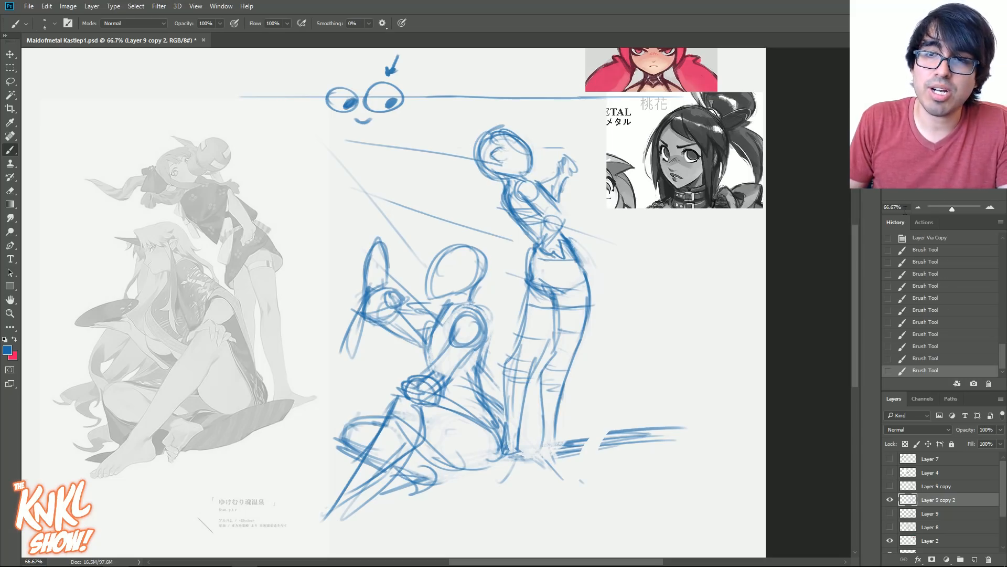
- Sketch a short flared skirt from the standing figure's waist around her hips and darken her torso contour
mouse_move(562, 231)
left_mouse_down()
mouse_move(629, 311)
mouse_move(556, 296)
left_mouse_up()
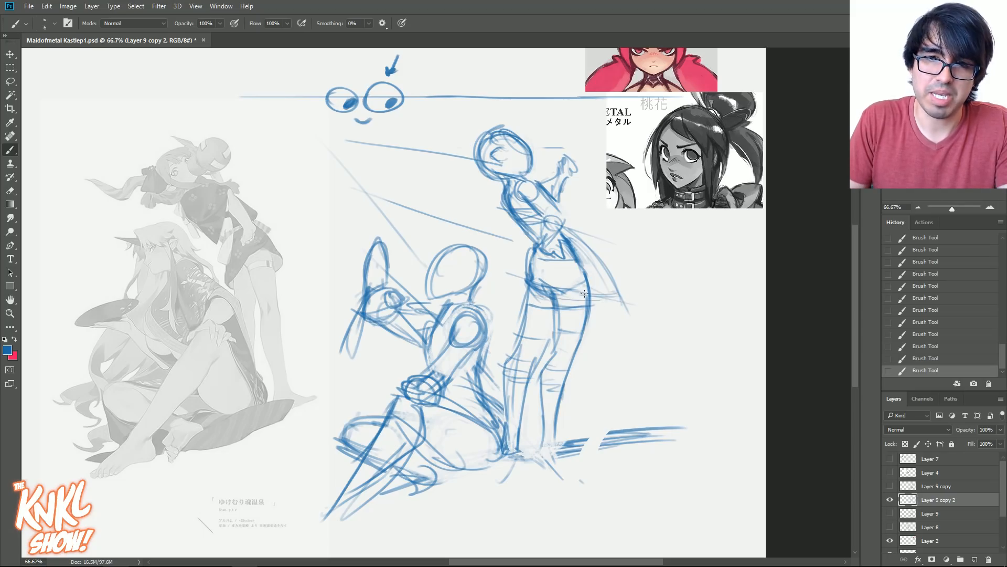
left_click_drag(492, 268, 522, 238)
left_click_drag(487, 288, 526, 236)
mouse_move(509, 290)
left_mouse_down()
mouse_move(534, 280)
mouse_move(584, 303)
mouse_move(525, 247)
mouse_move(619, 284)
left_mouse_up()
left_click_drag(567, 237, 611, 285)
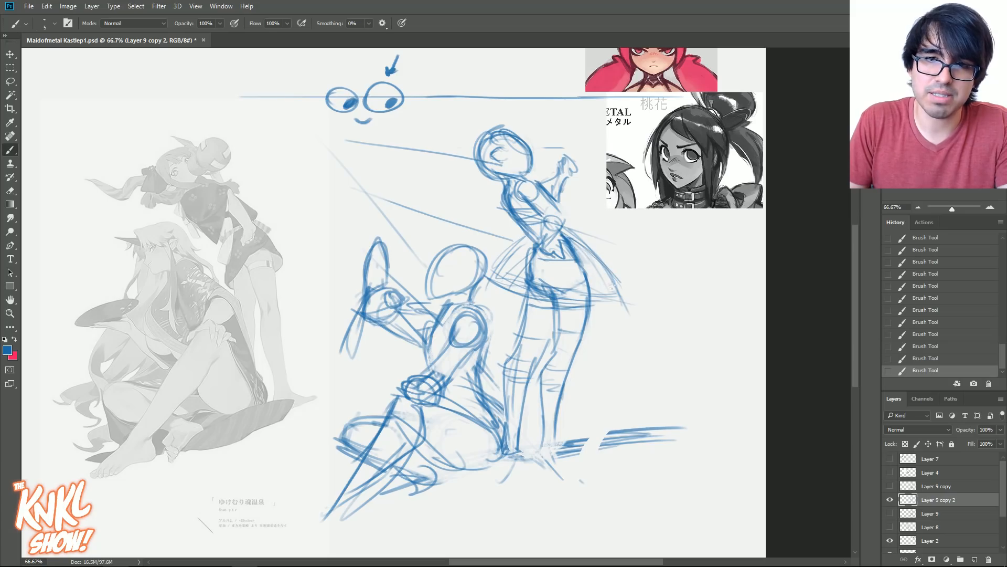
key("bracketright")
key("bracketright")
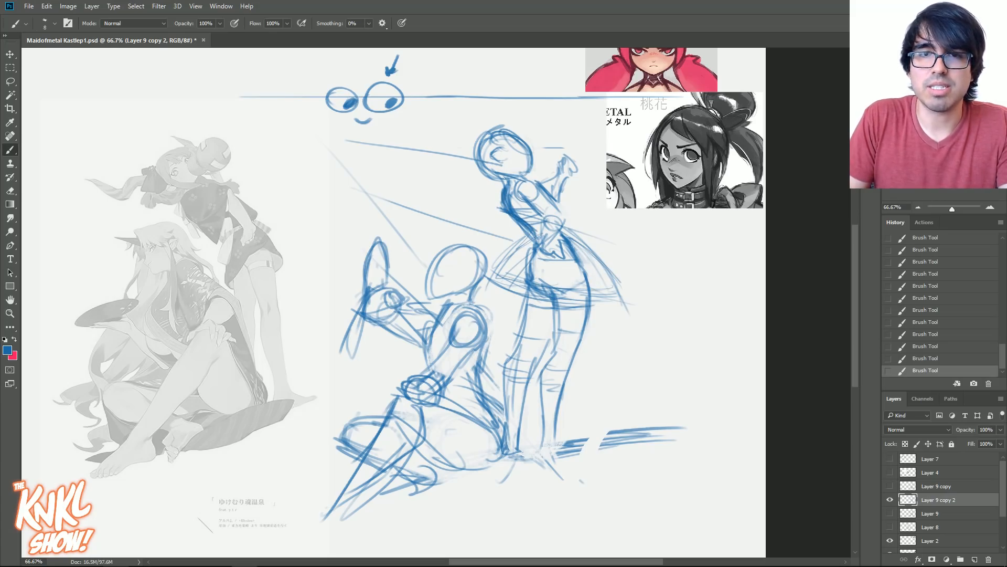
- Sketch a long tapering lock of hair sweeping down and away from the standing figure's head
key("bracketleft")
left_click_drag(460, 173, 423, 225)
key("bracketright")
left_click_drag(492, 182, 456, 218)
left_click_drag(481, 206, 423, 229)
left_click_drag(449, 184, 420, 235)
left_click_drag(458, 173, 431, 214)
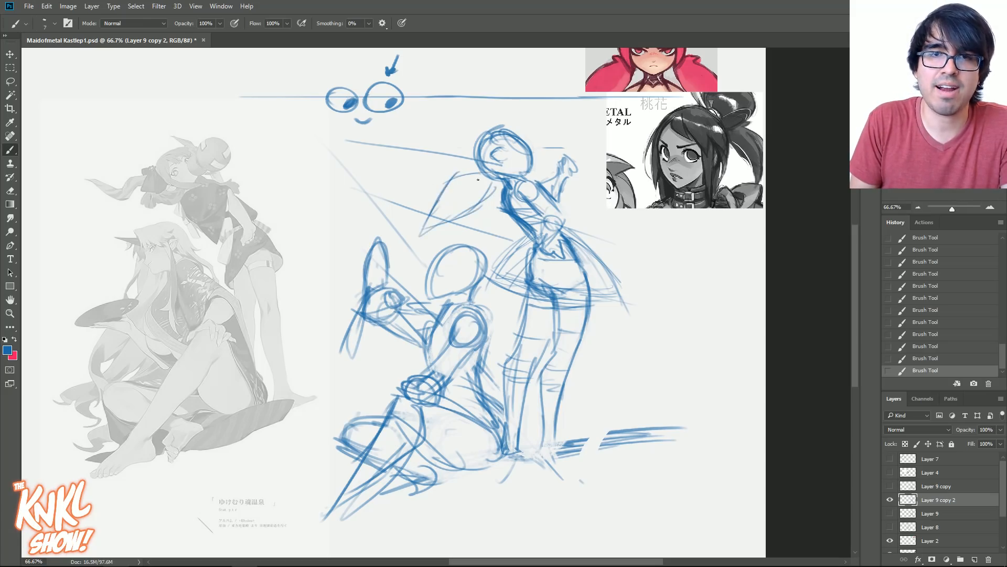
- Erase the mark on the standing figure's face and draw her eyes and facial features angled across the head
left_click_drag(493, 164, 456, 206)
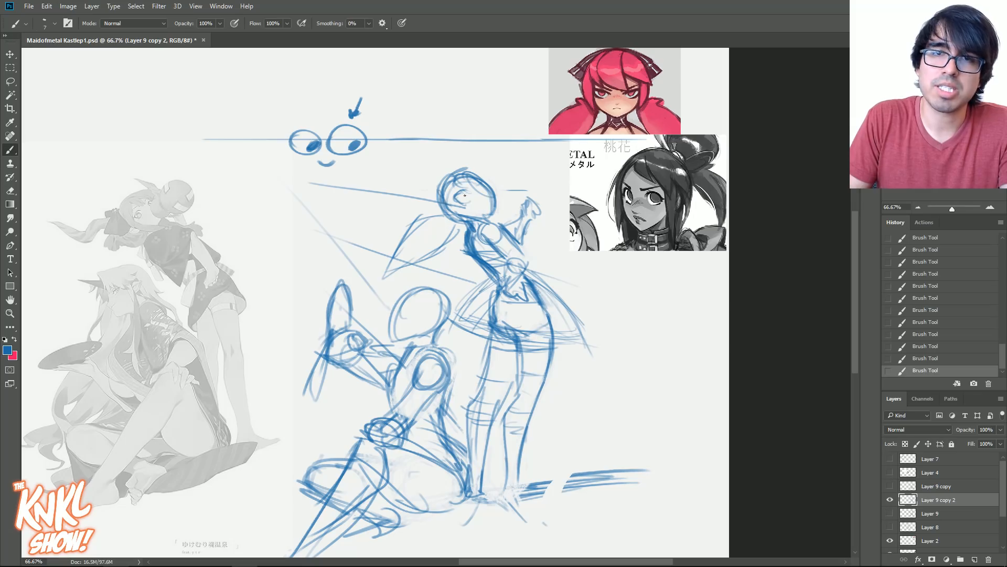
left_click_drag(470, 191, 457, 204)
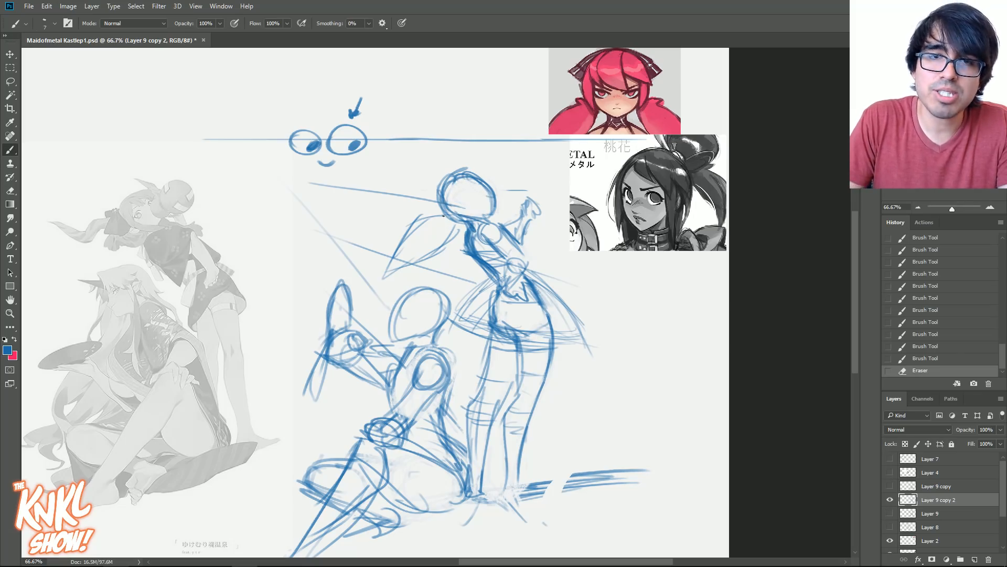
left_click_drag(450, 202, 476, 198)
mouse_move(465, 199)
left_mouse_down()
mouse_move(519, 183)
mouse_move(460, 200)
mouse_move(485, 192)
left_mouse_up()
left_click_drag(454, 203, 475, 194)
mouse_move(457, 201)
left_mouse_down()
mouse_move(475, 194)
mouse_move(491, 206)
left_mouse_up()
key("bracketleft")
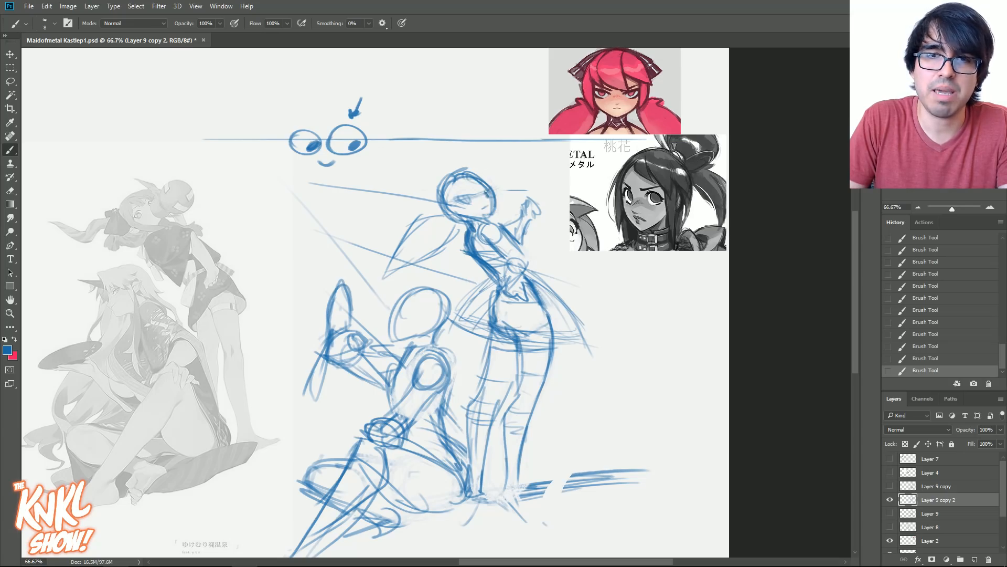
left_click(990, 207)
left_click_drag(973, 157, 975, 150)
key("bracketright")
key("bracketright")
key("bracketleft")
key("bracketleft")
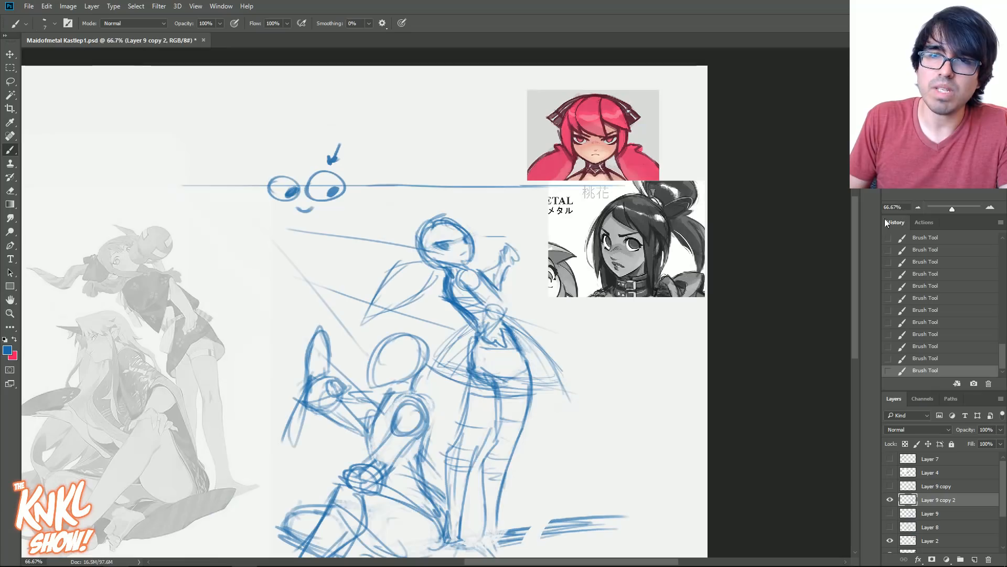
left_click(918, 207)
key("bracketleft")
key("bracketleft")
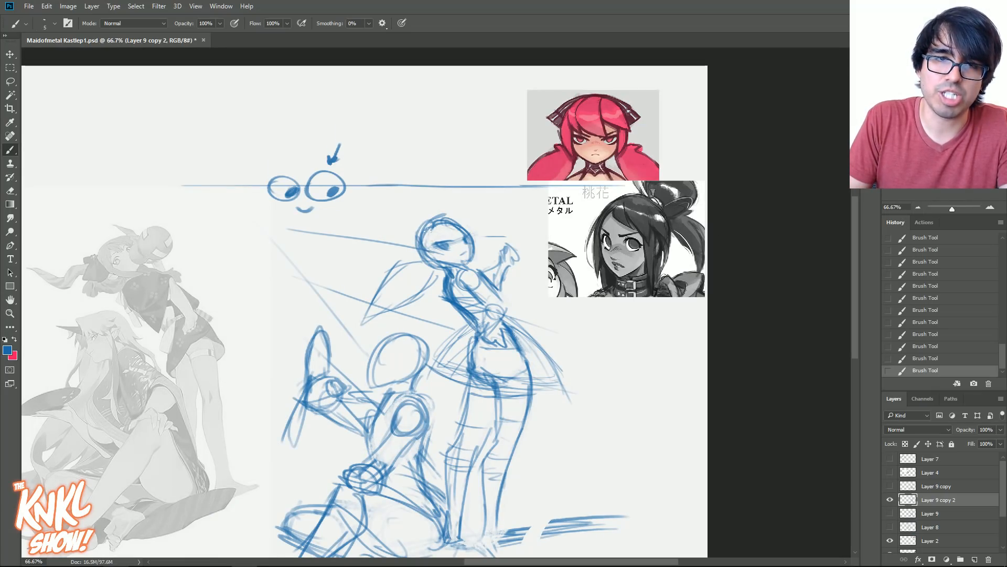
- Sketch a sweeping fringe and pointed, flared hair tips around both sides of the standing figure's head
left_click_drag(429, 230, 468, 234)
left_click_drag(450, 219, 494, 239)
key("bracketright")
key("bracketright")
key("bracketright")
mouse_move(469, 217)
left_mouse_down()
mouse_move(413, 239)
mouse_move(423, 262)
mouse_move(391, 251)
mouse_move(412, 233)
left_mouse_up()
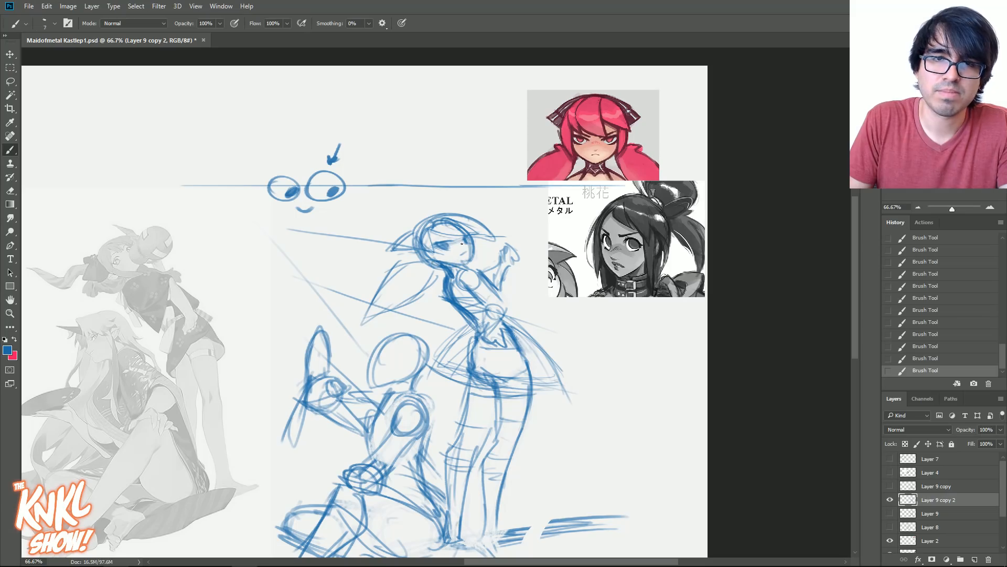
- Erase the construction lines of the standing figure's near arm and torso down to the waist
key("bracketleft")
left_click_drag(499, 257, 482, 197)
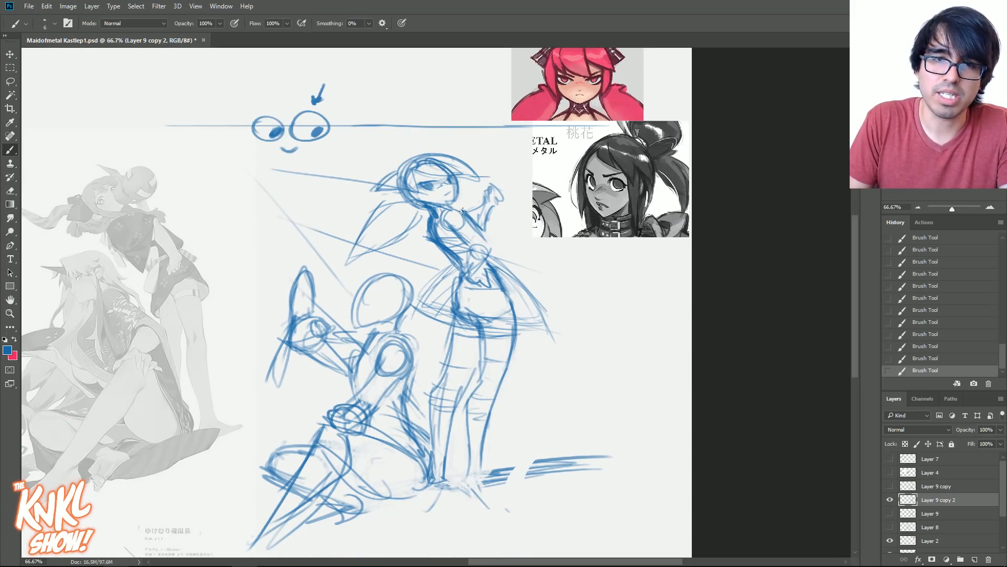
mouse_move(475, 253)
left_mouse_down()
mouse_move(485, 274)
mouse_move(466, 222)
mouse_move(473, 262)
left_mouse_up()
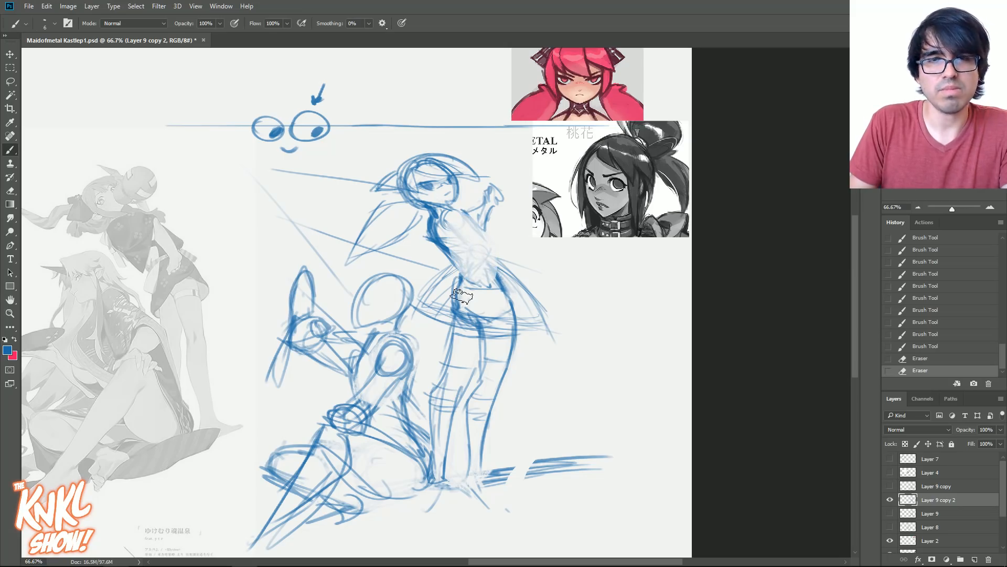
- Try redrawing the standing figure's shoulder and near arm with the elbow bent outward behind her back
mouse_move(459, 227)
left_mouse_down()
mouse_move(446, 224)
mouse_move(463, 225)
mouse_move(452, 212)
left_mouse_up()
key("bracketright")
key("bracketright")
left_click_drag(450, 213, 464, 220)
mouse_move(455, 212)
left_mouse_down()
mouse_move(479, 236)
mouse_move(466, 221)
left_mouse_up()
left_click_drag(443, 214, 452, 210)
left_click_drag(446, 212, 473, 214)
mouse_move(452, 209)
left_mouse_down()
mouse_move(470, 227)
mouse_move(468, 216)
left_mouse_up()
mouse_move(457, 210)
left_mouse_down()
mouse_move(507, 243)
mouse_move(489, 265)
left_mouse_up()
left_click_drag(455, 230, 489, 241)
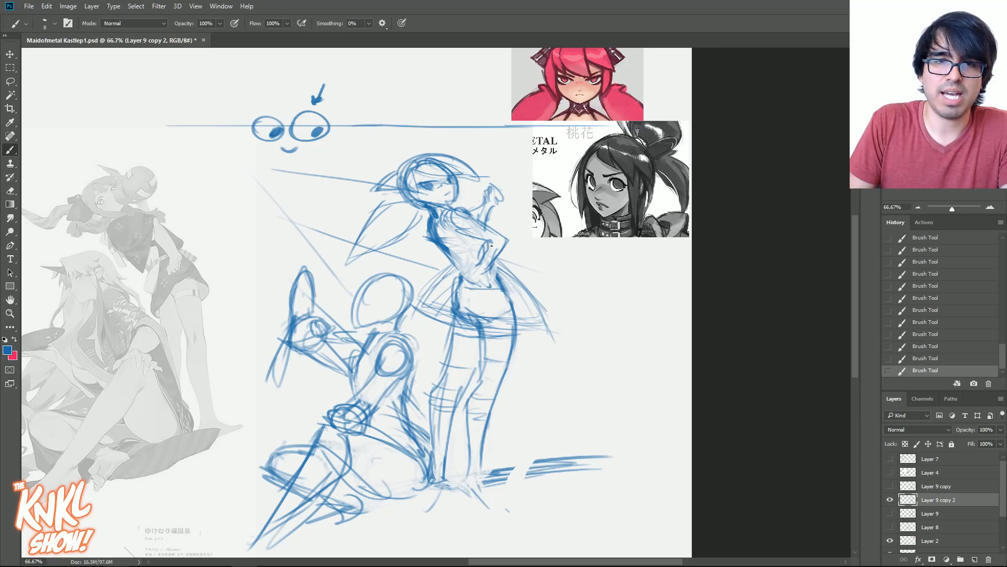
left_click_drag(456, 212, 461, 231)
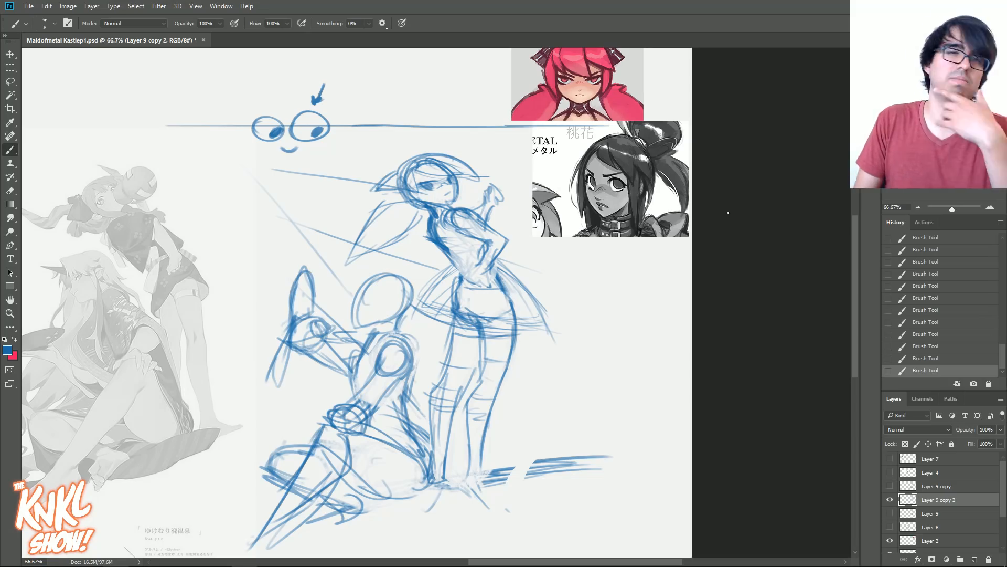
- Revert the drawing history to the state before the outward-bent arm was sketched
left_click(938, 262)
left_click_drag(1002, 362, 1002, 319)
left_click(953, 271)
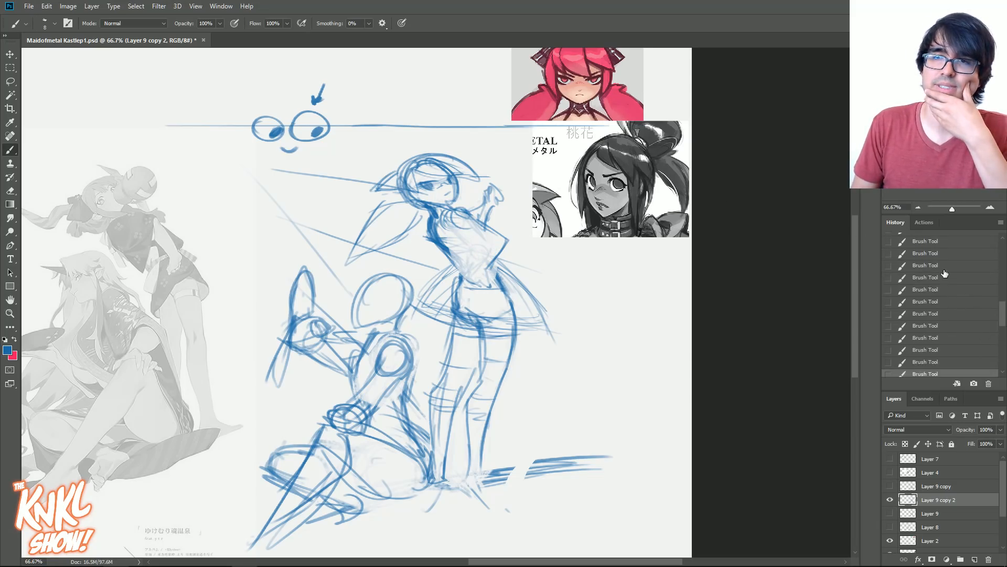
left_click(945, 270)
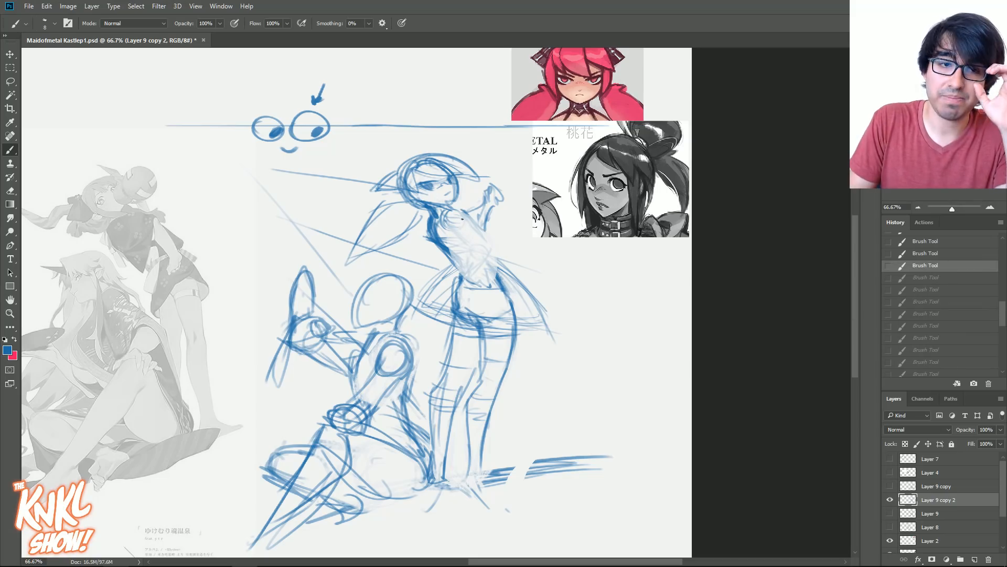
- Redraw the standing figure's sleeve and bent arm on the ponytail side, with the hand resting on her lower back
left_click_drag(455, 211, 449, 230)
mouse_move(445, 214)
left_mouse_down()
mouse_move(456, 228)
mouse_move(431, 263)
left_mouse_up()
mouse_move(460, 224)
left_mouse_down()
mouse_move(449, 252)
mouse_move(474, 277)
mouse_move(491, 276)
left_mouse_up()
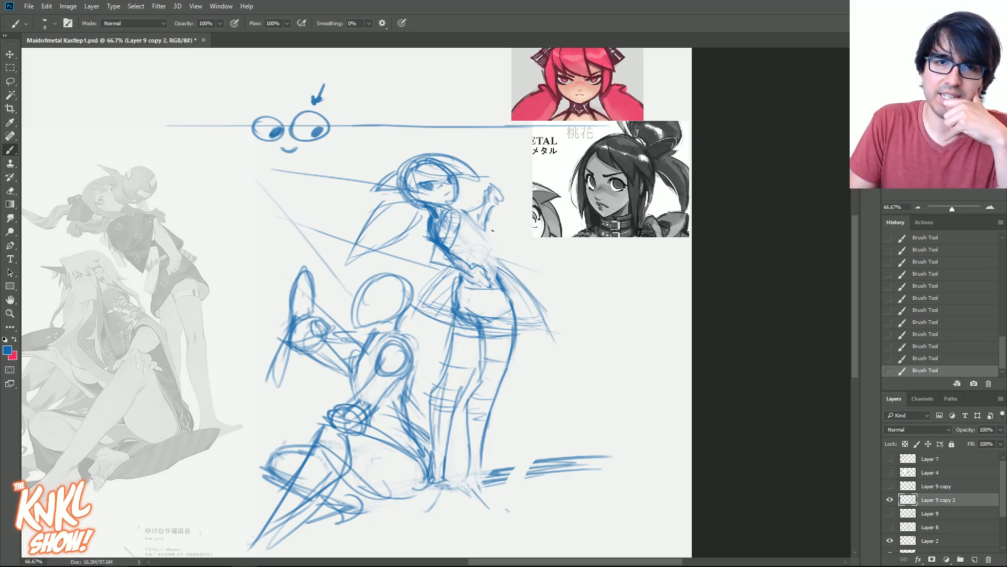
mouse_move(450, 229)
left_mouse_down()
mouse_move(441, 265)
mouse_move(452, 259)
mouse_move(461, 282)
mouse_move(473, 266)
mouse_move(450, 254)
left_mouse_up()
left_click_drag(438, 245, 431, 261)
mouse_move(461, 213)
left_mouse_down()
mouse_move(454, 240)
mouse_move(431, 250)
mouse_move(474, 277)
mouse_move(487, 270)
left_mouse_up()
left_click_drag(478, 270, 489, 286)
left_click_drag(489, 279, 487, 291)
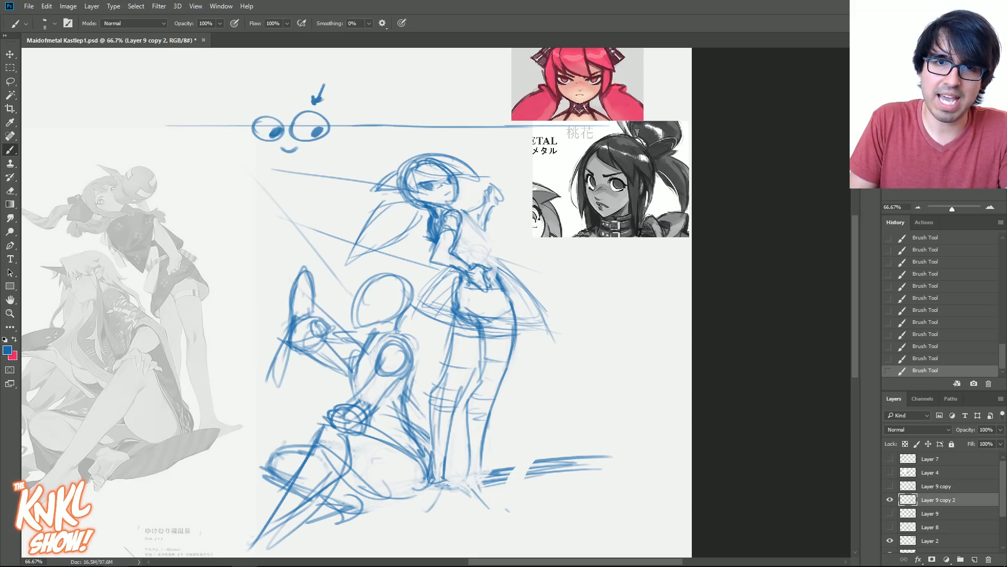
- Redraw the standing figure's back and hip contours, erasing the old construction lines across her hips and upper thighs
mouse_move(458, 211)
left_mouse_down()
mouse_move(480, 227)
mouse_move(488, 264)
left_mouse_up()
mouse_move(478, 226)
left_mouse_down()
mouse_move(516, 303)
mouse_move(513, 330)
mouse_move(475, 314)
mouse_move(501, 364)
mouse_move(454, 340)
mouse_move(458, 315)
left_mouse_up()
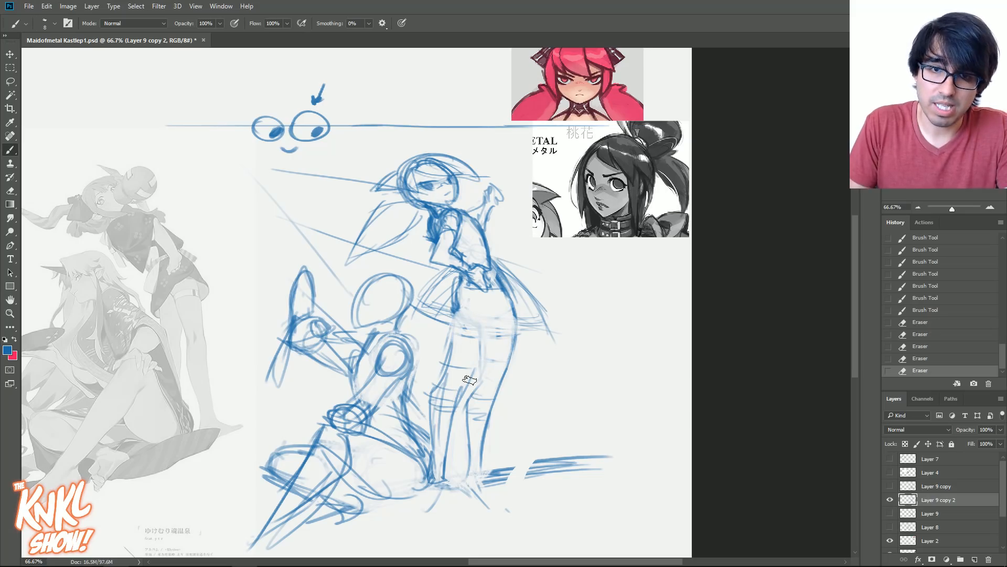
left_click_drag(493, 263, 508, 291)
left_click_drag(496, 269, 509, 294)
left_click_drag(495, 268, 515, 301)
left_click_drag(497, 268, 514, 298)
key("bracketright")
left_click_drag(472, 243, 484, 255)
left_click_drag(466, 243, 478, 256)
left_click_drag(459, 245, 472, 255)
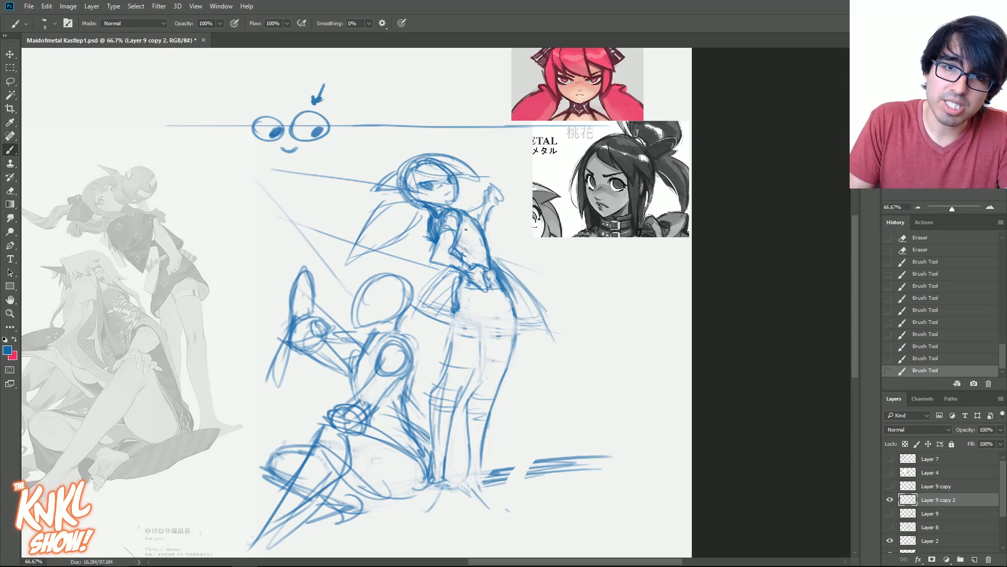
- Sketch a curved arrow above the standing figure's head and an angled lower edge for her shorts
key("bracketright")
mouse_move(470, 145)
left_mouse_down()
mouse_move(412, 100)
mouse_move(420, 97)
mouse_move(422, 115)
left_mouse_up()
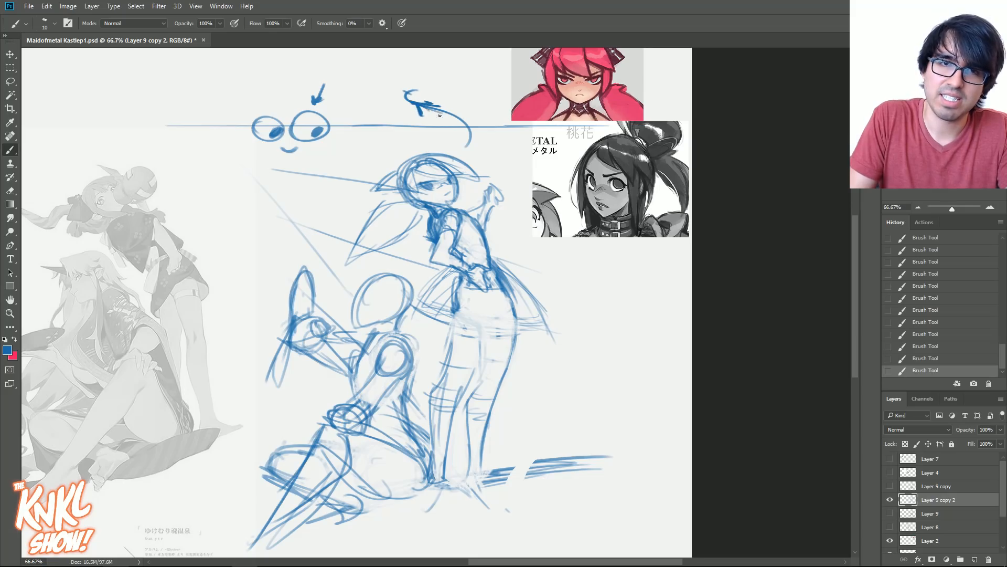
key("bracketright")
key("bracketleft")
key("bracketleft")
key("bracketleft")
mouse_move(515, 274)
left_mouse_down()
mouse_move(497, 325)
mouse_move(489, 319)
left_mouse_up()
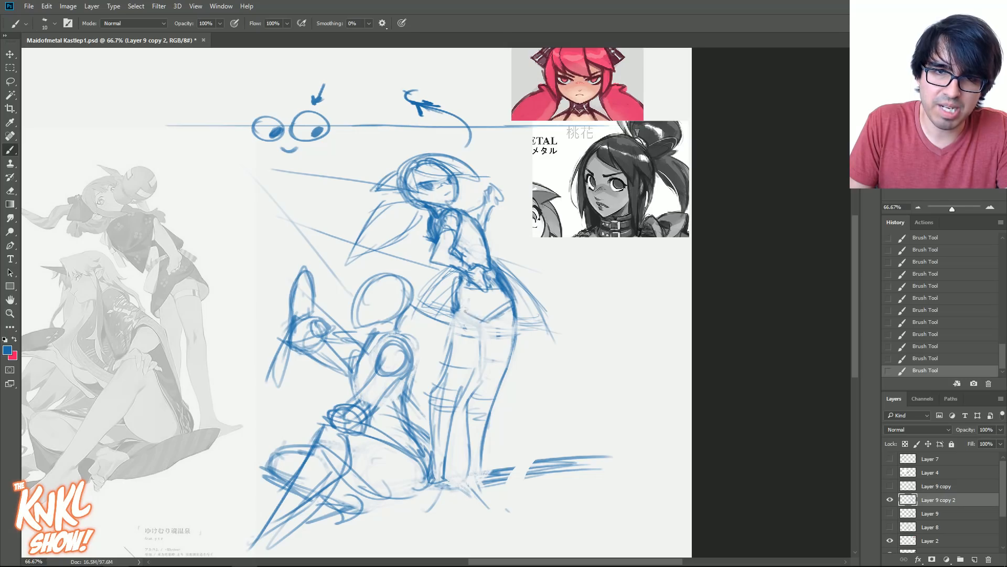
- Try heavier thigh contours on the standing figure and erase the lines of the leg farther from the seated figure
mouse_move(455, 291)
left_mouse_down()
mouse_move(483, 364)
mouse_move(489, 355)
left_mouse_up()
left_click_drag(478, 321, 494, 358)
left_click_drag(518, 297, 503, 391)
key("bracketleft")
key("bracketleft")
mouse_move(490, 322)
left_mouse_down()
mouse_move(478, 385)
mouse_move(512, 376)
mouse_move(501, 431)
left_mouse_up()
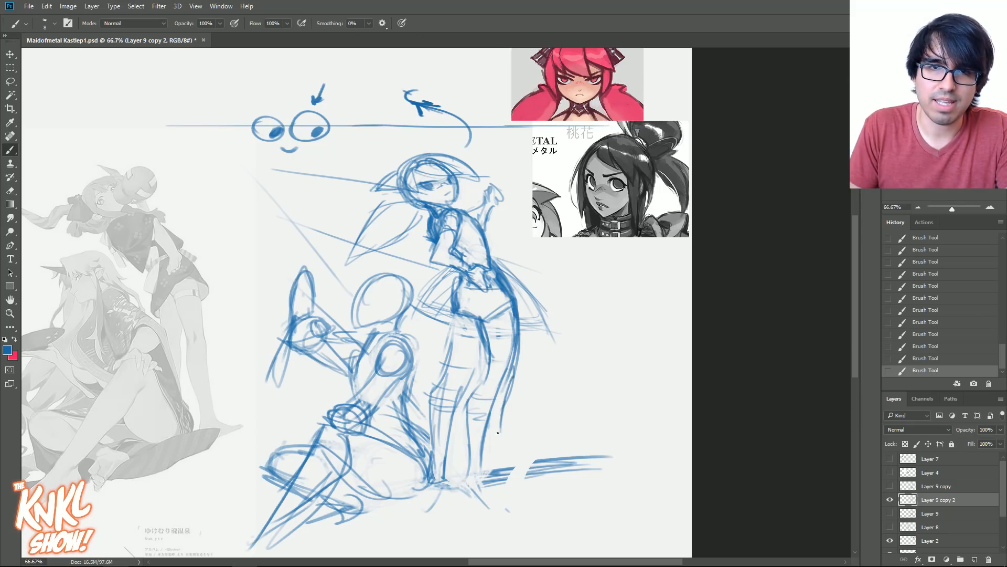
mouse_move(507, 368)
left_mouse_down()
mouse_move(479, 452)
mouse_move(503, 349)
left_mouse_up()
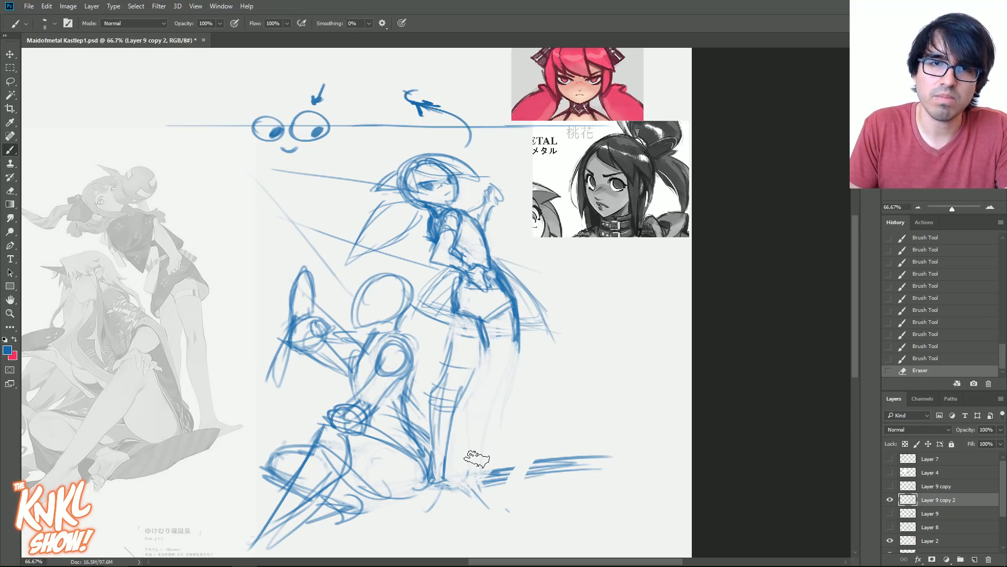
- Try redrawing the standing figure's outer leg from the hip down to the foot on the ground line
left_click_drag(518, 310, 516, 362)
left_click_drag(517, 318, 515, 372)
mouse_move(517, 325)
left_mouse_down()
mouse_move(514, 373)
mouse_move(505, 389)
mouse_move(484, 371)
mouse_move(477, 393)
left_mouse_up()
mouse_move(484, 379)
left_mouse_down()
mouse_move(480, 438)
mouse_move(496, 454)
left_mouse_up()
left_click_drag(503, 407, 490, 477)
mouse_move(482, 438)
left_mouse_down()
mouse_move(493, 482)
mouse_move(507, 478)
left_mouse_up()
- Try redrawing the standing figure's leg nearest the seated figure with a wider stance, erasing its old knee and stocking lines
mouse_move(490, 325)
left_mouse_down()
mouse_move(483, 362)
mouse_move(460, 367)
left_mouse_up()
left_click_drag(456, 323, 439, 381)
left_click_drag(454, 326, 431, 394)
left_click_drag(446, 345, 427, 400)
left_click_drag(468, 360, 443, 427)
left_click_drag(457, 379, 436, 461)
left_click_drag(452, 413, 439, 446)
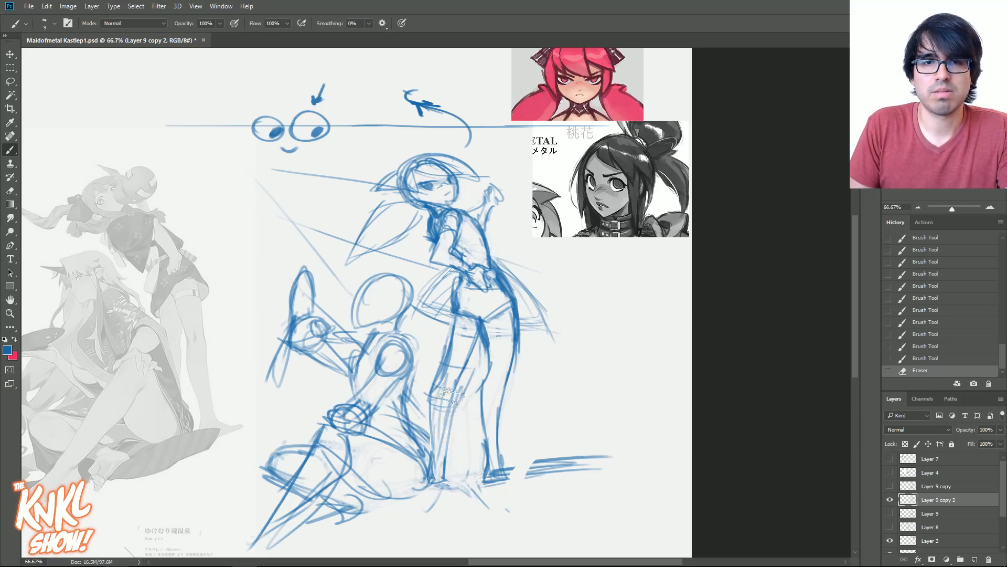
left_click_drag(451, 381, 438, 456)
left_click_drag(479, 339, 433, 487)
mouse_move(430, 398)
left_mouse_down()
mouse_move(424, 477)
mouse_move(425, 451)
left_mouse_up()
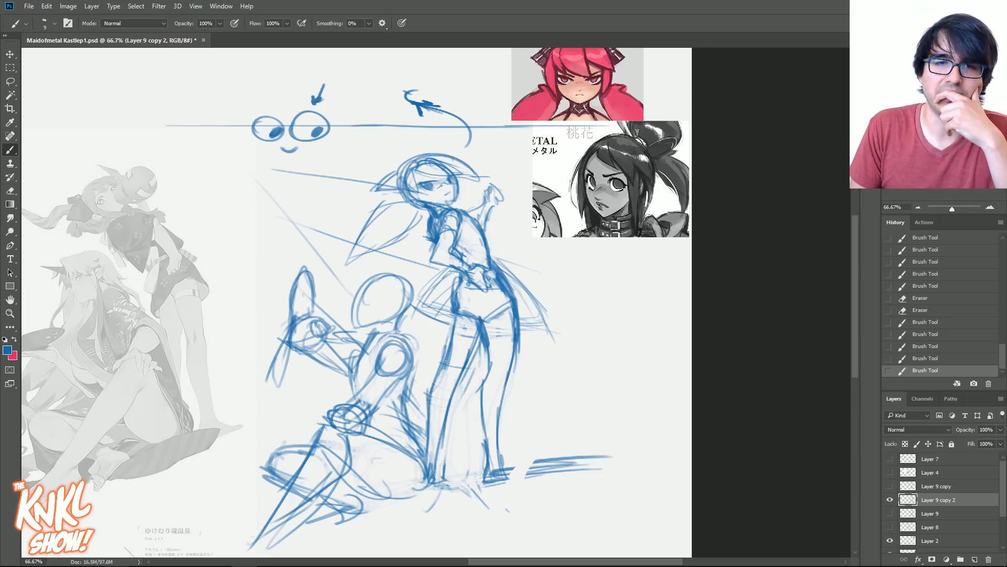
left_click_drag(452, 351, 427, 420)
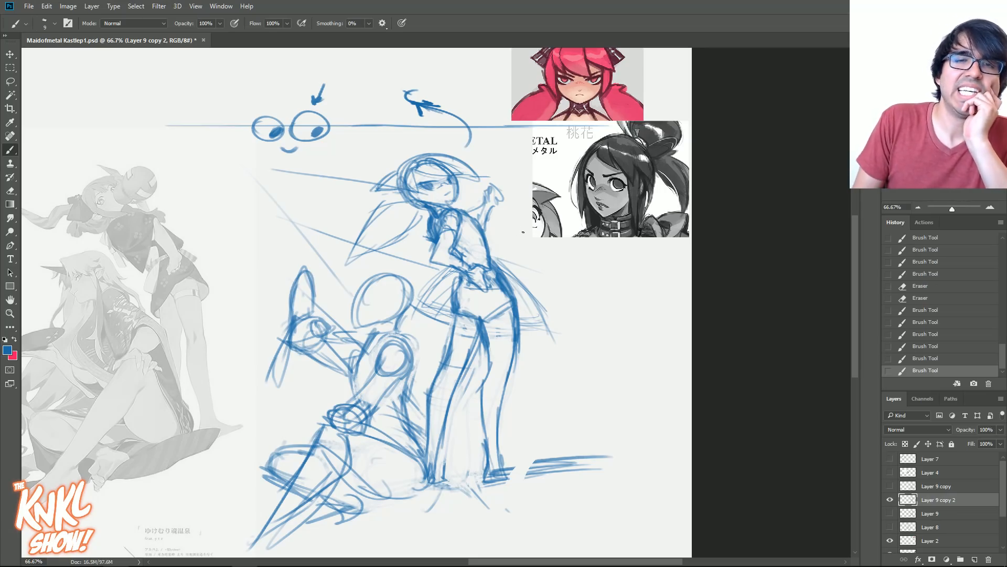
- Revert the drawing history to the state before the standing figure's legs were redrawn
left_click(940, 286)
left_click_drag(1001, 347, 1002, 273)
left_click(964, 266)
left_click(966, 271)
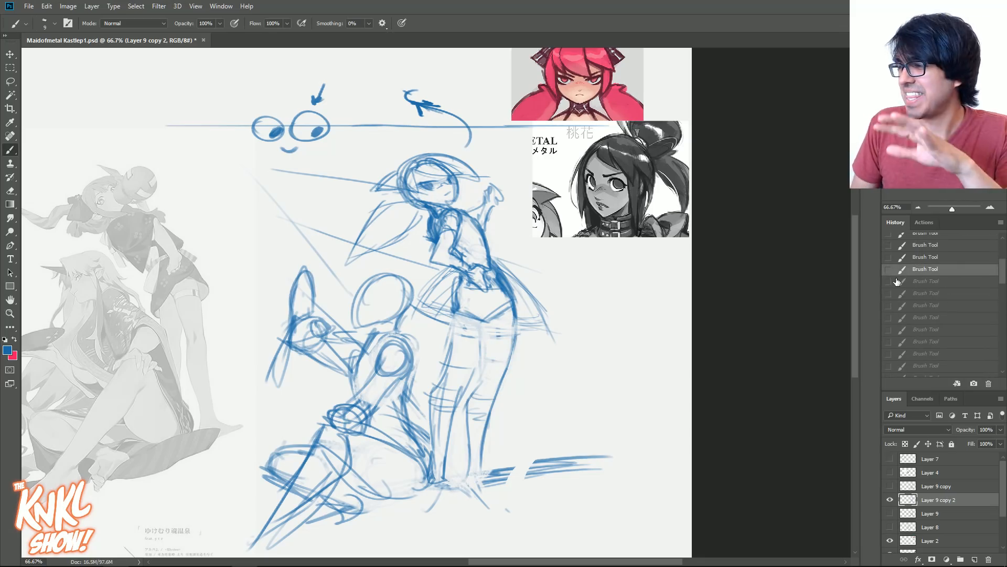
- Redraw the thigh contours of both of the standing figure's legs, keeping the original straight stance
key("[")
mouse_move(476, 389)
left_mouse_down()
mouse_move(483, 324)
mouse_move(484, 349)
left_mouse_up()
key("]")
mouse_move(516, 319)
left_mouse_down()
mouse_move(511, 363)
mouse_move(464, 390)
left_mouse_up()
left_click_drag(457, 315, 448, 364)
key("]")
- Sketch the ankle and foot of the standing figure's outer leg on the ground line
mouse_move(473, 463)
left_mouse_down()
mouse_move(479, 453)
mouse_move(465, 475)
left_mouse_up()
left_click_drag(466, 474, 496, 474)
mouse_move(493, 477)
left_mouse_down()
mouse_move(503, 472)
mouse_move(483, 464)
left_mouse_up()
left_click_drag(482, 447, 493, 470)
left_click_drag(484, 425, 491, 468)
left_click_drag(492, 395, 481, 460)
- Strengthen the contours of the standing figure's outer leg from the hip down through the calf
key("bracketleft")
key("bracketleft")
key("bracketleft")
mouse_move(503, 369)
left_mouse_down()
mouse_move(482, 457)
mouse_move(484, 442)
left_mouse_up()
left_click_drag(519, 309, 495, 393)
mouse_move(517, 290)
left_mouse_down()
mouse_move(512, 334)
mouse_move(467, 309)
mouse_move(487, 315)
mouse_move(485, 355)
left_mouse_up()
- Draw the curved lower edge of the standing figure's shorts and darken the gap between her thighs
left_click_drag(479, 311, 486, 332)
key("bracketright")
left_click_drag(483, 320, 484, 346)
left_click_drag(483, 319, 485, 341)
left_click_drag(459, 305, 482, 314)
mouse_move(462, 307)
left_mouse_down()
mouse_move(483, 316)
mouse_move(454, 320)
mouse_move(504, 305)
left_mouse_up()
mouse_move(487, 314)
left_mouse_down()
mouse_move(499, 307)
mouse_move(485, 344)
left_mouse_up()
- Refine the shorts' hem and the inner contour of the leg nearest the seated figure, erasing stray thigh lines
key("bracketright")
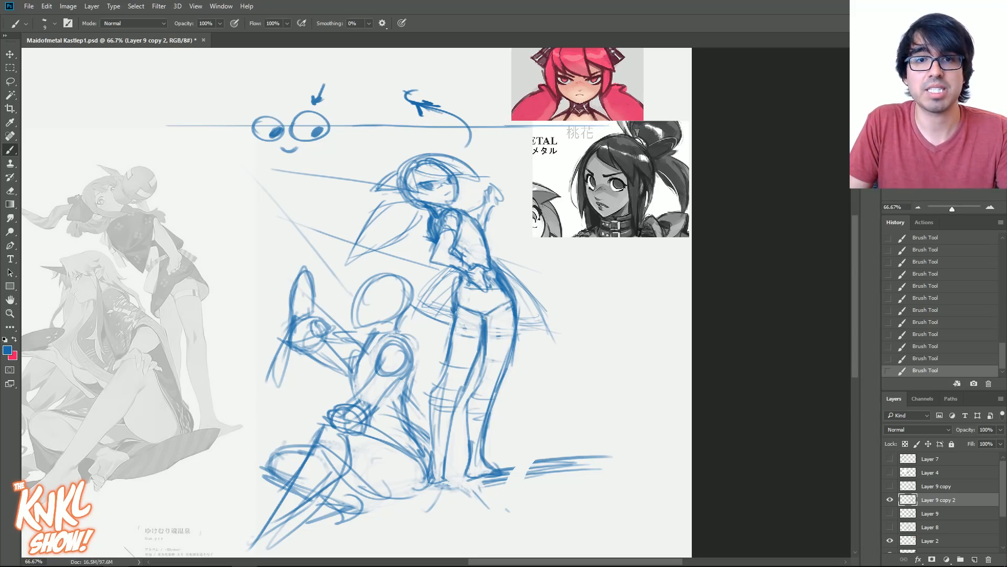
left_click_drag(479, 310, 509, 304)
mouse_move(472, 313)
left_mouse_down()
mouse_move(509, 307)
mouse_move(464, 371)
mouse_move(471, 355)
left_mouse_up()
left_click_drag(472, 356, 449, 408)
left_click_drag(463, 372, 452, 384)
mouse_move(452, 339)
left_mouse_down()
mouse_move(438, 364)
mouse_move(451, 307)
left_mouse_up()
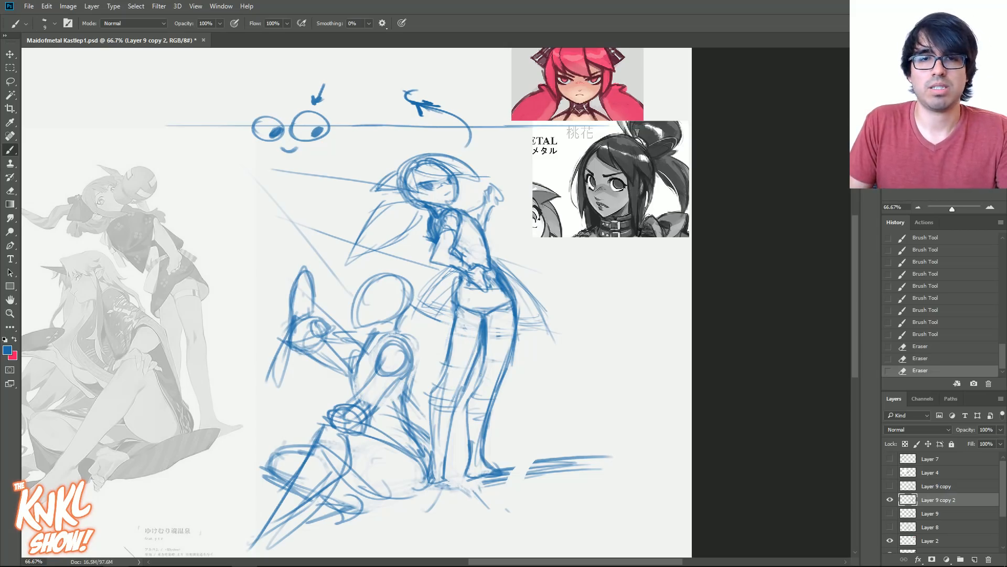
- Add stocking bands across the standing figure's legs and reinforce the hem and outer edge of her flared skirt
left_click_drag(434, 404, 456, 406)
left_click_drag(468, 398, 494, 400)
left_click_drag(487, 321, 558, 317)
mouse_move(500, 267)
left_mouse_down()
mouse_move(551, 318)
mouse_move(531, 290)
left_mouse_up()
left_click_drag(457, 244, 467, 258)
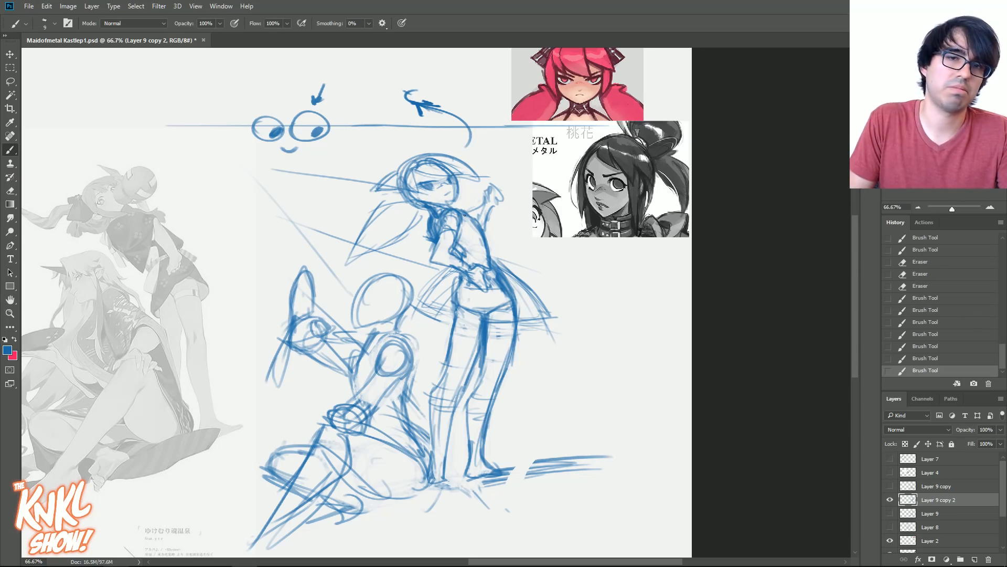
- Flip the canvas horizontally, touch up the standing figure's leg lines and sketch the seated figure's face profile
key("ctrl+shift+h")
left_click_drag(256, 339, 503, 301)
key("bracketright")
key("bracketright")
left_click_drag(259, 329, 277, 370)
left_click_drag(268, 349, 290, 402)
left_click_drag(340, 344, 361, 352)
mouse_move(347, 317)
left_mouse_down()
mouse_move(363, 351)
mouse_move(333, 321)
mouse_move(326, 338)
left_mouse_up()
left_click_drag(341, 254, 338, 295)
mouse_move(339, 254)
left_mouse_down()
mouse_move(334, 288)
mouse_move(379, 300)
left_mouse_up()
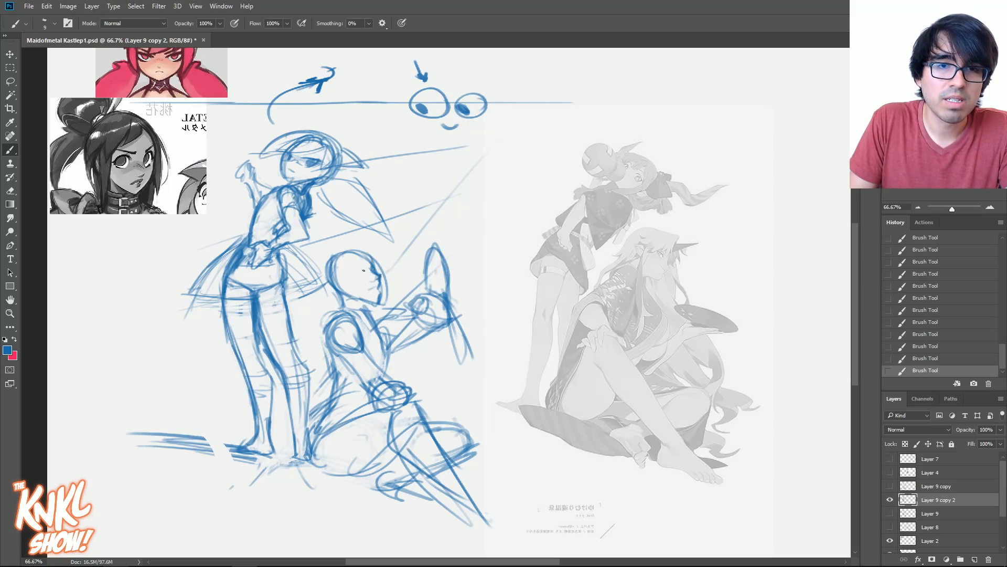
- Draw the seated figure's eye and the first front hair strands falling from her forehead
key("bracketleft")
left_click_drag(351, 269, 362, 275)
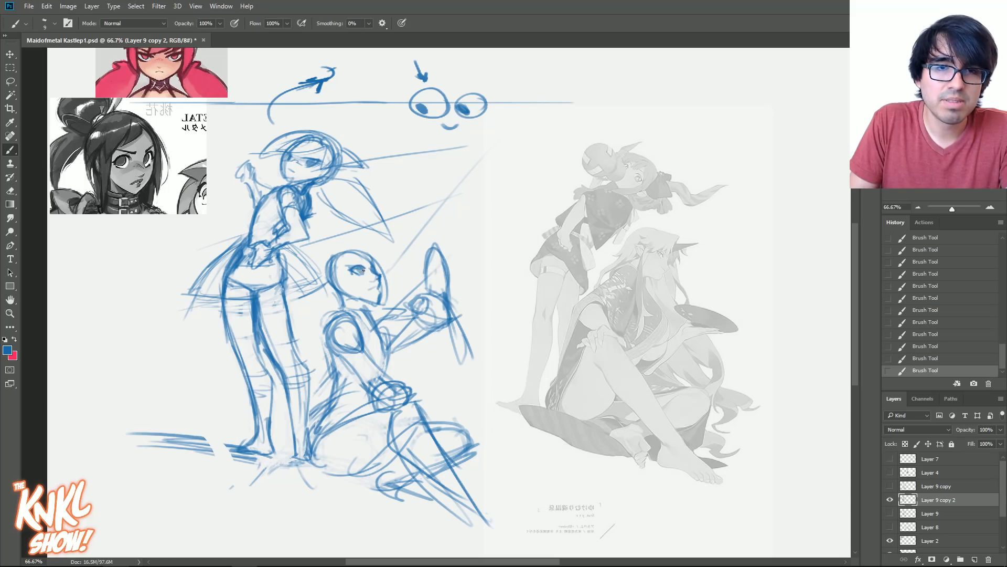
left_click_drag(356, 248, 360, 262)
mouse_move(356, 247)
left_mouse_down()
mouse_move(343, 313)
mouse_move(355, 302)
mouse_move(346, 319)
mouse_move(378, 331)
left_mouse_up()
- Sketch a hair bun behind the seated figure's head with a ponytail and long locks sweeping down her back
key("bracketright")
left_click_drag(331, 286, 339, 305)
mouse_move(330, 285)
left_mouse_down()
mouse_move(342, 307)
mouse_move(308, 265)
mouse_move(308, 282)
left_mouse_up()
mouse_move(314, 254)
left_mouse_down()
mouse_move(309, 283)
mouse_move(328, 285)
left_mouse_up()
mouse_move(324, 256)
left_mouse_down()
mouse_move(330, 289)
mouse_move(299, 312)
left_mouse_up()
key("bracketleft")
left_click_drag(335, 291, 305, 359)
left_click_drag(315, 321, 308, 365)
left_click_drag(343, 283, 310, 346)
left_click_drag(331, 263, 325, 281)
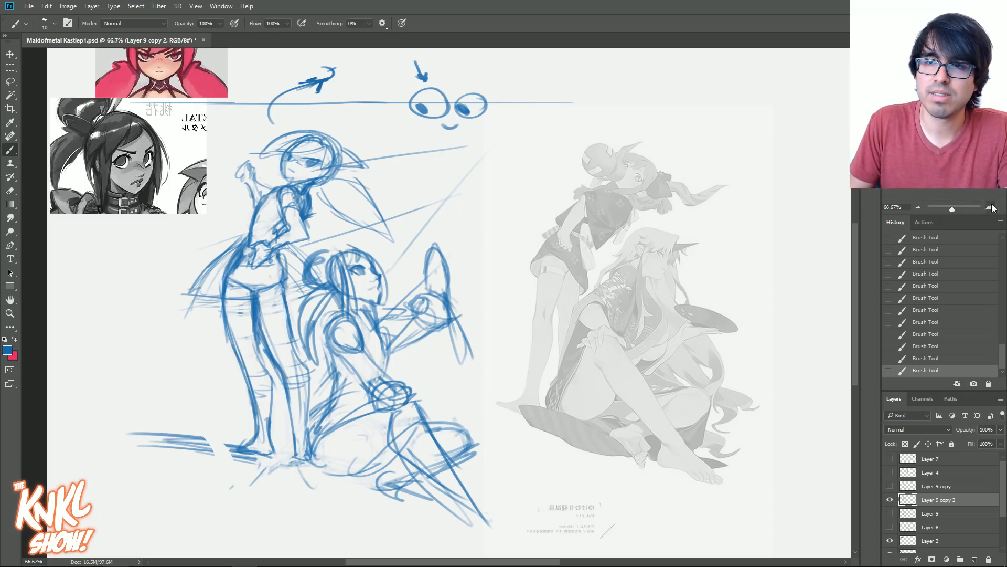
- Draw the seated figure's chest contour from the collar out to a point and back toward the waist
key("ctrl+plus")
left_click_drag(562, 285, 600, 277)
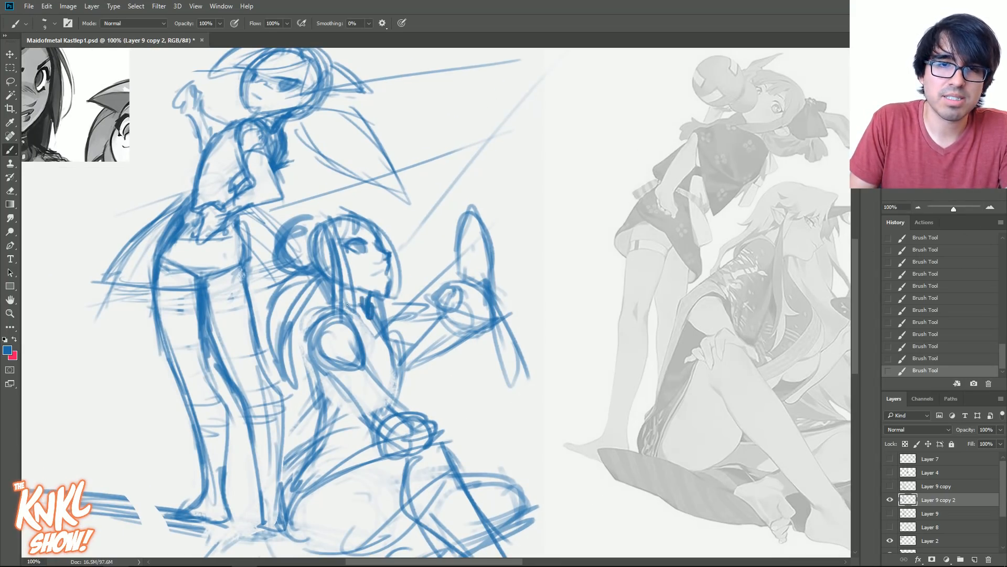
mouse_move(384, 325)
left_mouse_down()
mouse_move(395, 397)
mouse_move(405, 326)
mouse_move(410, 397)
mouse_move(378, 341)
mouse_move(401, 355)
mouse_move(368, 341)
mouse_move(410, 361)
left_mouse_up()
mouse_move(396, 321)
left_mouse_down()
mouse_move(419, 360)
mouse_move(409, 395)
left_mouse_up()
left_click_drag(418, 354, 417, 392)
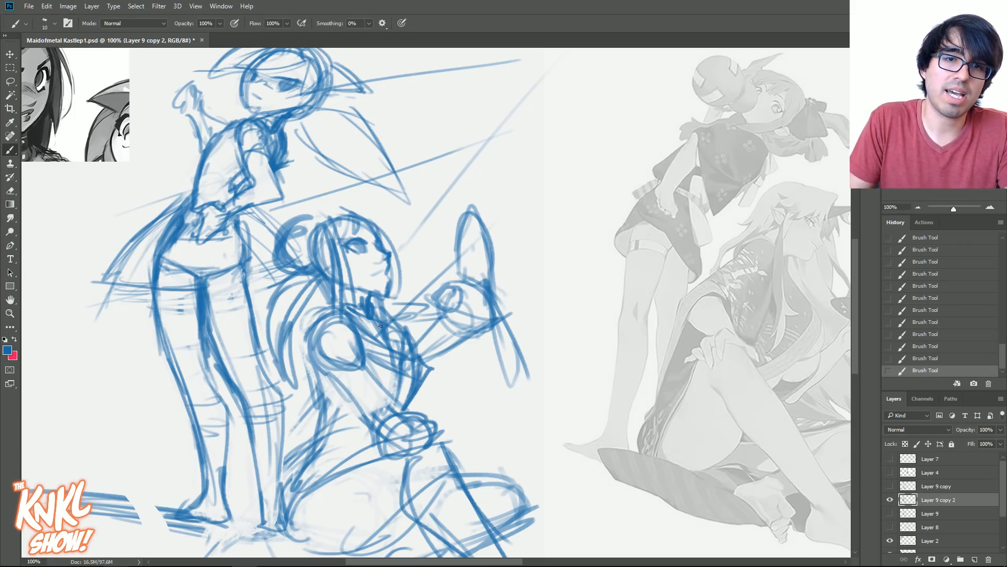
- Clean up the lines on the seated figure's face with the Eraser and redraw her eyebrow
left_click_drag(377, 258, 384, 261)
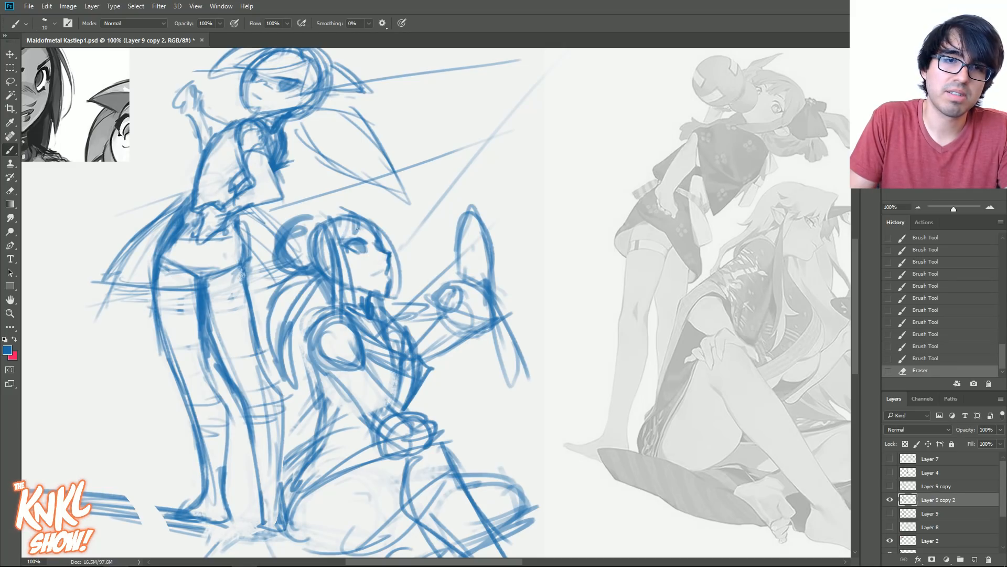
left_click_drag(363, 228, 348, 224)
key("bracketleft")
left_click_drag(363, 228, 345, 227)
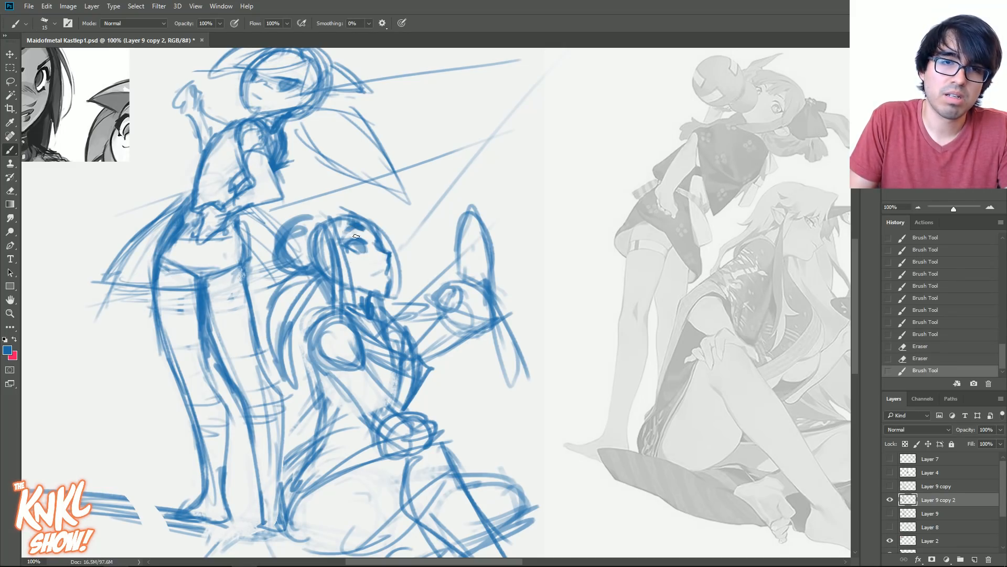
- Draw the seated figure's lips and thicken the hair outline over her brow and crown
left_click_drag(376, 263, 387, 267)
key("bracketleft")
key("bracketright")
key("bracketright")
key("bracketright")
key("bracketright")
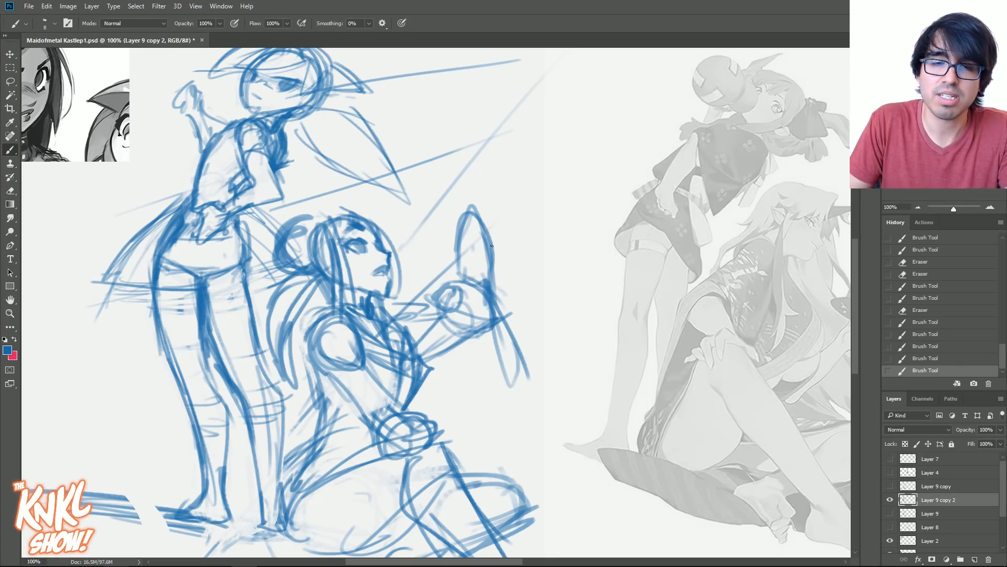
mouse_move(359, 226)
left_mouse_down()
mouse_move(368, 223)
mouse_move(374, 245)
mouse_move(341, 234)
mouse_move(384, 231)
mouse_move(385, 248)
mouse_move(359, 238)
mouse_move(352, 212)
left_mouse_up()
key("bracketleft")
key("bracketleft")
key("bracketleft")
mouse_move(336, 214)
left_mouse_down()
mouse_move(376, 224)
mouse_move(313, 240)
left_mouse_up()
- Reinforce the seated figure's rounded shoulder and the contours of her upper arm running down toward the elbow
key("bracketright")
key("bracketright")
key("bracketright")
left_click_drag(314, 336, 339, 369)
left_click_drag(361, 351, 394, 400)
key("bracketleft")
left_click_drag(325, 365, 373, 418)
left_click_drag(333, 366, 371, 417)
- Draw a belt line across the seated figure's waist and erase the stray lines around her hip
left_click_drag(441, 411, 439, 344)
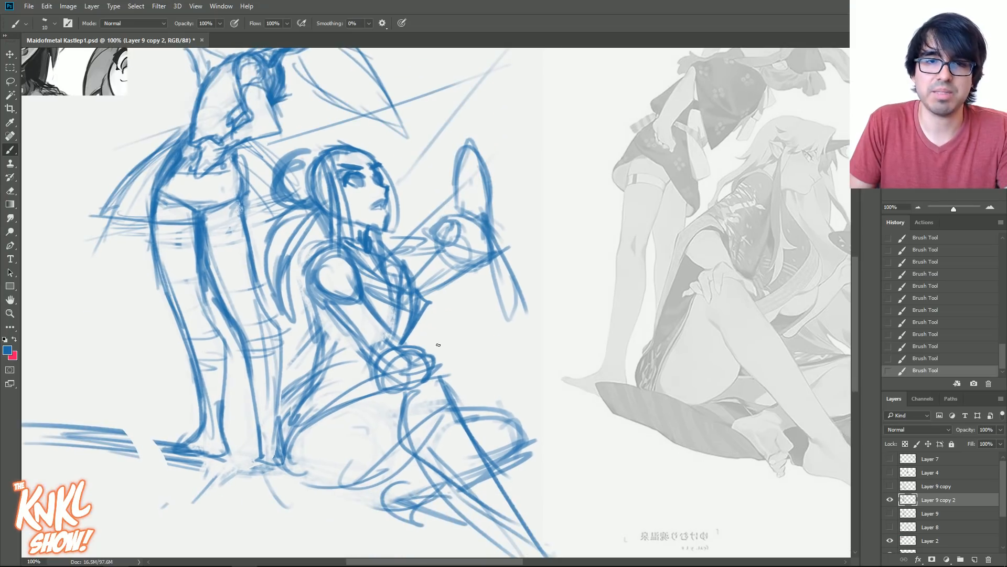
left_click_drag(313, 313, 316, 372)
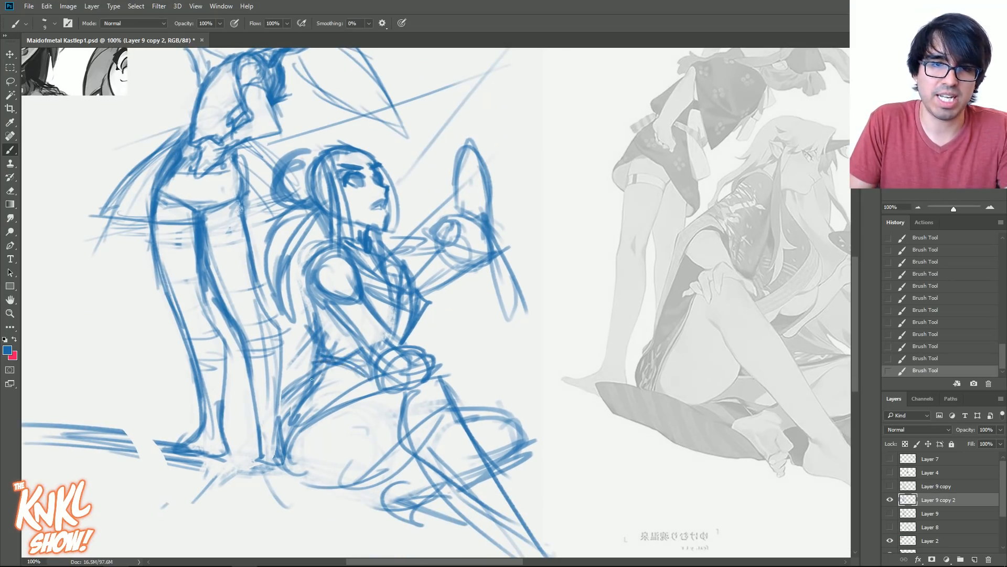
mouse_move(312, 366)
left_mouse_down()
mouse_move(368, 370)
mouse_move(320, 352)
mouse_move(332, 397)
mouse_move(311, 372)
mouse_move(319, 387)
mouse_move(336, 368)
left_mouse_up()
mouse_move(328, 366)
left_mouse_down()
mouse_move(319, 396)
mouse_move(347, 402)
mouse_move(317, 370)
left_mouse_up()
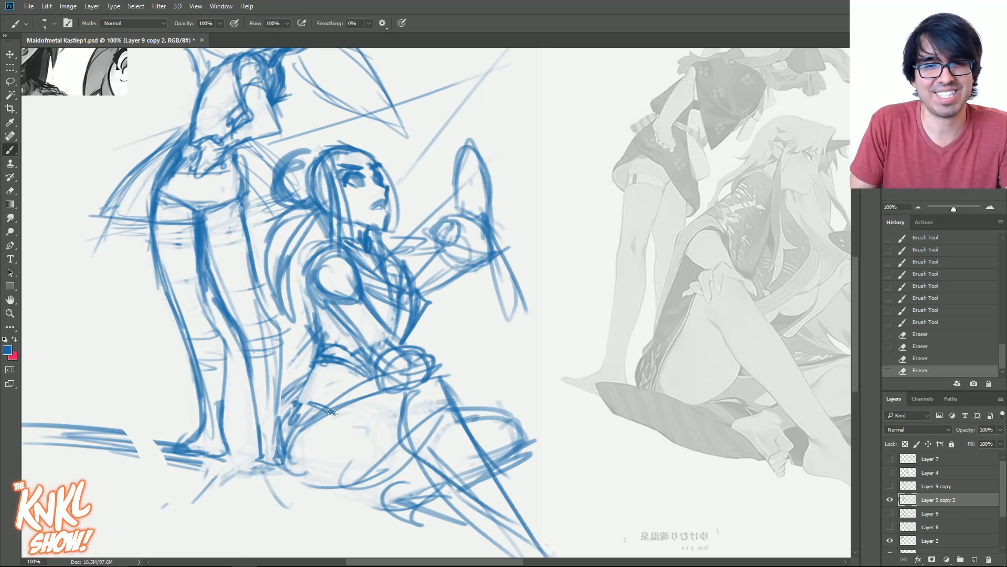
- Sketch an angular pouch-like shape with short inner details hanging behind the seated figure's hip
mouse_move(291, 405)
left_mouse_down()
mouse_move(311, 371)
mouse_move(326, 367)
left_mouse_up()
mouse_move(325, 373)
left_mouse_down()
mouse_move(345, 397)
mouse_move(341, 388)
left_mouse_up()
left_click_drag(311, 364, 295, 385)
mouse_move(301, 367)
left_mouse_down()
mouse_move(283, 401)
mouse_move(307, 428)
mouse_move(264, 445)
mouse_move(296, 373)
mouse_move(282, 421)
mouse_move(308, 418)
mouse_move(313, 390)
mouse_move(290, 440)
left_mouse_up()
key("bracketright")
mouse_move(299, 408)
left_mouse_down()
mouse_move(317, 375)
mouse_move(287, 400)
left_mouse_up()
key("bracketleft")
key("bracketleft")
left_click_drag(293, 400, 273, 399)
left_click_drag(310, 371, 317, 369)
mouse_move(301, 392)
left_mouse_down()
mouse_move(316, 377)
mouse_move(284, 400)
left_mouse_up()
left_click_drag(318, 372, 297, 404)
mouse_move(304, 398)
left_mouse_down()
mouse_move(283, 407)
mouse_move(283, 420)
mouse_move(332, 377)
mouse_move(332, 407)
mouse_move(287, 448)
left_mouse_up()
- Draw the rounded contour of the seated figure's buttock and the back of her thigh with a larger brush
key("bracketright")
mouse_move(334, 407)
left_mouse_down()
mouse_move(316, 422)
mouse_move(367, 469)
left_mouse_up()
left_click_drag(330, 404, 376, 468)
left_click_drag(352, 387, 376, 464)
left_click_drag(345, 420, 336, 464)
left_click_drag(349, 410, 368, 463)
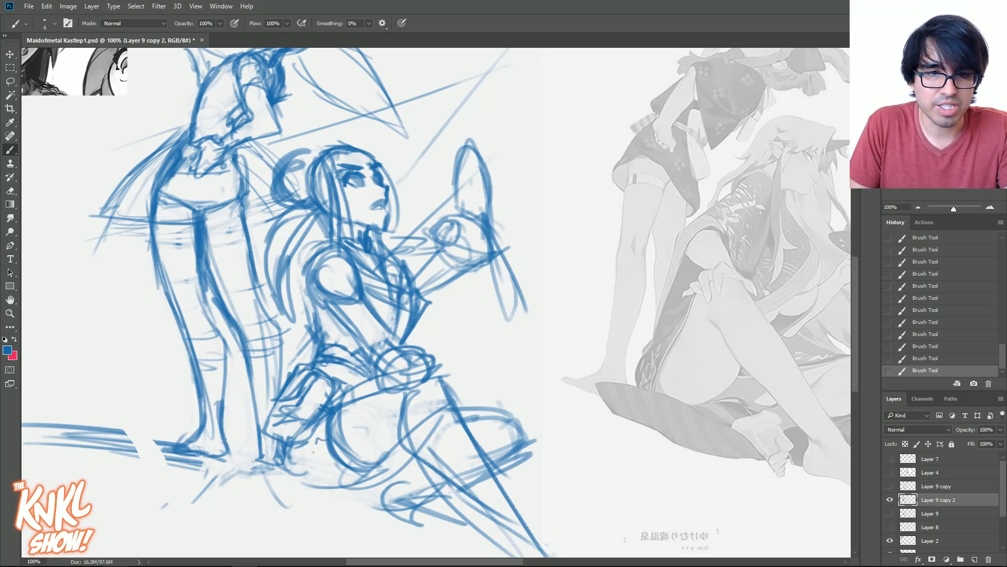
- Draw the ground contact line beneath the seated figure and strengthen the upper edge of her thigh
mouse_move(274, 468)
left_mouse_down()
mouse_move(341, 488)
mouse_move(379, 470)
left_mouse_up()
left_click_drag(306, 460, 329, 426)
left_click_drag(395, 452, 374, 480)
mouse_move(341, 407)
left_mouse_down()
mouse_move(383, 389)
mouse_move(399, 374)
left_mouse_up()
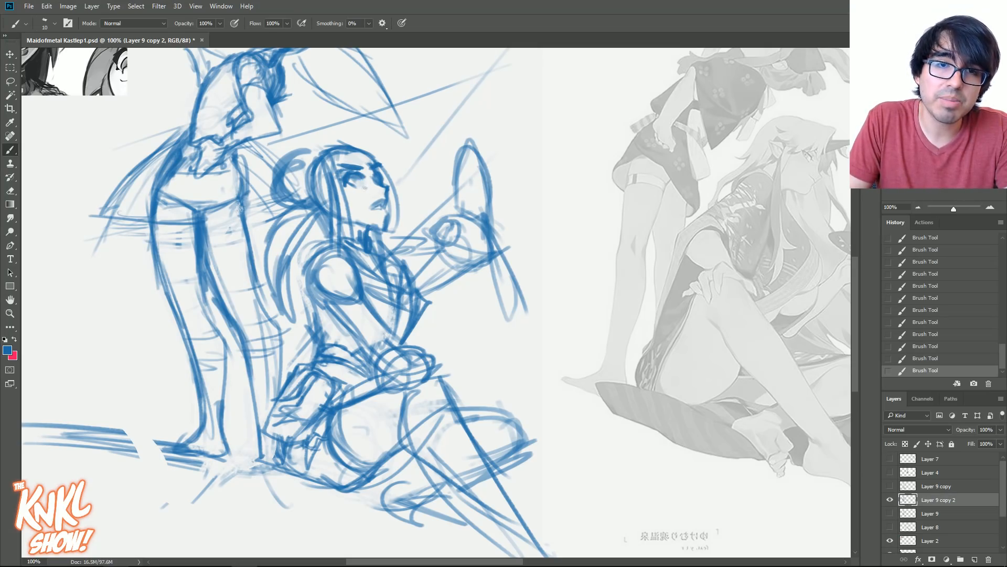
- Darken the seated figure's eye and redraw the hair strands framing her face
left_click_drag(357, 183, 360, 186)
mouse_move(357, 176)
left_mouse_down()
mouse_move(365, 152)
mouse_move(349, 152)
mouse_move(372, 154)
mouse_move(394, 171)
left_mouse_up()
left_click_drag(363, 150, 398, 178)
mouse_move(318, 157)
left_mouse_down()
mouse_move(372, 152)
mouse_move(325, 204)
left_mouse_up()
- Shade in the seated figure's hair bun, back hair and ponytail with an enlarged brush
key("bracketright")
key("bracketright")
key("bracketright")
mouse_move(321, 181)
left_mouse_down()
mouse_move(326, 205)
mouse_move(293, 166)
left_mouse_up()
key("bracketright")
left_click_drag(309, 218, 291, 234)
left_click_drag(309, 211, 274, 262)
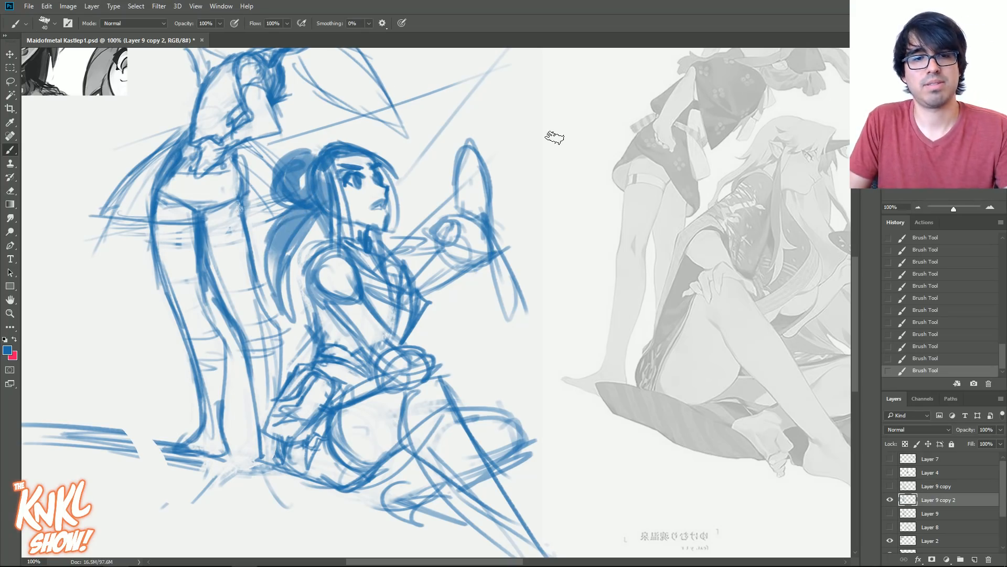
- Flip the canvas horizontally and redraw the seated figure's extended lower leg down to the ankle
key("ctrl+shift+h")
left_click_drag(662, 285, 481, 299)
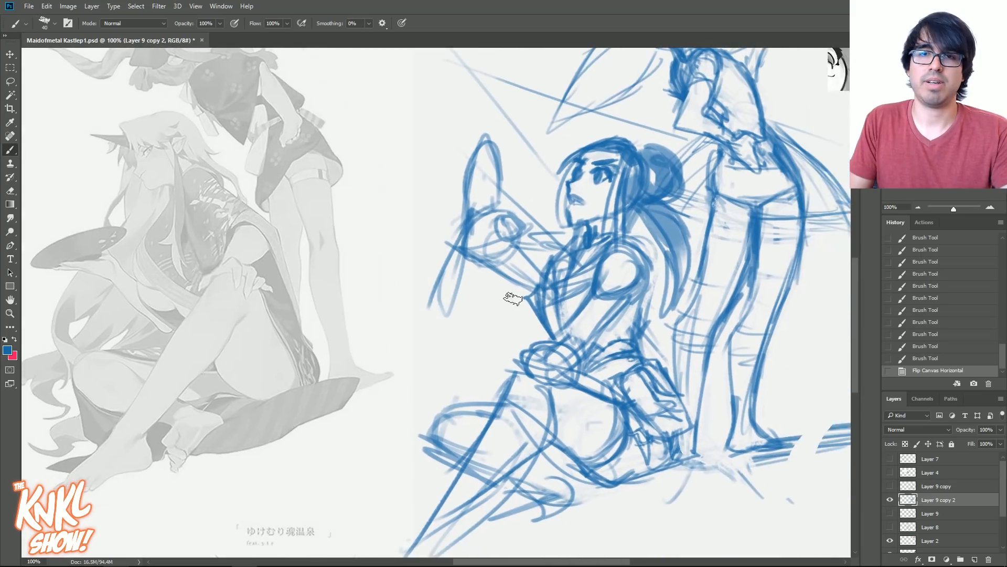
mouse_move(595, 308)
left_mouse_down()
mouse_move(501, 420)
mouse_move(503, 391)
mouse_move(484, 387)
mouse_move(544, 414)
mouse_move(498, 381)
left_mouse_up()
mouse_move(567, 420)
left_mouse_down()
mouse_move(445, 318)
mouse_move(419, 341)
mouse_move(424, 324)
left_mouse_up()
left_click_drag(444, 383, 488, 299)
key("bracketleft")
left_click_drag(438, 363, 415, 403)
left_click_drag(439, 345, 374, 462)
key("bracketright")
left_click_drag(469, 407, 369, 515)
left_click_drag(368, 463, 374, 482)
mouse_move(364, 471)
left_mouse_down()
mouse_move(334, 508)
mouse_move(382, 433)
left_mouse_up()
- Draw the seated figure's extended foot with its instep, sole and pointed toe
key("bracketleft")
key("bracketleft")
key("bracketleft")
mouse_move(387, 398)
left_mouse_down()
mouse_move(416, 429)
mouse_move(388, 394)
left_mouse_up()
left_click_drag(415, 425, 408, 461)
mouse_move(427, 422)
left_mouse_down()
mouse_move(406, 465)
mouse_move(382, 476)
left_mouse_up()
key("bracketright")
mouse_move(380, 410)
left_mouse_down()
mouse_move(348, 446)
mouse_move(307, 462)
left_mouse_up()
key("bracketleft")
mouse_move(307, 462)
left_mouse_down()
mouse_move(370, 435)
mouse_move(375, 453)
mouse_move(375, 403)
left_mouse_up()
mouse_move(375, 402)
left_mouse_down()
mouse_move(384, 417)
mouse_move(404, 409)
left_mouse_up()
key("bracketright")
- Sketch the seated figure's second foot tucked under the bent leg
mouse_move(507, 370)
left_mouse_down()
mouse_move(544, 397)
mouse_move(520, 416)
left_mouse_up()
left_click_drag(536, 416, 508, 418)
mouse_move(525, 382)
left_mouse_down()
mouse_move(446, 443)
mouse_move(469, 448)
left_mouse_up()
mouse_move(481, 406)
left_mouse_down()
mouse_move(450, 429)
mouse_move(477, 446)
left_mouse_up()
mouse_move(495, 424)
left_mouse_down()
mouse_move(475, 444)
mouse_move(515, 417)
left_mouse_up()
mouse_move(484, 393)
left_mouse_down()
mouse_move(471, 420)
mouse_move(479, 382)
mouse_move(459, 421)
left_mouse_up()
- Strengthen the ground line beneath the seated figure from the tucked foot back toward her hip
mouse_move(499, 363)
left_mouse_down()
mouse_move(556, 383)
mouse_move(620, 376)
left_mouse_up()
left_click_drag(619, 379, 587, 394)
mouse_move(545, 370)
left_mouse_down()
mouse_move(582, 383)
mouse_move(649, 374)
mouse_move(633, 373)
left_mouse_up()
key("bracketleft")
mouse_move(614, 373)
left_mouse_down()
mouse_move(590, 389)
mouse_move(604, 390)
left_mouse_up()
- Add broad ground shadow strokes beneath the seated figure's extended foot
left_click_drag(293, 362, 390, 401)
left_click_drag(319, 386, 330, 391)
left_click_drag(359, 443, 436, 461)
left_click(906, 310)
key("bracketright")
key("bracketright")
left_click_drag(315, 455, 412, 460)
mouse_move(258, 481)
left_mouse_down()
mouse_move(319, 476)
mouse_move(239, 509)
left_mouse_up()
- Sketch pointed rock shapes and rough ground lines behind the standing figure's feet
left_click_drag(653, 372, 690, 354)
mouse_move(704, 315)
left_mouse_down()
mouse_move(655, 367)
mouse_move(742, 358)
mouse_move(778, 341)
left_mouse_up()
key("bracketleft")
key("bracketleft")
key("bracketleft")
left_click_drag(651, 331, 578, 422)
left_click_drag(657, 408, 731, 401)
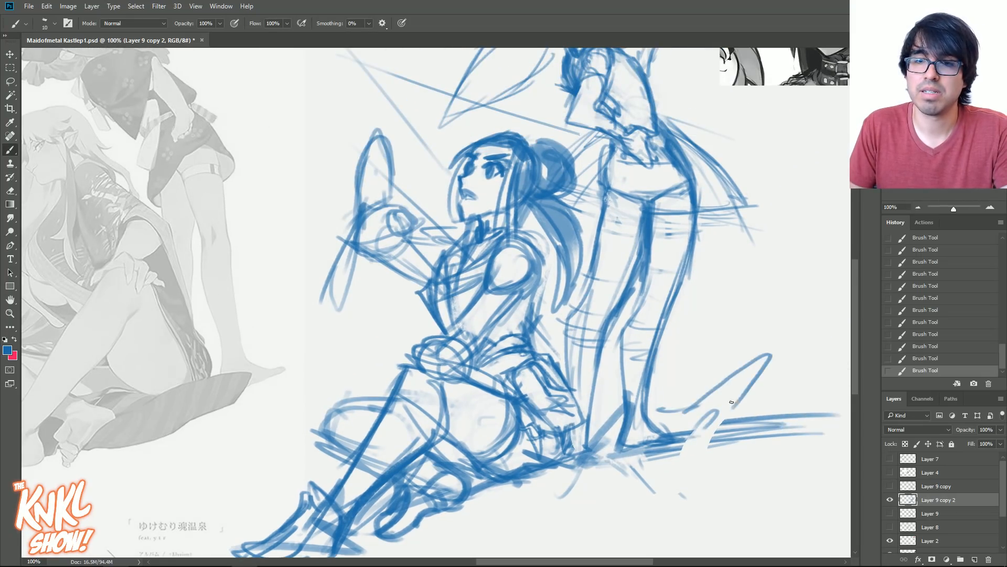
left_click_drag(775, 345, 691, 415)
left_click_drag(725, 421, 849, 403)
mouse_move(766, 398)
left_mouse_down()
mouse_move(810, 414)
mouse_move(841, 405)
left_mouse_up()
left_click(666, 421)
- Thicken the contour of the standing figure's calf and darken the ground around her feet
mouse_move(622, 403)
left_mouse_down()
mouse_move(595, 420)
mouse_move(568, 346)
mouse_move(566, 317)
mouse_move(594, 280)
mouse_move(606, 210)
left_mouse_up()
key("[")
key("[")
key("]")
key("]")
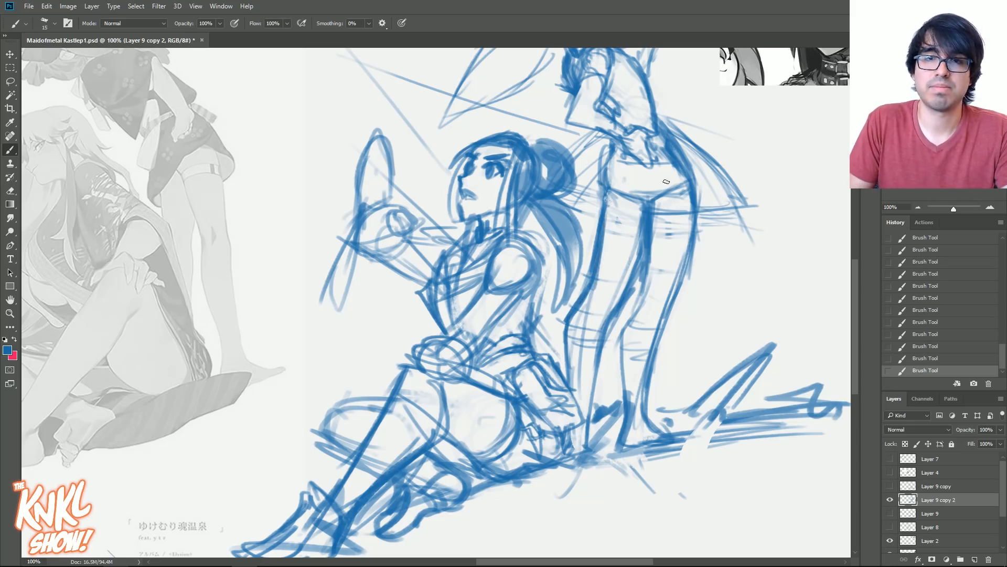
key("ctrl+minus")
left_click_drag(654, 363, 660, 406)
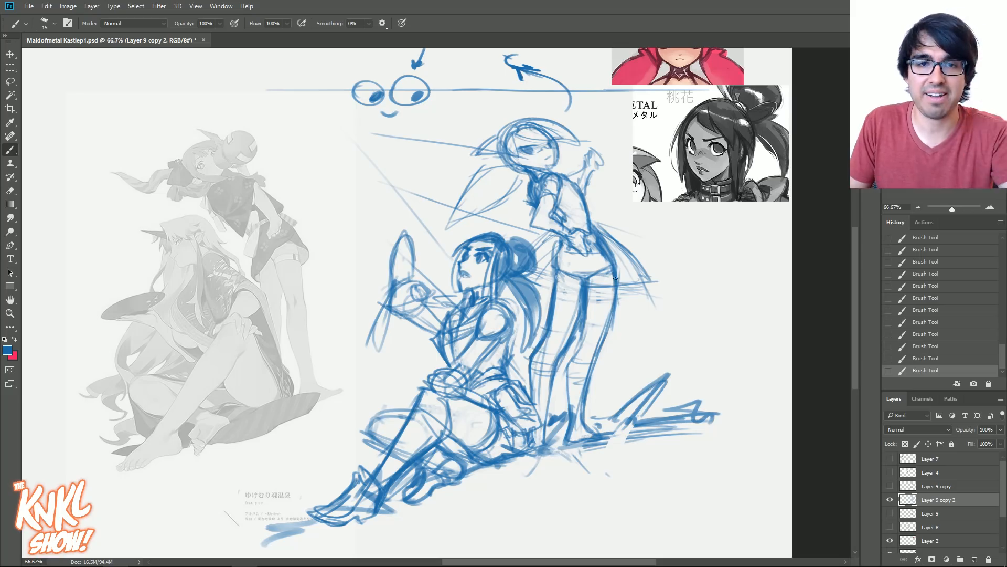
- Select the long blade-like object in the seated figure's raised hand and rotate it slightly clockwise
key("l")
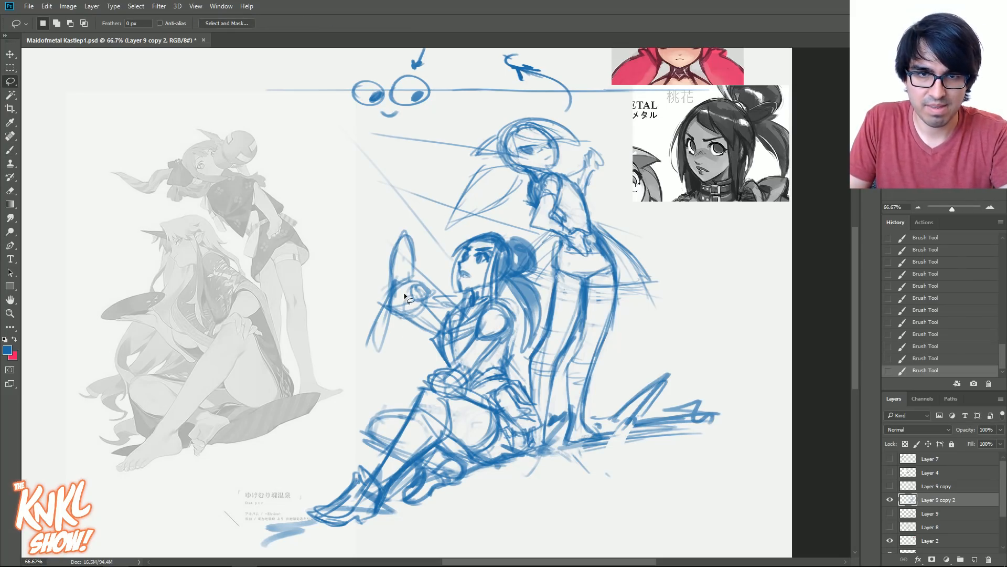
mouse_move(420, 277)
left_mouse_down()
mouse_move(373, 296)
mouse_move(397, 331)
mouse_move(398, 297)
left_mouse_up()
key("ctrl+t")
left_click_drag(429, 219, 422, 246)
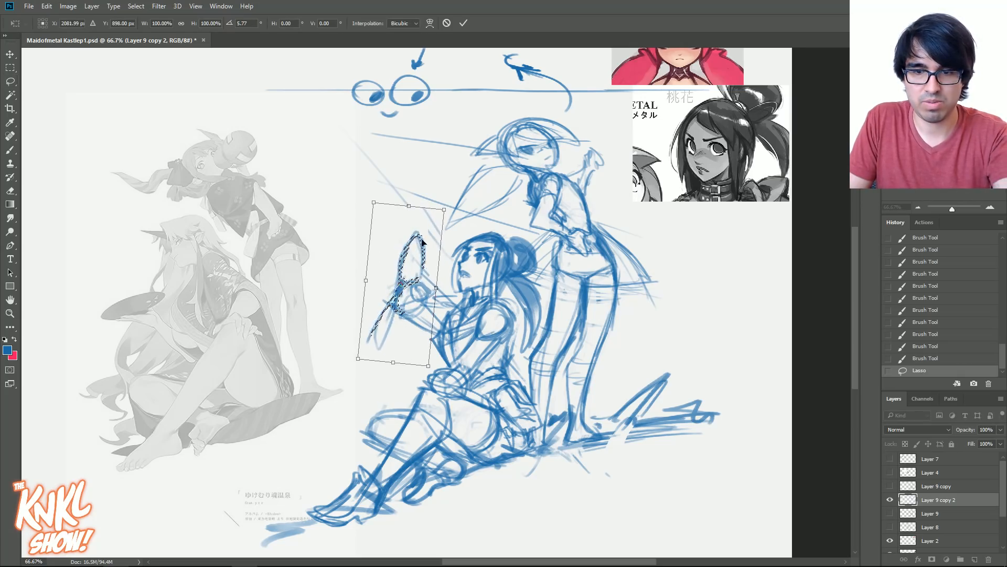
key("Return")
key("ctrl+d")
- Select the seated figure's raised hand with the held object and move it up and away from her face
mouse_move(411, 311)
left_mouse_down()
mouse_move(396, 329)
mouse_move(362, 305)
mouse_move(370, 303)
left_mouse_up()
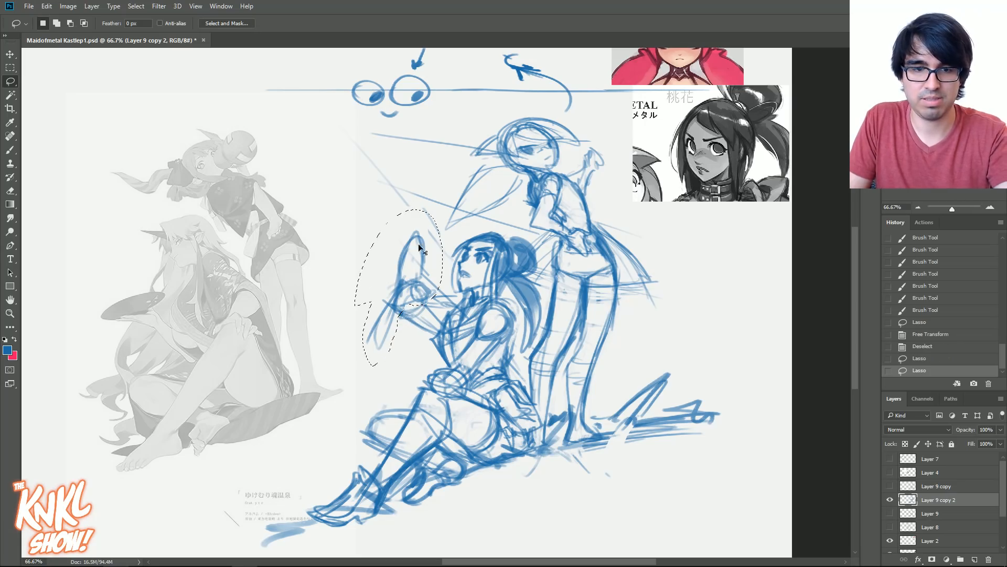
left_click(10, 54)
left_click_drag(425, 286, 412, 254)
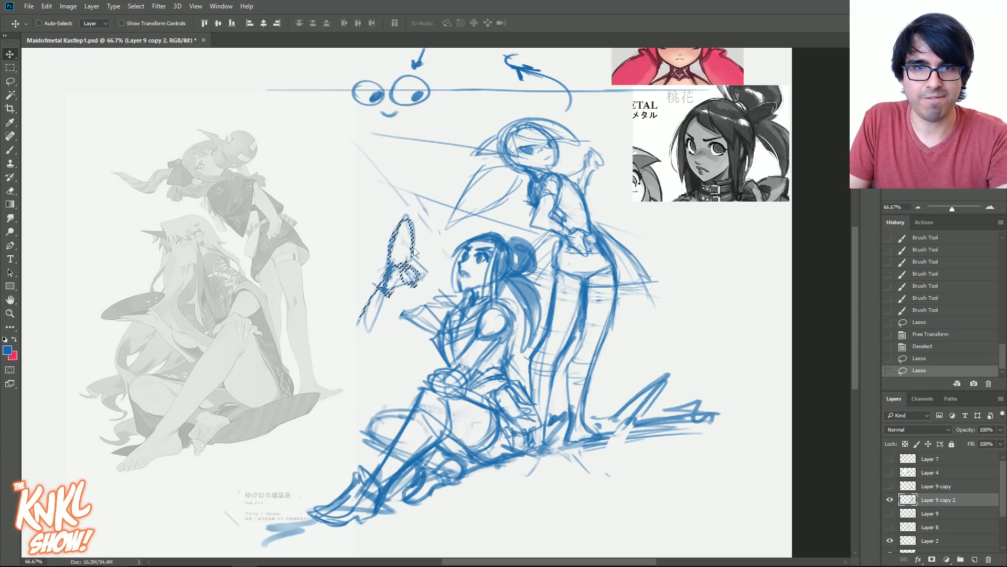
key("l")
left_click(430, 240)
key("b")
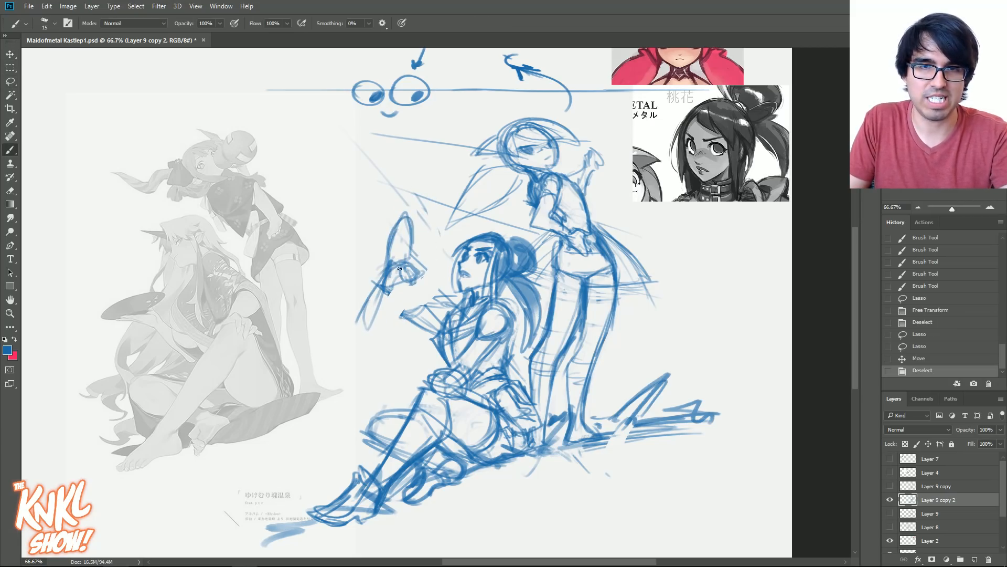
- Redraw the seated figure's forearm to connect the elbow to the moved hand and erase the stray lines beside it
left_click_drag(439, 327, 425, 306)
left_click_drag(440, 326, 428, 303)
left_click_drag(423, 299, 455, 297)
key("bracketright")
mouse_move(418, 299)
left_mouse_down()
mouse_move(436, 324)
mouse_move(391, 288)
mouse_move(410, 284)
left_mouse_up()
key("bracketleft")
key("bracketleft")
mouse_move(432, 299)
left_mouse_down()
mouse_move(411, 285)
mouse_move(392, 294)
left_mouse_up()
left_click_drag(390, 296, 411, 286)
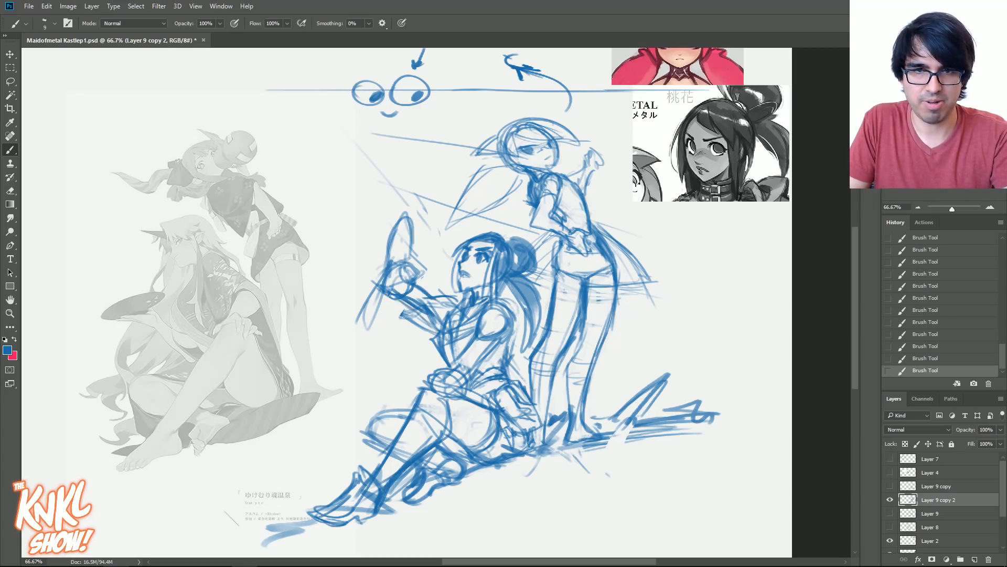
left_click_drag(446, 292, 440, 294)
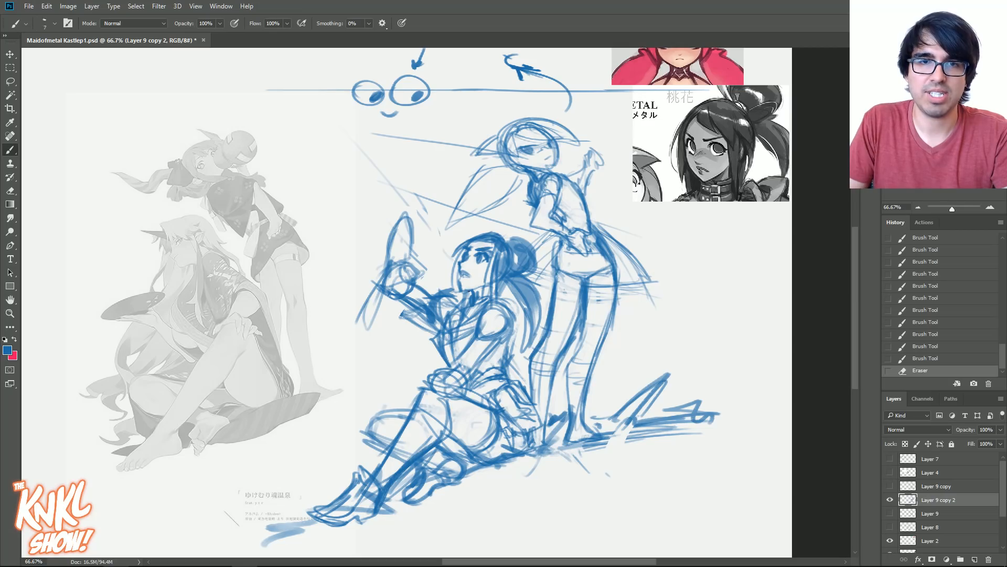
- Reinforce the seated figure's shoulder, waist and hair bun with darker strokes
key("bracketright")
mouse_move(483, 287)
left_mouse_down()
mouse_move(464, 291)
mouse_move(485, 287)
mouse_move(513, 326)
left_mouse_up()
left_click_drag(467, 372, 452, 368)
left_click_drag(438, 353, 466, 383)
left_click_drag(512, 245, 519, 265)
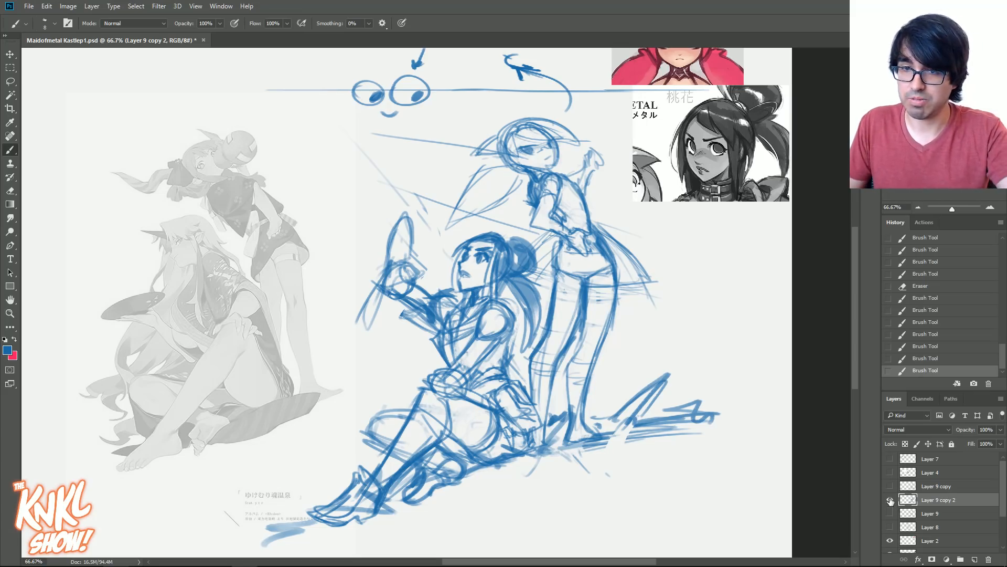
- Duplicate Layer 9 copy 2 with the original hidden, and erase the standing figure's hips, skirt and legs on the copy
key("ctrl+j")
left_click(890, 513)
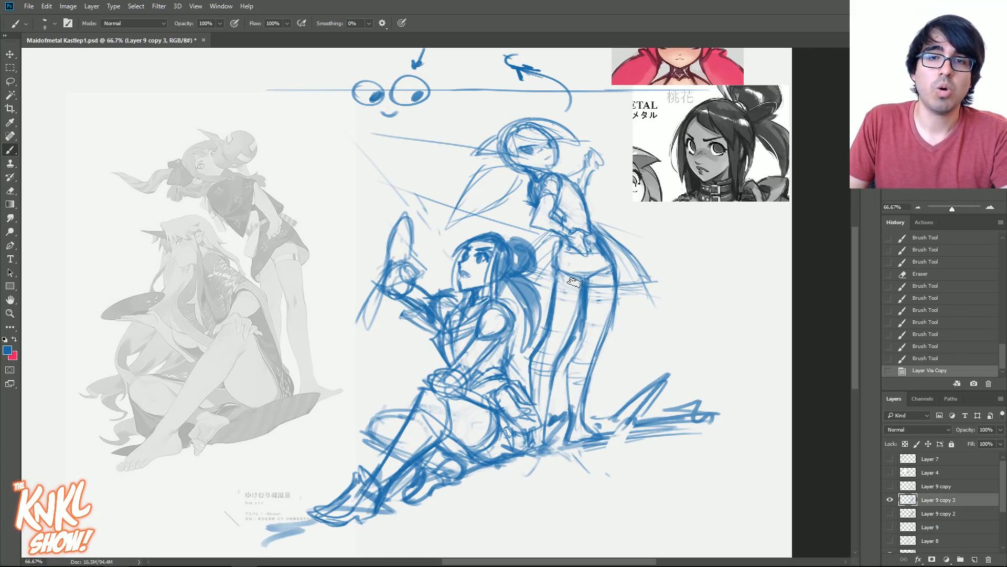
mouse_move(573, 279)
left_mouse_down()
mouse_move(569, 336)
mouse_move(543, 368)
mouse_move(577, 354)
mouse_move(569, 276)
mouse_move(577, 270)
mouse_move(603, 294)
mouse_move(566, 423)
left_mouse_up()
mouse_move(624, 252)
left_mouse_down()
mouse_move(614, 278)
mouse_move(624, 348)
mouse_move(601, 314)
mouse_move(582, 317)
mouse_move(589, 267)
mouse_move(598, 286)
left_mouse_up()
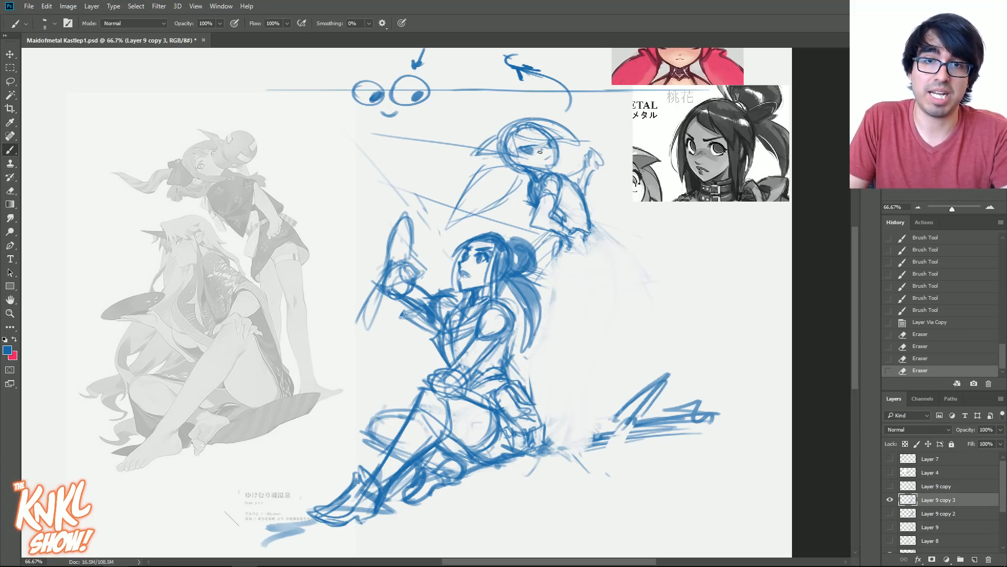
- Clean up the standing figure's face and rough in her hand and the hip line below the waist
left_click_drag(537, 142, 541, 145)
left_click_drag(537, 148, 547, 171)
left_click_drag(580, 249, 588, 239)
left_click_drag(576, 239, 586, 252)
mouse_move(586, 250)
left_mouse_down()
mouse_move(589, 235)
mouse_move(603, 240)
left_mouse_up()
left_click_drag(592, 229, 615, 252)
left_click_drag(601, 235, 625, 261)
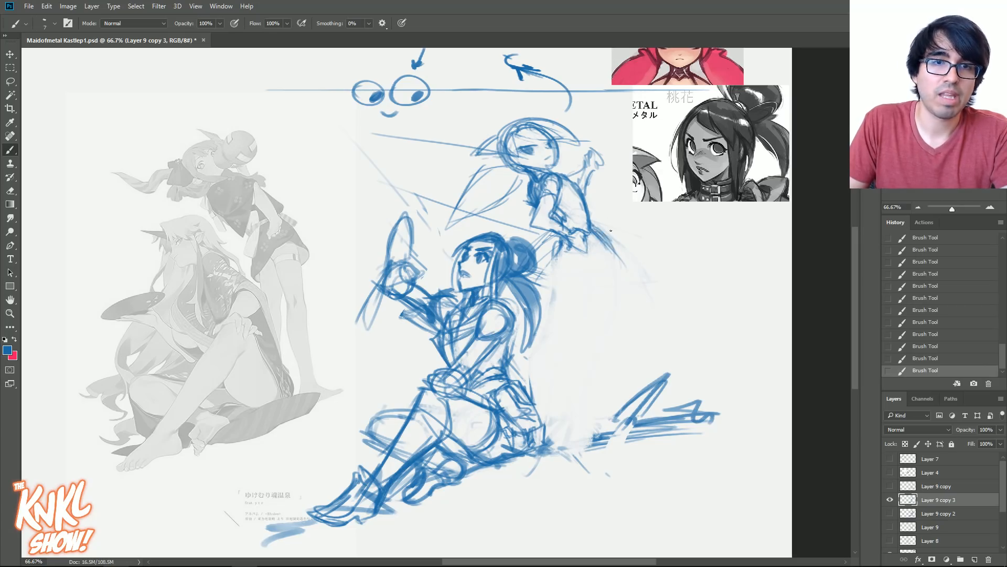
left_click_drag(594, 230, 618, 270)
left_click_drag(556, 249, 558, 256)
- Mark the reference figure's hip with a curve and two arrows, and undo the marks
left_click_drag(324, 177, 307, 213)
mouse_move(302, 195)
left_mouse_down()
mouse_move(317, 208)
mouse_move(300, 254)
left_mouse_up()
mouse_move(284, 210)
left_mouse_down()
mouse_move(301, 266)
mouse_move(302, 251)
left_mouse_up()
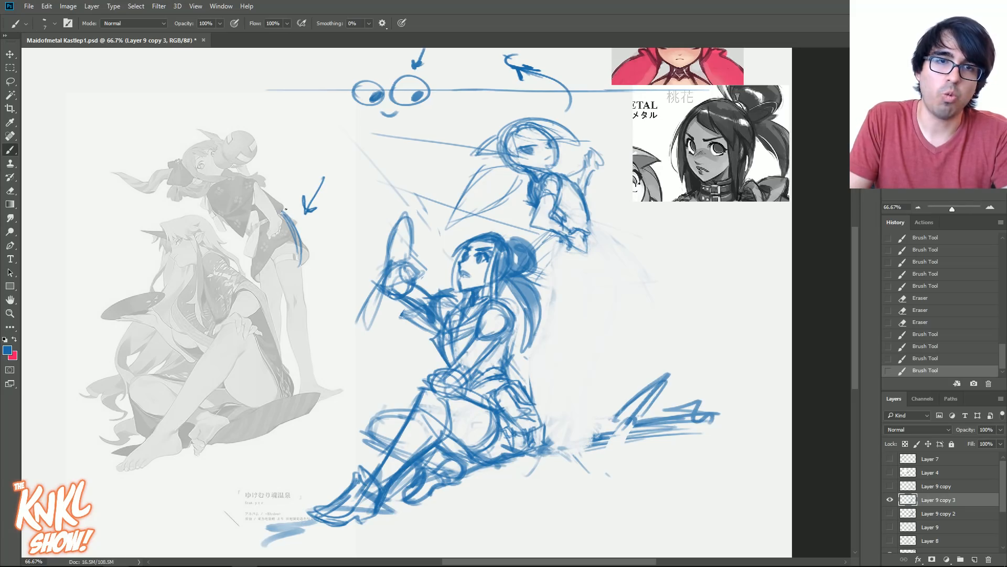
left_click_drag(288, 152, 280, 189)
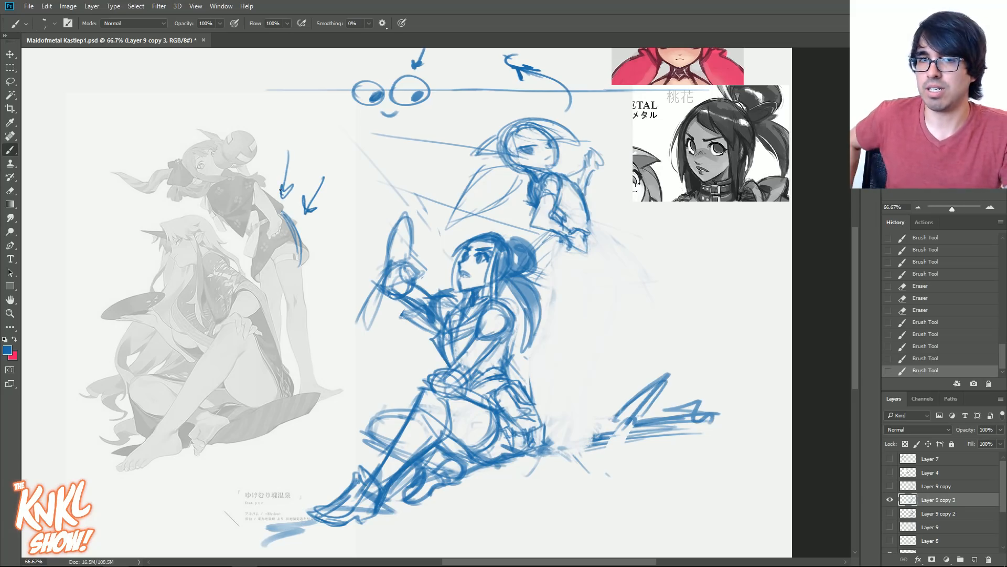
left_click(920, 310)
- Draw the standing figure's rear hip curve and continue it into the outer leg contour down to the ground
mouse_move(590, 223)
left_mouse_down()
mouse_move(606, 252)
mouse_move(613, 272)
left_mouse_up()
mouse_move(597, 228)
left_mouse_down()
mouse_move(613, 273)
mouse_move(616, 257)
mouse_move(615, 292)
left_mouse_up()
left_click_drag(614, 252, 587, 431)
mouse_move(603, 250)
left_mouse_down()
mouse_move(611, 272)
mouse_move(598, 315)
left_mouse_up()
- Sketch the standing figure's short flared skirt with a slanted hem and a pointed tail at the back
left_click_drag(558, 268, 605, 287)
left_click_drag(551, 268, 613, 292)
left_click_drag(601, 232, 648, 313)
left_click_drag(616, 257, 645, 302)
mouse_move(557, 266)
left_mouse_down()
mouse_move(653, 313)
mouse_move(626, 302)
left_mouse_up()
mouse_move(527, 276)
left_mouse_down()
mouse_move(576, 283)
mouse_move(547, 268)
left_mouse_up()
mouse_move(565, 230)
left_mouse_down()
mouse_move(542, 245)
mouse_move(649, 309)
left_mouse_up()
left_click_drag(544, 264, 656, 325)
- Outline the standing figure's rear leg from the thigh under the skirt down to the ankle
left_click_drag(608, 286, 580, 400)
left_click_drag(609, 261, 578, 401)
mouse_move(601, 335)
left_mouse_down()
mouse_move(585, 442)
mouse_move(567, 446)
mouse_move(568, 393)
left_mouse_up()
left_click_drag(571, 445, 571, 373)
left_click_drag(569, 426, 566, 360)
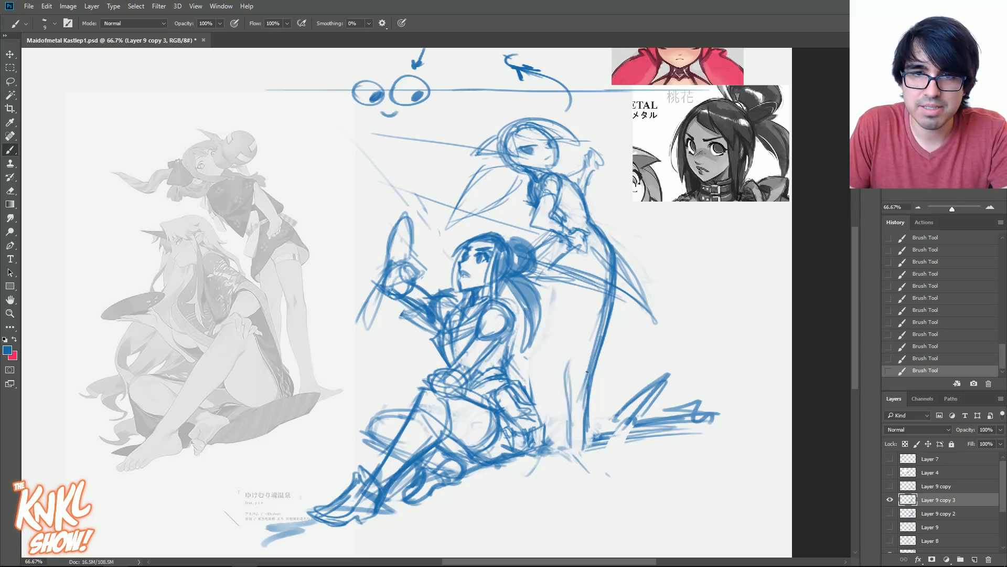
mouse_move(568, 398)
left_mouse_down()
mouse_move(587, 290)
mouse_move(576, 270)
left_mouse_up()
left_click_drag(580, 275, 586, 326)
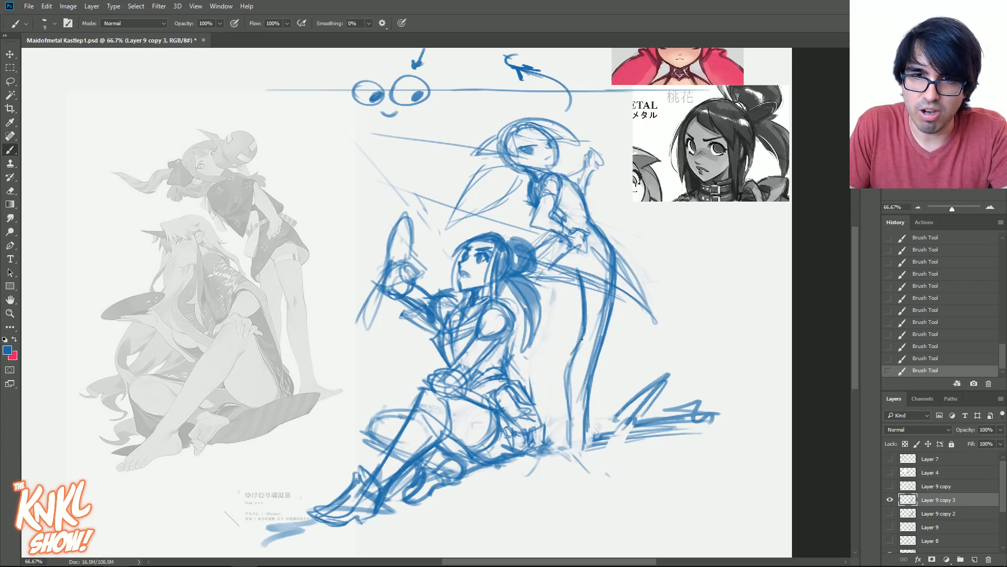
left_click_drag(571, 366, 571, 437)
left_click_drag(570, 379, 571, 422)
left_click_drag(573, 403, 576, 436)
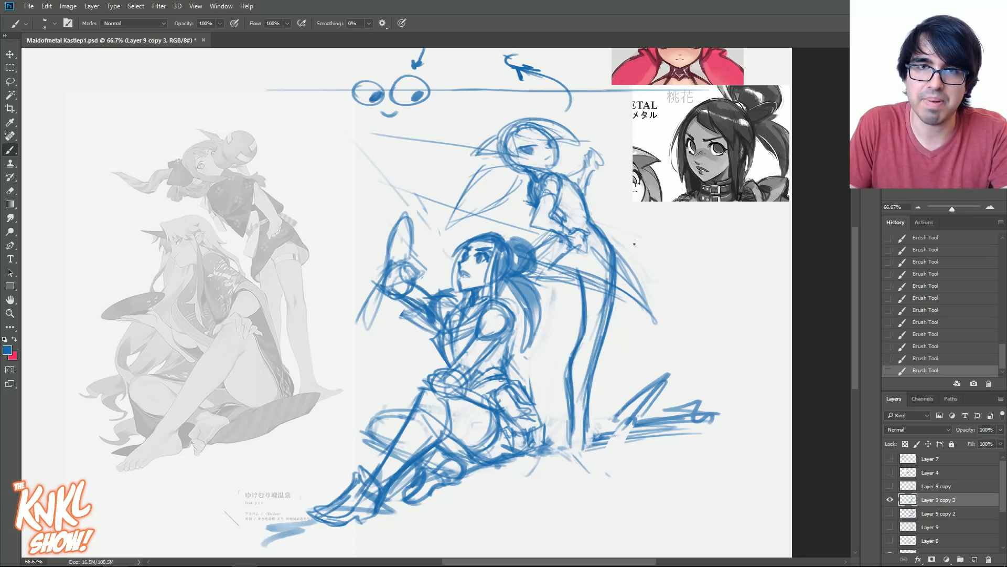
left_click_drag(571, 369, 572, 440)
mouse_move(585, 437)
left_mouse_down()
mouse_move(584, 322)
mouse_move(604, 330)
mouse_move(576, 423)
mouse_move(572, 415)
left_mouse_up()
- Refine the rear leg's knee and calf contours and slim the lower leg
mouse_move(603, 339)
left_mouse_down()
mouse_move(610, 294)
mouse_move(582, 324)
left_mouse_up()
left_click_drag(585, 289, 584, 308)
left_click_drag(586, 307, 582, 331)
left_click_drag(587, 282, 583, 330)
mouse_move(580, 338)
left_mouse_down()
mouse_move(584, 322)
mouse_move(575, 350)
left_mouse_up()
left_click_drag(582, 295, 582, 312)
left_click_drag(578, 343, 569, 364)
left_click_drag(584, 304, 573, 353)
mouse_move(577, 340)
left_mouse_down()
mouse_move(569, 406)
mouse_move(586, 389)
left_mouse_up()
left_click_drag(585, 432, 593, 367)
left_click_drag(584, 404, 604, 322)
left_click_drag(591, 364, 606, 309)
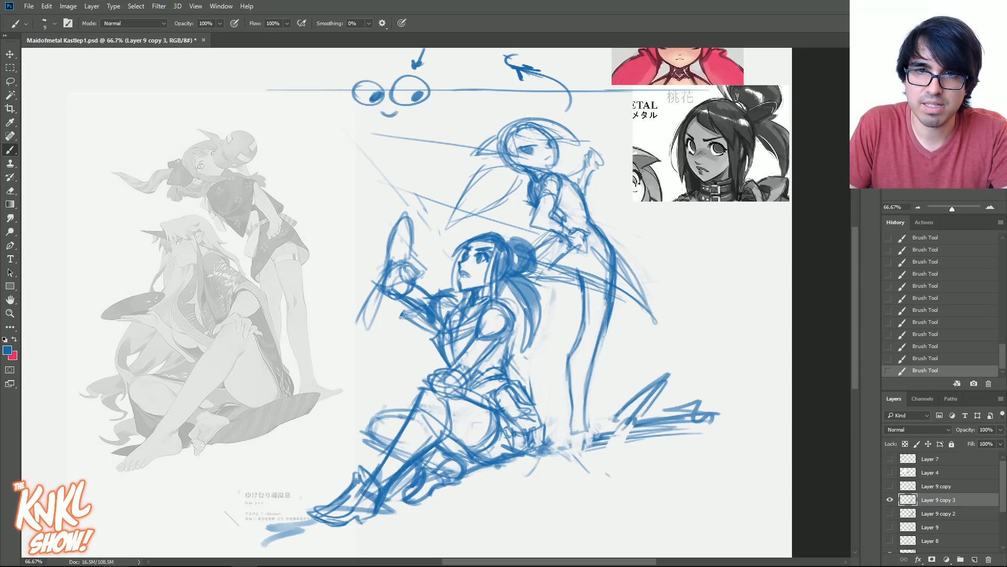
- Sketch the standing figure's front leg beside the rear one, from the skirt hem to the ground
left_click_drag(556, 277, 556, 306)
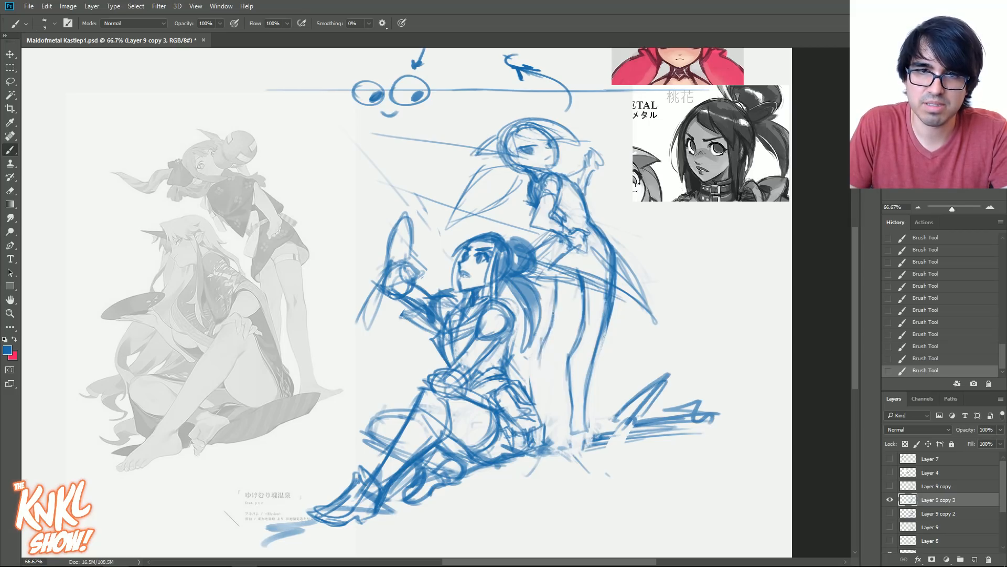
left_click_drag(579, 302, 566, 331)
left_click_drag(555, 395, 564, 349)
left_click_drag(543, 412, 541, 357)
mouse_move(535, 417)
left_mouse_down()
mouse_move(545, 370)
mouse_move(556, 385)
left_mouse_up()
left_click_drag(580, 292, 554, 394)
- Lasso the whole standing figure, move it slightly down behind the seated figure, and deselect
key("l")
left_click_drag(546, 274, 537, 272)
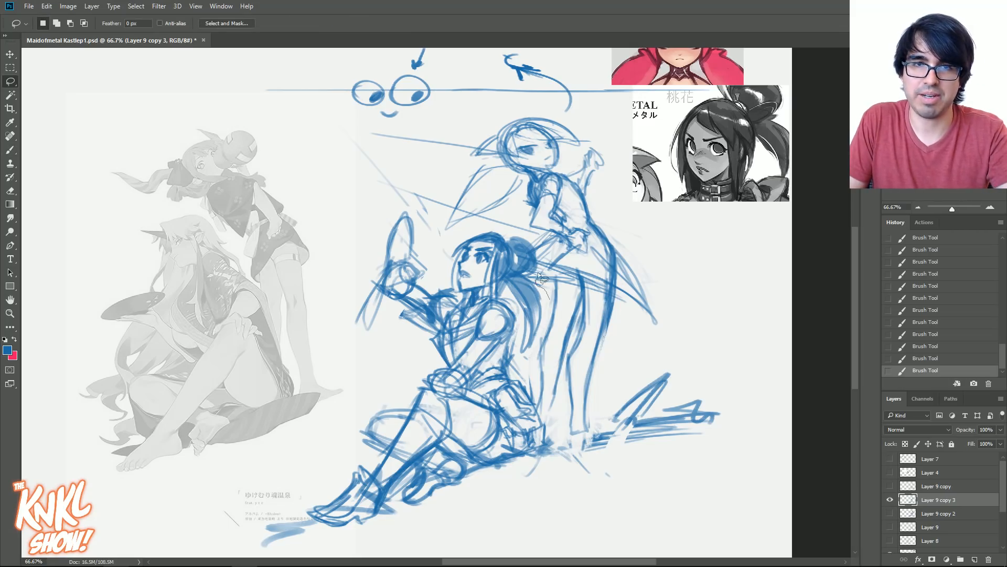
mouse_move(503, 227)
left_mouse_down()
mouse_move(479, 123)
mouse_move(687, 278)
mouse_move(620, 416)
mouse_move(545, 423)
mouse_move(543, 302)
left_mouse_up()
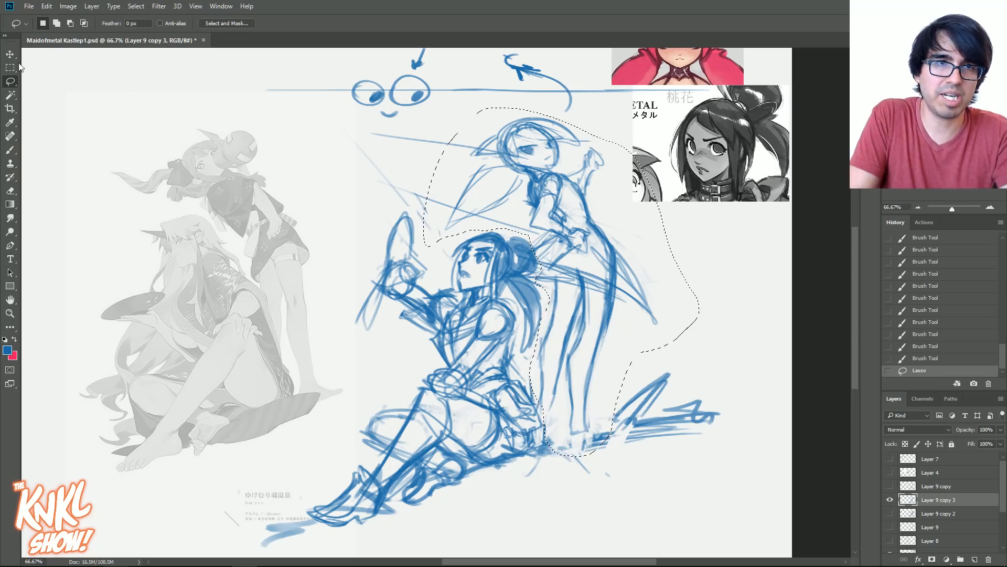
key("v")
mouse_move(575, 269)
left_mouse_down()
mouse_move(591, 287)
mouse_move(593, 273)
mouse_move(577, 282)
left_mouse_up()
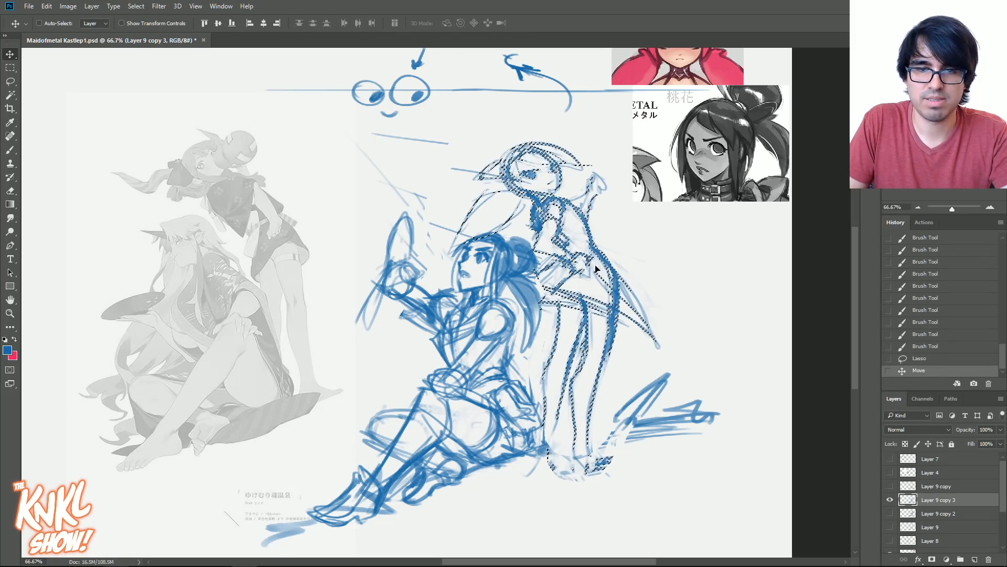
key("l")
key("ctrl+d")
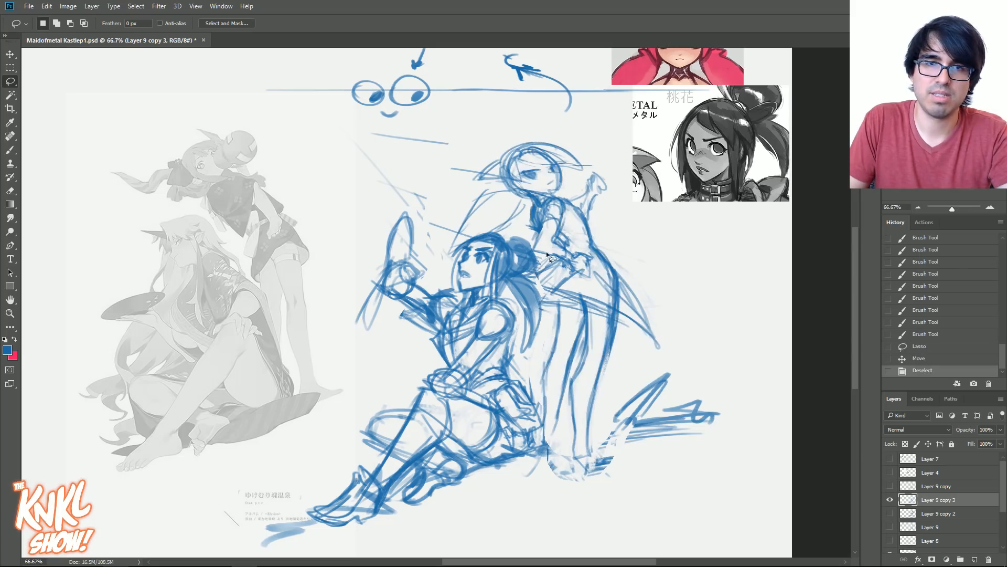
- Touch up the ground at the standing figure's feet and fill both legs with a flat blue tone
key("b")
left_click_drag(553, 452, 567, 456)
mouse_move(545, 447)
left_mouse_down()
mouse_move(573, 457)
mouse_move(581, 445)
mouse_move(628, 433)
left_mouse_up()
left_click_drag(611, 328, 581, 320)
key("bracketright")
key("bracketright")
key("bracketright")
key("bracketright")
key("bracketright")
mouse_move(551, 449)
left_mouse_down()
mouse_move(569, 322)
mouse_move(571, 362)
left_mouse_up()
key("bracketright")
key("bracketright")
key("bracketright")
key("bracketright")
left_click_drag(596, 331, 581, 447)
- Fill the standing figure's skirt and torso with the blue tone using a smaller brush
key("bracketleft")
mouse_move(550, 281)
left_mouse_down()
mouse_move(595, 294)
mouse_move(604, 265)
mouse_move(592, 268)
mouse_move(576, 218)
mouse_move(574, 254)
left_mouse_up()
key("bracketleft")
key("bracketleft")
key("bracketleft")
left_click_drag(572, 223, 569, 234)
left_click_drag(543, 273, 557, 263)
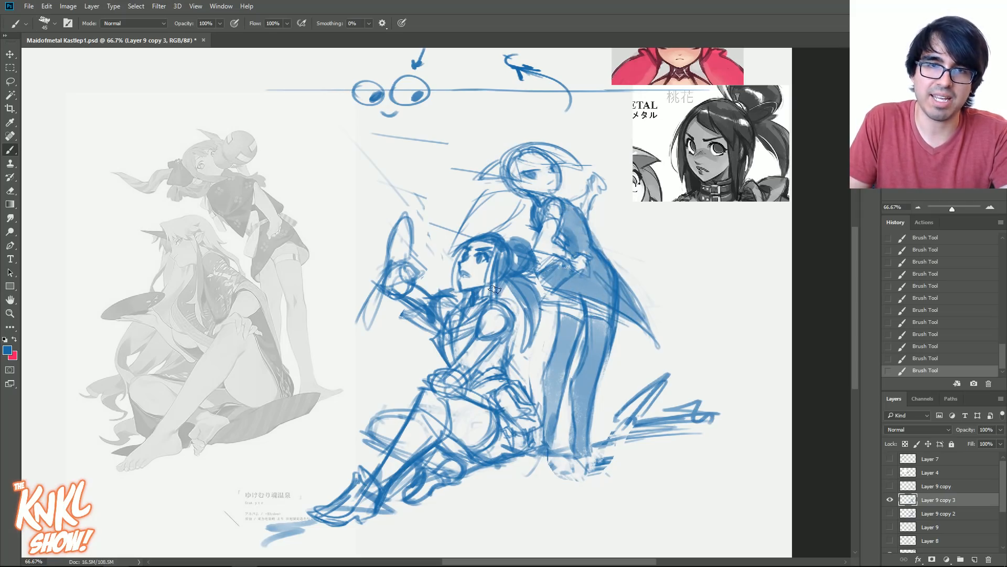
- Shade the seated figure's top and waist, leaving the shoulder and the hand on the knee light
key("bracketleft")
mouse_move(513, 320)
left_mouse_down()
mouse_move(499, 298)
mouse_move(517, 317)
mouse_move(511, 344)
mouse_move(478, 374)
mouse_move(492, 389)
mouse_move(474, 397)
mouse_move(486, 378)
mouse_move(451, 371)
mouse_move(469, 353)
left_mouse_up()
key("bracketright")
key("bracketright")
key("bracketright")
key("bracketright")
key("bracketright")
left_click_drag(443, 386, 457, 367)
mouse_move(462, 383)
left_mouse_down()
mouse_move(461, 401)
mouse_move(463, 371)
mouse_move(492, 387)
left_mouse_up()
key("bracketleft")
key("bracketleft")
key("bracketleft")
key("bracketleft")
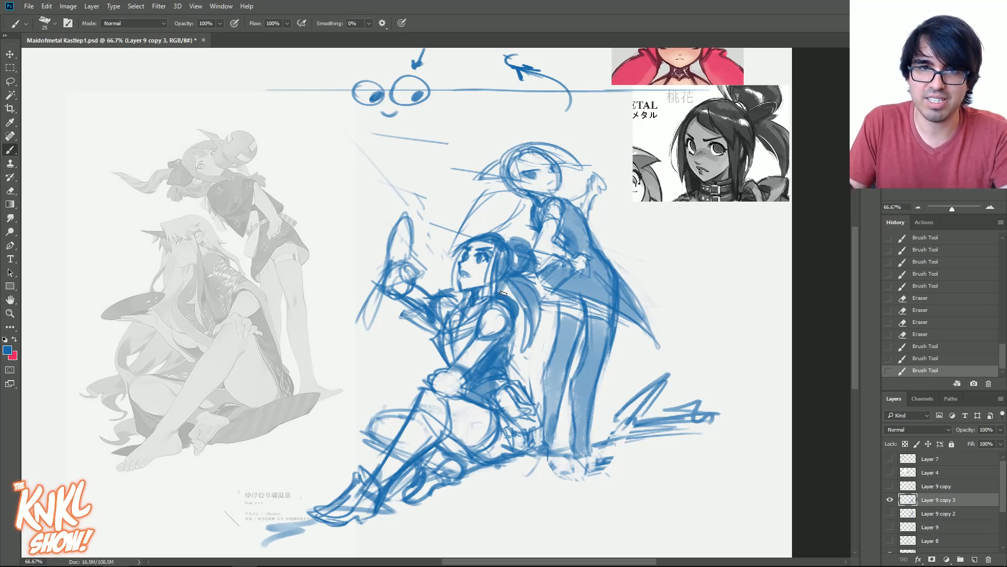
key("bracketleft")
mouse_move(510, 347)
left_mouse_down()
mouse_move(501, 369)
mouse_move(507, 338)
left_mouse_up()
- Shade the seated figure's thighs, lower leg and hip pouch with a larger brush
key("bracketright")
key("bracketright")
key("bracketright")
mouse_move(466, 376)
left_mouse_down()
mouse_move(478, 453)
mouse_move(491, 459)
mouse_move(475, 459)
left_mouse_up()
key("bracketright")
key("bracketright")
left_click_drag(445, 445, 467, 463)
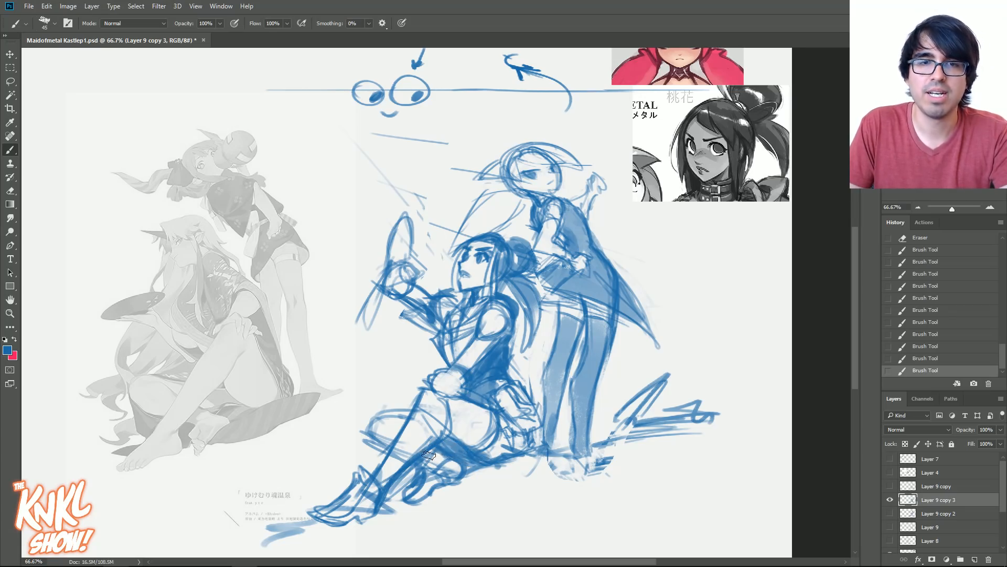
key("bracketright")
key("bracketright")
mouse_move(444, 426)
left_mouse_down()
mouse_move(506, 451)
mouse_move(525, 438)
mouse_move(506, 402)
left_mouse_up()
key("bracketleft")
- Add blue tone to the seated figure's arm, hair and collar area
mouse_move(478, 356)
left_mouse_down()
mouse_move(506, 323)
mouse_move(502, 249)
left_mouse_up()
key("bracketleft")
key("bracketright")
key("bracketright")
key("bracketright")
key("bracketright")
key("bracketright")
left_click_drag(464, 298, 446, 306)
key("bracketright")
key("bracketright")
key("bracketright")
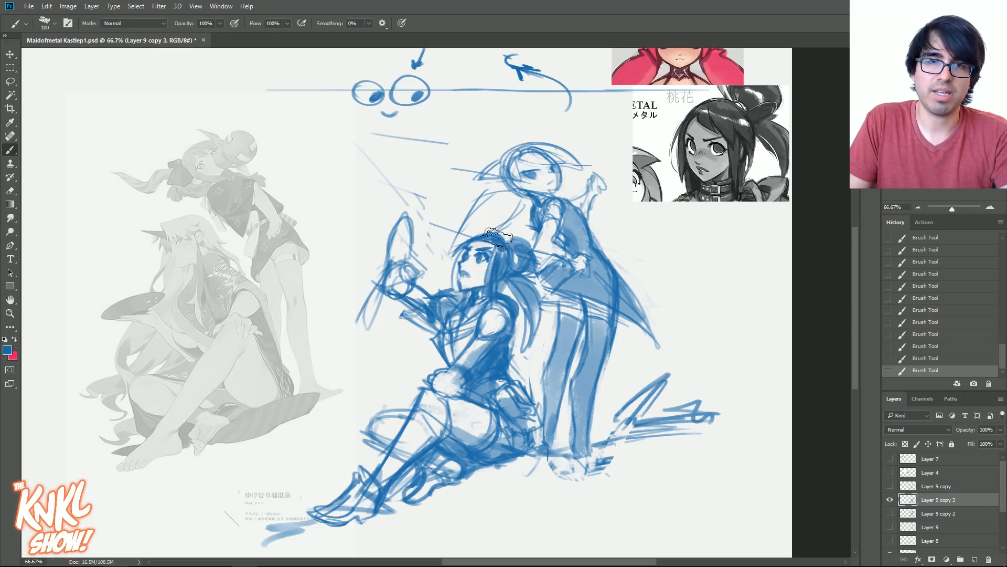
- Shade the standing figure's face with a smaller brush and fade out the old lines of her long hair
key("bracketleft")
key("bracketleft")
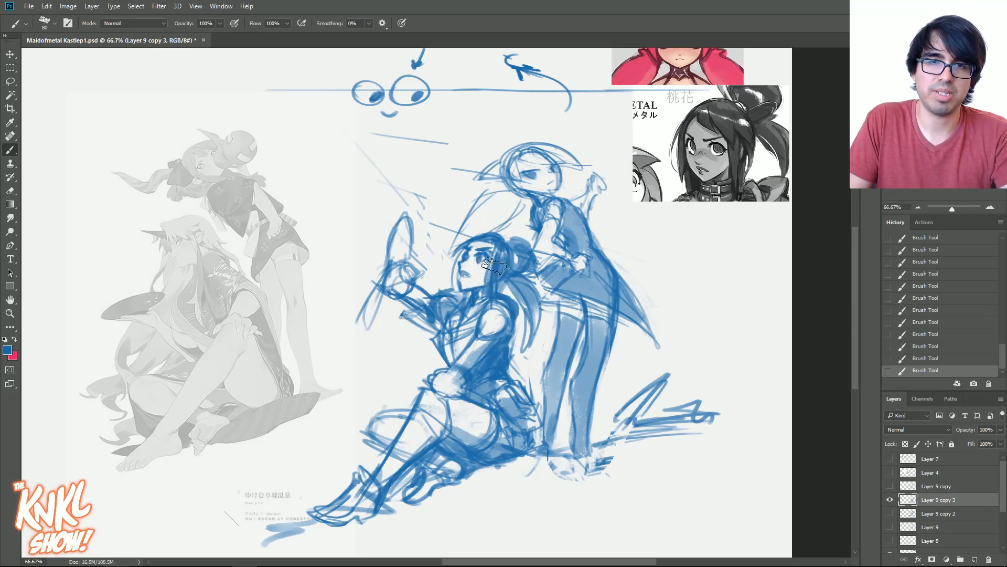
key("bracketleft")
key("bracketleft")
key("bracketleft")
key("bracketleft")
key("bracketleft")
key("bracketleft")
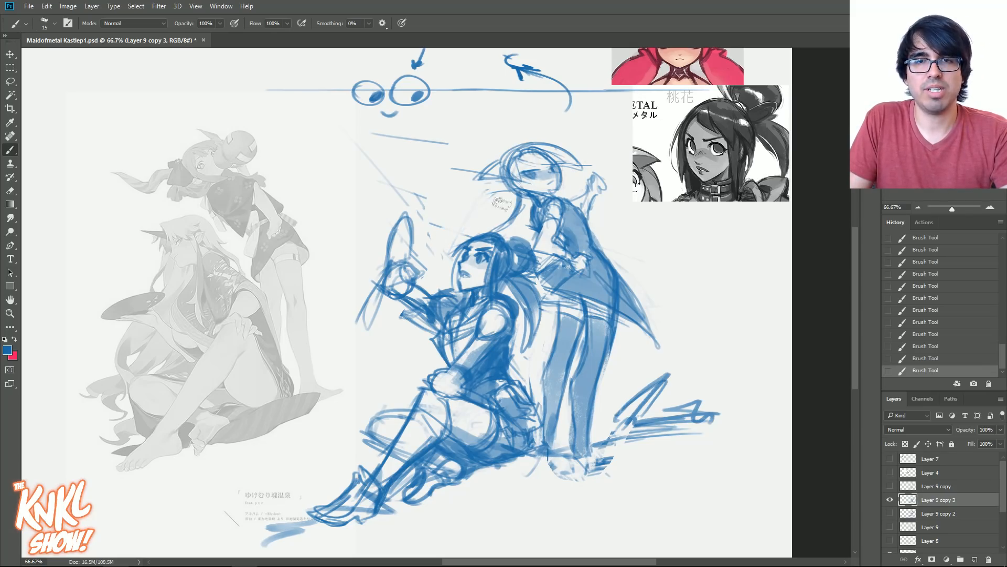
- Try a curved hair lock falling from the standing figure's head towards the seated figure, and undo its strokes
mouse_move(468, 200)
left_mouse_down()
mouse_move(469, 217)
mouse_move(506, 233)
left_mouse_up()
mouse_move(522, 199)
left_mouse_down()
mouse_move(500, 234)
mouse_move(466, 241)
left_mouse_up()
key("bracketright")
mouse_move(483, 204)
left_mouse_down()
mouse_move(466, 239)
mouse_move(476, 217)
left_mouse_up()
left_click_drag(510, 190, 475, 217)
left_click_drag(487, 201, 466, 236)
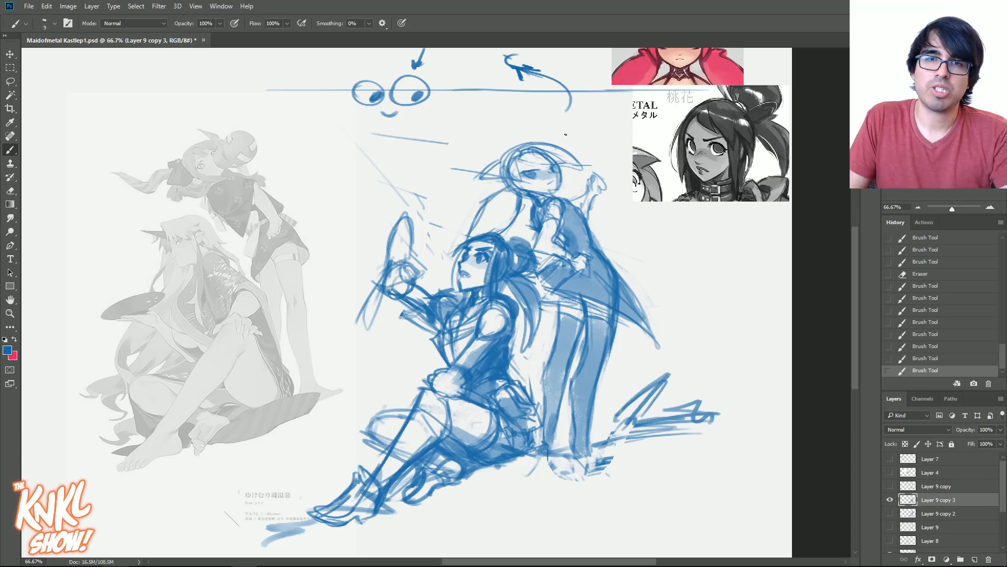
left_click(960, 322)
left_click(960, 297)
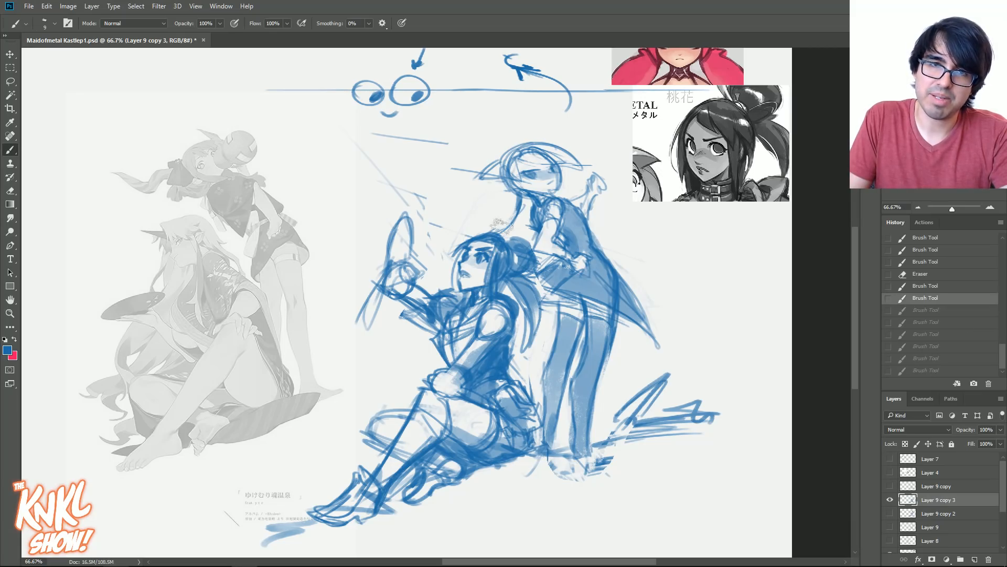
- Try a long pointed hair lock sweeping sideways from the standing figure's head, and undo it
left_click_drag(503, 223, 498, 245)
left_click_drag(522, 193, 507, 212)
left_click_drag(515, 205, 482, 215)
left_click_drag(498, 216, 471, 213)
left_click_drag(504, 214, 478, 214)
left_click_drag(496, 215, 472, 213)
mouse_move(502, 177)
left_mouse_down()
mouse_move(474, 185)
mouse_move(456, 213)
mouse_move(466, 216)
mouse_move(442, 224)
left_mouse_up()
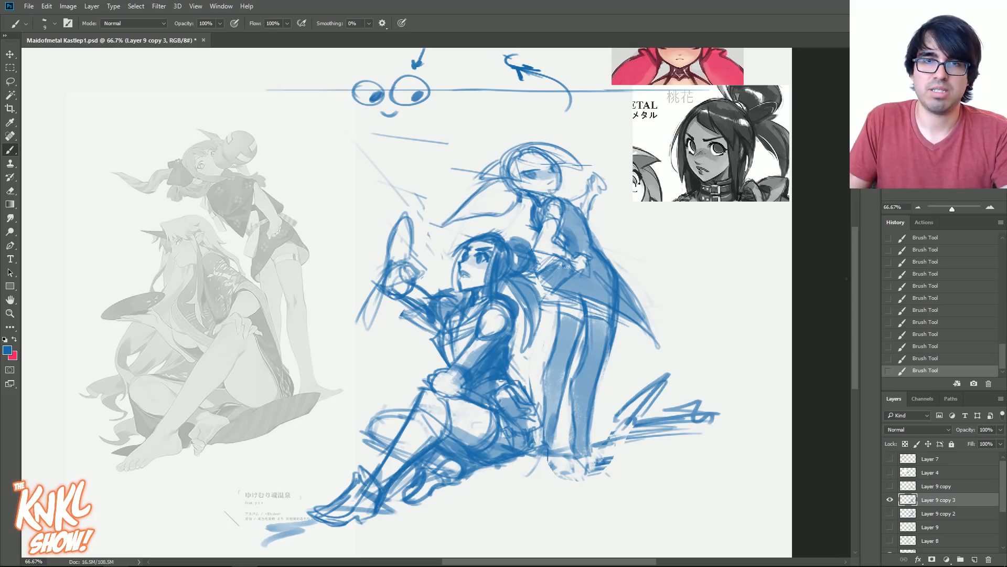
left_click(948, 319)
left_click(944, 288)
- Step back to an earlier history state and redraw the standing figure's hair as a rounded lock above the seated figure
left_click_drag(1003, 358, 1002, 337)
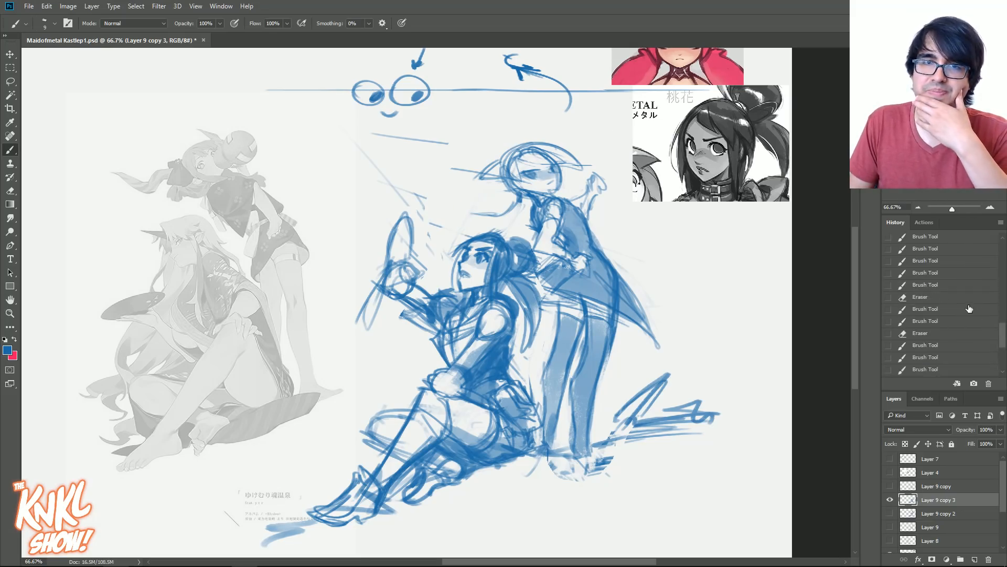
left_click(965, 299)
left_click_drag(506, 226, 499, 229)
mouse_move(515, 211)
left_mouse_down()
mouse_move(481, 228)
mouse_move(491, 233)
mouse_move(472, 231)
left_mouse_up()
mouse_move(489, 225)
left_mouse_down()
mouse_move(457, 236)
mouse_move(507, 192)
left_mouse_up()
left_click(520, 201)
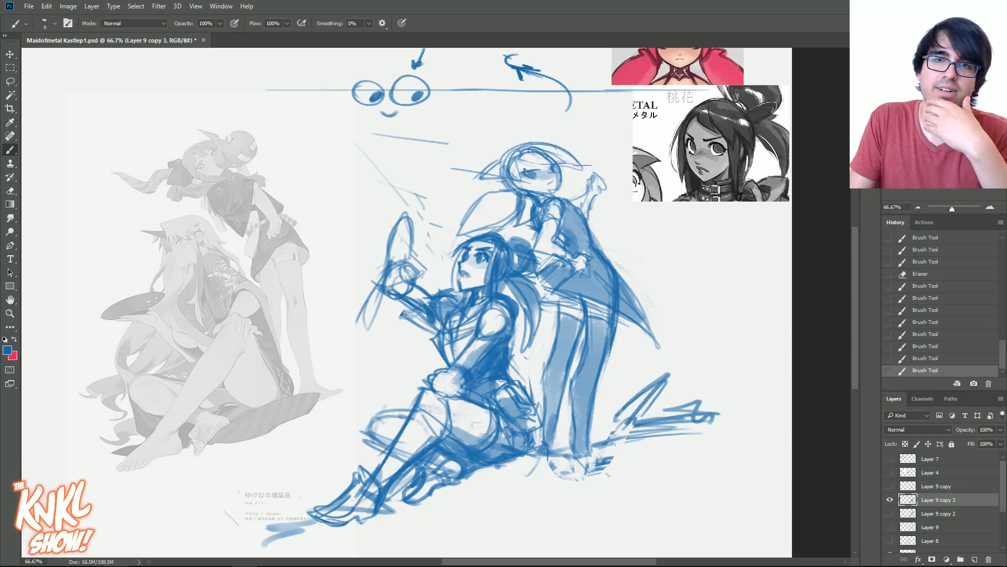
- Refine the standing figure's bangs and redraw the raised hand behind her back lower down
mouse_move(517, 166)
left_mouse_down()
mouse_move(508, 161)
mouse_move(544, 152)
mouse_move(530, 154)
mouse_move(565, 163)
mouse_move(559, 185)
left_mouse_up()
mouse_move(550, 191)
left_mouse_down()
mouse_move(561, 181)
mouse_move(593, 192)
mouse_move(599, 175)
left_mouse_up()
mouse_move(593, 227)
left_mouse_down()
mouse_move(598, 241)
mouse_move(597, 217)
left_mouse_up()
mouse_move(591, 225)
left_mouse_down()
mouse_move(601, 207)
mouse_move(597, 231)
left_mouse_up()
left_click_drag(598, 229, 615, 212)
mouse_move(611, 212)
left_mouse_down()
mouse_move(607, 223)
mouse_move(601, 208)
left_mouse_up()
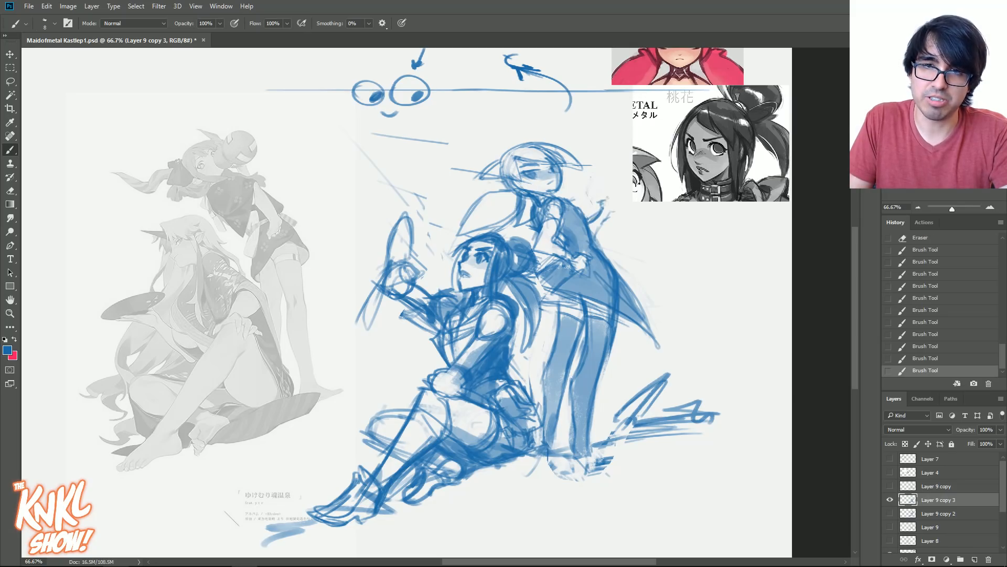
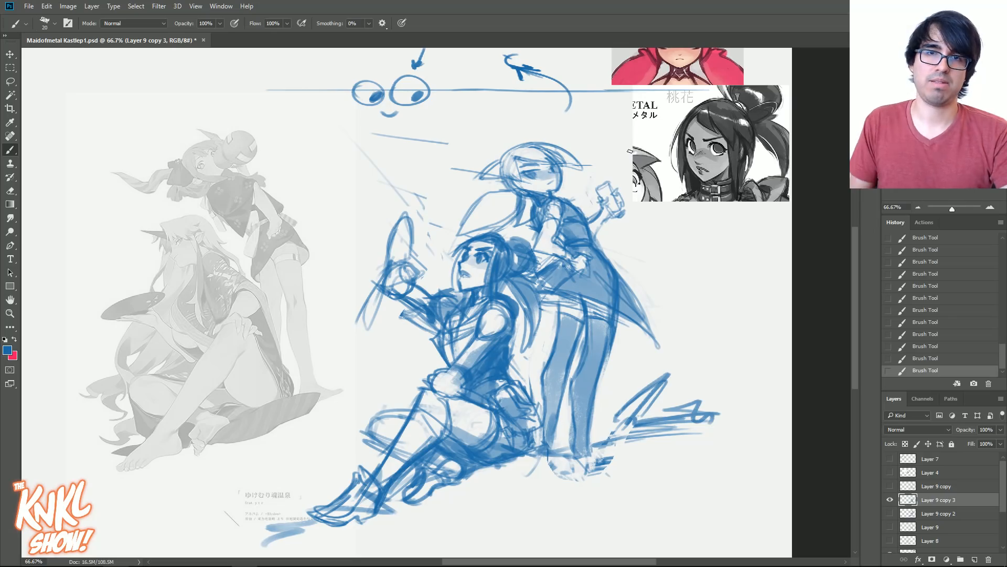
- Shift the two-figure sketch sideways towards the faded reference, duplicate its layer as Layer 9 copy 4, and hide Layer 9 copy 3
left_click_drag(554, 450, 650, 429)
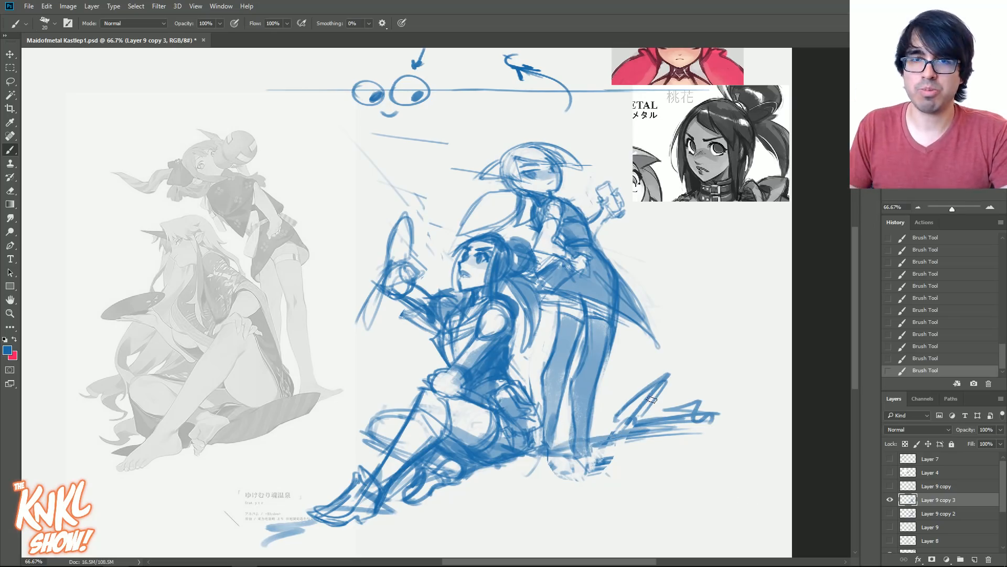
key("v")
mouse_move(524, 325)
left_mouse_down()
mouse_move(414, 328)
mouse_move(456, 332)
left_mouse_up()
key("ctrl+j")
left_click(888, 514)
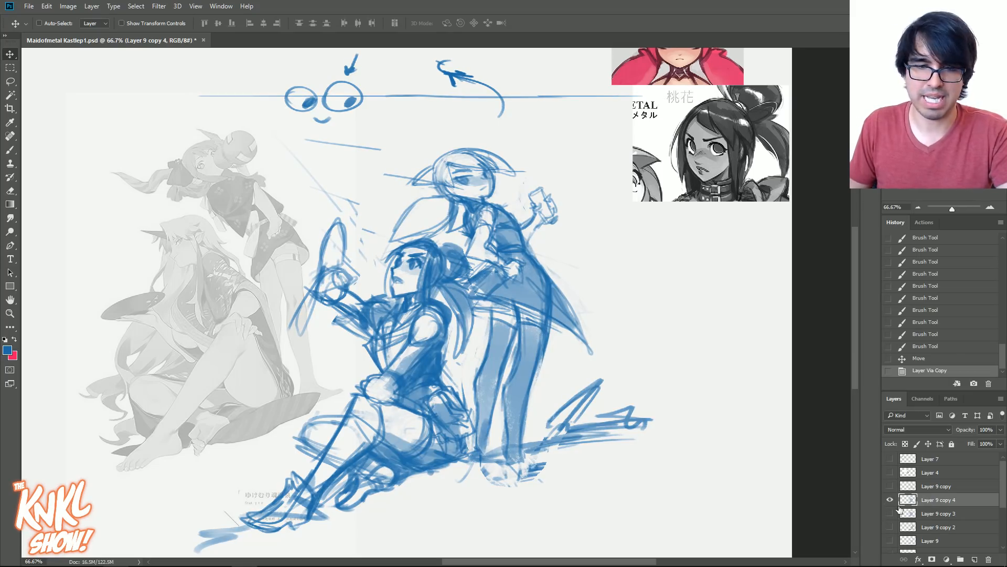
- Erase the rough scribble beside the standing figure's feet and sketch a small long-eared rabbit in its place
key("b")
mouse_move(553, 438)
left_mouse_down()
mouse_move(610, 453)
mouse_move(524, 482)
left_mouse_up()
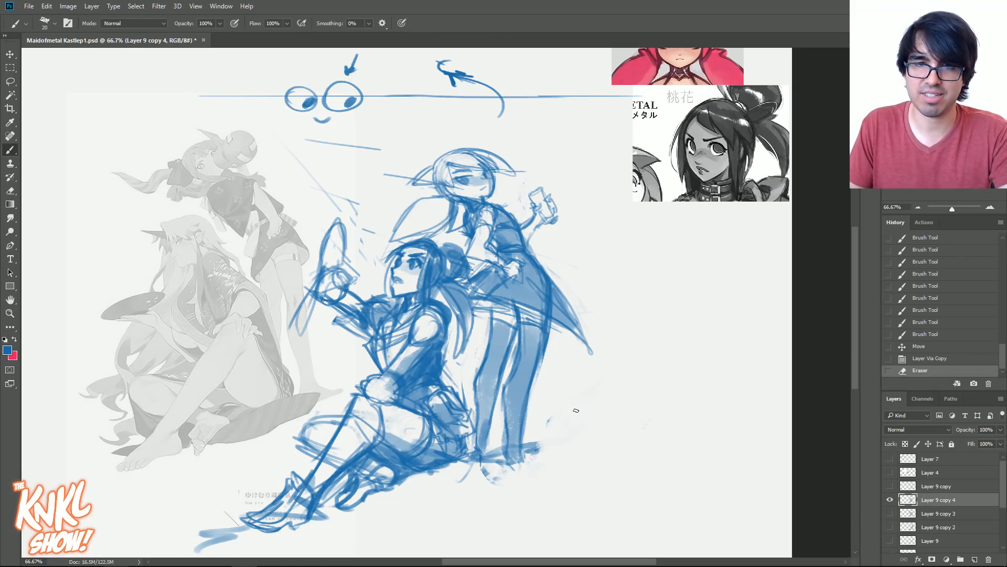
left_click_drag(582, 410, 572, 381)
mouse_move(576, 370)
left_mouse_down()
mouse_move(603, 375)
mouse_move(578, 388)
mouse_move(569, 418)
mouse_move(581, 407)
mouse_move(556, 410)
mouse_move(592, 394)
left_mouse_up()
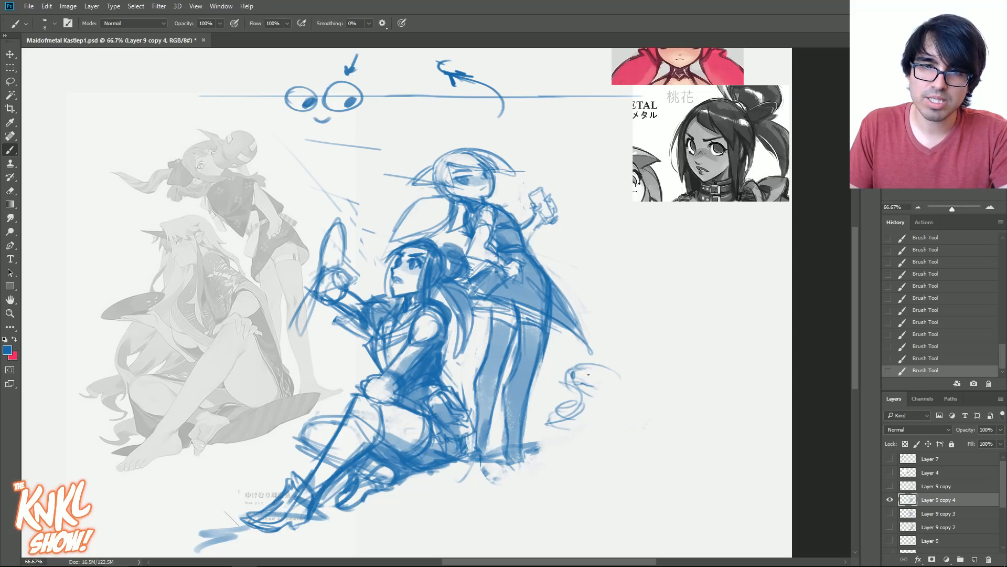
left_click(939, 347)
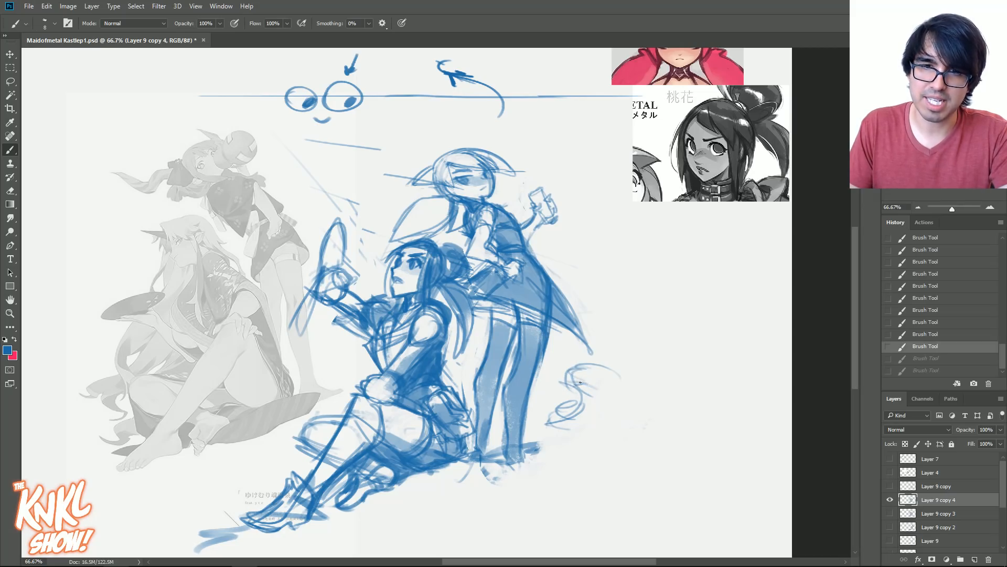
left_click_drag(577, 383, 587, 383)
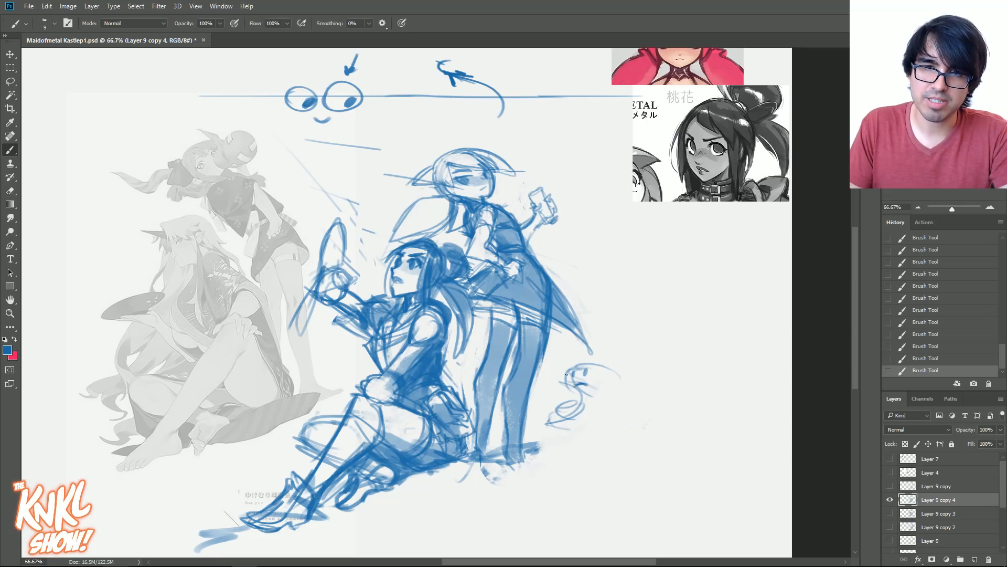
left_click_drag(597, 348, 602, 358)
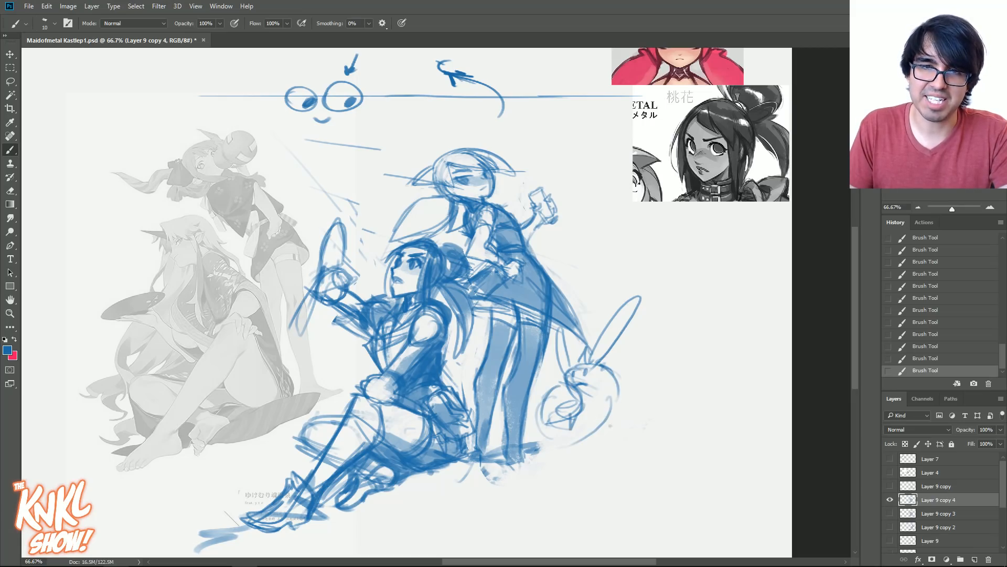
- Sketch a large pointed shape with thick curved strokes, sweeping up from the rabbit behind the standing figure
left_click_drag(738, 308, 726, 283)
mouse_move(739, 293)
left_mouse_down()
mouse_move(728, 274)
mouse_move(673, 252)
left_mouse_up()
key("]")
mouse_move(642, 401)
left_mouse_down()
mouse_move(747, 326)
mouse_move(674, 224)
left_mouse_up()
mouse_move(615, 314)
left_mouse_down()
mouse_move(573, 250)
mouse_move(598, 192)
mouse_move(745, 249)
mouse_move(624, 425)
mouse_move(611, 414)
left_mouse_up()
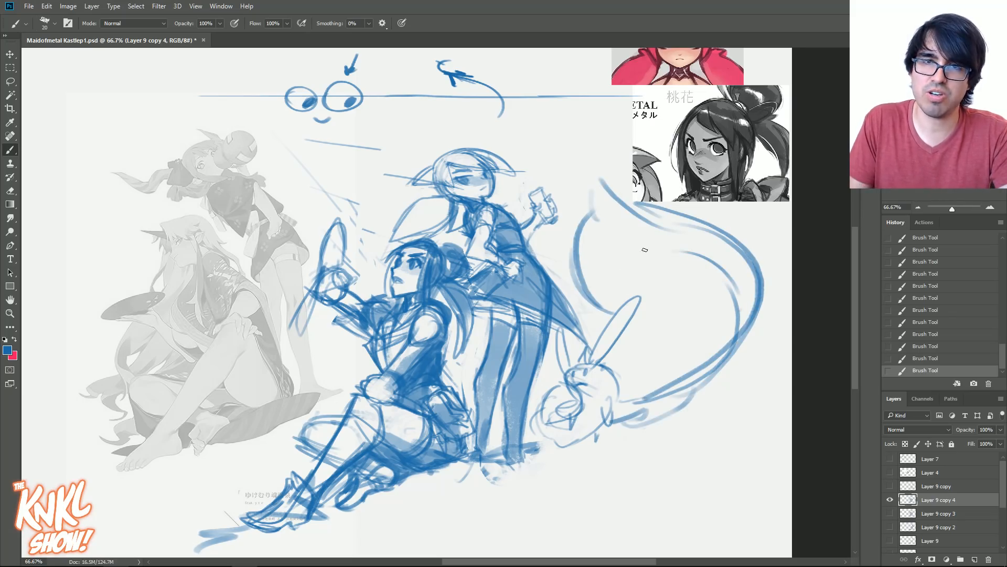
- Build up the large curved shape with an inner contour, looped details along its outer side, a flared end and heavier lower strokes
mouse_move(580, 259)
left_mouse_down()
mouse_move(658, 212)
mouse_move(705, 304)
left_mouse_up()
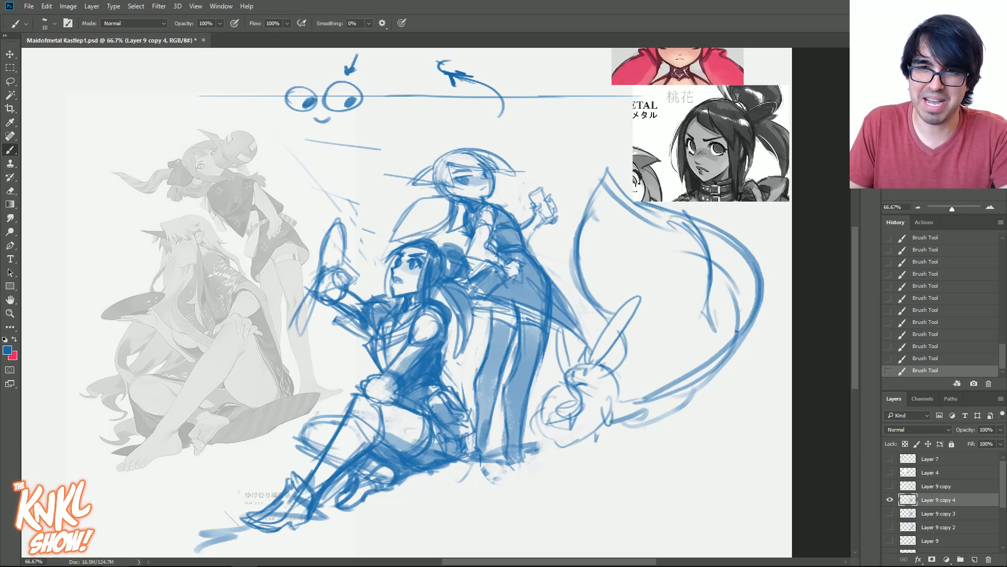
mouse_move(738, 276)
left_mouse_down()
mouse_move(731, 241)
mouse_move(747, 255)
mouse_move(728, 230)
left_mouse_up()
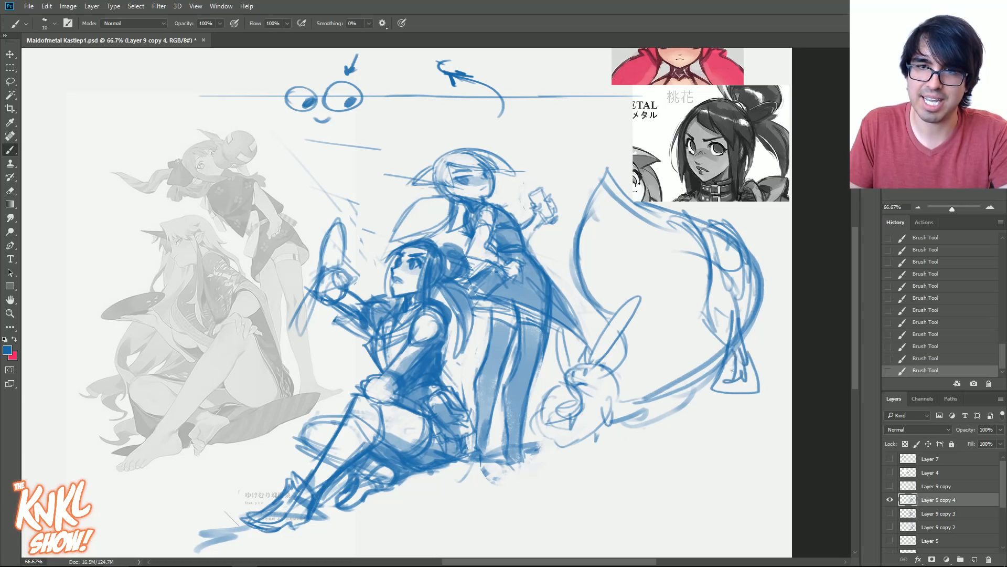
left_click_drag(596, 197, 627, 204)
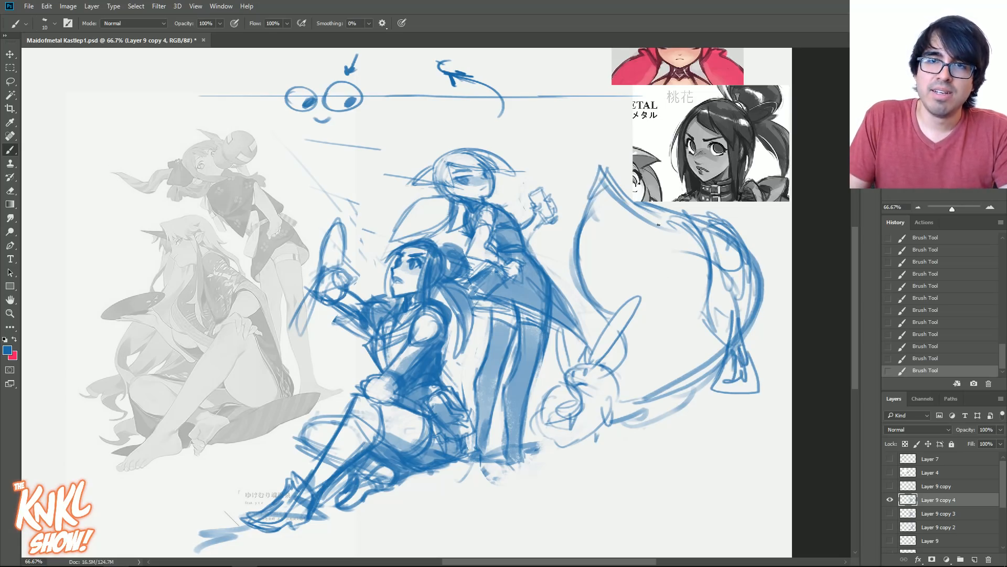
key("bracketright")
mouse_move(698, 293)
left_mouse_down()
mouse_move(621, 342)
mouse_move(636, 330)
left_mouse_up()
left_click_drag(708, 313, 632, 346)
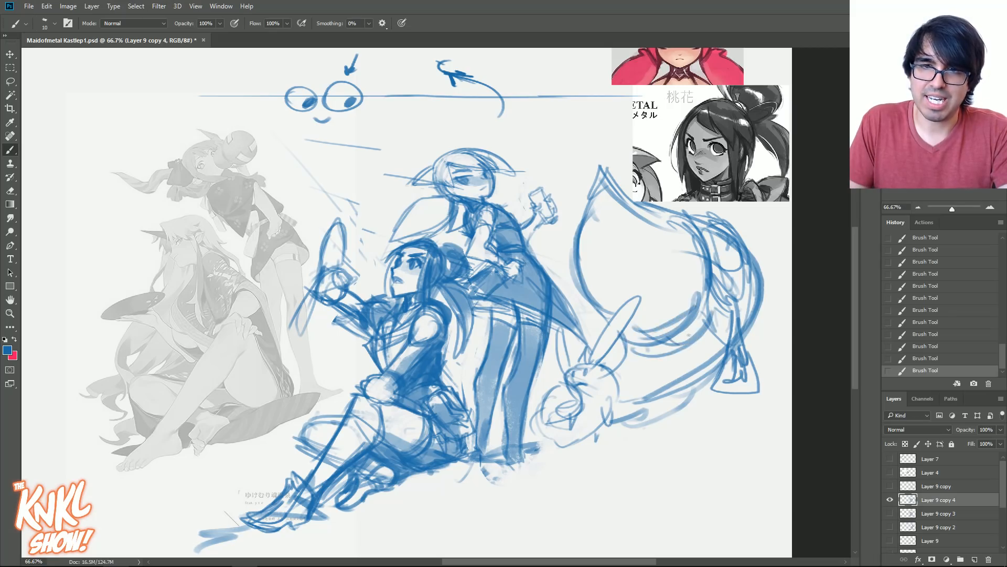
- Draw long ground lines under the rabbit and touch up the tip of the large curved shape and the rabbit
left_click_drag(530, 447, 724, 415)
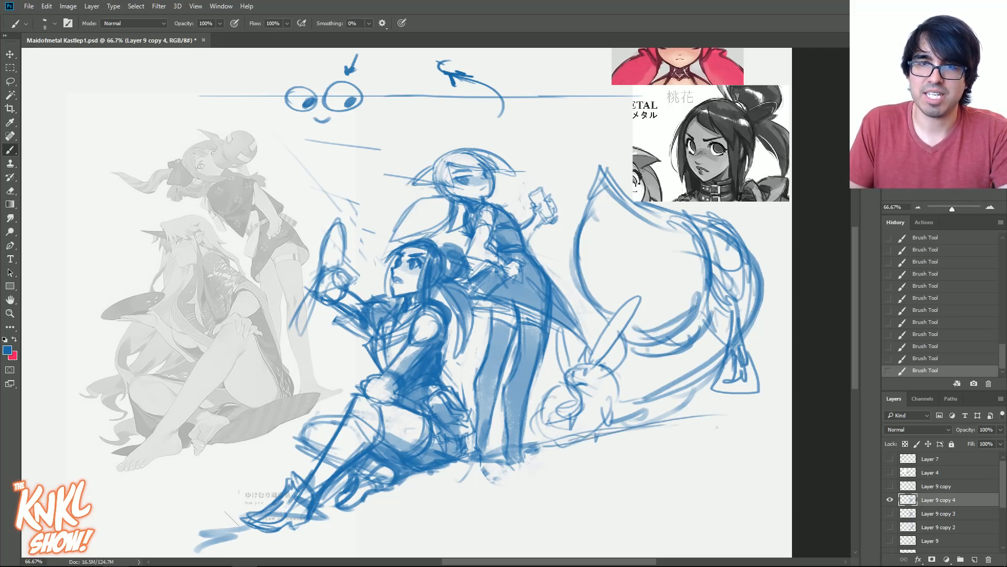
left_click_drag(570, 444, 747, 426)
left_click_drag(605, 179, 606, 314)
left_click_drag(609, 164, 640, 210)
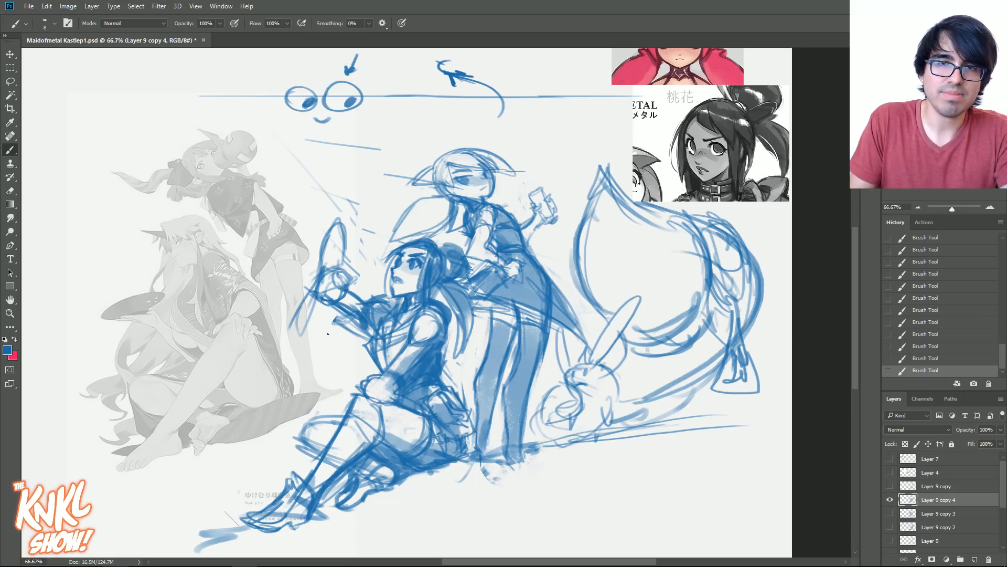
left_click_drag(567, 377, 587, 390)
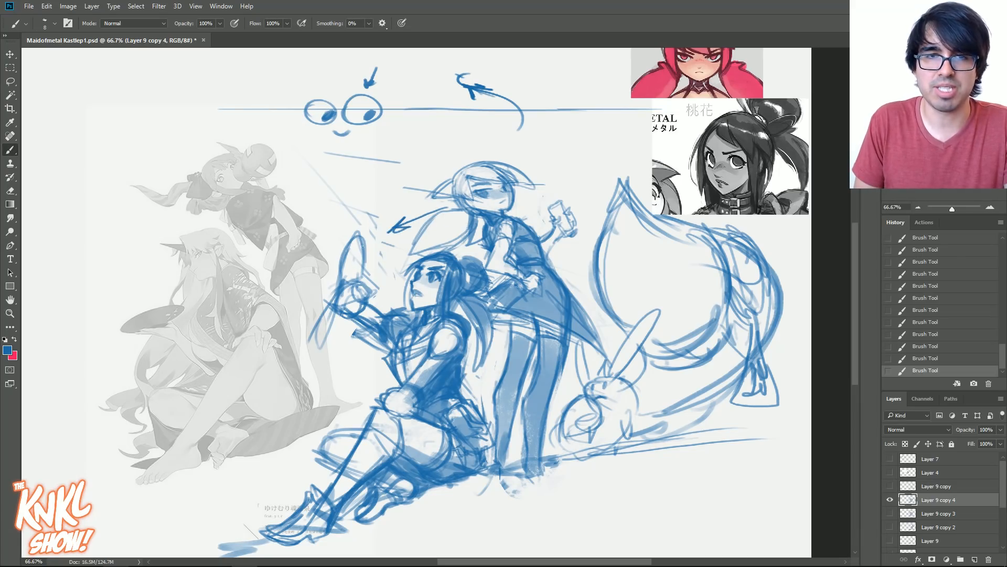
- Try erasing the arrow beside the standing figure's hair and redrawing her eyebrows, and step back to an earlier history state
mouse_move(390, 236)
left_mouse_down()
mouse_move(428, 207)
mouse_move(396, 220)
mouse_move(394, 262)
mouse_move(367, 199)
left_mouse_up()
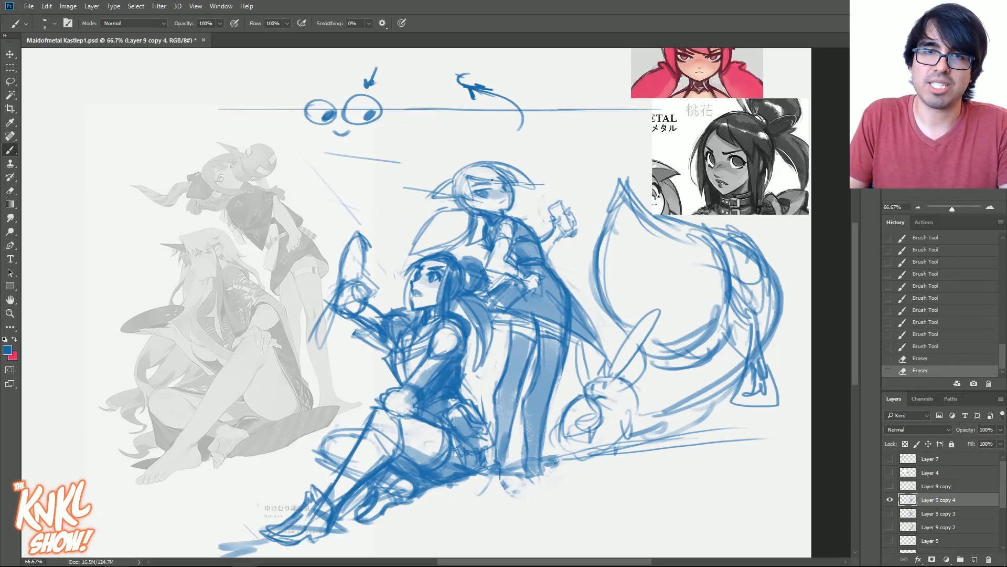
key("ctrl+plus")
left_click_drag(650, 247, 645, 307)
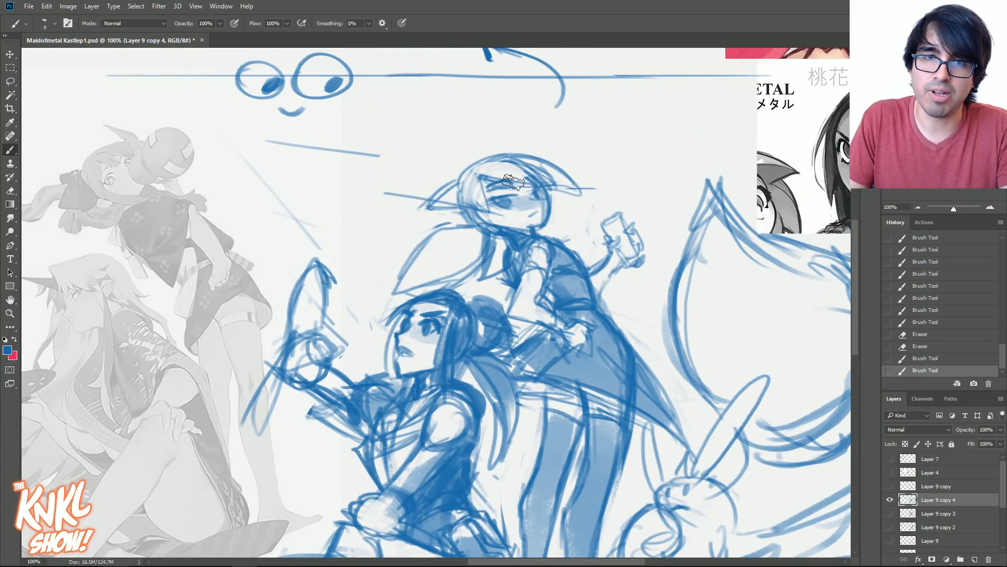
left_click_drag(510, 187, 524, 193)
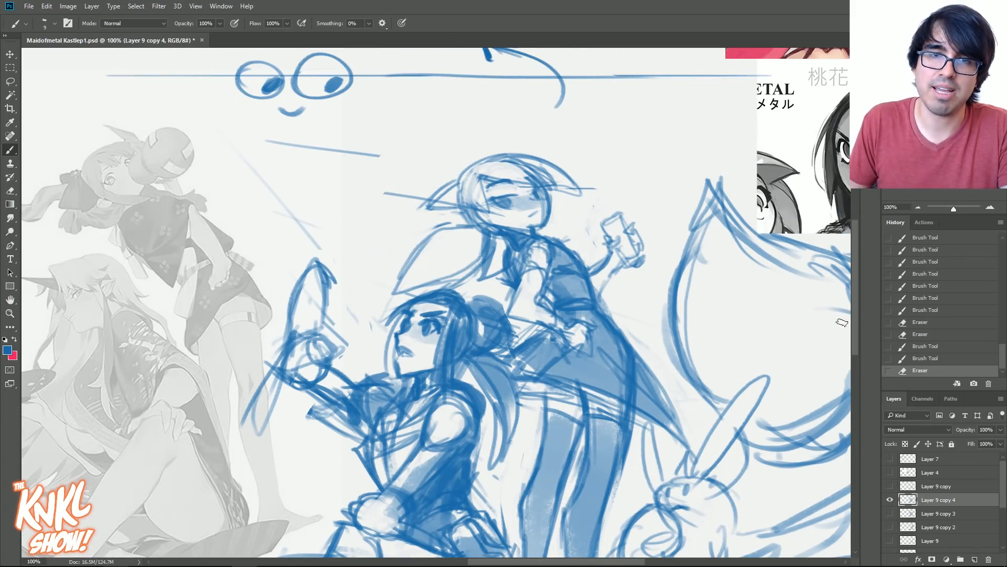
left_click(936, 336)
left_click_drag(522, 186, 492, 193)
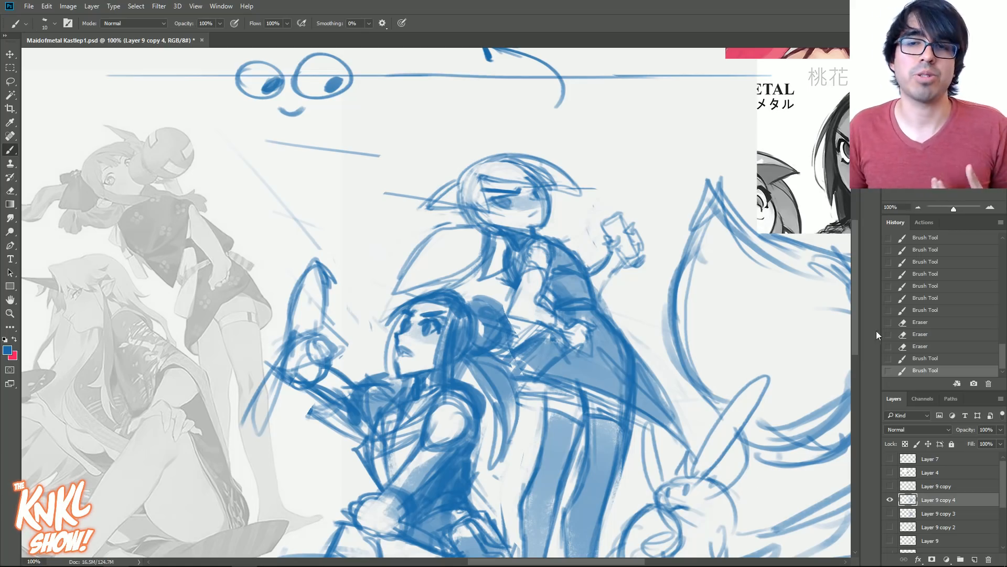
left_click(921, 348)
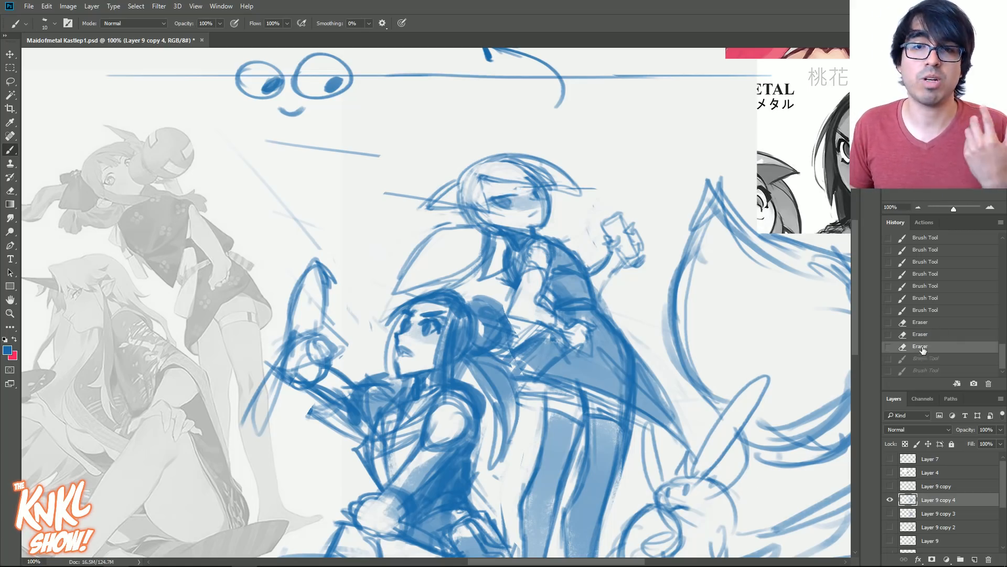
left_click(922, 315)
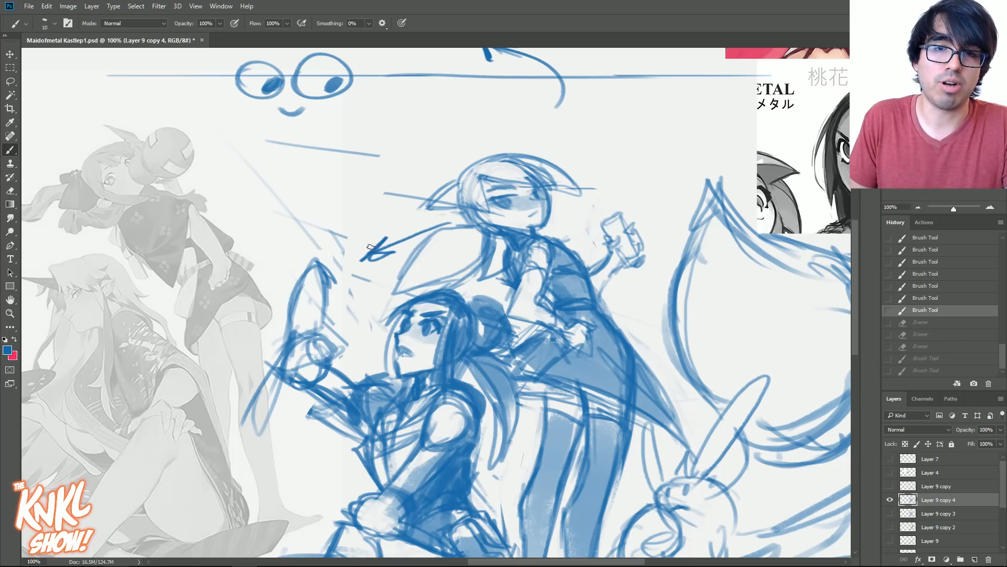
- Erase the arrow in front of the standing figure's hair lock
mouse_move(372, 256)
left_mouse_down()
mouse_move(445, 221)
mouse_move(374, 262)
mouse_move(371, 276)
mouse_move(351, 242)
left_mouse_up()
left_click_drag(546, 346, 595, 280)
mouse_move(848, 177)
left_mouse_down()
mouse_move(654, 294)
mouse_move(657, 279)
mouse_move(691, 258)
left_mouse_up()
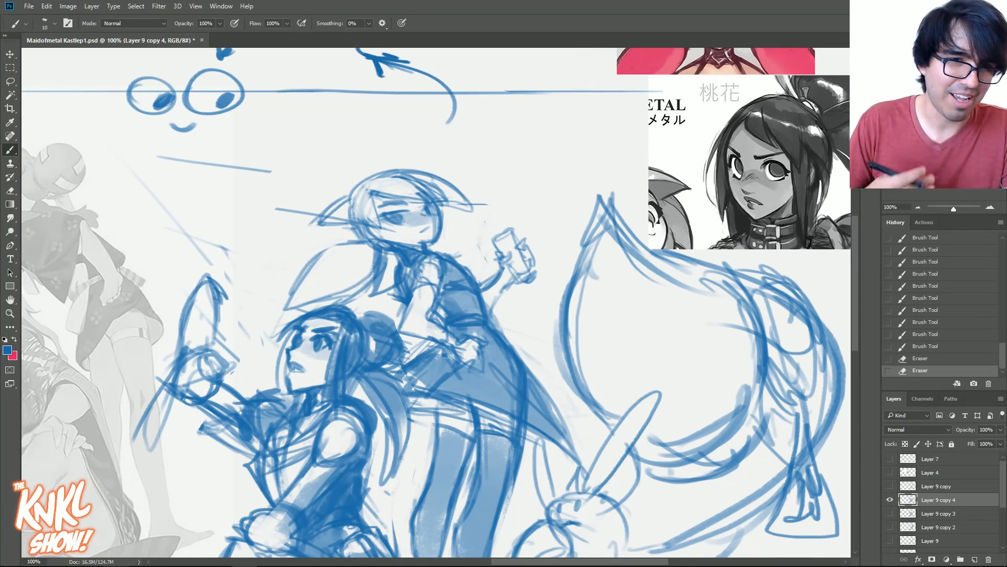
mouse_move(691, 257)
left_mouse_down()
mouse_move(656, 266)
mouse_move(705, 257)
left_mouse_up()
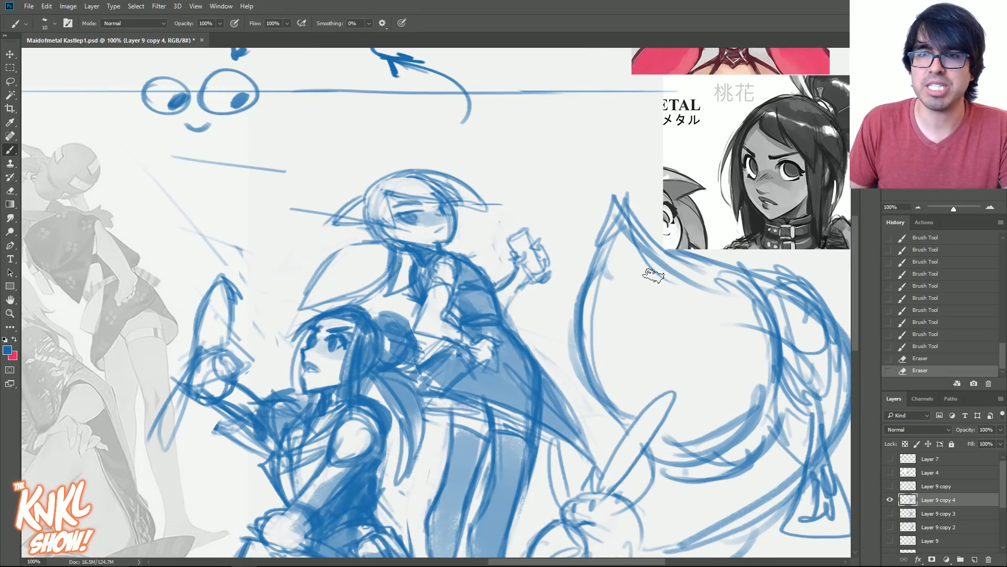
- Move the faded reference illustration to the canvas's left edge and shift the two-figure sketch left towards it
left_click(917, 208)
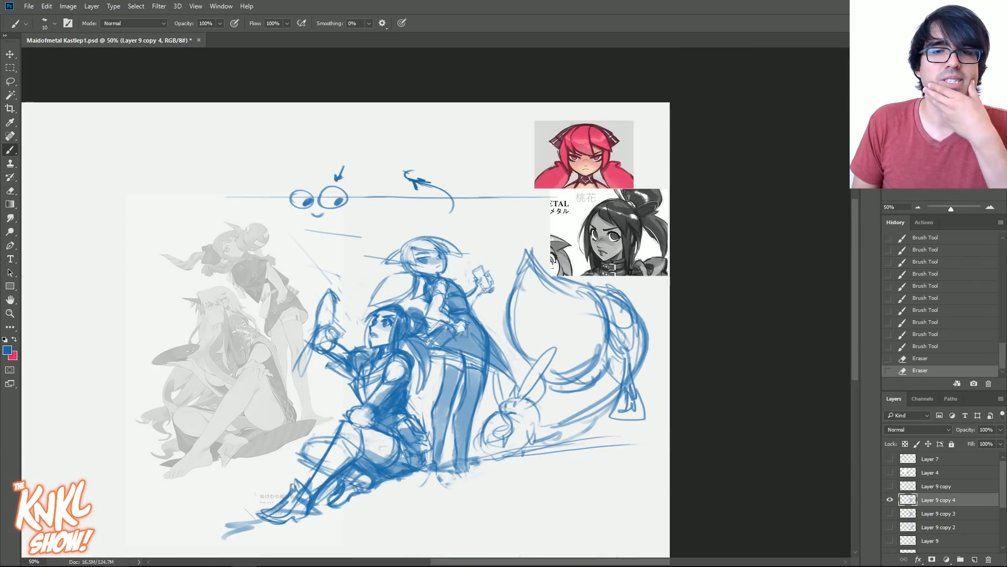
key("v")
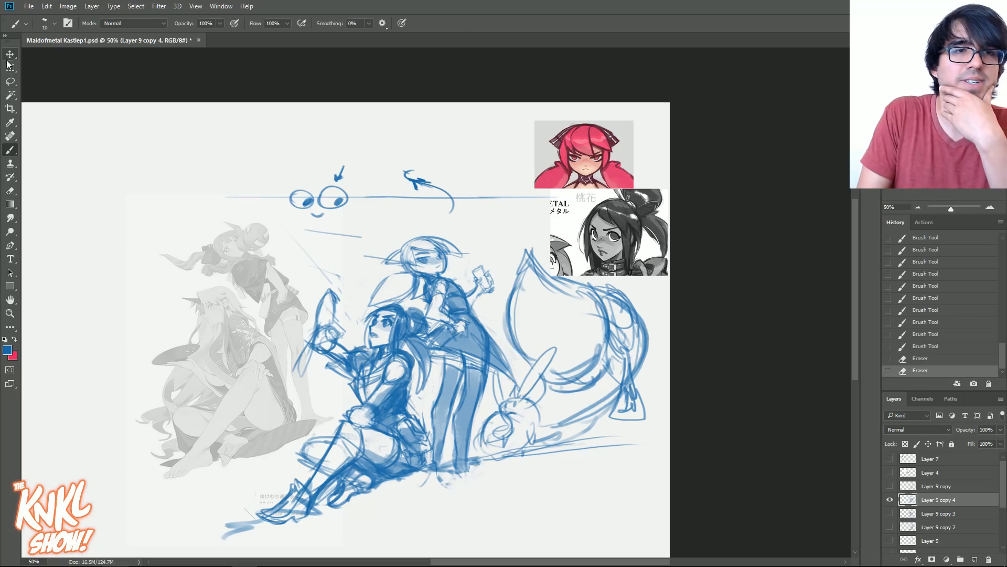
mouse_move(453, 312)
left_mouse_down()
mouse_move(416, 317)
mouse_move(429, 307)
left_mouse_up()
right_click(211, 321)
left_click(233, 328)
left_click_drag(231, 325, 407, 302)
left_click_drag(470, 351, 411, 335)
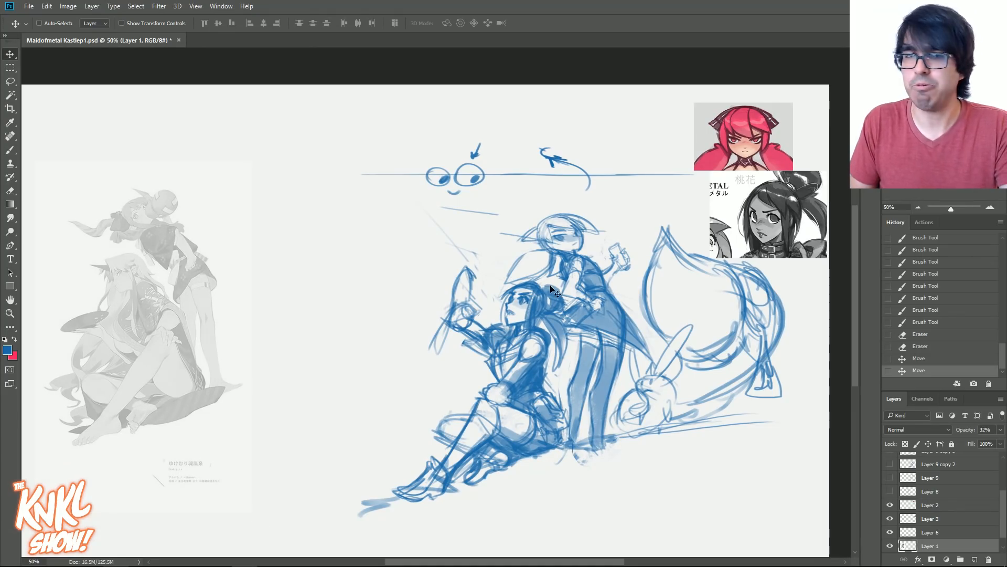
right_click(541, 299)
left_click(566, 308)
mouse_move(572, 305)
left_mouse_down()
mouse_move(445, 315)
mouse_move(466, 310)
left_mouse_up()
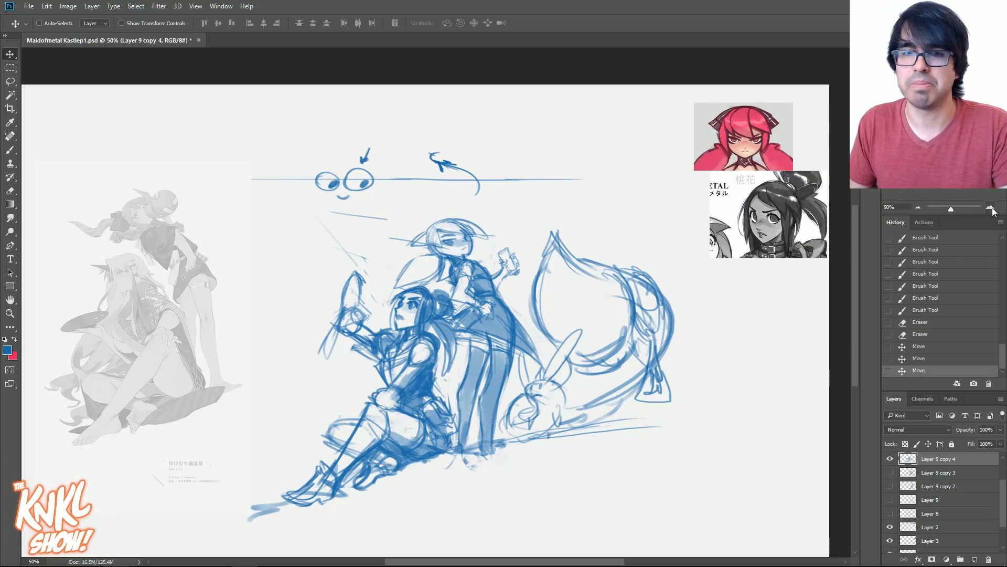
- Move the dark-haired portrait on Layer 3 and the pink-haired portrait on Layer 2 closer to the sketch
left_click(990, 208)
left_click_drag(595, 323, 510, 283)
right_click(789, 143)
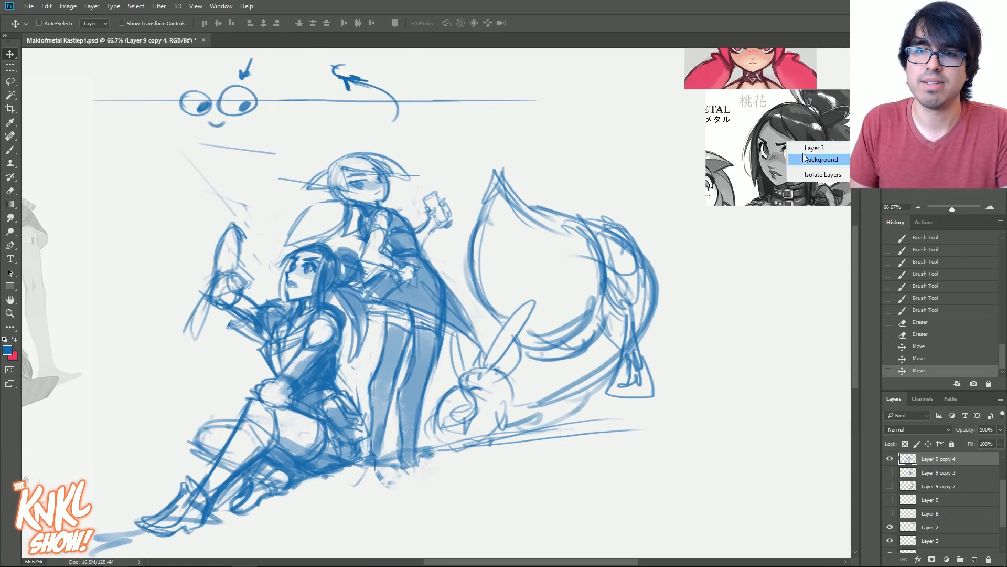
left_click(813, 148)
left_click_drag(808, 152, 657, 157)
right_click(748, 80)
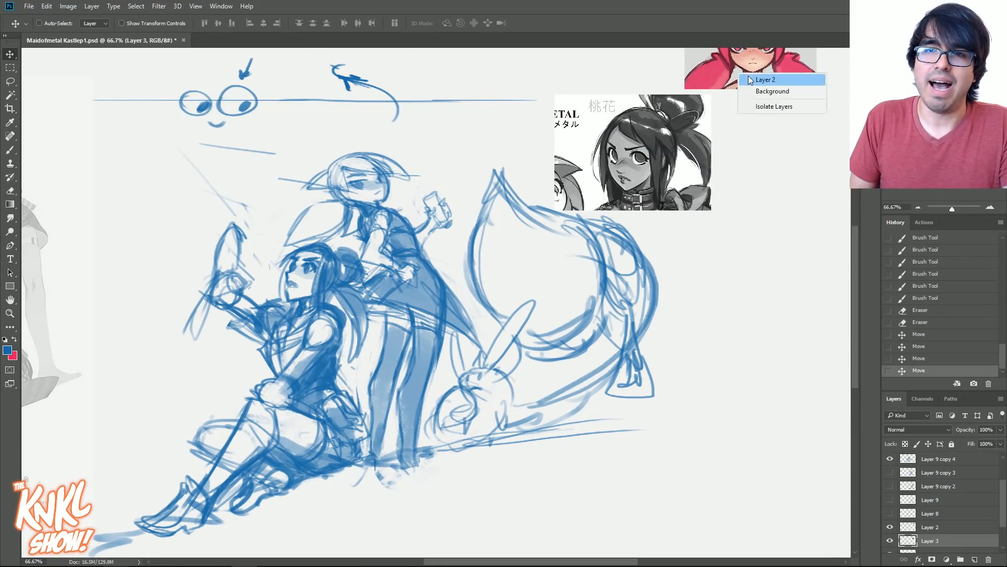
left_click(765, 79)
left_click_drag(750, 80, 629, 83)
left_click_drag(598, 172, 632, 216)
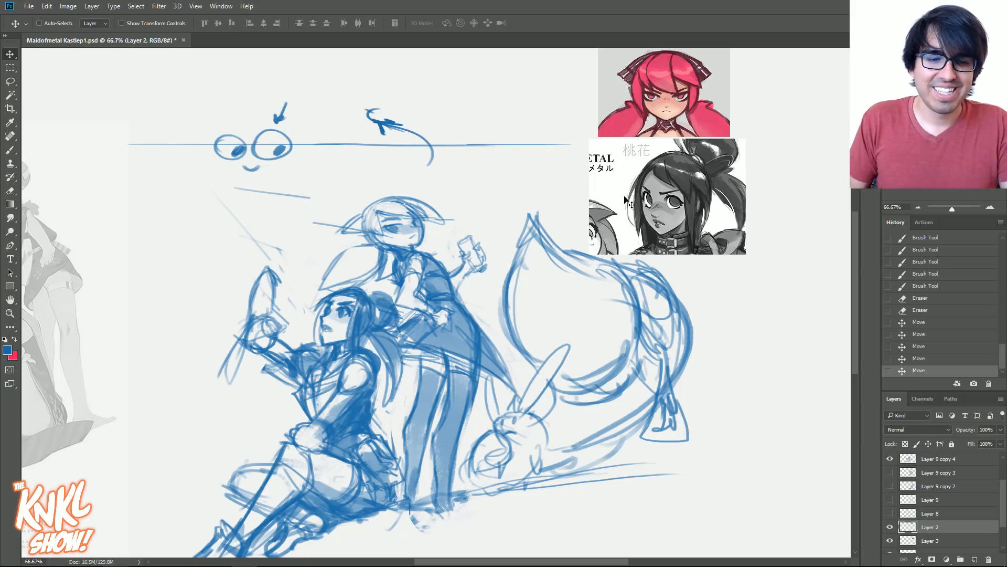
- Enlarge the sketch on Layer 9 copy 4 with Free Transform and reposition it on the canvas
key("b")
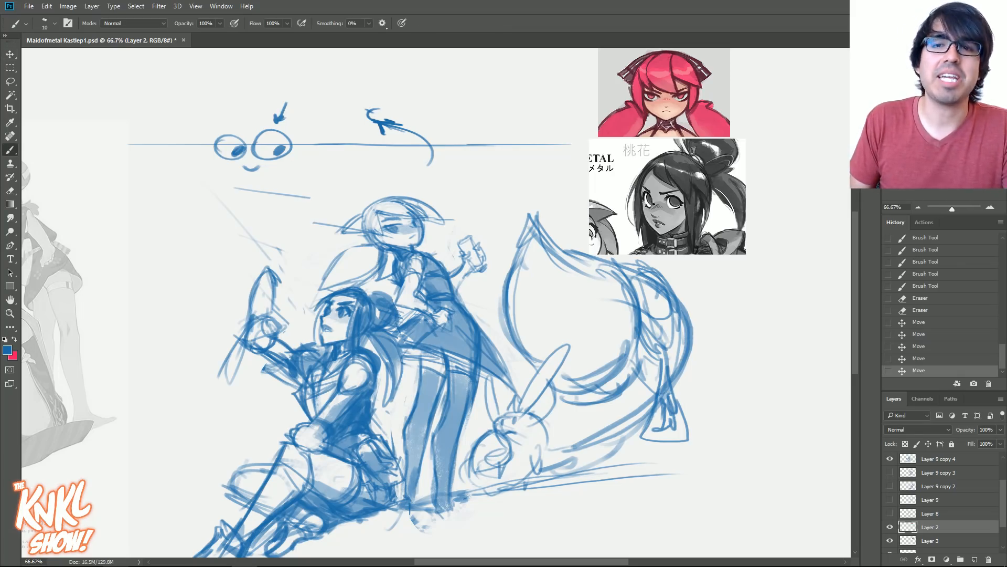
left_click(991, 208)
left_click_drag(559, 298, 562, 268)
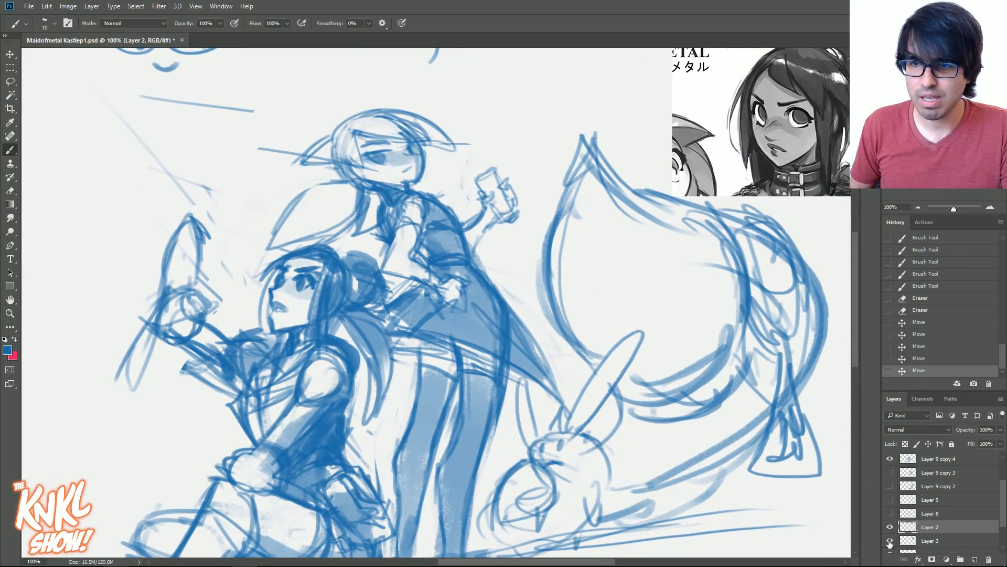
key("v")
right_click(325, 298)
left_click(351, 296)
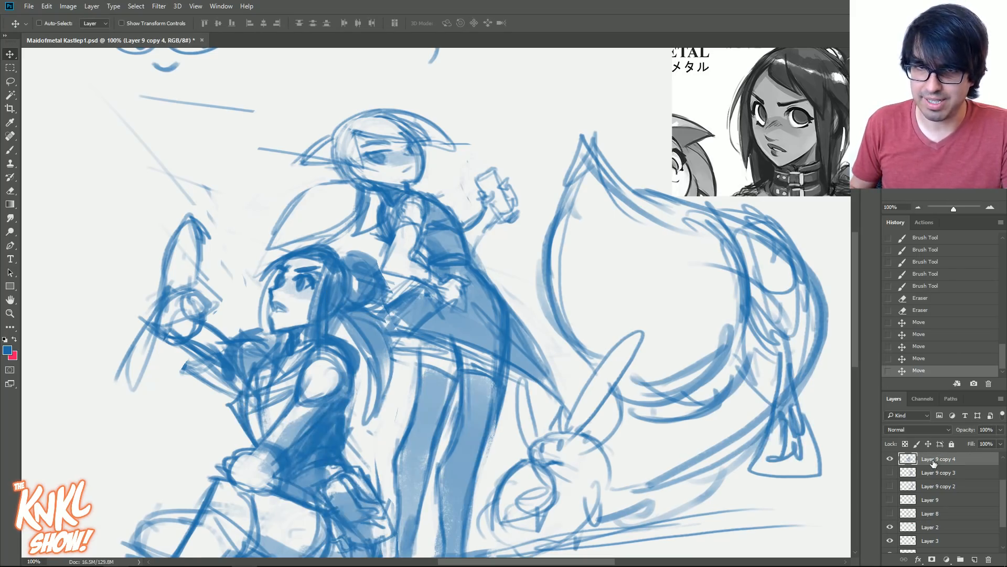
key("ctrl+minus")
key("ctrl+minus")
key("ctrl+t")
mouse_move(634, 135)
left_mouse_down()
mouse_move(747, 75)
mouse_move(724, 77)
left_mouse_up()
mouse_move(599, 226)
left_mouse_down()
mouse_move(616, 190)
mouse_move(632, 200)
left_mouse_up()
key("Return")
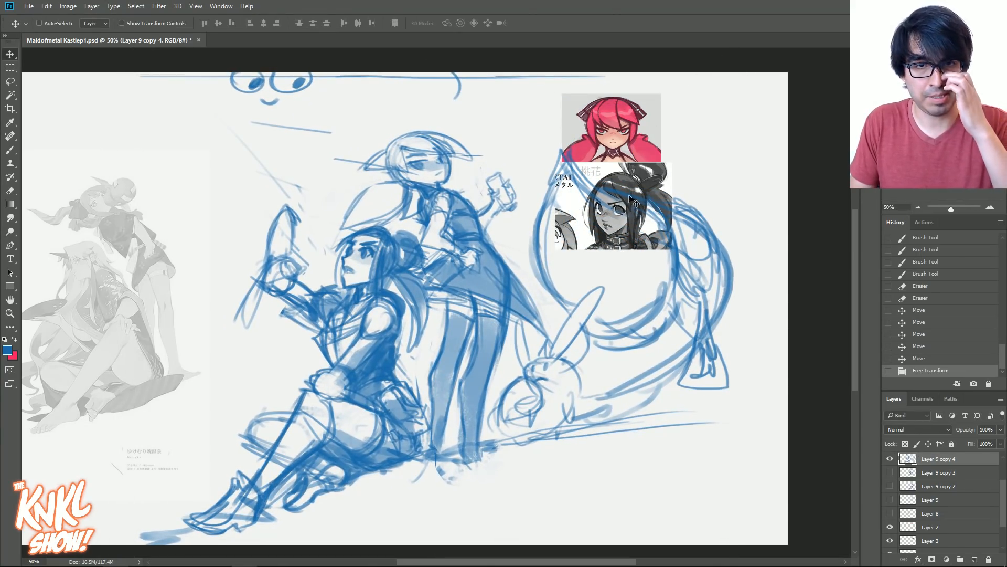
- Move the dark-haired portrait on Layer 3 to the empty space in front of the seated figure's raised hand
key("ctrl+plus")
right_click(673, 202)
left_click(692, 205)
left_click_drag(690, 203, 133, 156)
key("ctrl+plus")
left_click_drag(403, 281, 641, 345)
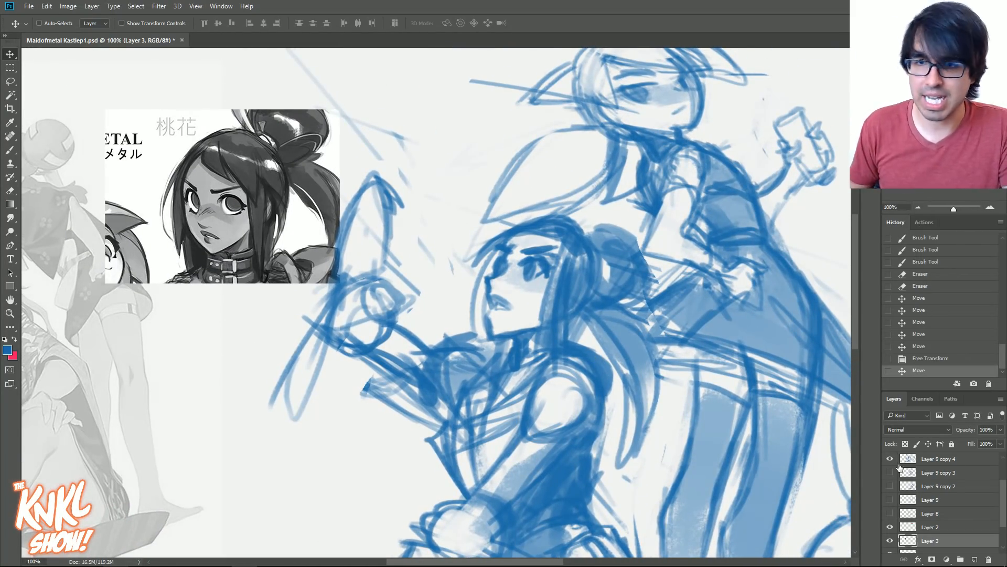
- Make Layer 9 copy 4 the active layer and extend the layer list so the whole stack is shown
scroll(935, 522, "down", 1)
left_click(890, 509)
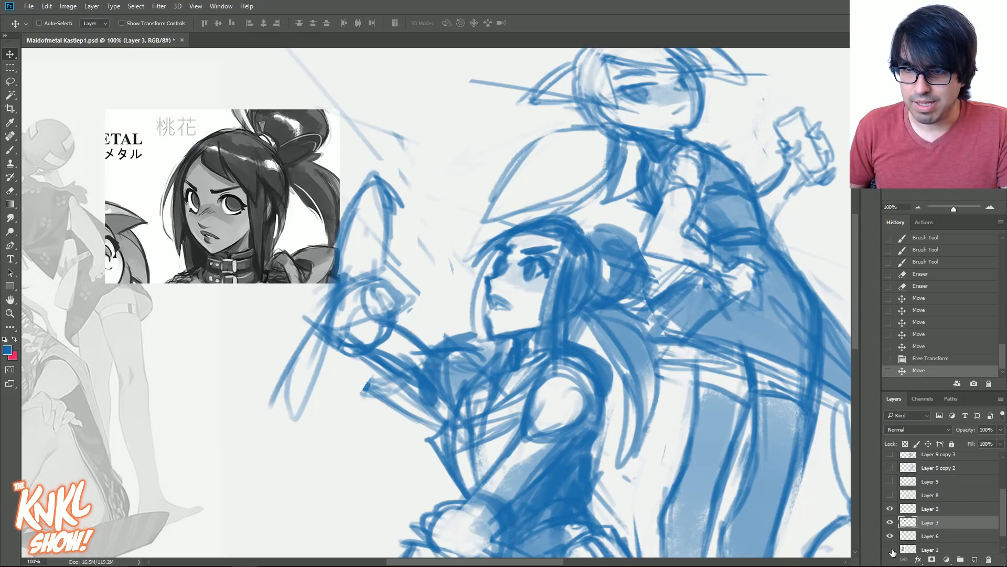
right_click(565, 251)
left_click(603, 256)
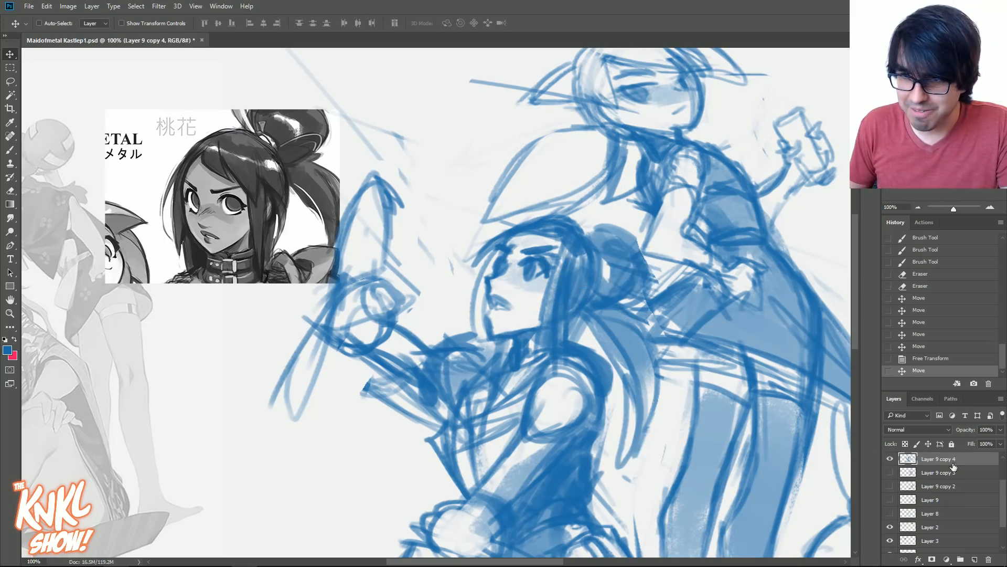
left_click(890, 459)
left_click(890, 459)
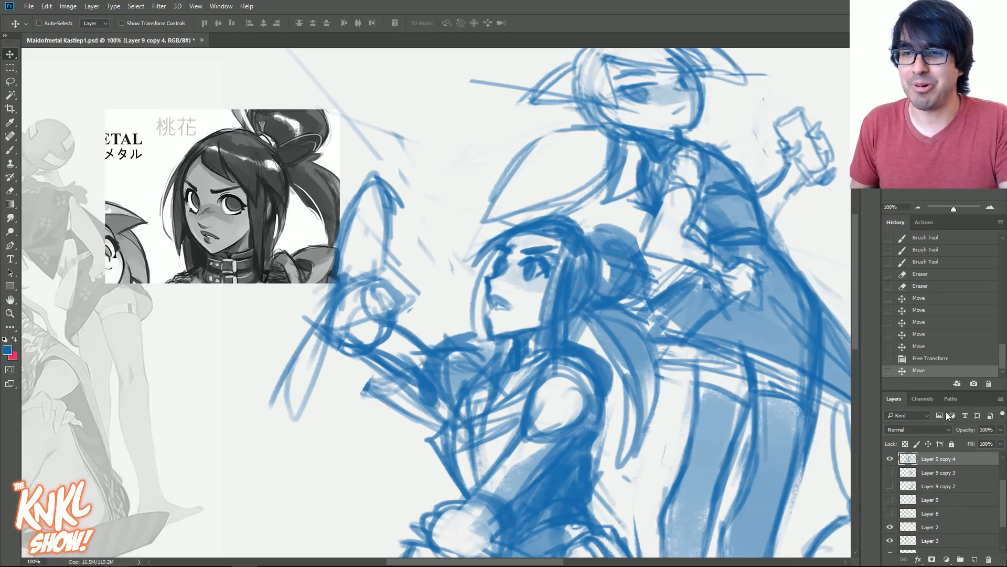
left_click_drag(962, 391, 964, 171)
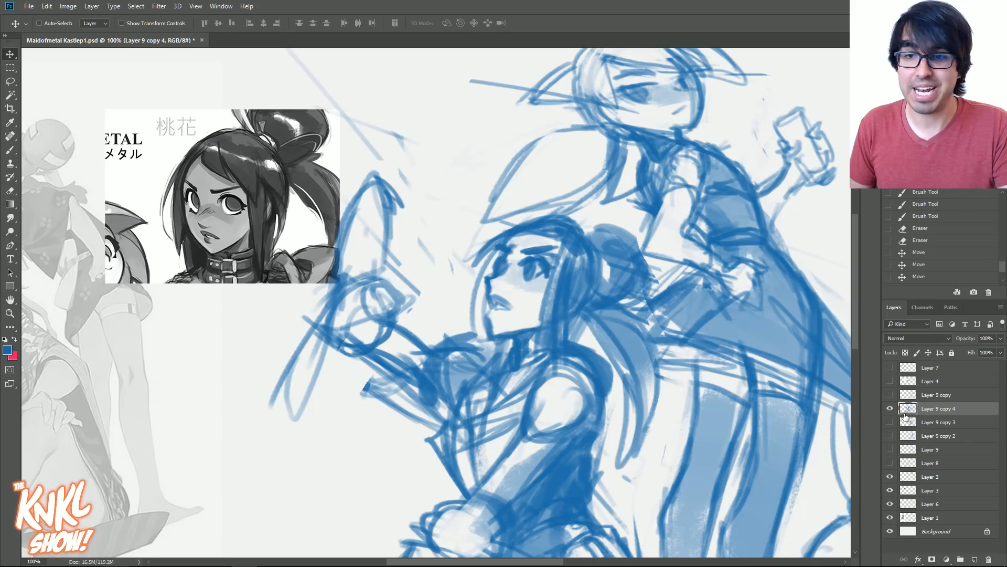
- Shift the sketch to a deeper blue with Hue/Saturation and draw a small arrow pointing at the seated figure's forehead
key("ctrl+u")
left_click_drag(742, 331, 733, 331)
left_click_drag(738, 279, 745, 281)
left_click(853, 229)
key("b")
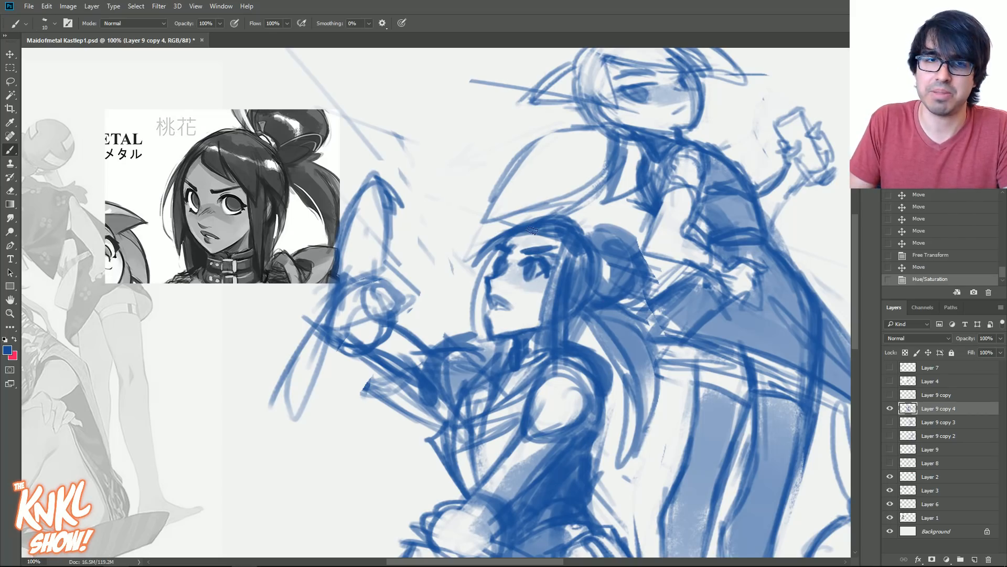
left_click_drag(470, 251, 455, 257)
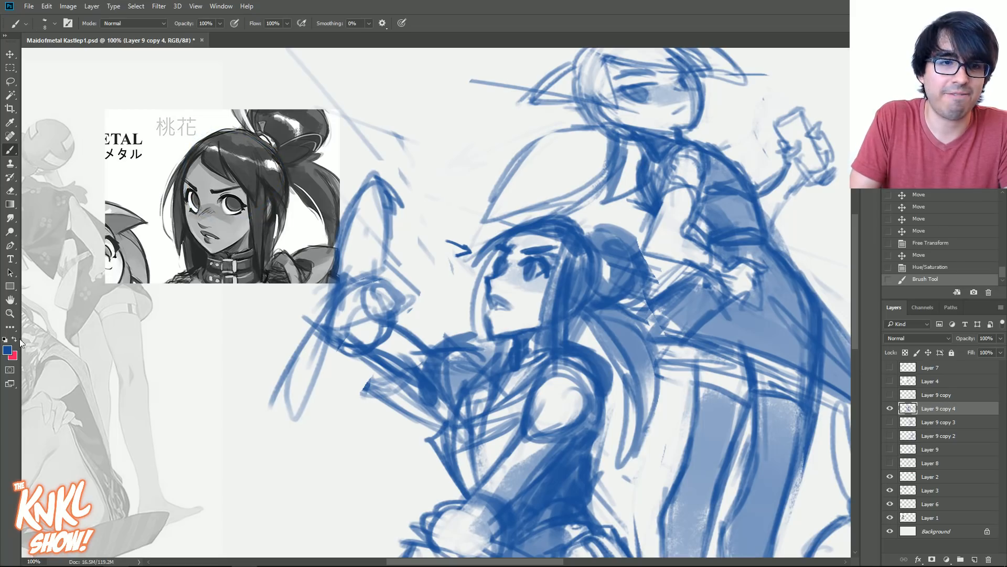
- Draw a pink cranium circle over the dark-haired reference portrait's head, using the CHALK - lazyN brush for the bolder strokes
key("[")
mouse_move(219, 232)
left_mouse_down()
mouse_move(252, 170)
mouse_move(248, 140)
mouse_move(266, 205)
mouse_move(229, 134)
mouse_move(272, 155)
mouse_move(258, 140)
left_mouse_up()
left_click_drag(271, 153, 213, 140)
right_click(236, 210)
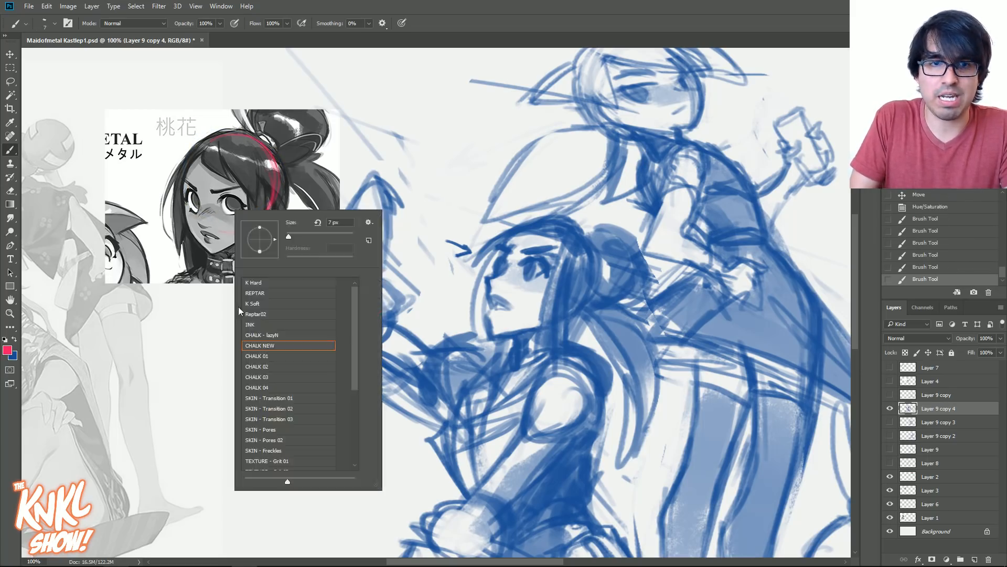
left_click(264, 336)
left_click_drag(436, 336, 442, 336)
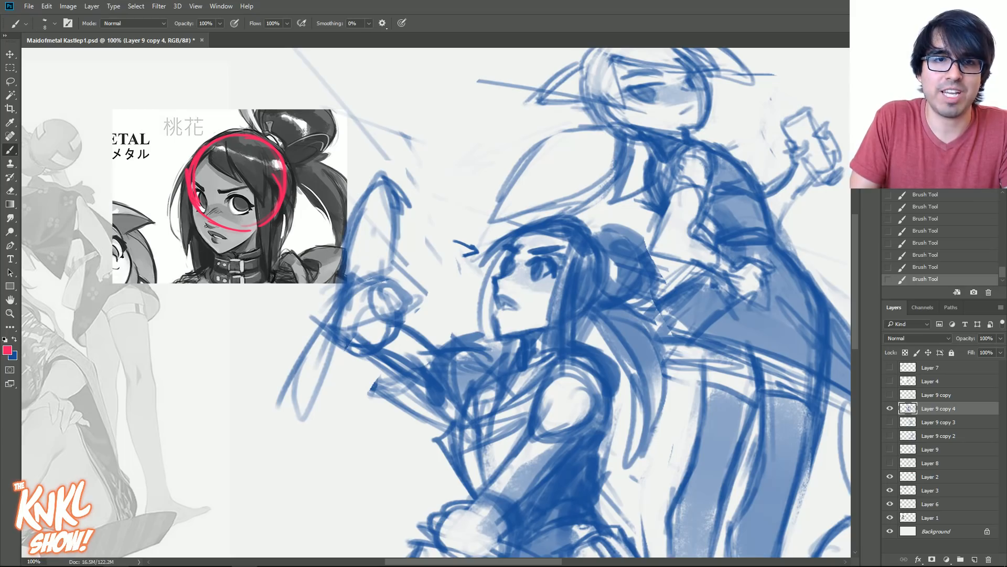
- Add the tapered jaw, curved eye and brow guidelines, and vertical centre line to the portrait's pink head construction
left_click_drag(250, 242, 225, 253)
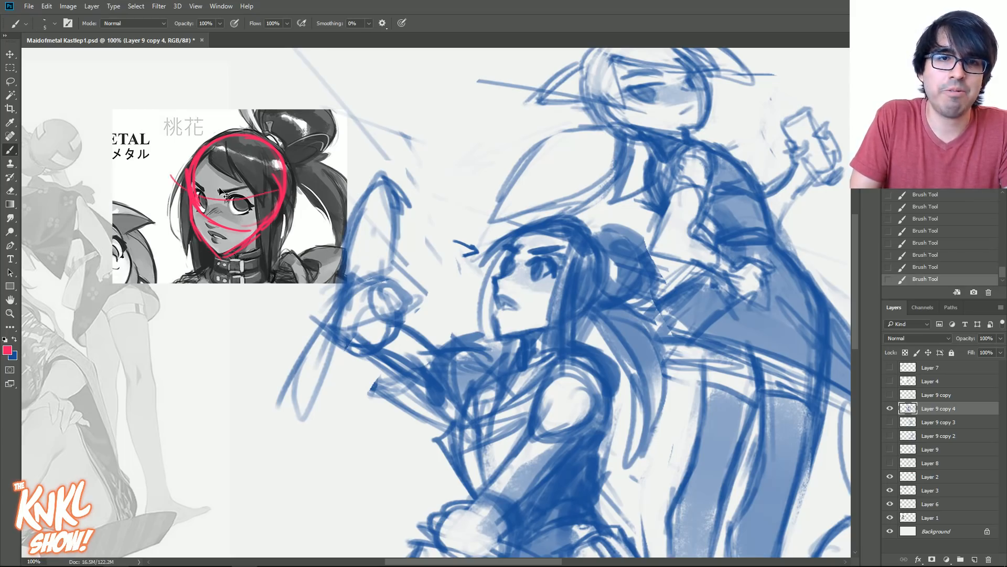
left_click_drag(196, 194, 279, 198)
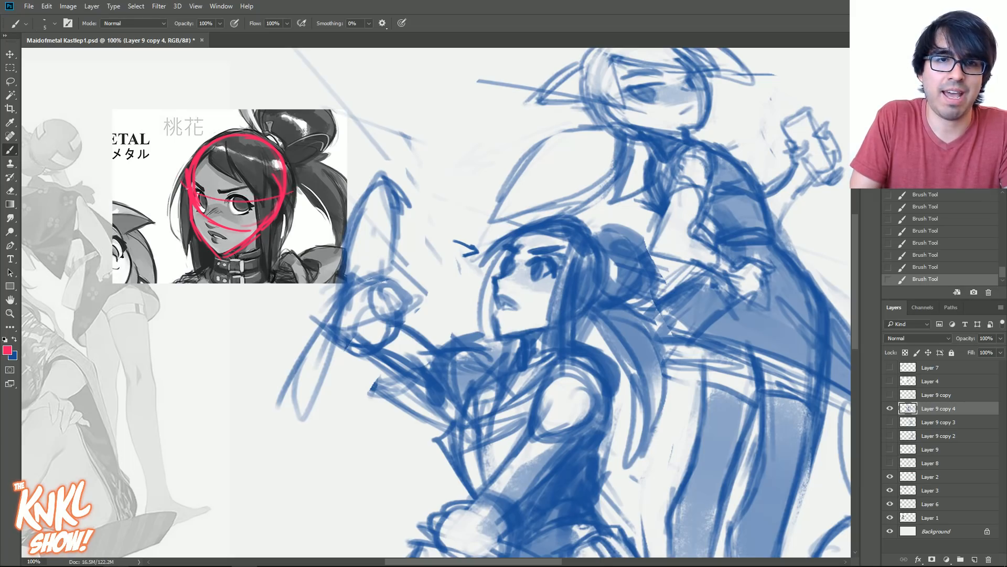
left_click_drag(198, 176, 280, 177)
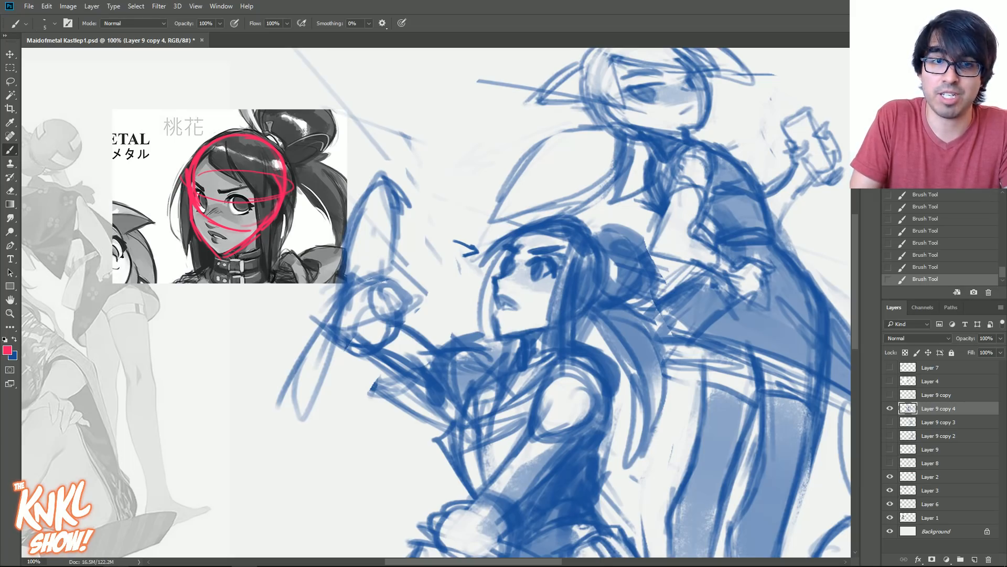
left_click_drag(216, 150, 211, 227)
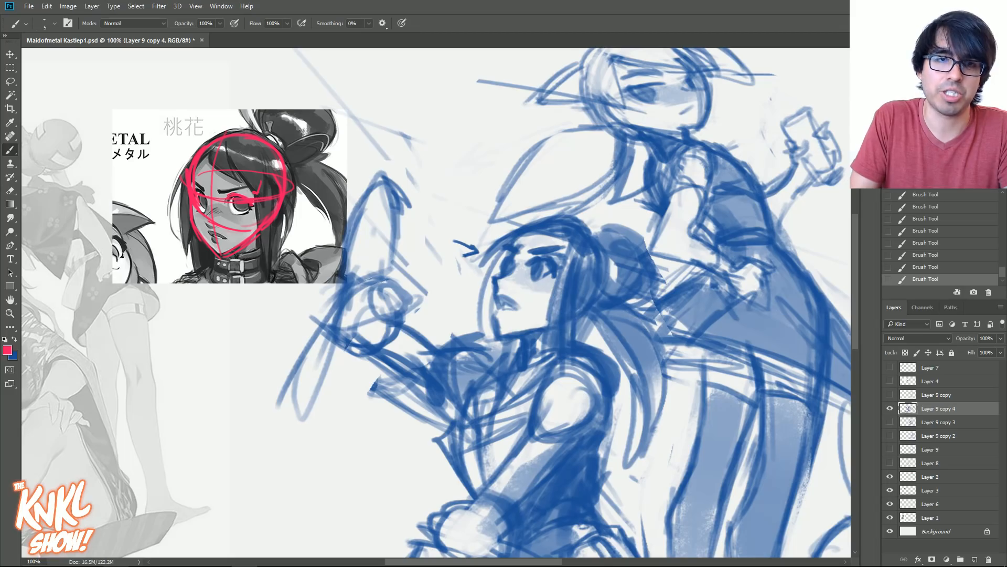
- Sketch a pink cranium circle and tilted eye guideline over the seated figure's head, reworking the guideline
mouse_move(514, 273)
left_mouse_down()
mouse_move(595, 244)
mouse_move(546, 304)
mouse_move(558, 216)
mouse_move(599, 278)
mouse_move(504, 276)
mouse_move(585, 268)
left_mouse_up()
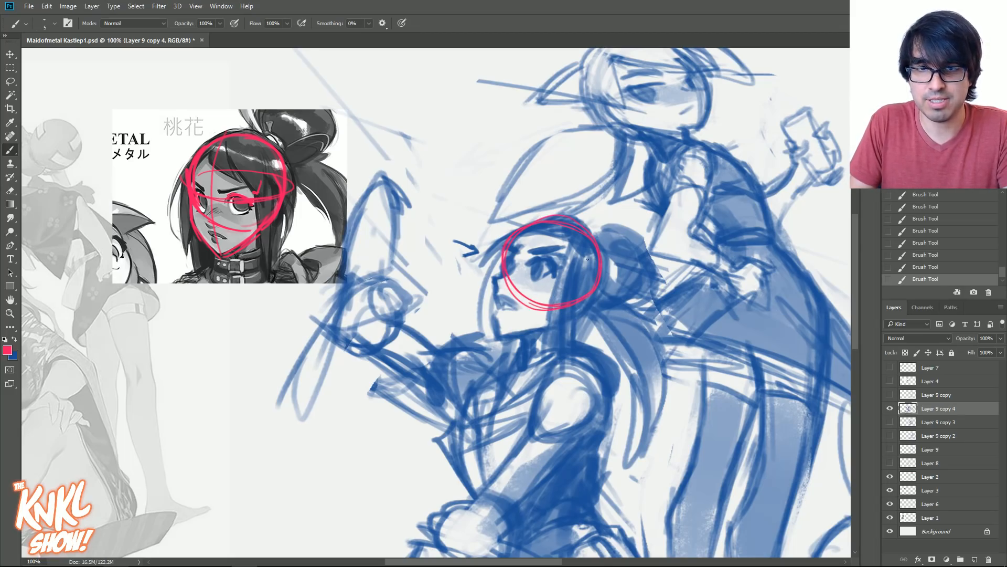
left_click_drag(507, 256, 588, 275)
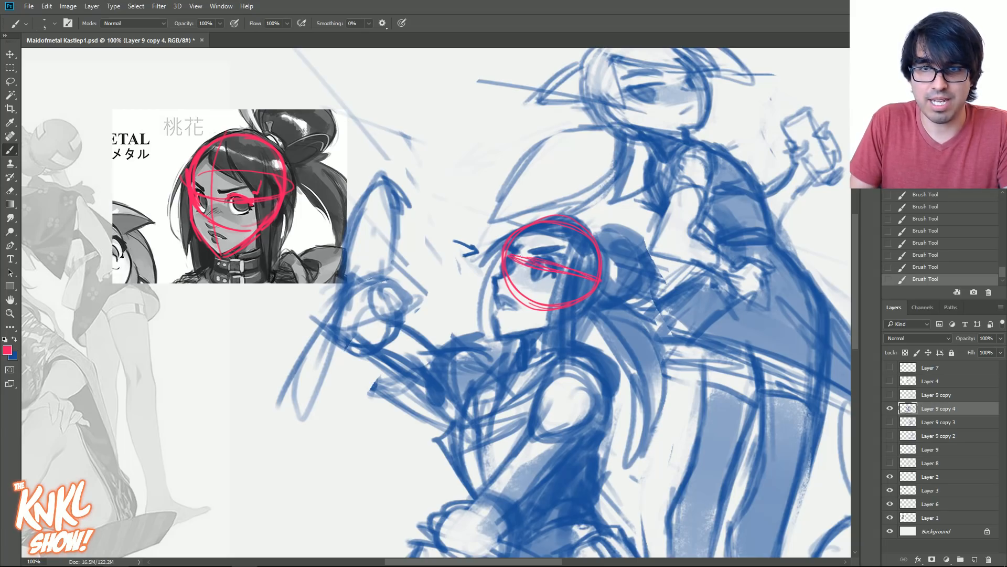
left_click_drag(506, 254, 598, 278)
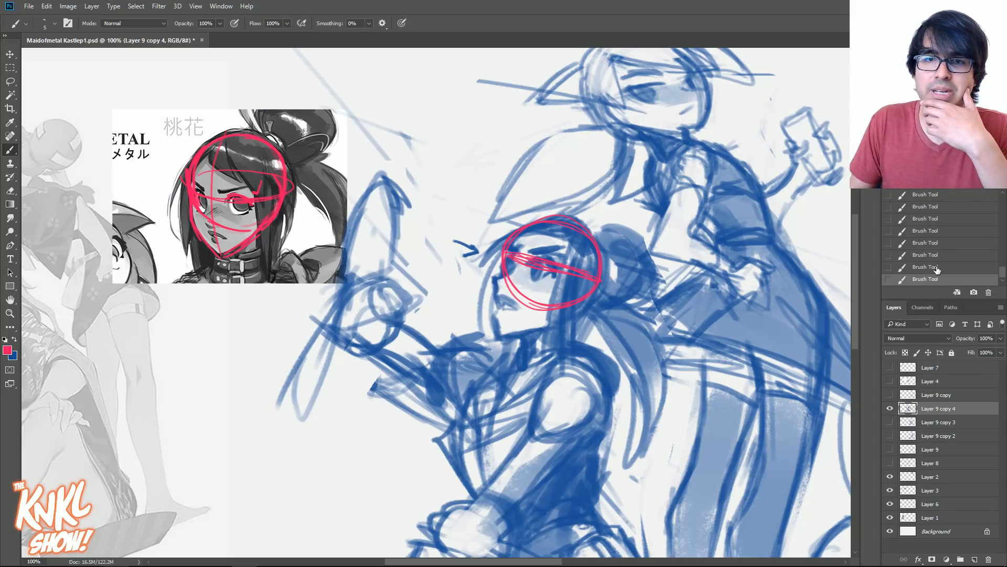
key("ctrl+z")
key("ctrl+z")
key("ctrl+shift+z")
key("ctrl+shift+z")
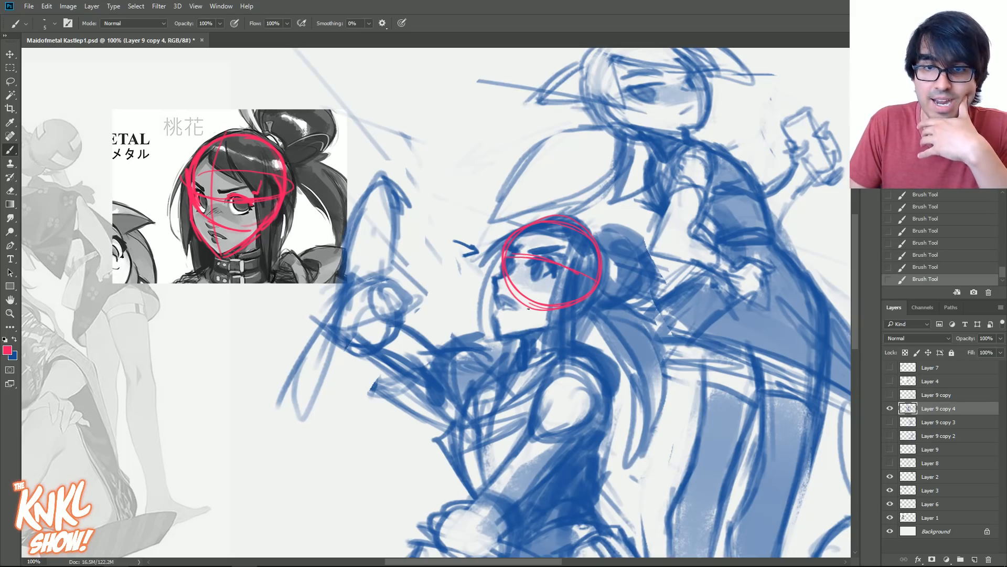
- Outline the seated figure's face and jaw in pink and draw an arrow pointing at the reference portrait's chin
left_click_drag(498, 253, 502, 336)
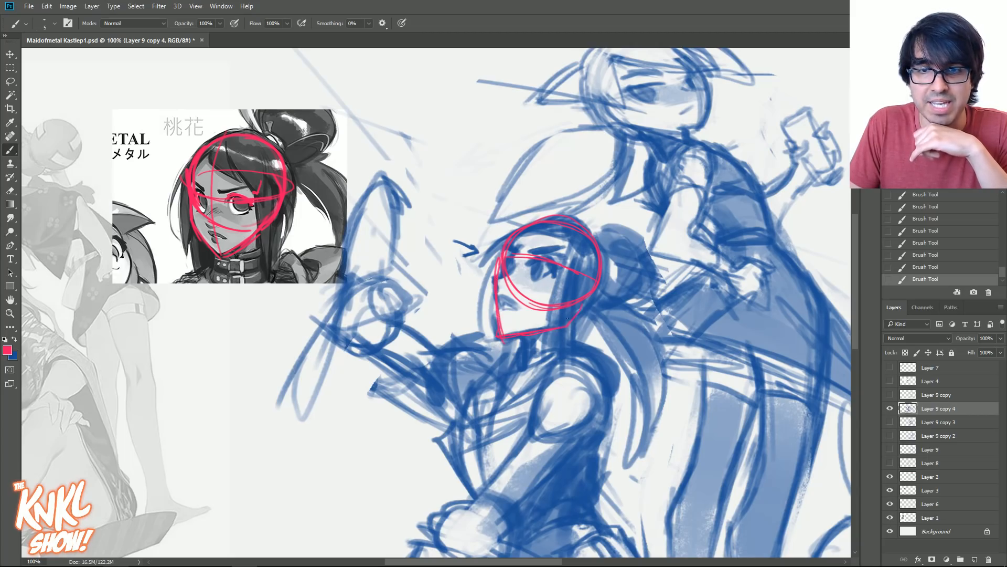
left_click_drag(162, 258, 185, 253)
left_click_drag(176, 246, 179, 260)
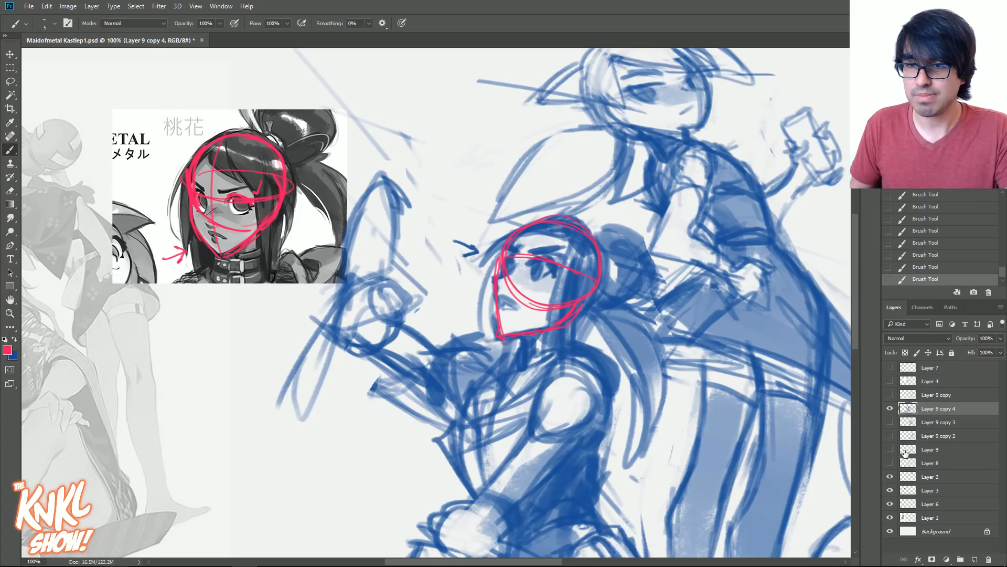
- Check the sketch layer by toggling its visibility and revert to the history state before the seated figure's pink overlay
left_click(890, 408)
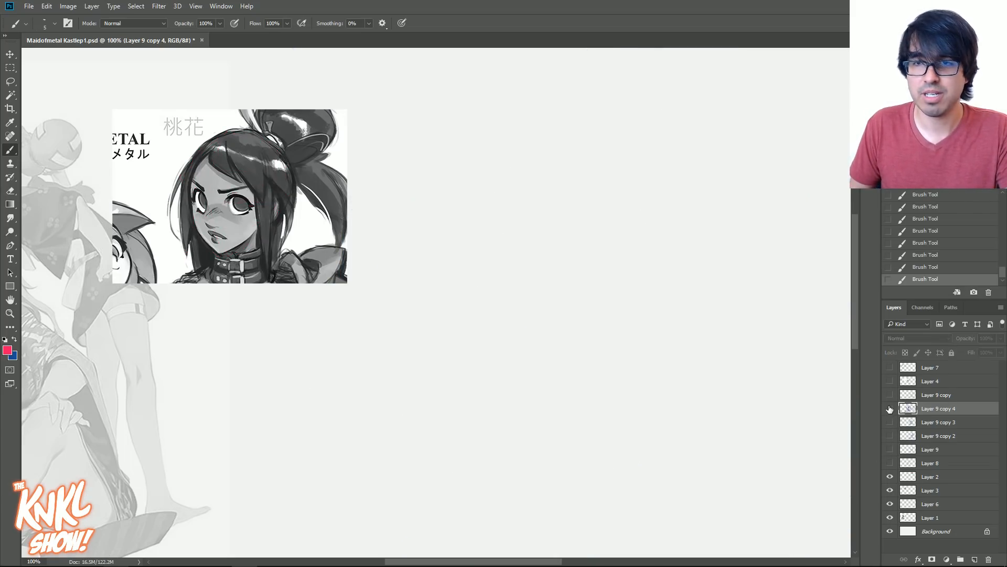
left_click(890, 408)
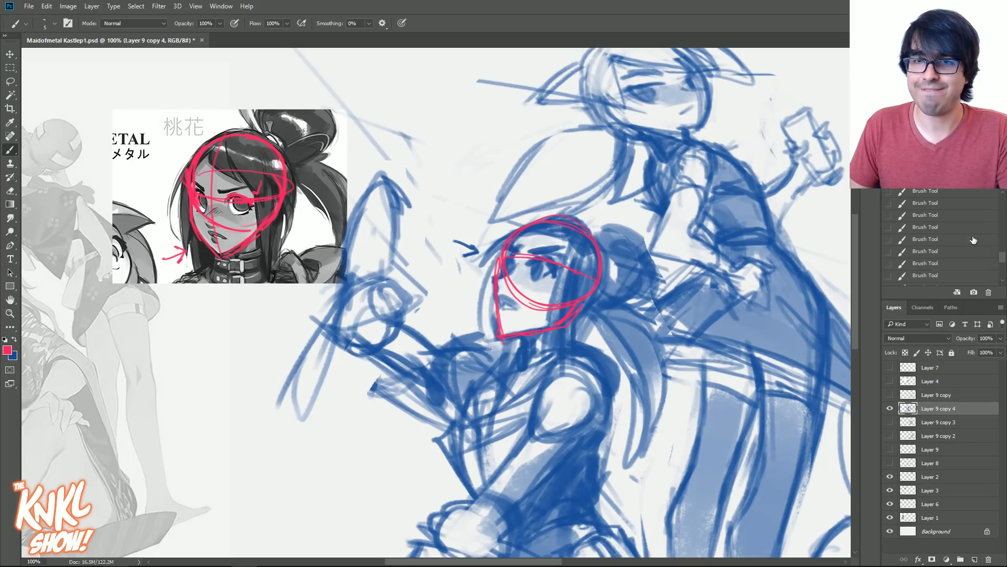
left_click(971, 239)
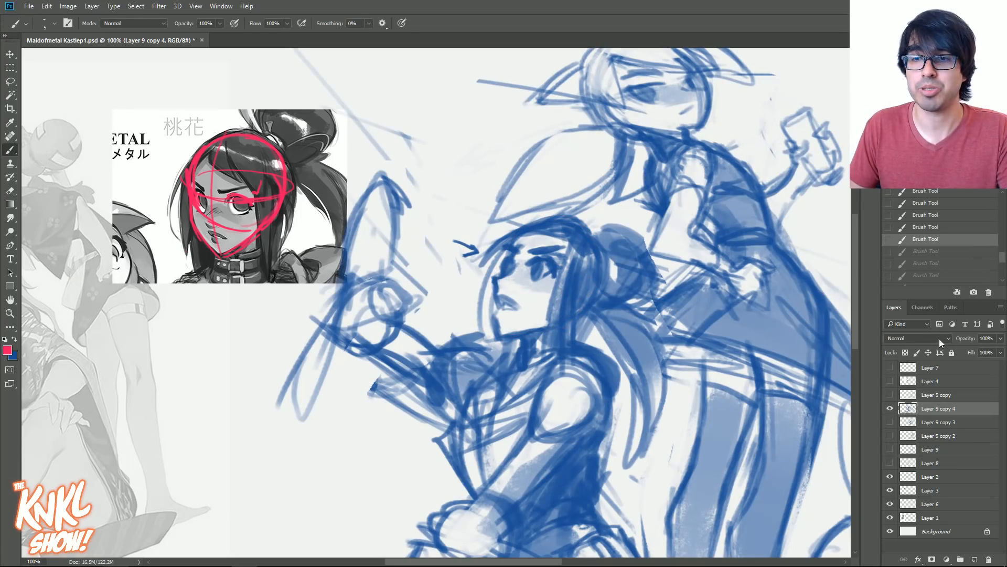
left_click(889, 408)
left_click(890, 408)
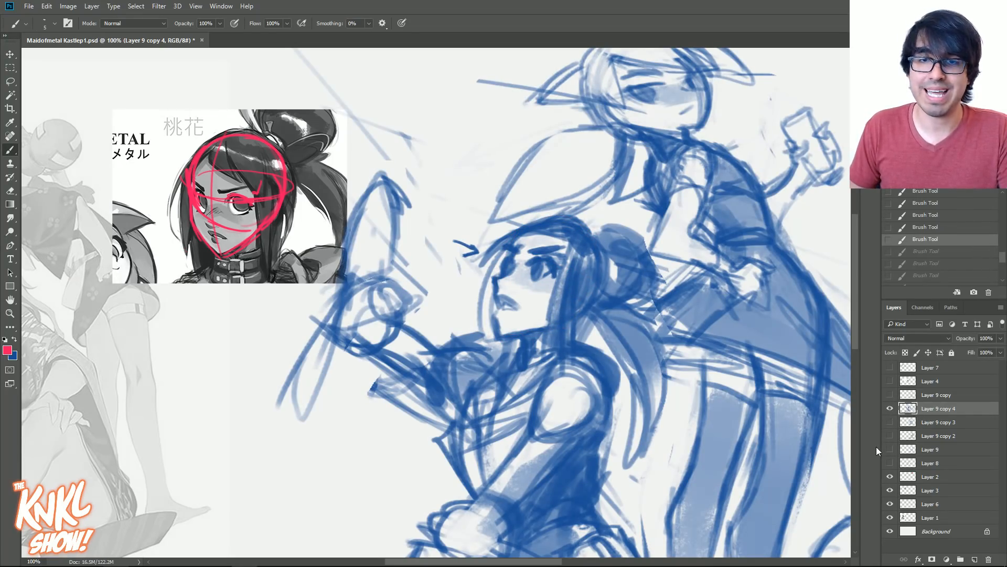
- Switch back to blue with the CHALK NEW brush and erase the seated figure's nose, mouth and jaw lines
key("x")
right_click(445, 284)
left_click(497, 417)
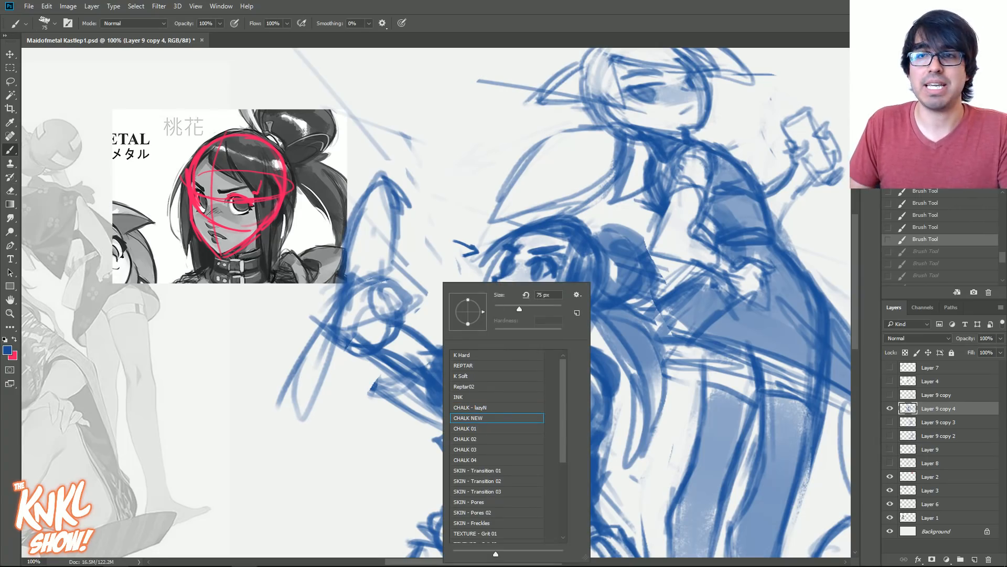
key("Return")
scroll(789, 215, "up", 1)
left_click(516, 313, "alt")
left_click(552, 279, "alt")
left_click_drag(502, 335, 499, 344)
left_click_drag(506, 344, 497, 347)
mouse_move(500, 346)
left_mouse_down()
mouse_move(542, 338)
mouse_move(495, 332)
mouse_move(515, 337)
mouse_move(501, 300)
mouse_move(502, 336)
mouse_move(513, 350)
mouse_move(512, 339)
mouse_move(530, 350)
left_mouse_up()
- Redraw the front contour of the seated figure's face from cheek to chin with a much smaller brush
key("bracketleft")
key("bracketleft")
key("bracketleft")
key("bracketleft")
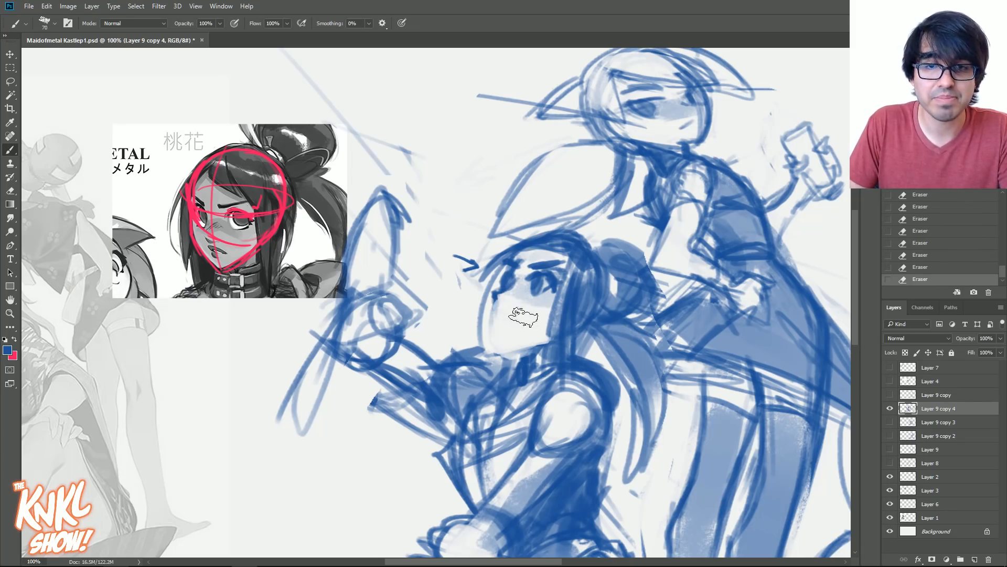
key("bracketleft")
key("bracketleft")
key("bracketleft")
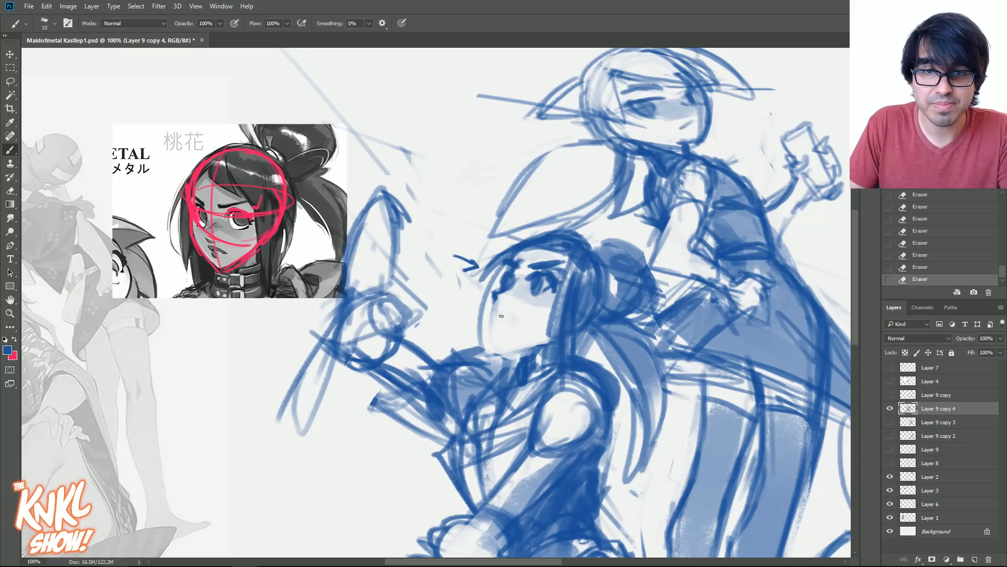
left_click_drag(501, 338, 494, 310)
left_click_drag(495, 307, 498, 344)
left_click_drag(496, 309, 498, 336)
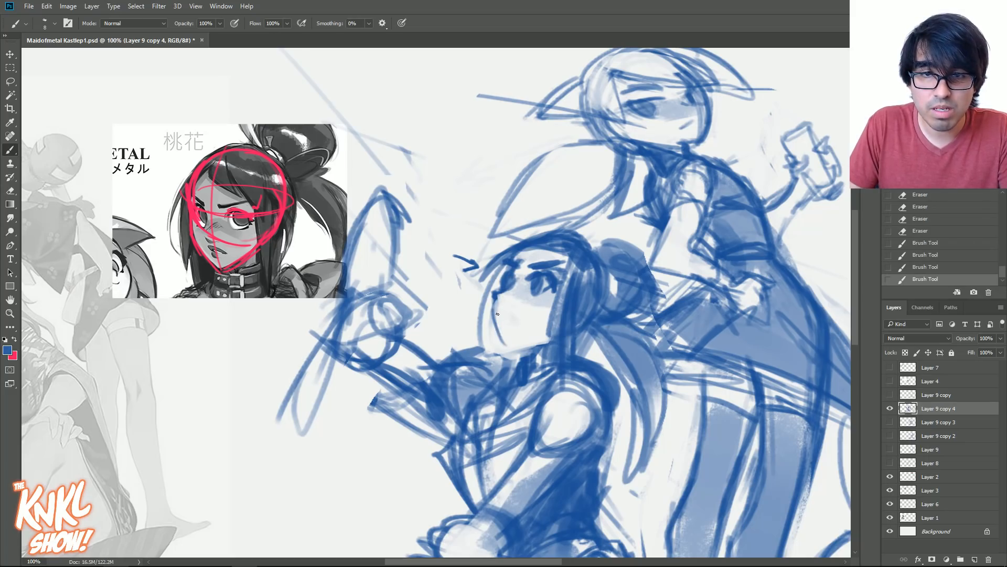
- Strengthen the seated figure's face edge, draw a new jawline and add a small angled mouth
left_click(497, 295, "alt")
left_click_drag(497, 295, 495, 325)
mouse_move(493, 312)
left_mouse_down()
mouse_move(502, 332)
mouse_move(548, 338)
mouse_move(506, 346)
mouse_move(552, 336)
left_mouse_up()
mouse_move(521, 343)
left_mouse_down()
mouse_move(554, 334)
mouse_move(530, 340)
left_mouse_up()
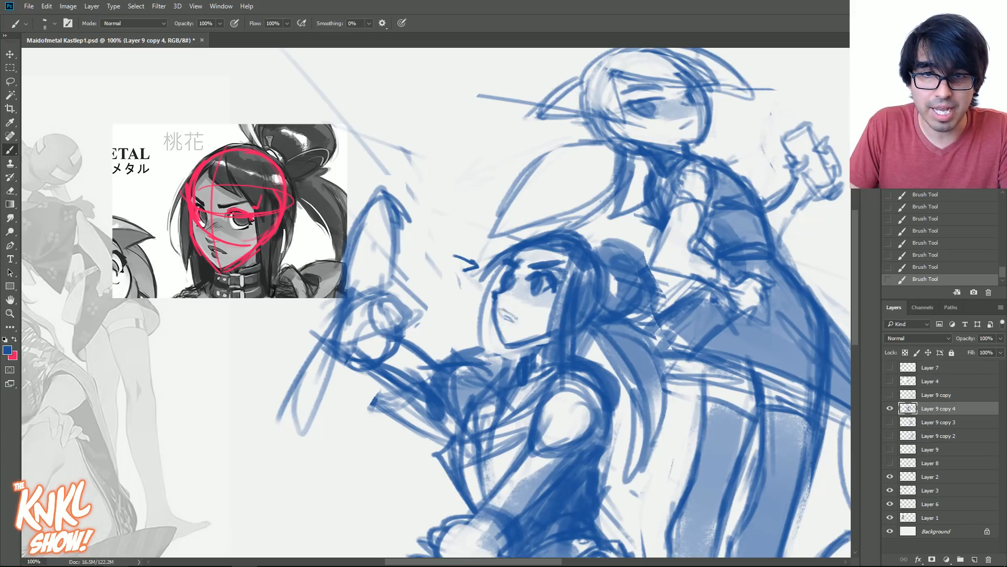
left_click_drag(501, 314, 517, 320)
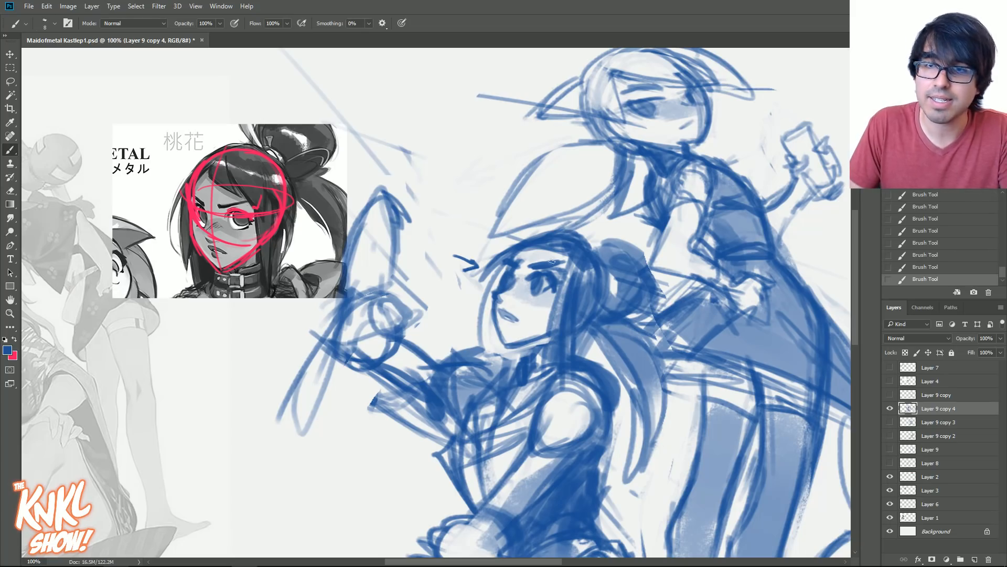
- Refine the seated figure's eyes and redraw the far eye with fine strokes using a reduced brush
left_click_drag(508, 284, 506, 287)
left_click_drag(507, 281, 535, 286)
mouse_move(532, 281)
left_mouse_down()
mouse_move(534, 296)
mouse_move(520, 271)
left_mouse_up()
key("bracketleft")
key("bracketleft")
left_click(508, 273)
left_click_drag(508, 270, 504, 274)
left_click_drag(508, 271, 504, 275)
left_click_drag(509, 271, 506, 275)
key("bracketright")
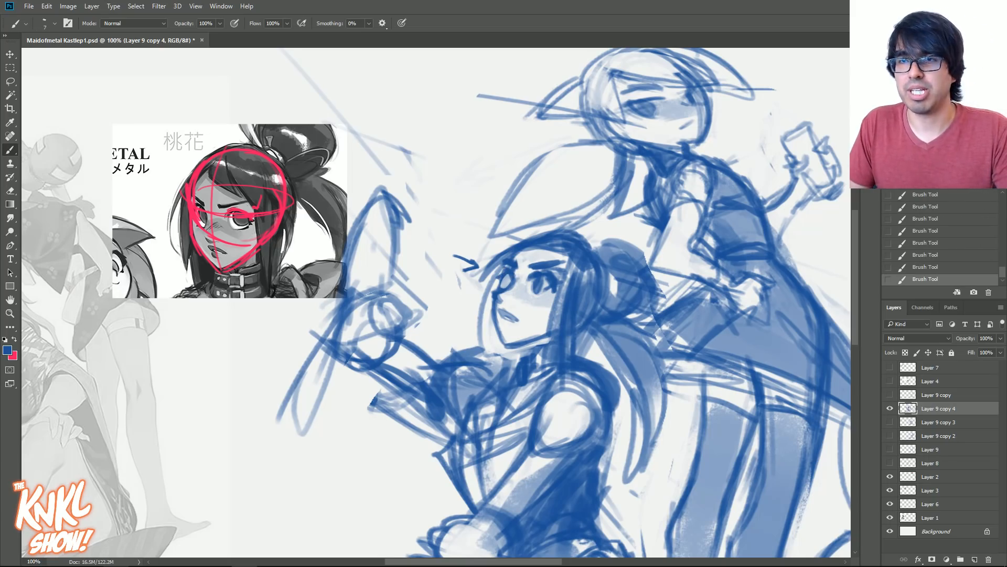
- Enlarge the sketch on Layer 9 copy 4 to about 186% with Free Transform and reposition it on the canvas
key("ctrl+minus")
key("ctrl+minus")
key("ctrl+t")
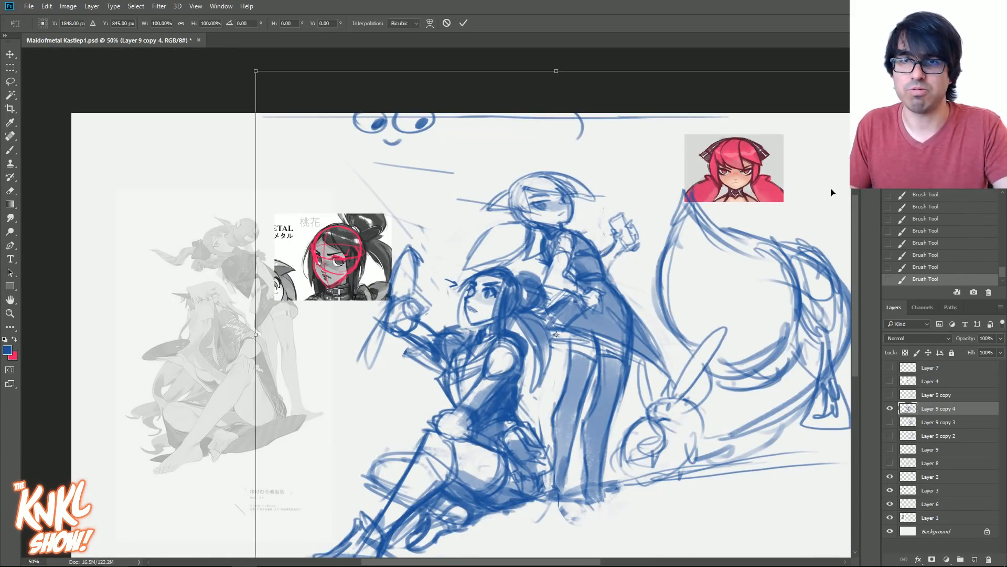
key("ctrl+minus")
key("ctrl+minus")
left_click_drag(619, 163, 778, 78)
mouse_move(583, 289)
left_mouse_down()
mouse_move(669, 261)
mouse_move(649, 273)
left_mouse_up()
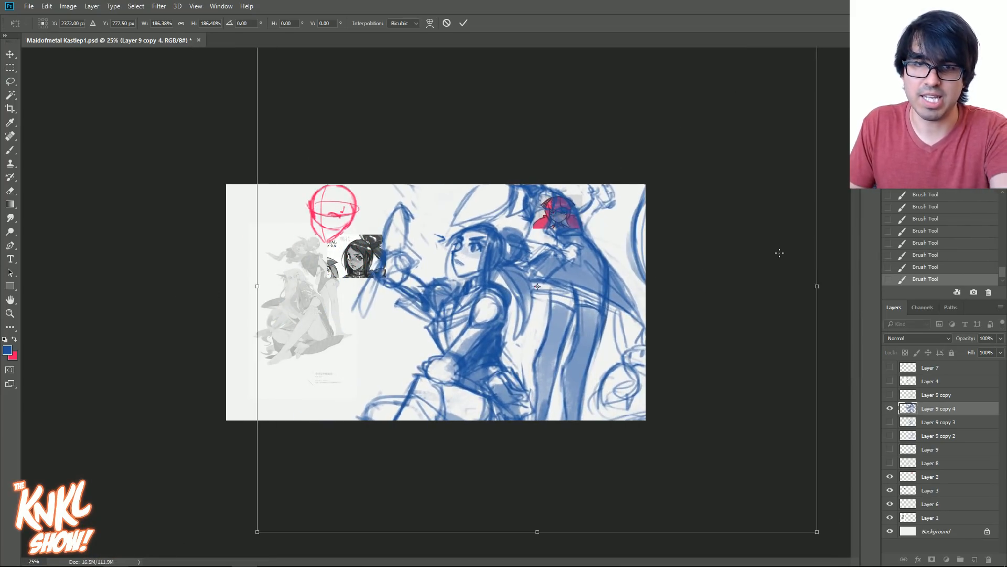
key("Return")
- Rework the seated figure's eyes on the enlarged sketch, undoing unwanted strokes and adjusting the brush size
key("ctrl+plus")
key("ctrl+plus")
key("ctrl+plus")
left_click_drag(668, 186, 604, 259)
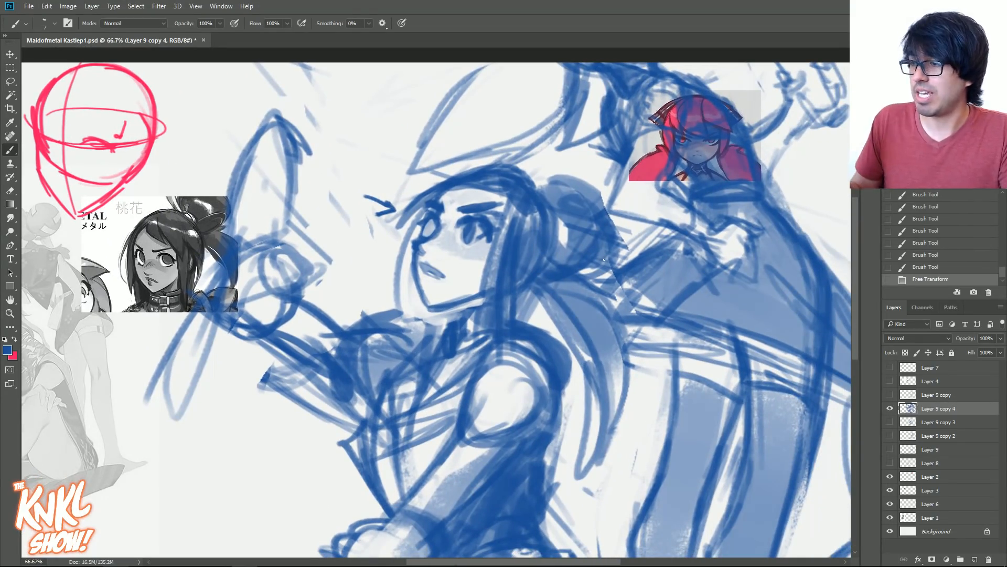
left_click_drag(448, 404, 485, 380)
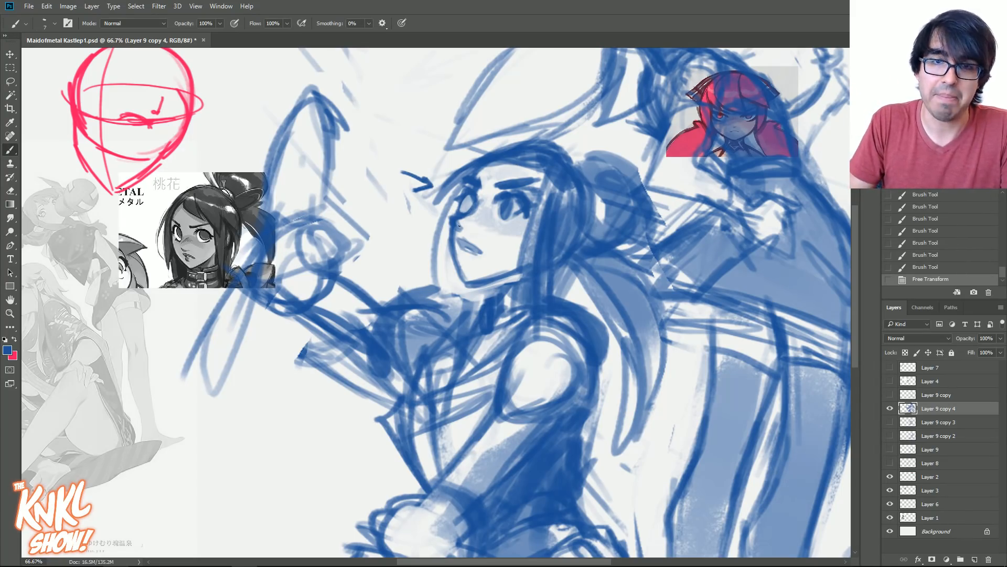
mouse_move(459, 213)
left_mouse_down()
mouse_move(472, 196)
mouse_move(465, 211)
mouse_move(513, 198)
mouse_move(503, 192)
mouse_move(503, 217)
mouse_move(510, 206)
left_mouse_up()
key("]")
key("ctrl+z")
key("]")
key("ctrl+z")
key("]")
key("[")
- Darken the seated figure's near eye with a bold upper lid and a rounded iris
mouse_move(512, 199)
left_mouse_down()
mouse_move(502, 213)
mouse_move(501, 202)
left_mouse_up()
mouse_move(510, 201)
left_mouse_down()
mouse_move(504, 214)
mouse_move(510, 199)
left_mouse_up()
key("]")
left_click_drag(500, 201, 507, 212)
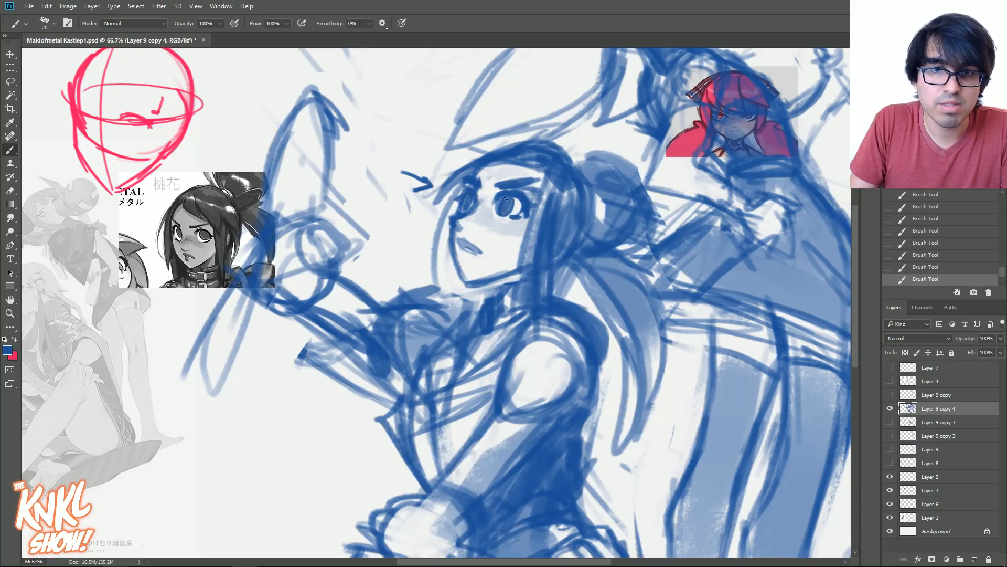
key("[")
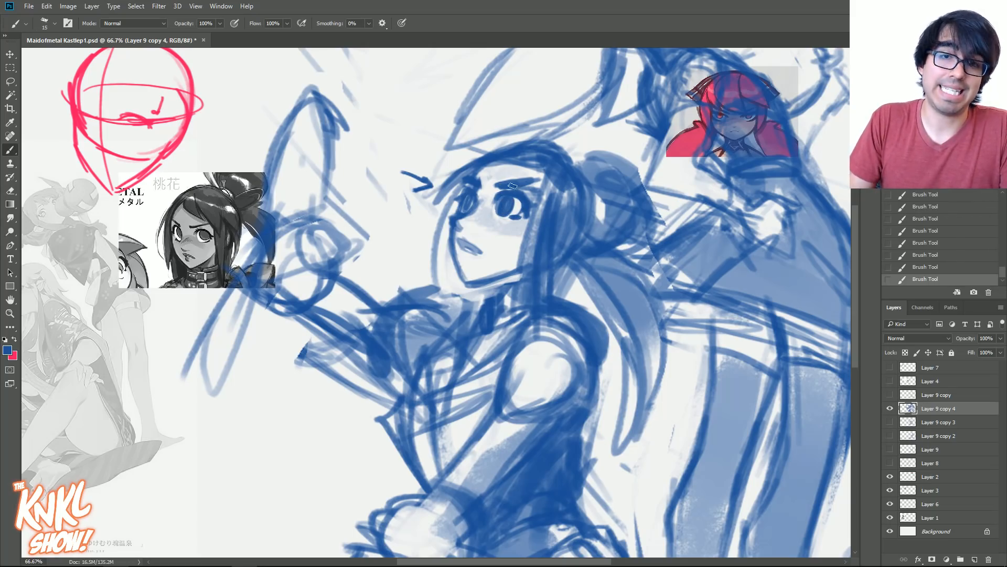
- Try thinning the seated figure's near eyebrow and lightening the iris of the near eye
left_click_drag(500, 187, 531, 187)
mouse_move(499, 188)
left_mouse_down()
mouse_move(530, 186)
mouse_move(499, 189)
mouse_move(535, 192)
mouse_move(523, 187)
mouse_move(539, 180)
mouse_move(505, 166)
left_mouse_up()
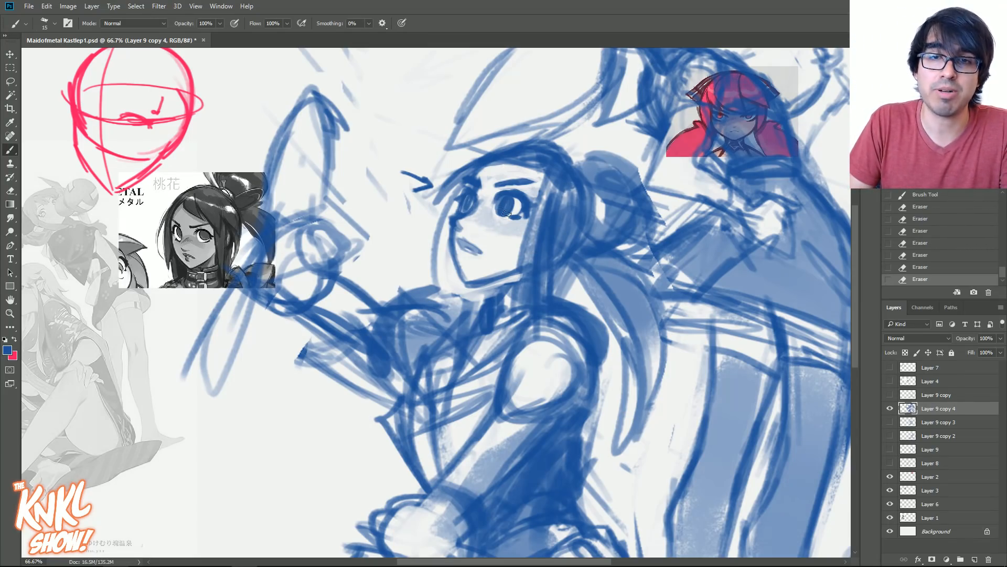
left_click_drag(513, 202, 513, 208)
key("bracketright")
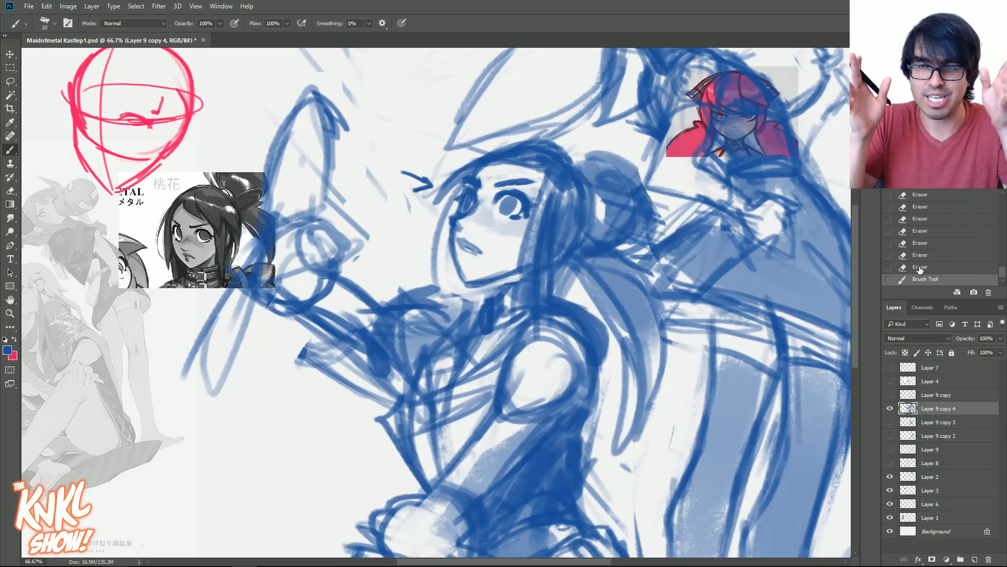
- Compare earlier history states of the face and restore the one before the eyebrow and iris were erased
scroll(936, 206, "up", 3)
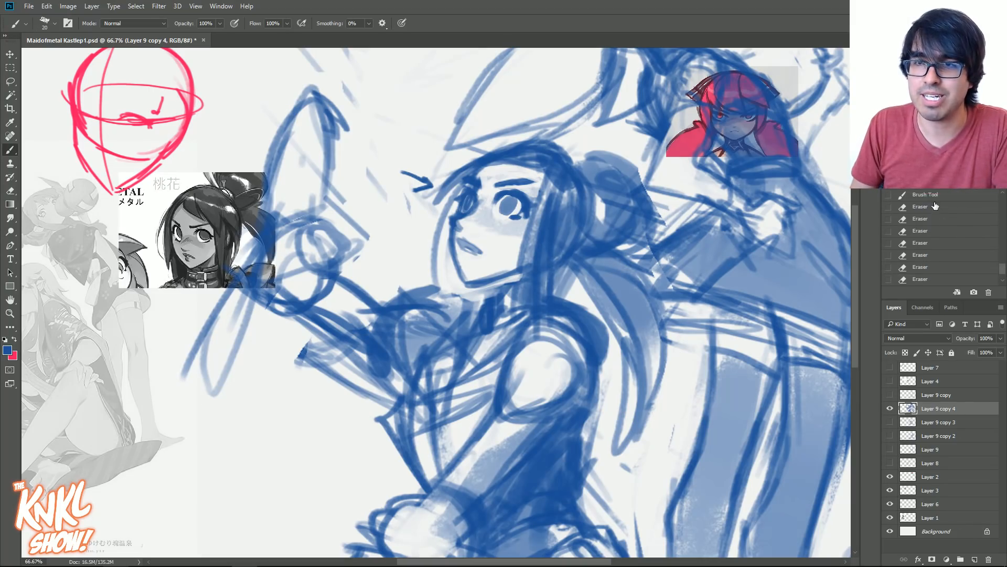
left_click(935, 196)
left_click(1003, 280)
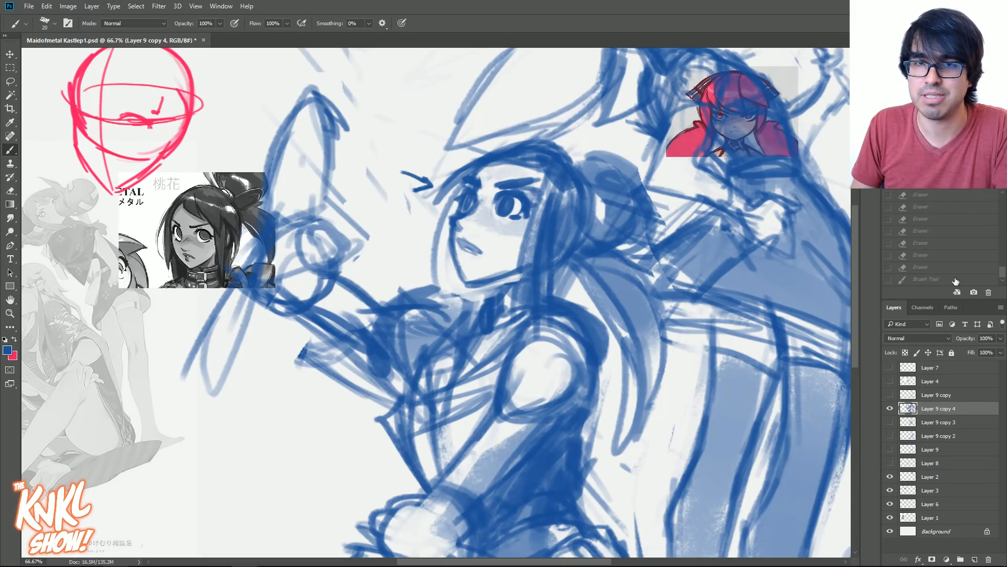
left_click(955, 279)
scroll(997, 275, "up", 3)
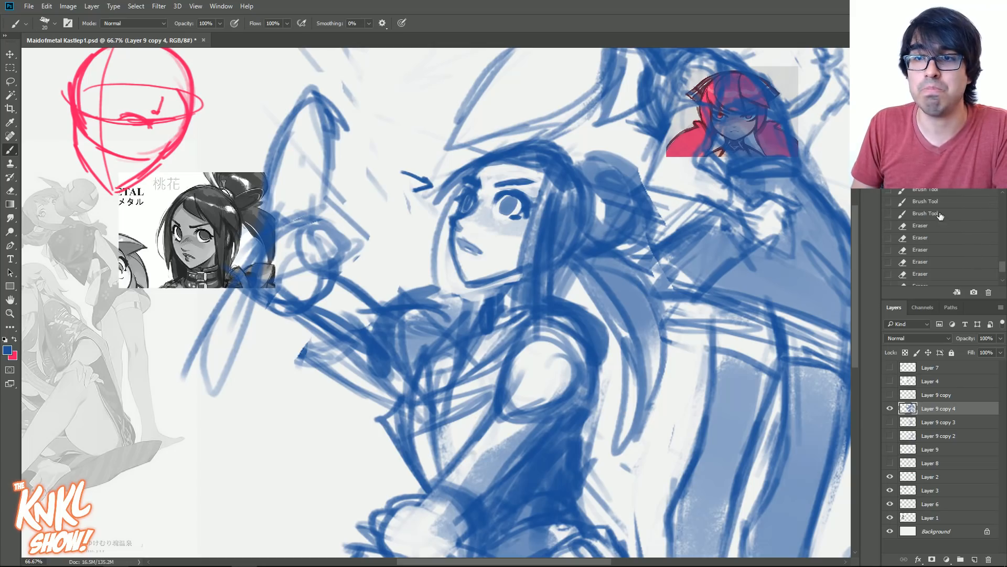
left_click(941, 214)
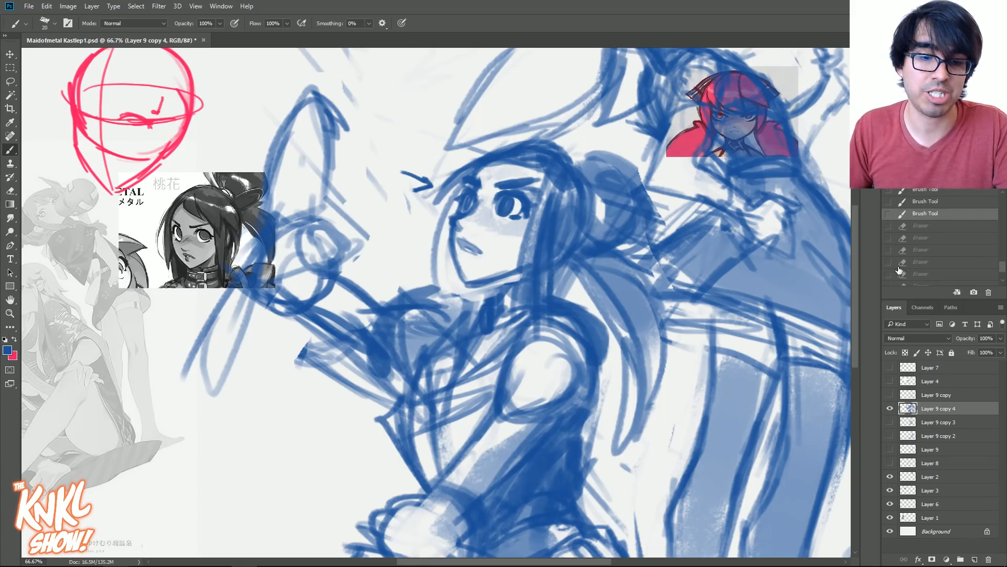
- Redraw the seated figure's mouth with fine strokes, reshaping the parted lips
key("bracketleft")
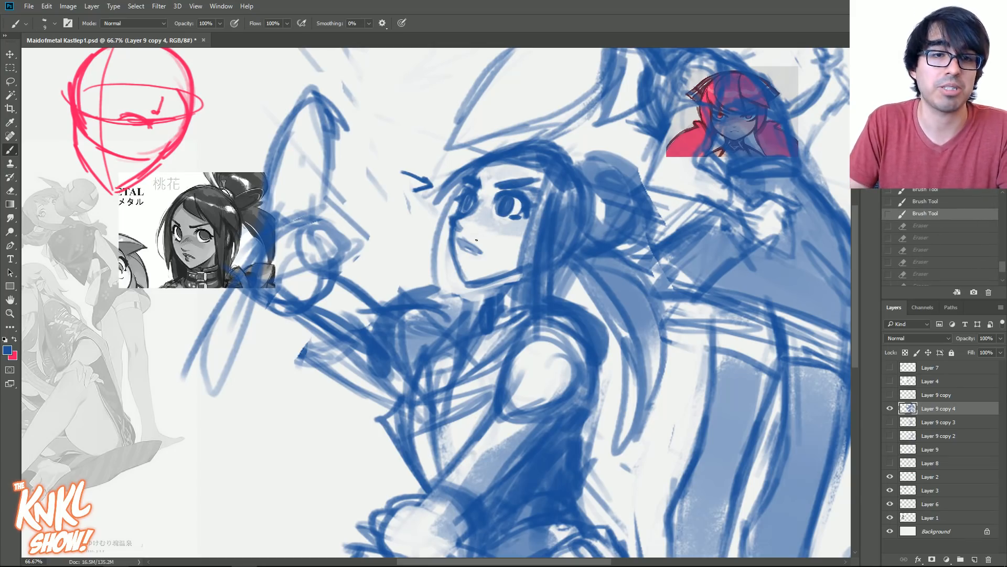
left_click_drag(480, 254, 457, 253)
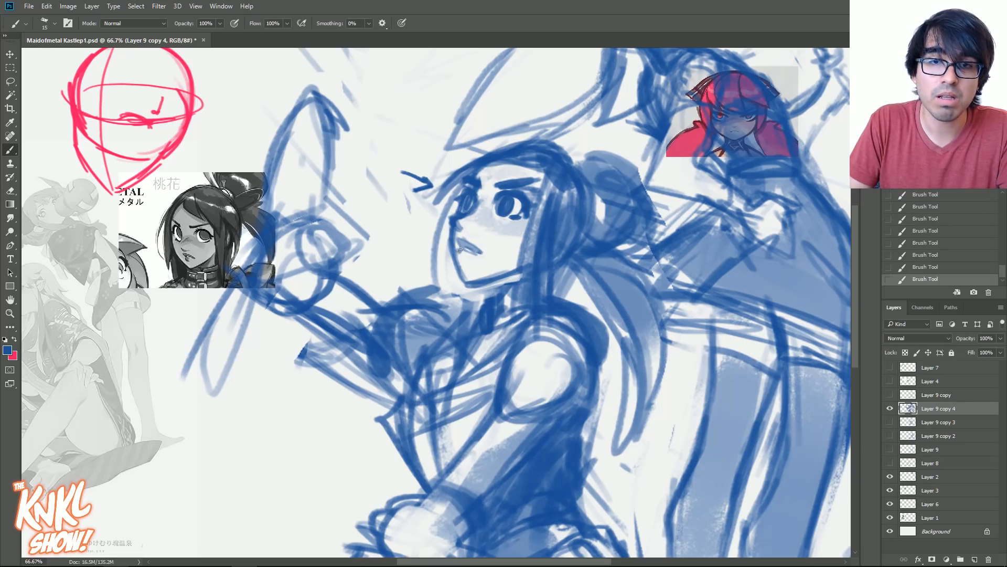
key("bracketright")
key("bracketright")
key("bracketright")
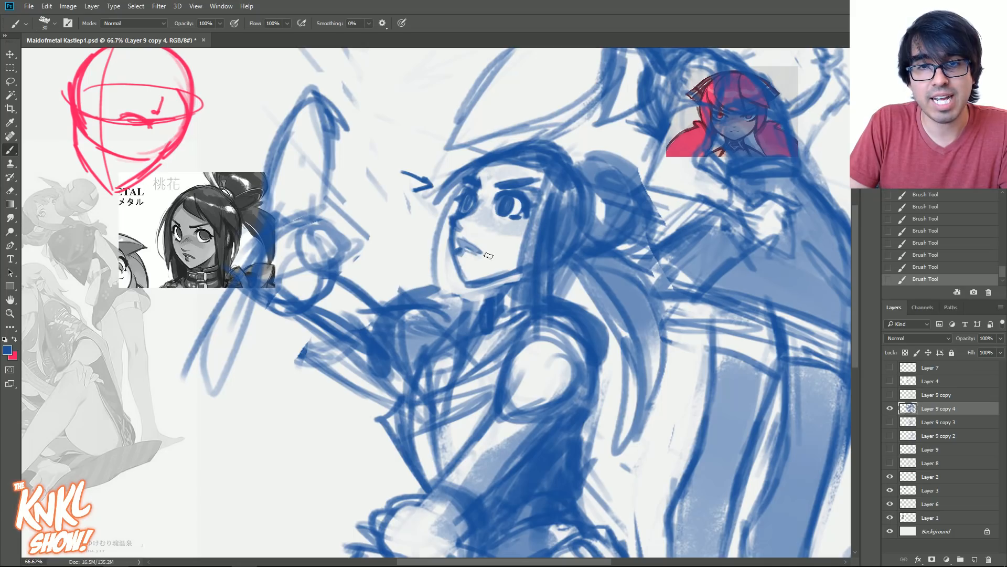
key("bracketleft")
key("bracketleft")
key("bracketleft")
key("bracketleft")
key("bracketleft")
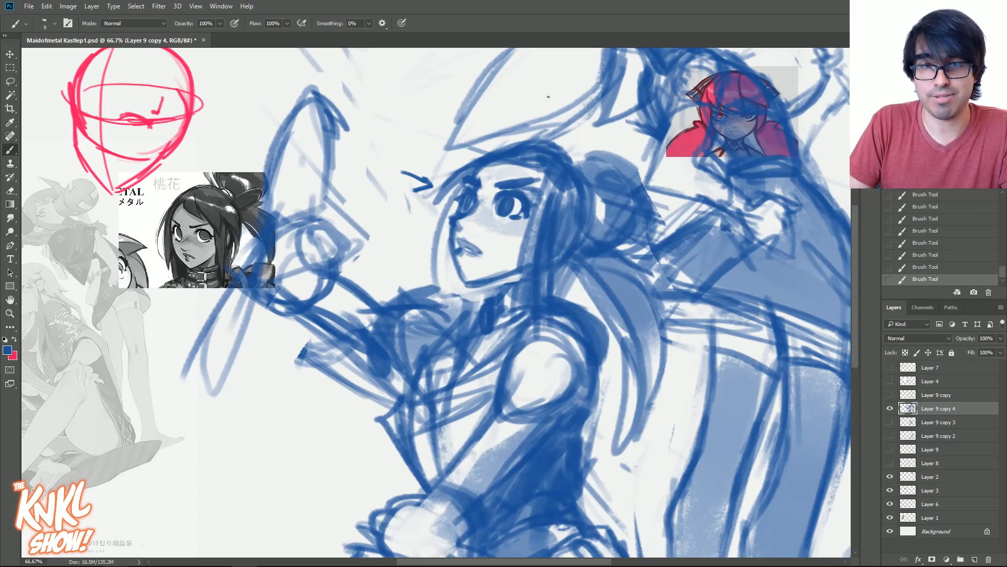
- Sketch the collar around the seated figure's neck with a larger brush
key("bracketright")
key("bracketright")
key("bracketright")
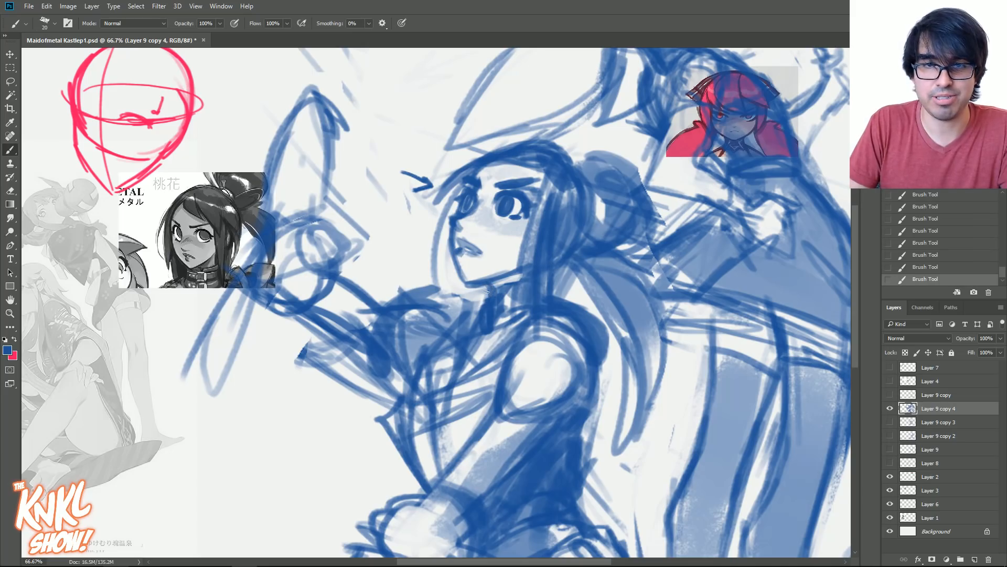
key("bracketright")
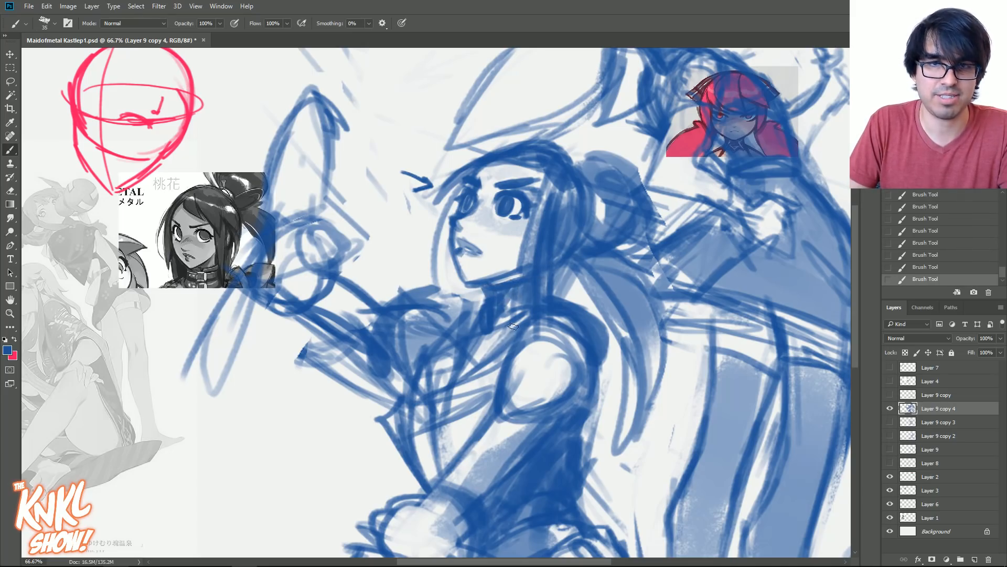
key("bracketleft")
key("bracketleft")
key("bracketleft")
key("bracketleft")
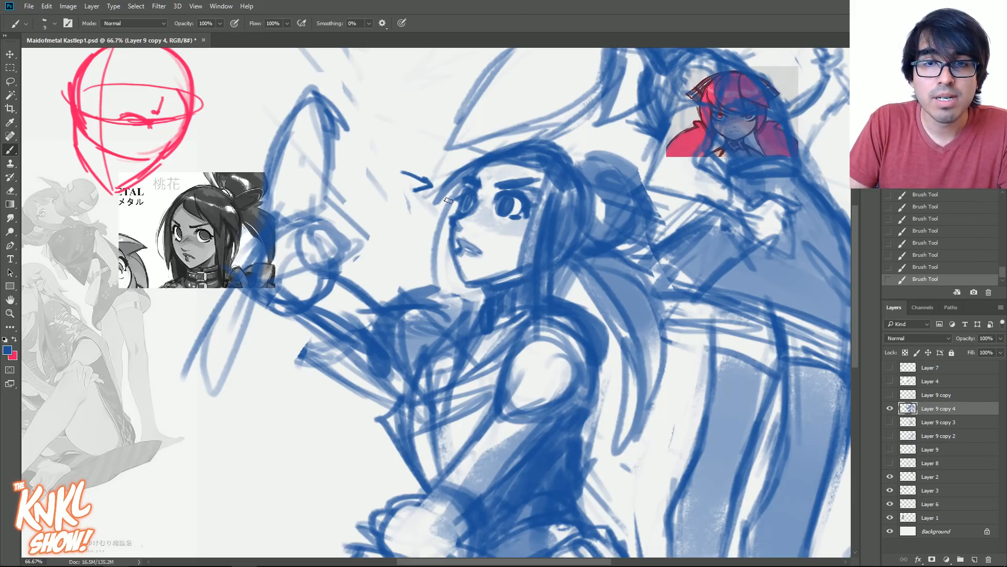
- Clean up the outside edge of the seated figure's far eye and redraw its lower contour
left_click_drag(460, 224, 468, 215)
left_click_drag(467, 217, 468, 215)
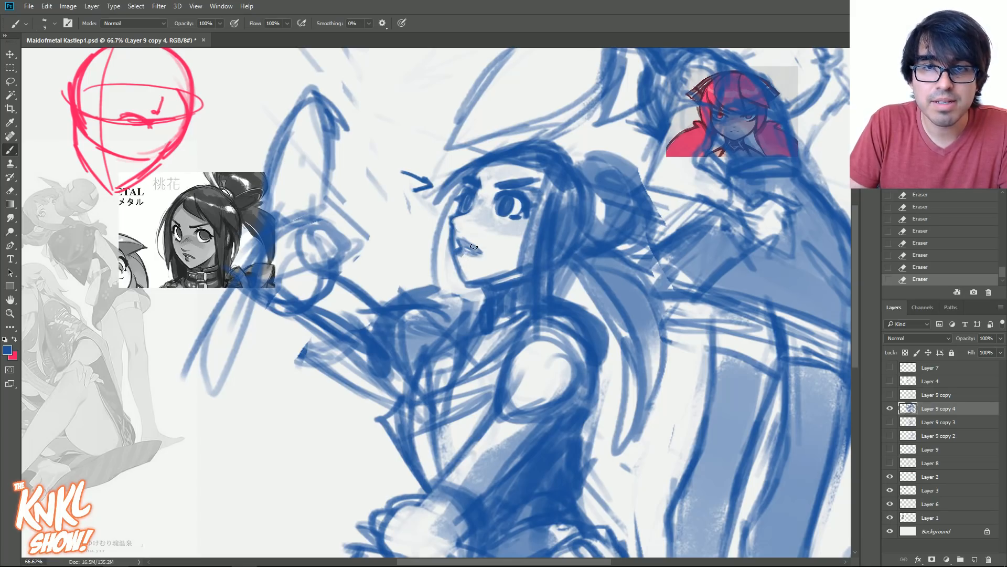
key("bracketright")
left_click_drag(453, 222, 463, 217)
left_click_drag(464, 217, 469, 209)
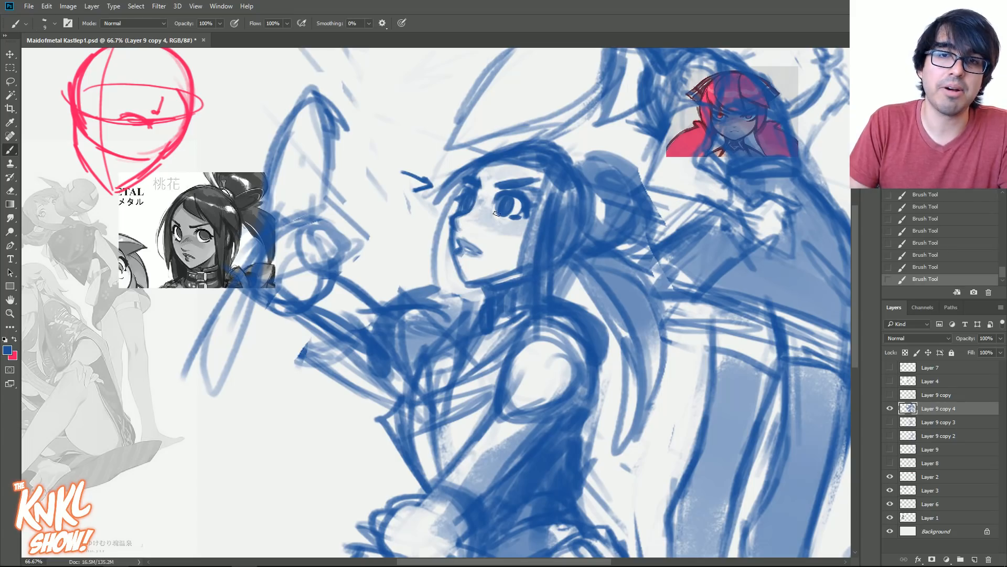
- Undo the last strokes and refine the far eye by erasing around its iris and lid
key("bracketright")
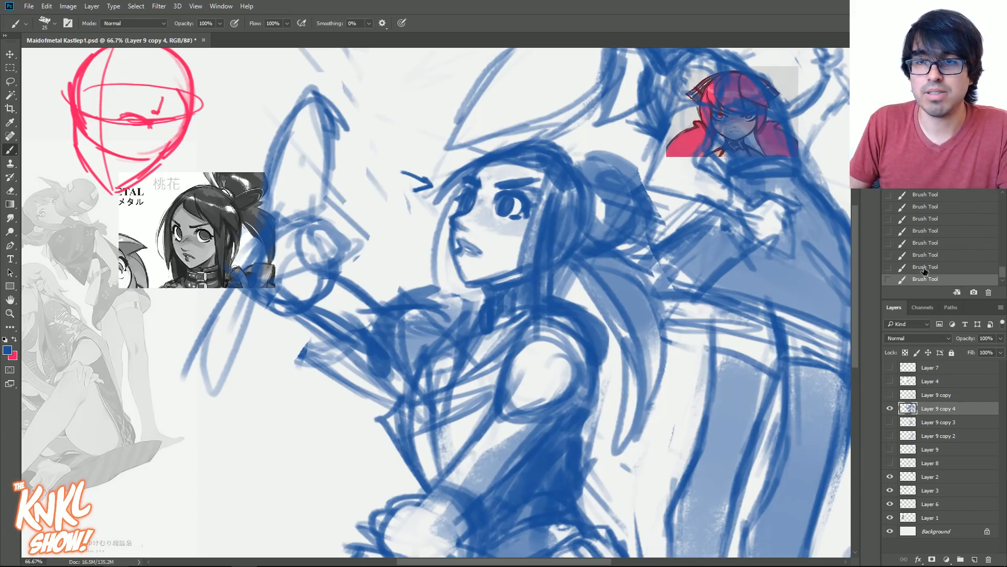
key("ctrl+z")
key("ctrl+z")
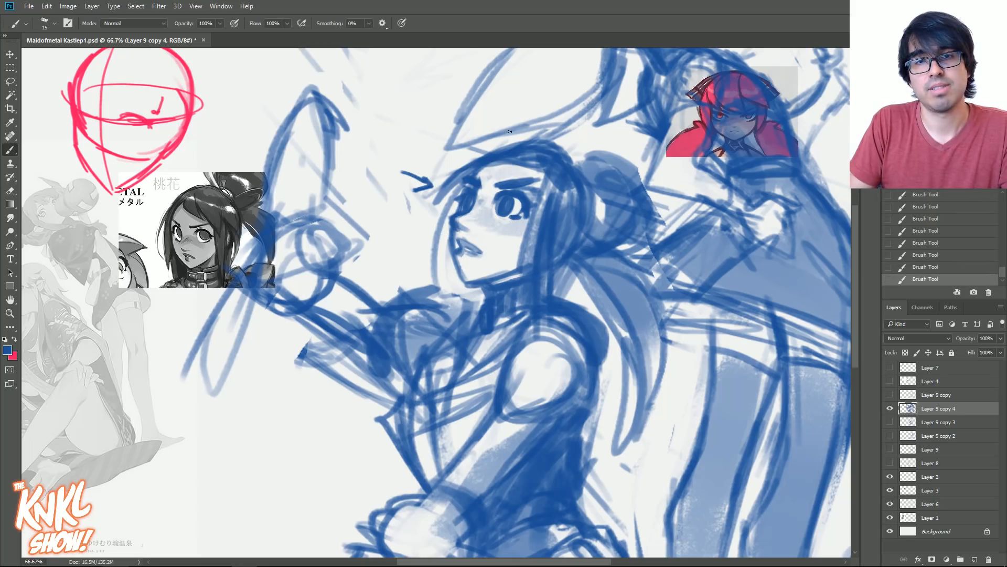
left_click_drag(465, 224, 452, 213)
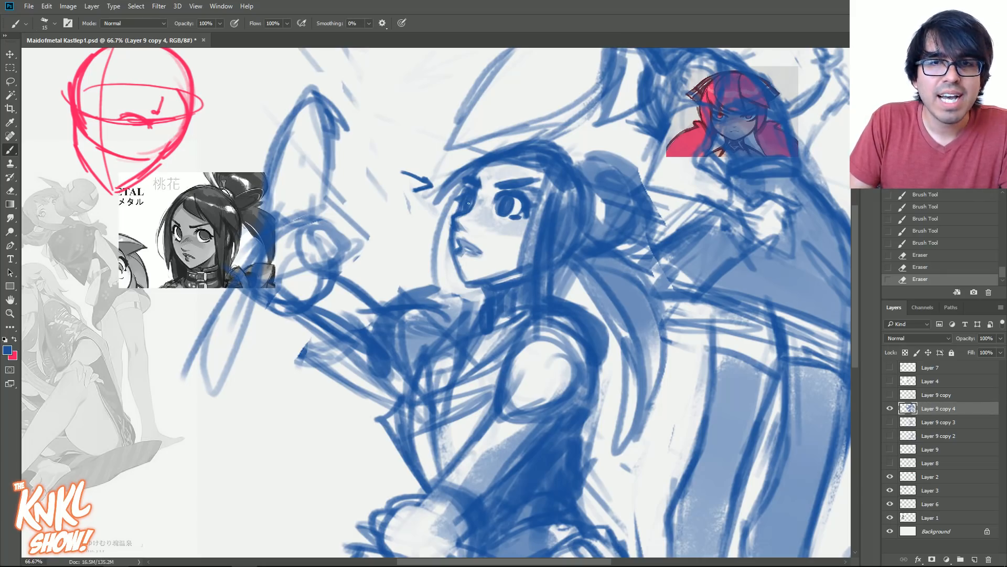
left_click_drag(477, 204, 476, 198)
left_click_drag(477, 205, 481, 179)
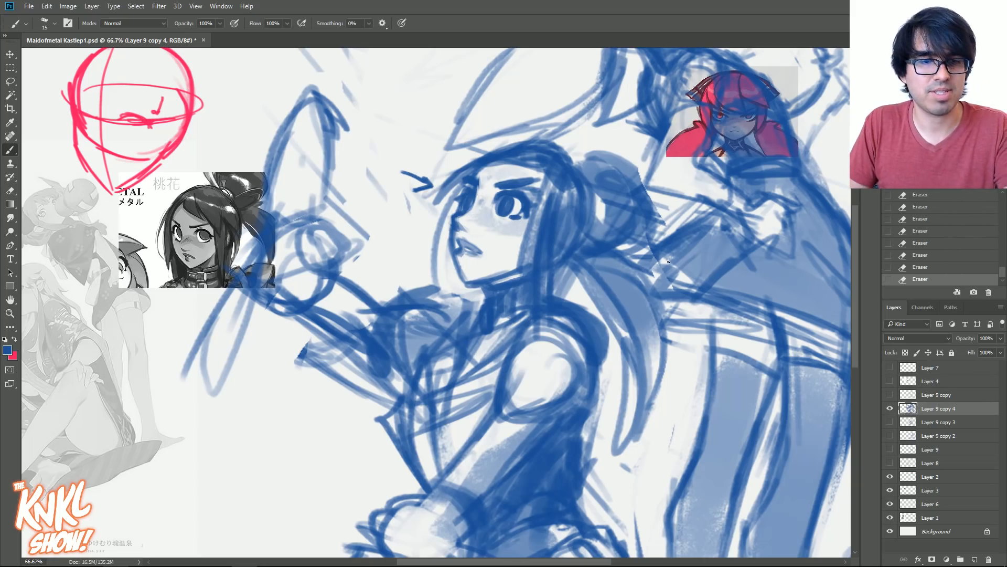
- Flip the canvas horizontally, then refine the seated figure's far eye and lighten both irises
key("ctrl+shift+h")
left_click_drag(438, 276, 494, 270)
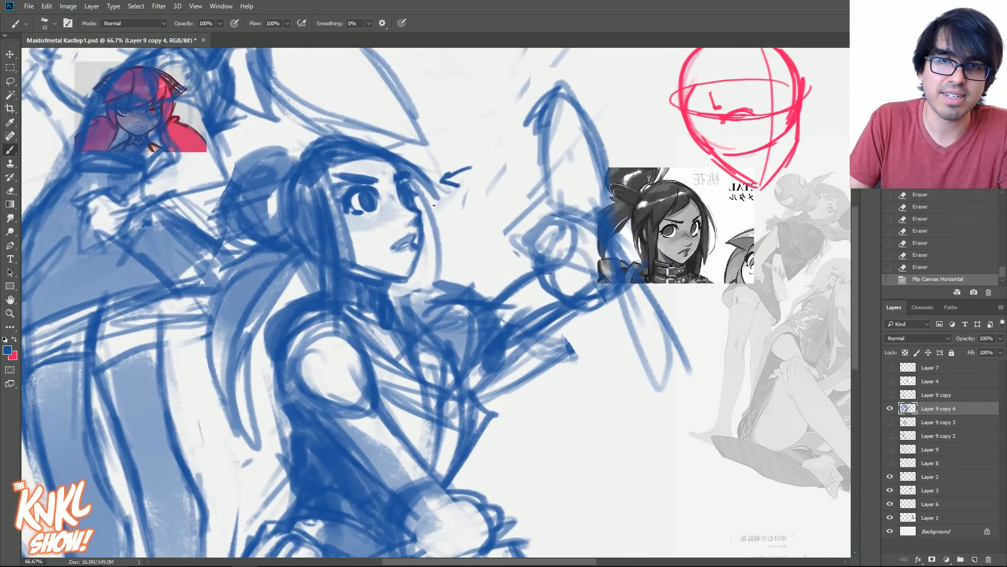
left_click_drag(411, 218, 409, 219)
mouse_move(410, 213)
left_mouse_down()
mouse_move(405, 243)
mouse_move(421, 218)
left_mouse_up()
left_click_drag(415, 210, 418, 212)
mouse_move(407, 196)
left_mouse_down()
mouse_move(412, 205)
mouse_move(407, 179)
left_mouse_up()
mouse_move(399, 175)
left_mouse_down()
mouse_move(407, 198)
mouse_move(357, 203)
left_mouse_up()
left_click_drag(357, 195, 370, 207)
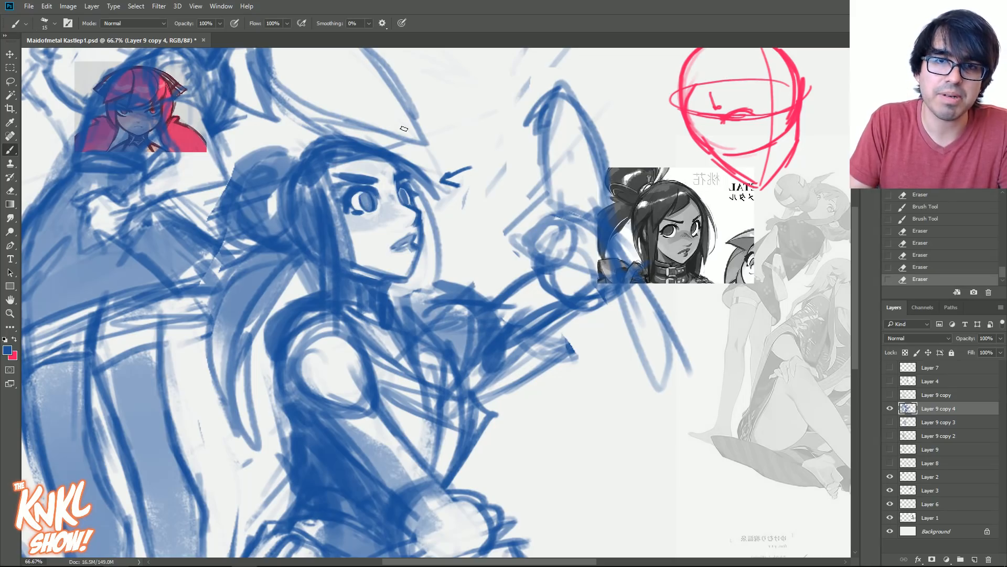
- Redraw the seated figure's facial contour from the lips down to the chin
left_click_drag(417, 249, 413, 269)
mouse_move(419, 251)
left_mouse_down()
mouse_move(418, 260)
mouse_move(420, 252)
left_mouse_up()
key("[")
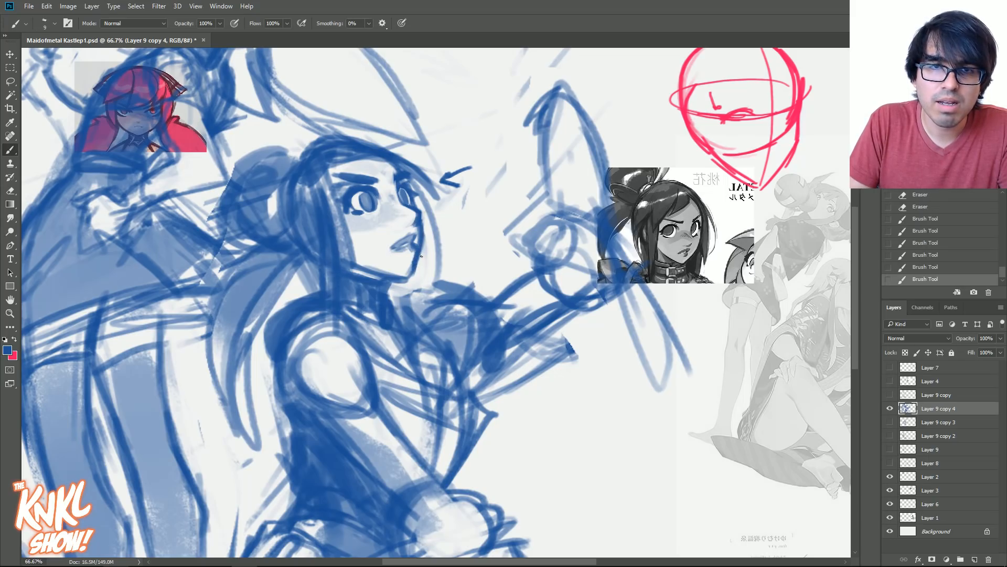
- Reshape the near eyebrow into a raised arch and erase the old far eyebrow
key("]")
mouse_move(352, 176)
left_mouse_down()
mouse_move(399, 174)
mouse_move(341, 187)
mouse_move(369, 190)
mouse_move(354, 187)
left_mouse_up()
key("[")
left_click_drag(351, 187, 379, 170)
key("]")
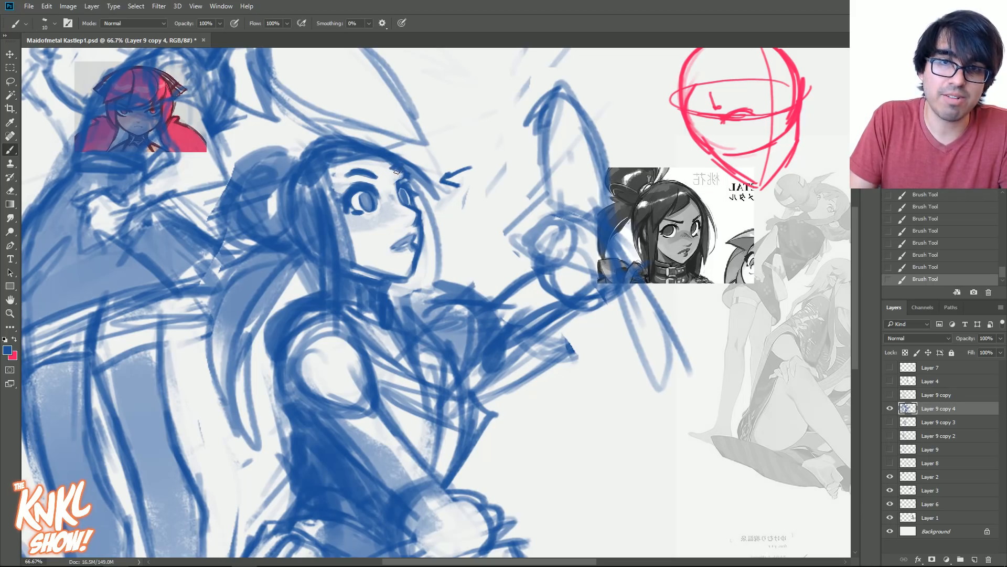
key("e")
mouse_move(388, 173)
left_mouse_down()
mouse_move(389, 164)
mouse_move(365, 159)
mouse_move(394, 254)
mouse_move(374, 212)
left_mouse_up()
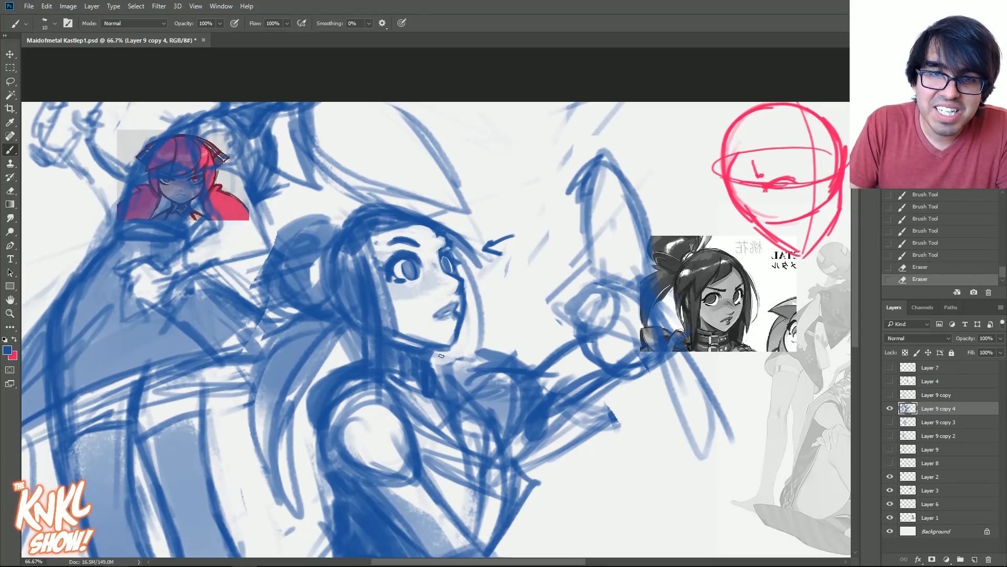
- Redraw the hairline and the strands framing the seated figure's forehead
mouse_move(391, 240)
left_mouse_down()
mouse_move(392, 231)
mouse_move(387, 237)
left_mouse_up()
key("bracketright")
left_click_drag(400, 227, 374, 248)
key("bracketright")
mouse_move(397, 206)
left_mouse_down()
mouse_move(449, 232)
mouse_move(441, 217)
left_mouse_up()
mouse_move(392, 206)
left_mouse_down()
mouse_move(448, 226)
mouse_move(367, 210)
mouse_move(414, 205)
left_mouse_up()
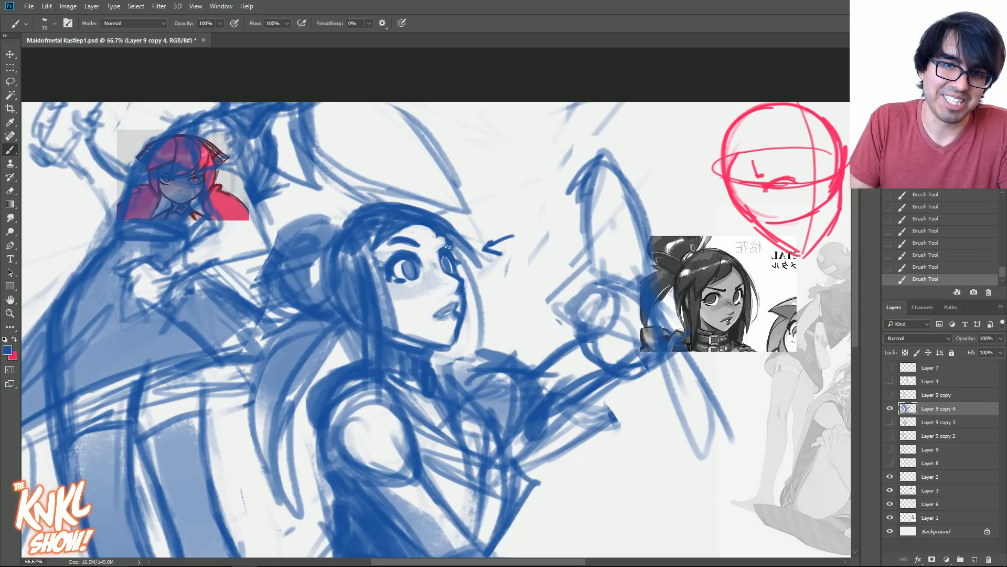
- Undo the last stroke and clean up the far eye and the forehead near the far eyebrow
key("ctrl+z")
mouse_move(442, 250)
left_mouse_down()
mouse_move(452, 273)
mouse_move(438, 271)
left_mouse_up()
left_click_drag(440, 261, 439, 264)
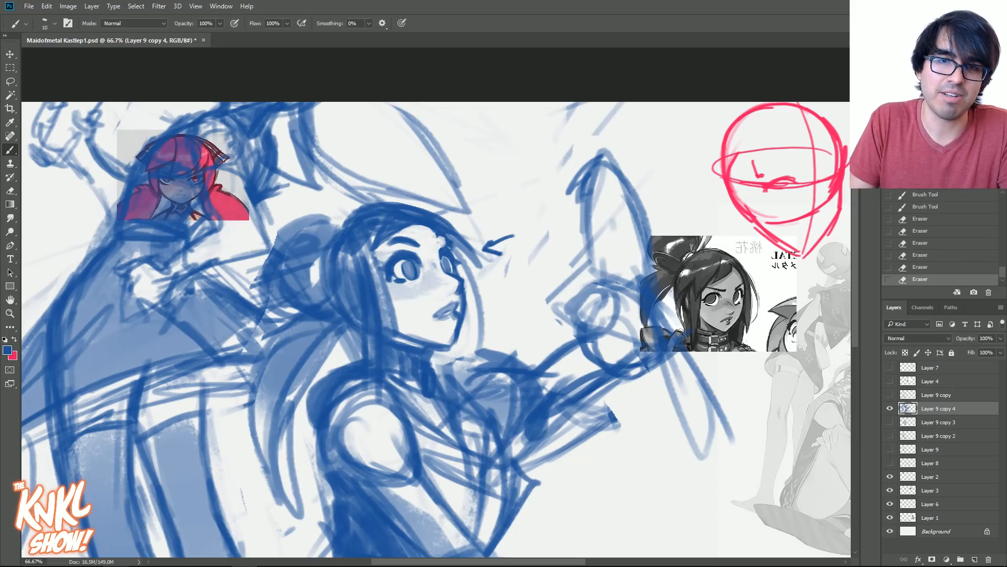
mouse_move(433, 229)
left_mouse_down()
mouse_move(409, 214)
mouse_move(424, 228)
left_mouse_up()
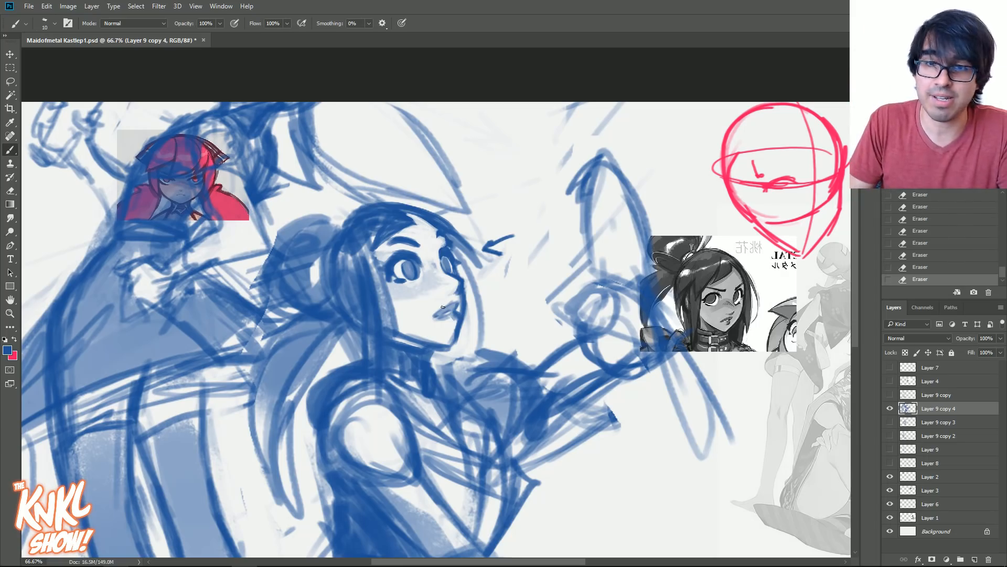
- Refine the seated figure's jawline and side hair, and shade the cheek beneath the far eye
left_click_drag(447, 349, 454, 346)
mouse_move(417, 339)
left_mouse_down()
mouse_move(444, 346)
mouse_move(422, 343)
left_mouse_up()
key("]")
key("]")
left_click_drag(366, 206, 330, 229)
mouse_move(353, 212)
left_mouse_down()
mouse_move(320, 278)
mouse_move(334, 302)
left_mouse_up()
key("[")
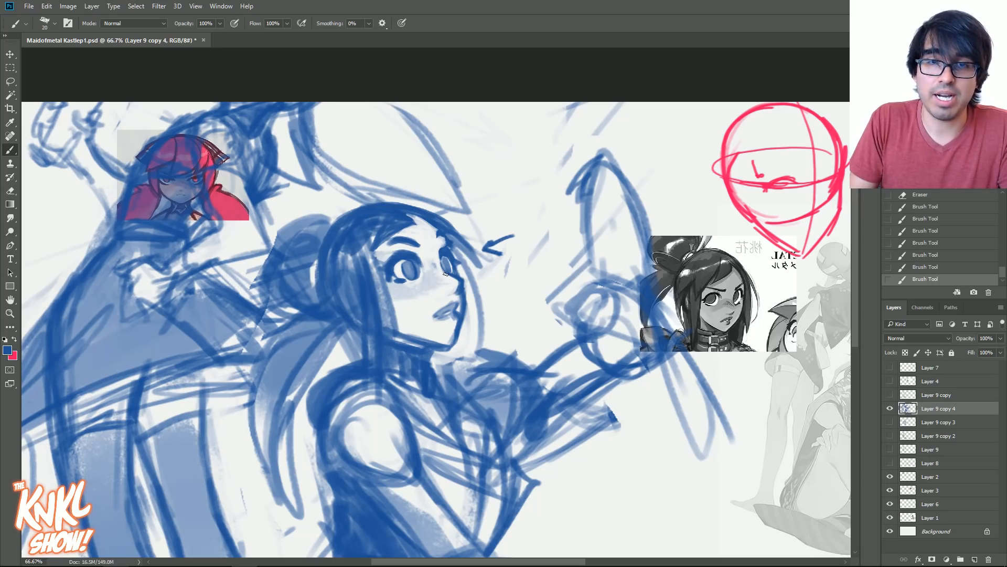
left_click_drag(441, 268, 429, 276)
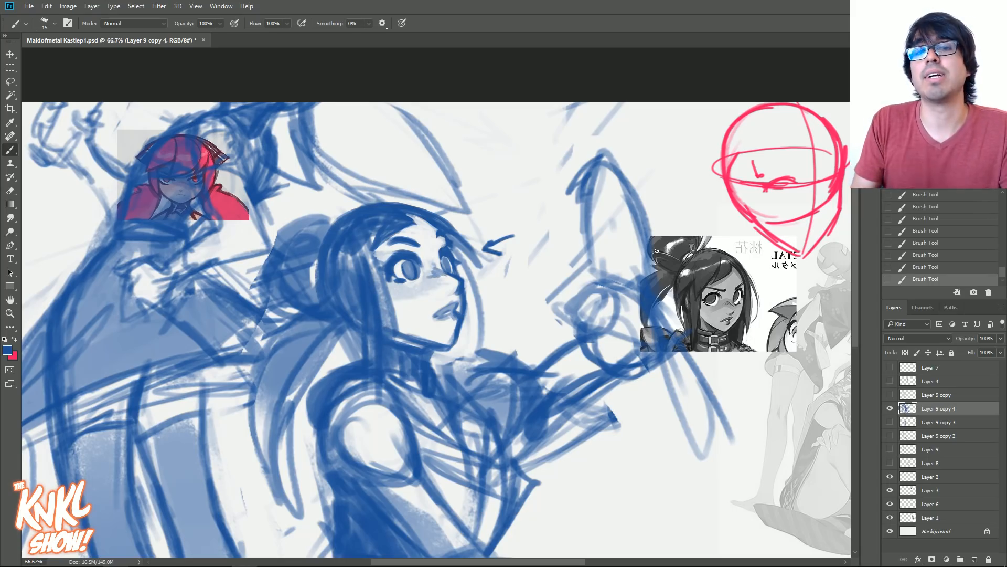
- Compare the earlier face on Layer 9 copy 3 with the reworked face on Layer 9 copy 4 up close
left_click(890, 408)
left_click(890, 422)
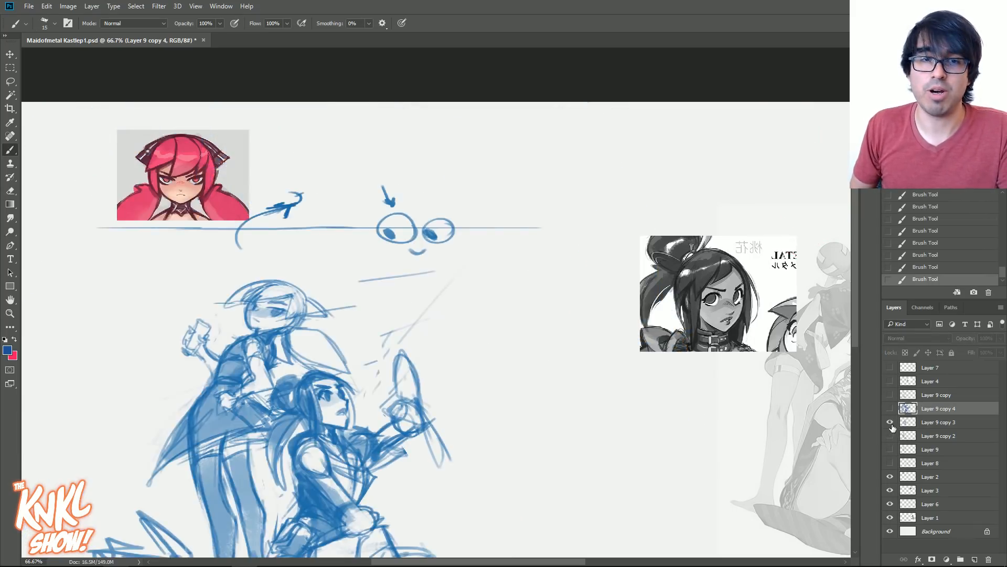
key("ctrl+plus")
key("ctrl+plus")
left_click_drag(314, 446, 619, 100)
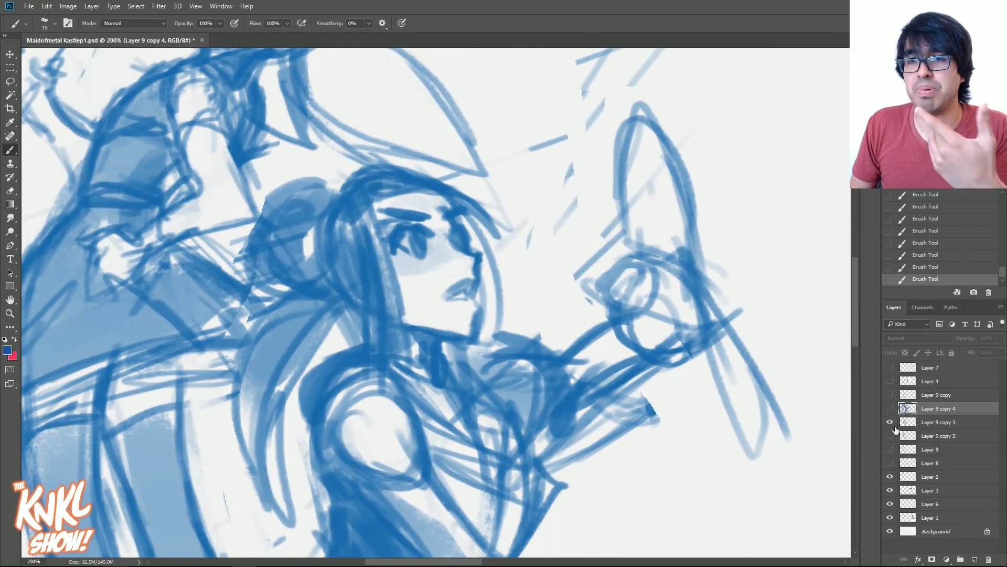
left_click(890, 409)
left_click_drag(525, 157, 320, 466)
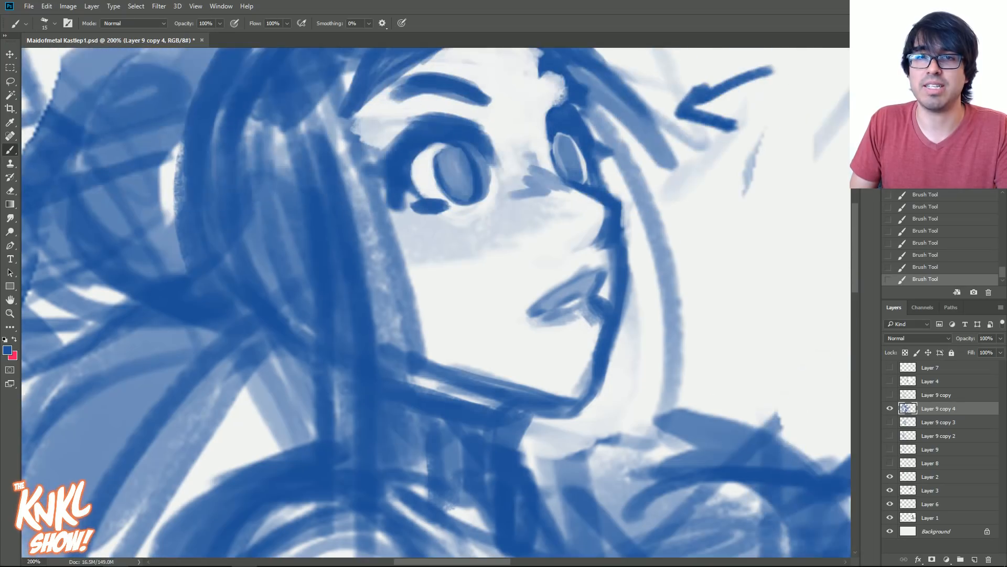
- Flip the canvas horizontally back to its original orientation and view the whole composition
key("ctrl+minus")
key("ctrl+minus")
key("ctrl+minus")
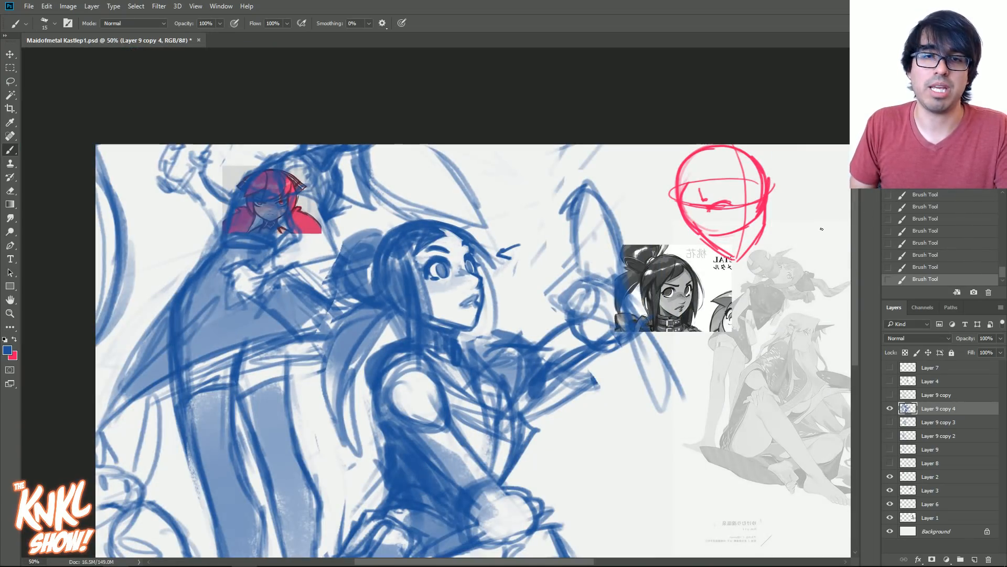
key("ctrl+shift+h")
key("ctrl+minus")
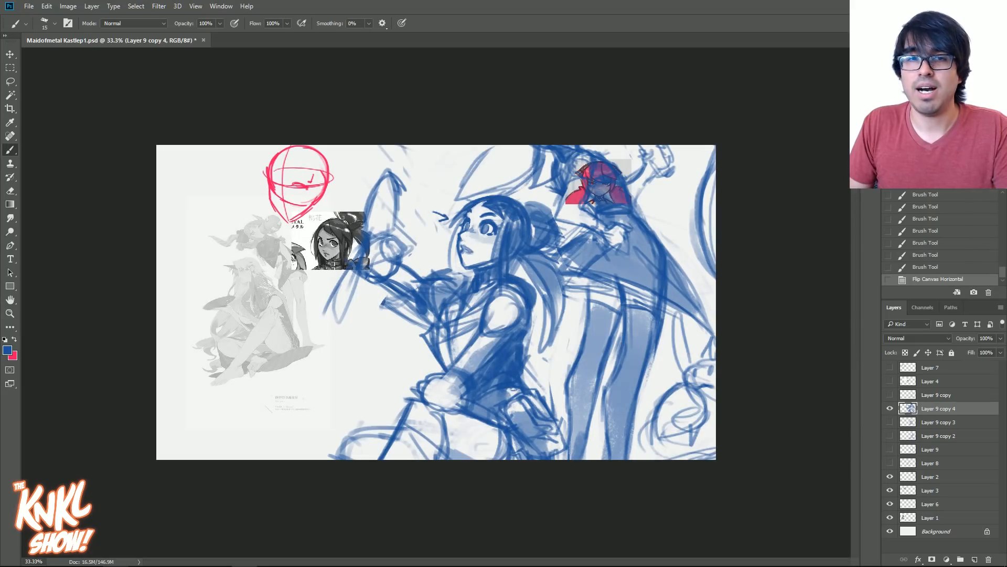
- Move the two-figure sketch down and scale it down slightly with Free Transform so the standing figure's head fits on the canvas
key("ctrl+t")
left_click_drag(474, 211, 472, 295)
left_click_drag(314, 146, 315, 185)
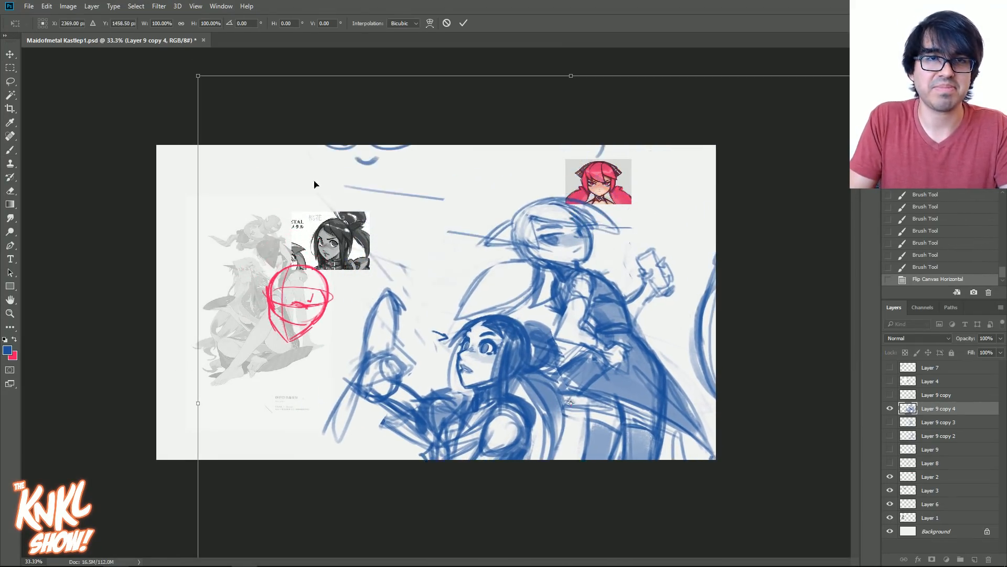
left_click_drag(197, 79, 247, 63)
left_click_drag(496, 210, 459, 212)
key("Return")
key("ctrl+plus")
key("ctrl+plus")
left_click_drag(604, 280, 478, 316)
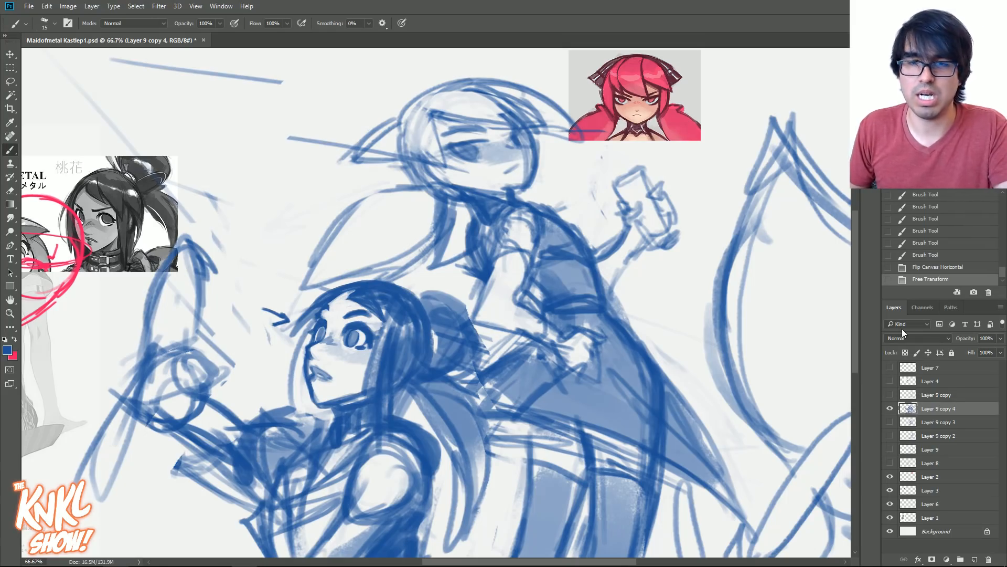
- Duplicate Layer 9 copy 4, hide the original, and erase the standing figure's old near eyebrow on the duplicate
key("ctrl+j")
left_click(890, 422)
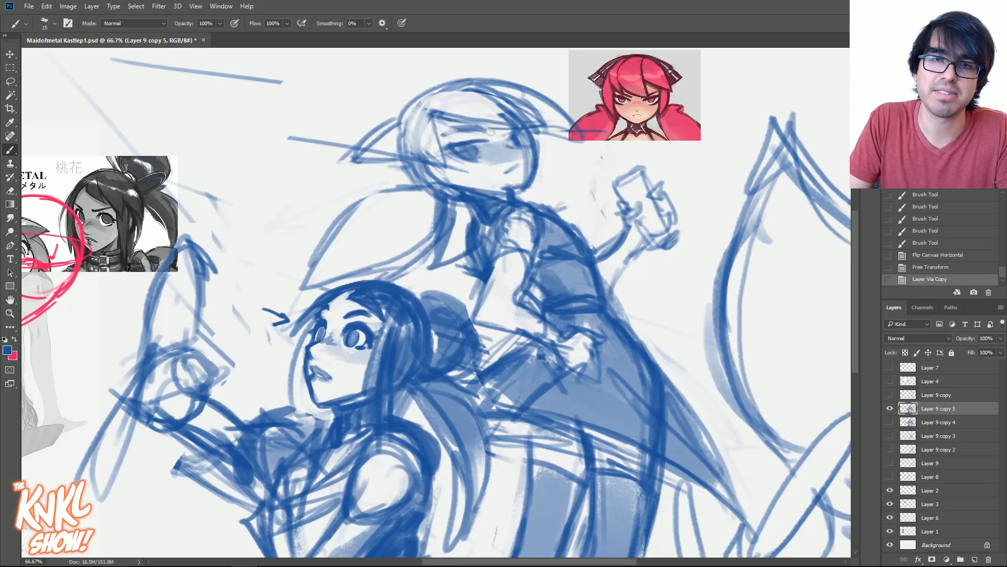
left_click_drag(464, 131, 439, 131)
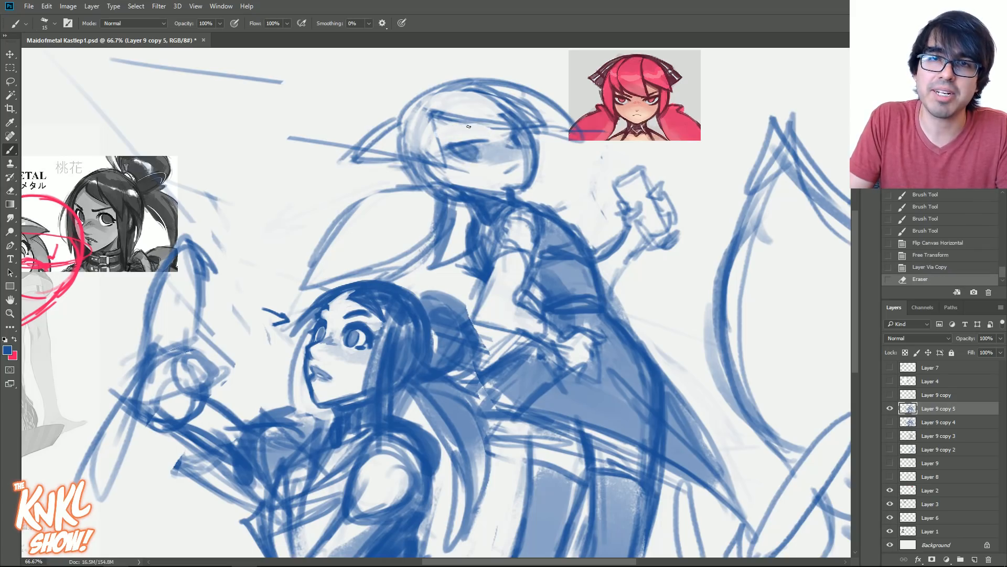
- Try a thick, bold near eyebrow on the standing figure and step back through the history to remove it
key("bracketright")
left_click_drag(445, 135, 487, 132)
left_click_drag(450, 134, 486, 132)
mouse_move(455, 133)
left_mouse_down()
mouse_move(489, 130)
mouse_move(473, 137)
mouse_move(497, 141)
left_mouse_up()
key("bracketright")
left_click(900, 242)
key("ctrl+alt+z")
key("ctrl+alt+z")
key("bracketright")
left_click_drag(449, 134, 496, 135)
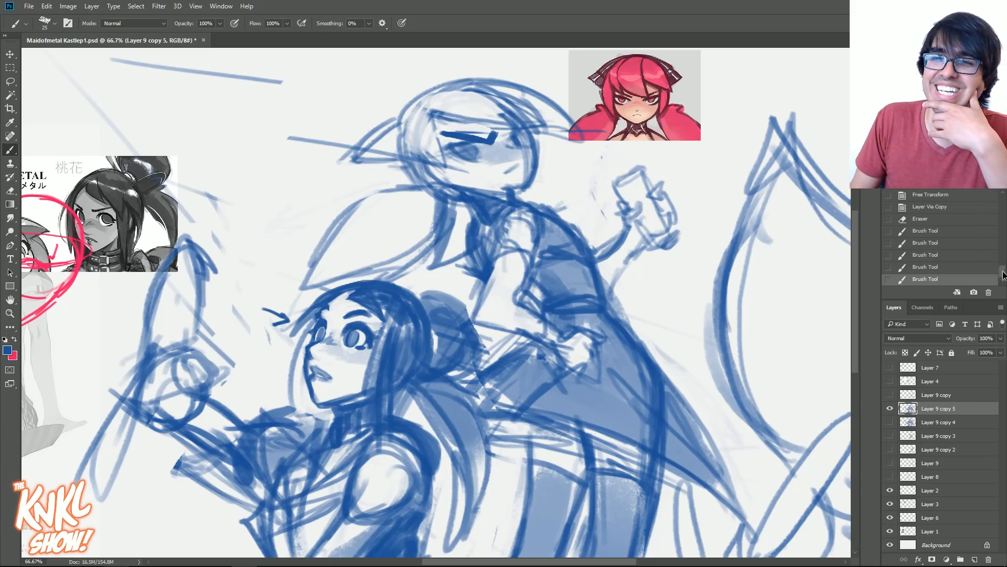
scroll(939, 252, "up", 1)
left_click(939, 251)
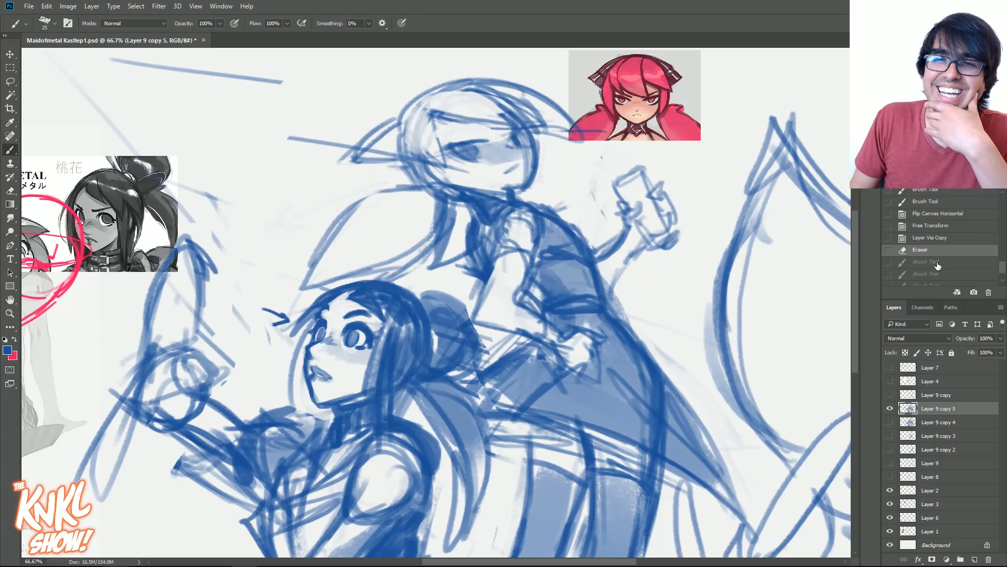
left_click(938, 263)
- Redraw the standing figure's near eyebrow with a thinner stroke and mark the tip of the nose
key("bracketleft")
key("bracketleft")
left_click_drag(452, 133, 490, 134)
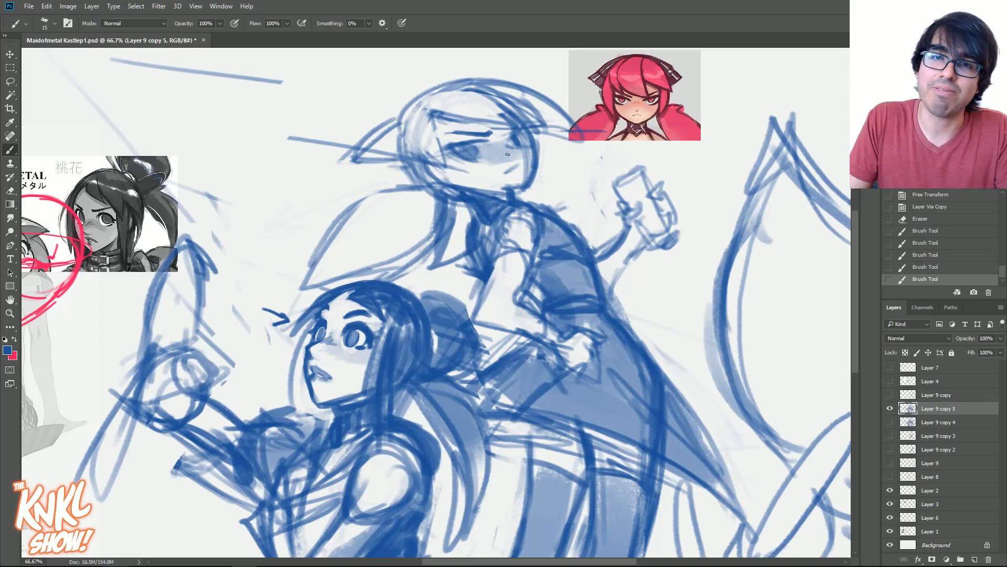
key("bracketleft")
left_click_drag(520, 152, 522, 149)
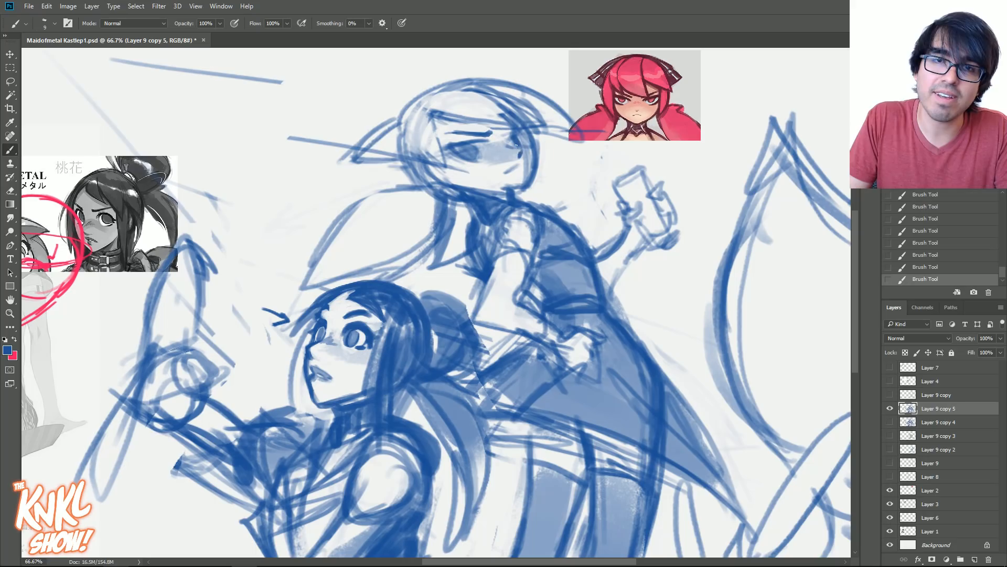
- Firm up the standing figure's chin and jawline, and clean up the area around the near eye and nose bridge
left_click_drag(484, 150, 499, 144)
left_click_drag(493, 148, 504, 145)
mouse_move(496, 149)
left_mouse_down()
mouse_move(506, 146)
mouse_move(506, 159)
mouse_move(454, 169)
left_mouse_up()
mouse_move(510, 185)
left_mouse_down()
mouse_move(532, 172)
mouse_move(529, 181)
left_mouse_up()
key("]")
mouse_move(532, 176)
left_mouse_down()
mouse_move(524, 190)
mouse_move(493, 192)
left_mouse_up()
left_click_drag(525, 190, 487, 193)
key("]")
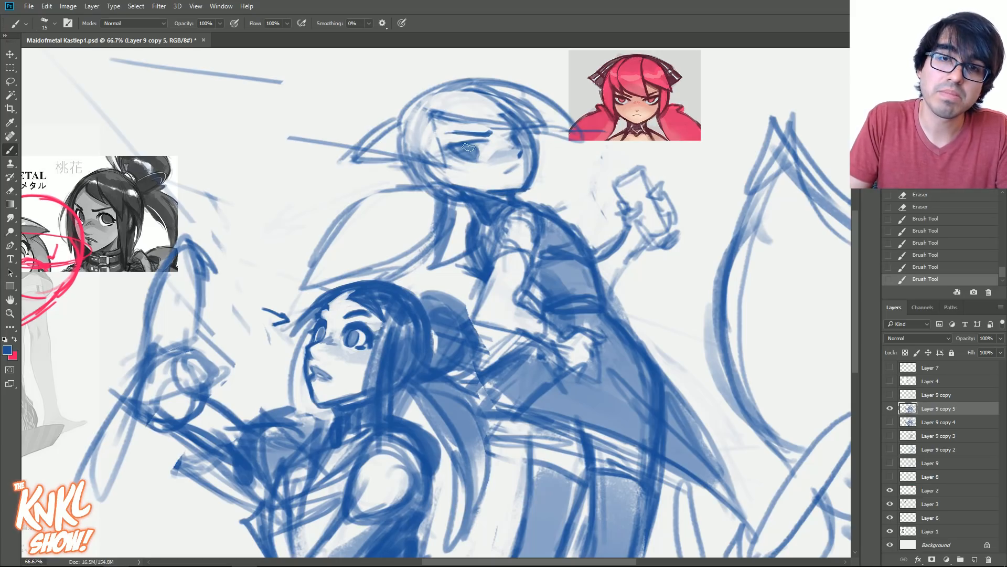
left_click_drag(477, 159, 483, 148)
mouse_move(482, 155)
left_mouse_down()
mouse_move(477, 142)
mouse_move(518, 136)
mouse_move(524, 144)
left_mouse_up()
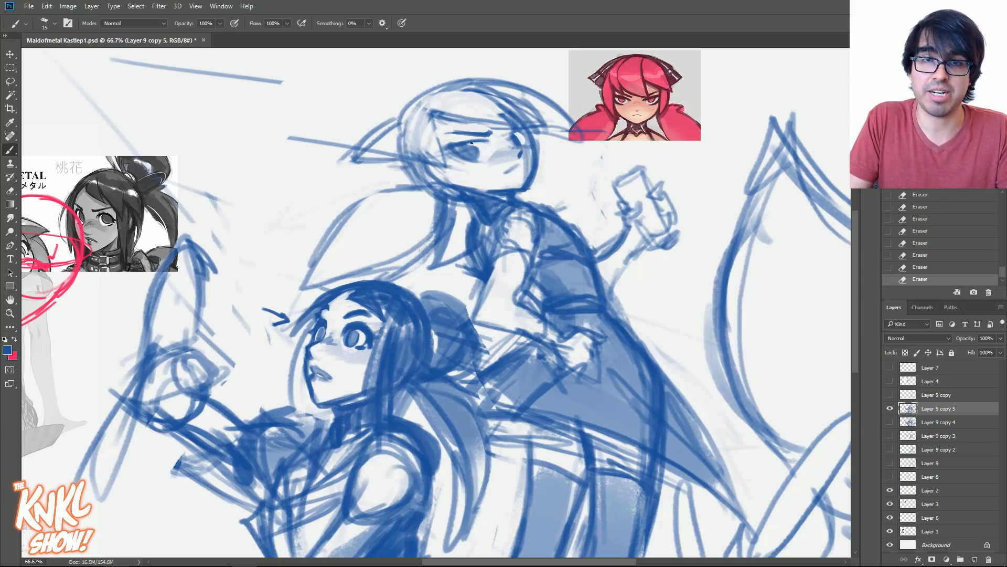
- Try a heavier upper lid and a darker iris on the standing figure's near eye
key("ctrl+plus")
left_click_drag(525, 309, 568, 466)
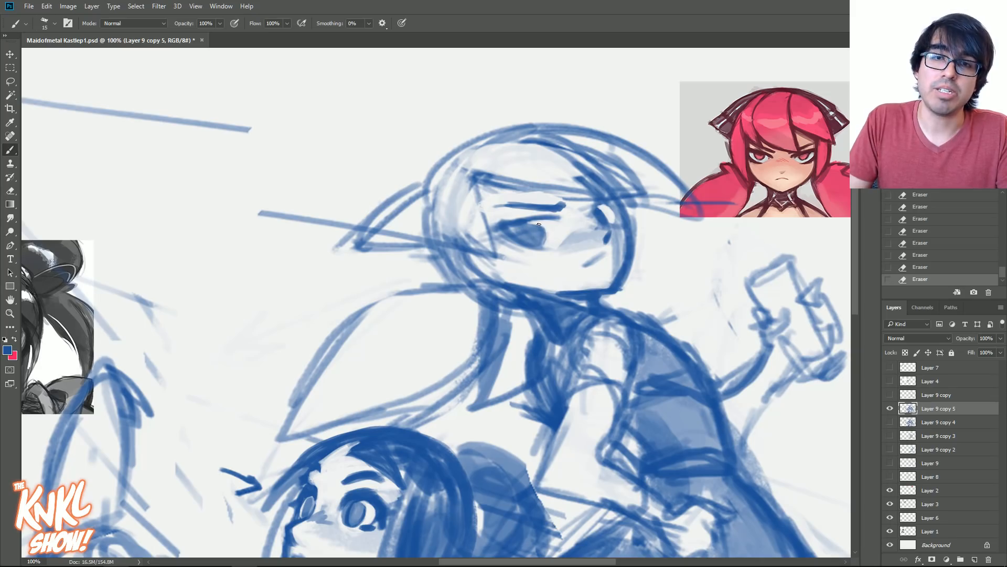
mouse_move(543, 233)
left_mouse_down()
mouse_move(532, 226)
mouse_move(531, 234)
mouse_move(544, 218)
mouse_move(560, 218)
left_mouse_up()
left_click(531, 239, "alt")
key("bracketright")
key("bracketright")
left_click(521, 219, "alt")
key("bracketleft")
key("bracketleft")
key("bracketleft")
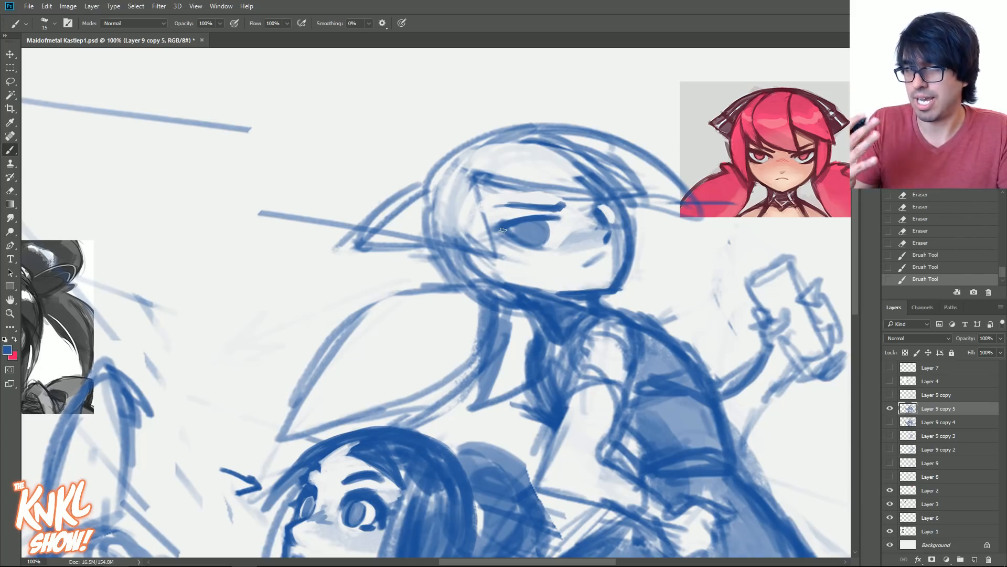
- Try defining the near eye's iris outline, pupil and lash line with a smaller brush
left_click(549, 239, "alt")
key("bracketleft")
key("bracketleft")
key("bracketright")
left_click_drag(539, 226, 546, 229)
mouse_move(517, 227)
left_mouse_down()
mouse_move(538, 224)
mouse_move(549, 231)
mouse_move(516, 226)
mouse_move(548, 245)
mouse_move(548, 237)
left_mouse_up()
left_click(542, 215, "alt")
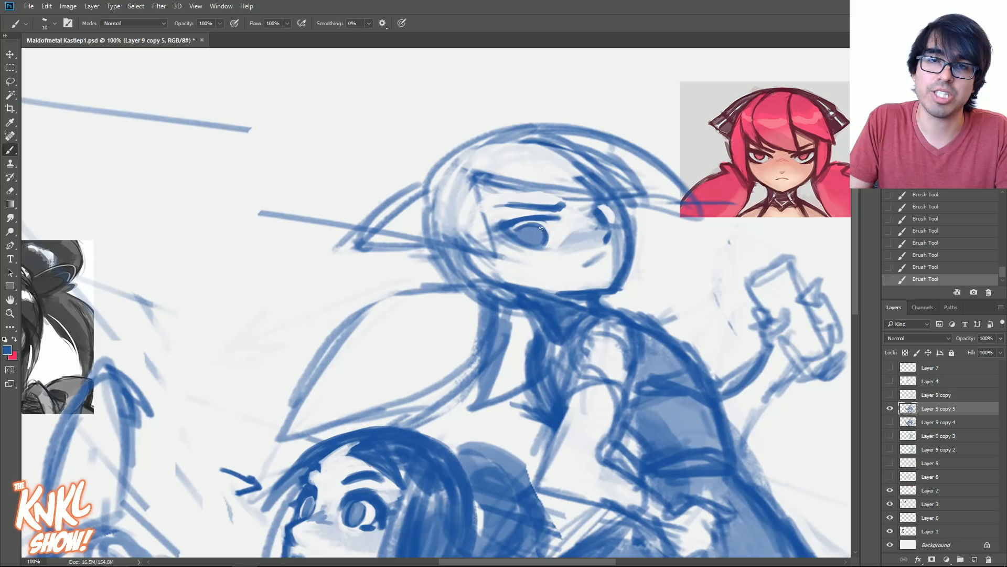
left_click(552, 226, "alt")
left_click(508, 226, "alt")
left_click_drag(530, 219, 561, 222)
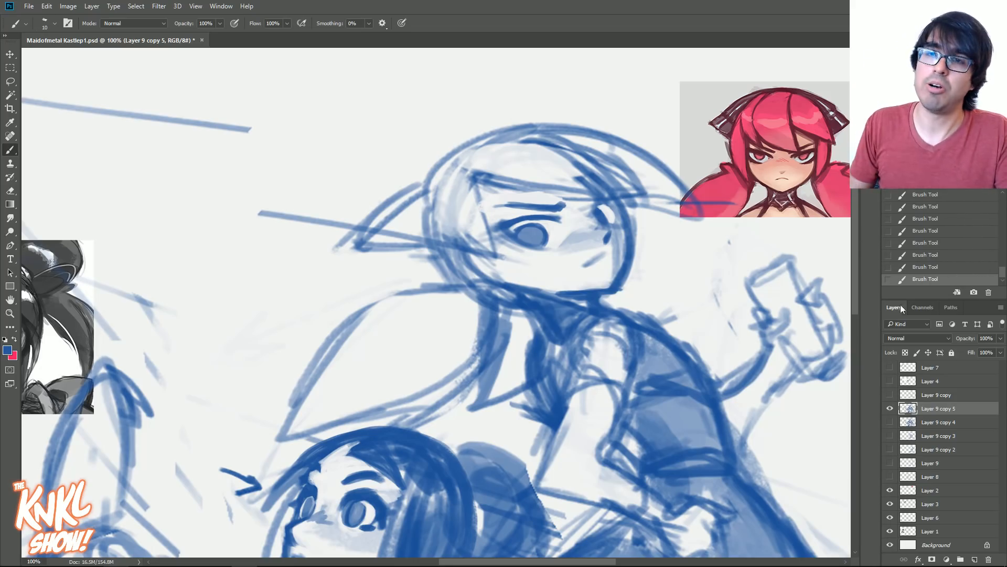
- Compare earlier history states of the near eye and revert to the eraser state before its redraw
mouse_move(1003, 272)
left_mouse_down()
mouse_move(993, 256)
mouse_move(1002, 251)
left_mouse_up()
left_click(995, 232)
left_click(932, 196)
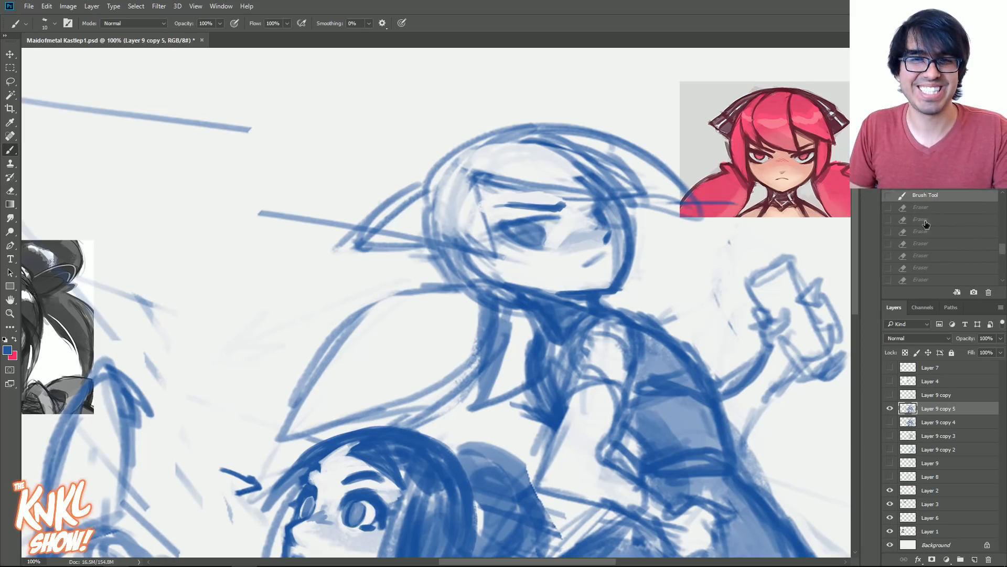
left_click(926, 221)
left_click(935, 245)
left_click_drag(1002, 251, 1002, 259)
left_click(975, 255)
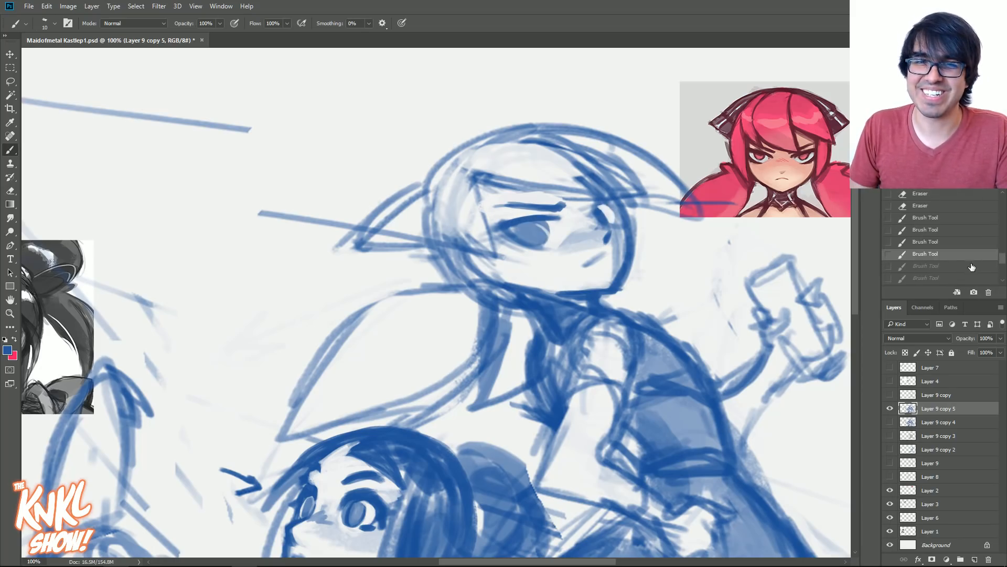
left_click(958, 242)
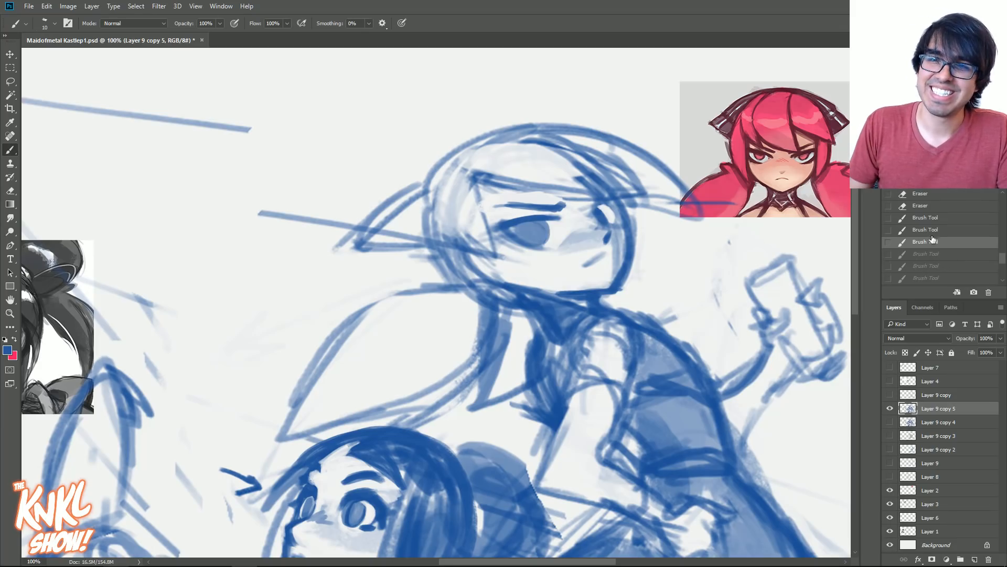
left_click(921, 206)
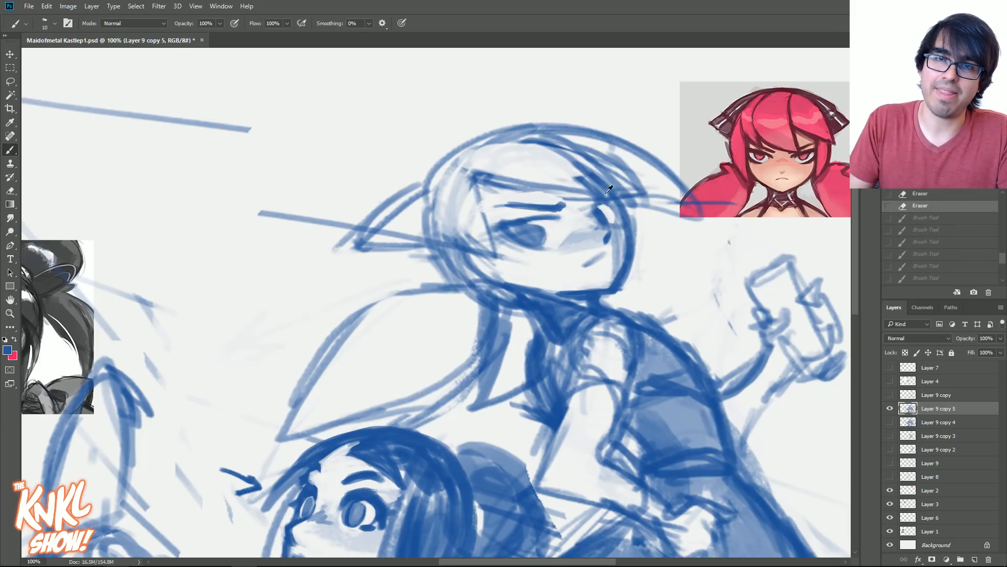
- Redraw the standing figure's near eye with a defined lower lid, outer corner and angled upper lid
mouse_move(519, 246)
left_mouse_down()
mouse_move(543, 247)
mouse_move(529, 247)
left_mouse_up()
left_click_drag(519, 245, 495, 228)
mouse_move(504, 233)
left_mouse_down()
mouse_move(494, 227)
mouse_move(555, 215)
mouse_move(559, 224)
left_mouse_up()
key("bracketright")
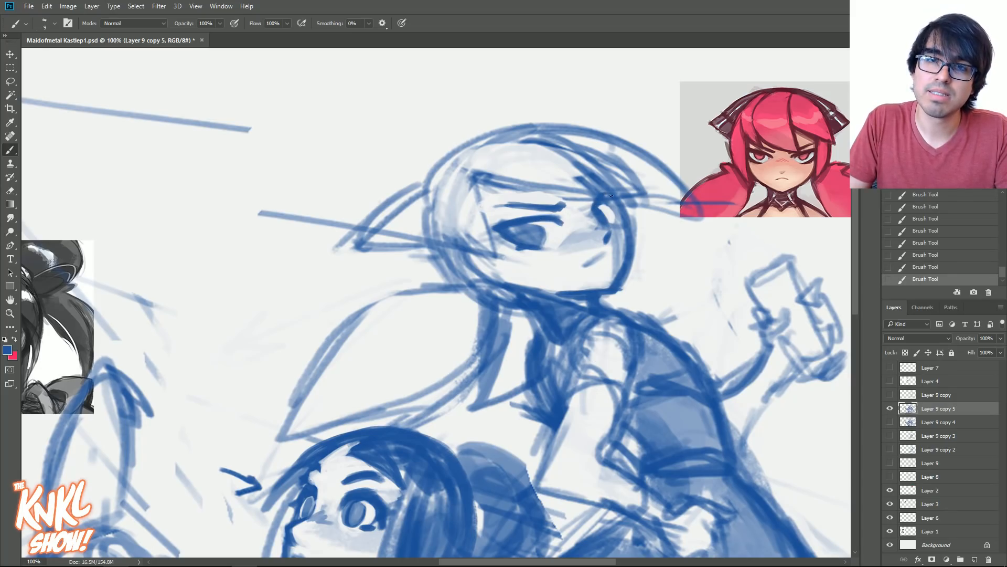
- Outline the standing figure's far eye and lighten the irises of both eyes with a pale blue
left_click_drag(614, 208, 615, 223)
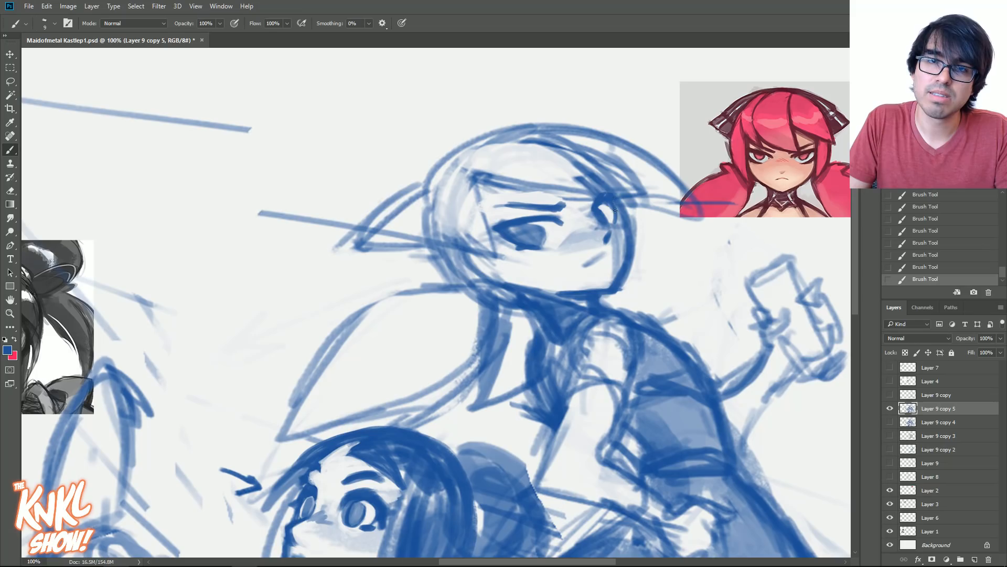
left_click_drag(545, 234, 541, 247)
mouse_move(526, 225)
left_mouse_down()
mouse_move(541, 226)
mouse_move(531, 233)
left_mouse_up()
left_click(585, 239, "alt")
key("]")
key("[")
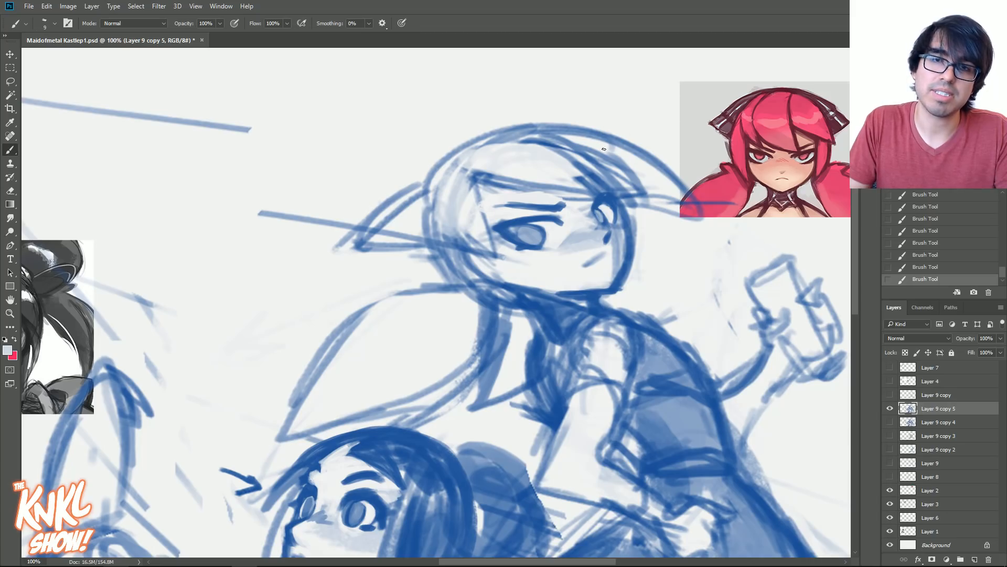
- Undo the last mouth strokes and rework the standing figure's mouth into a small downturned frown
left_click(607, 239, "alt")
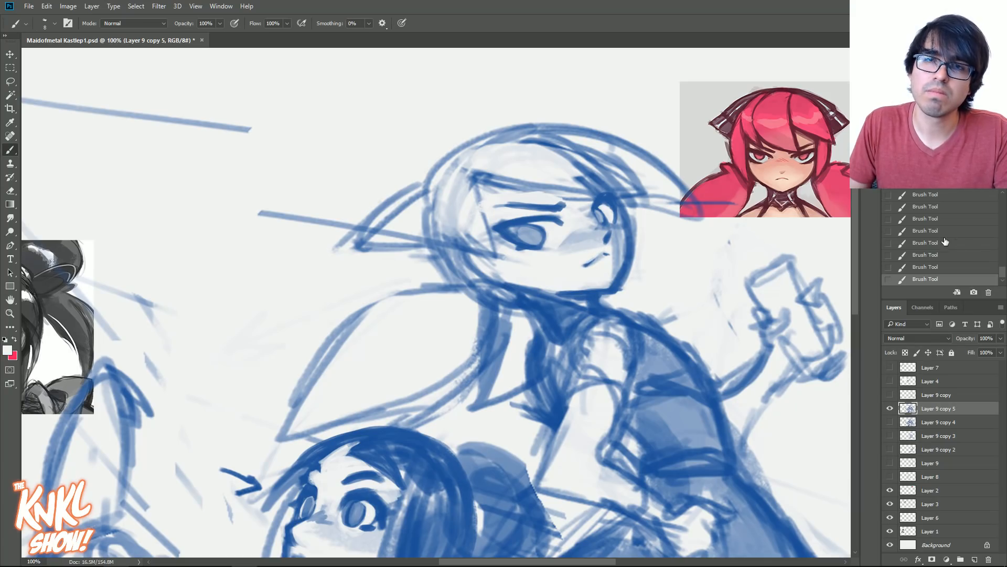
key("ctrl+alt+z")
key("ctrl+alt+z")
key("ctrl+alt+z")
key("ctrl+alt+z")
left_click(926, 266)
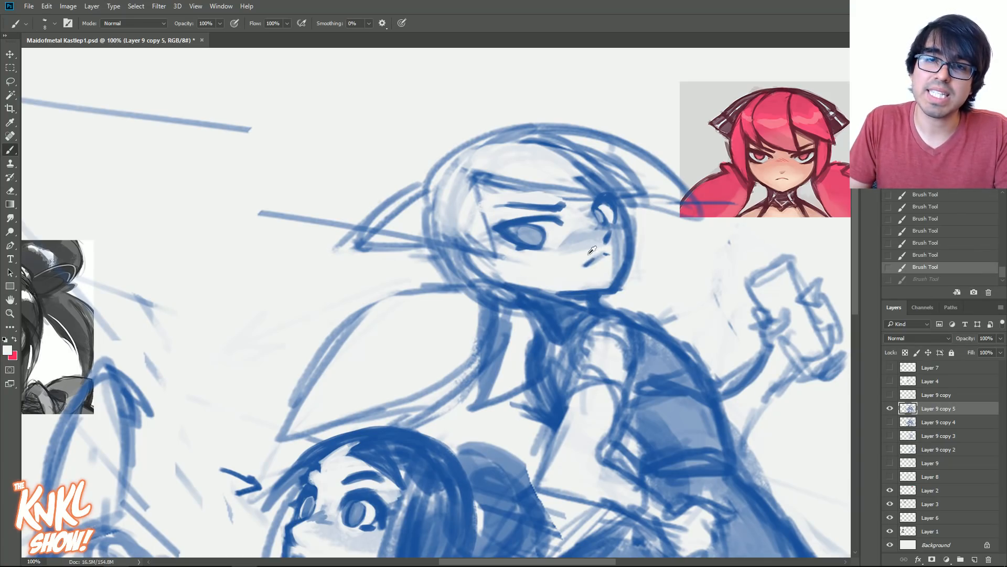
left_click_drag(588, 259, 601, 265)
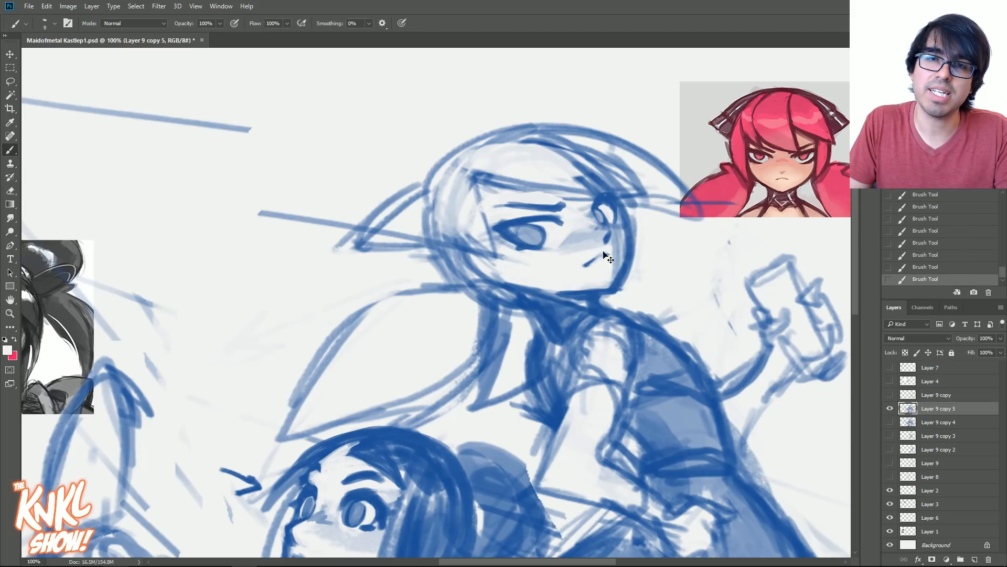
left_click(591, 258, "alt")
left_click(606, 254, "alt")
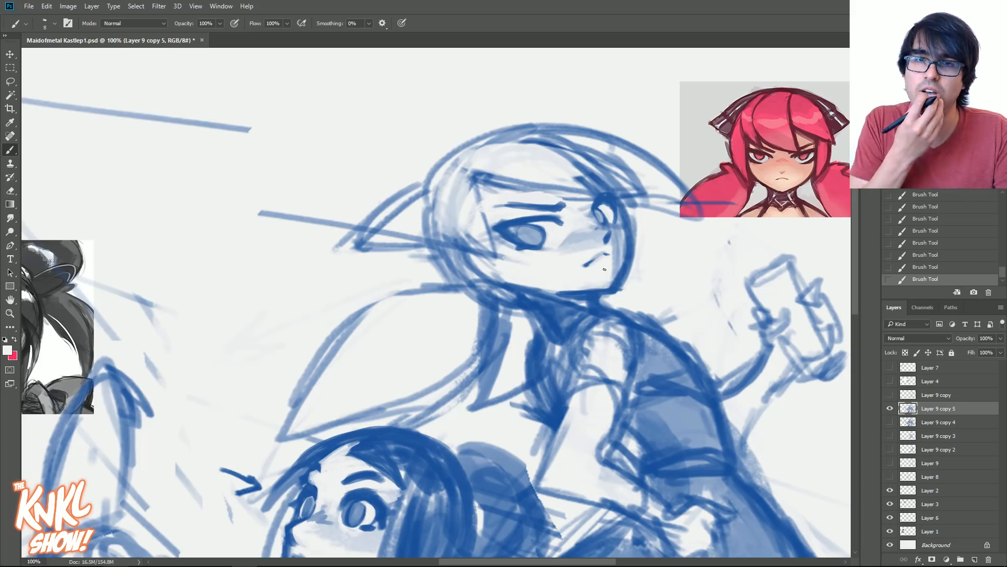
- Strengthen the lower edge of the standing figure's bangs in dark blue and erase stray lines inside the hair above
left_click_drag(605, 269, 612, 210)
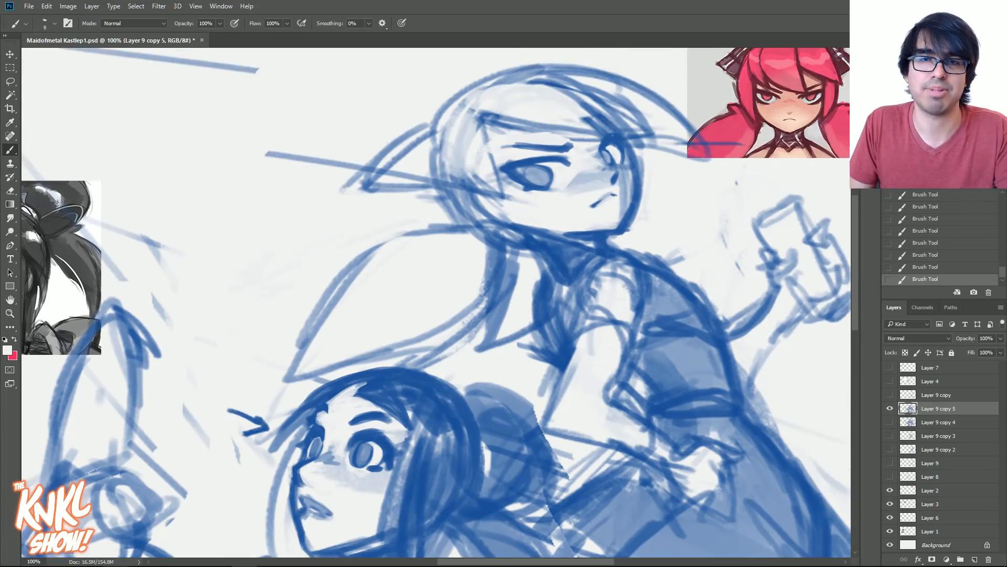
left_click(609, 141, "alt")
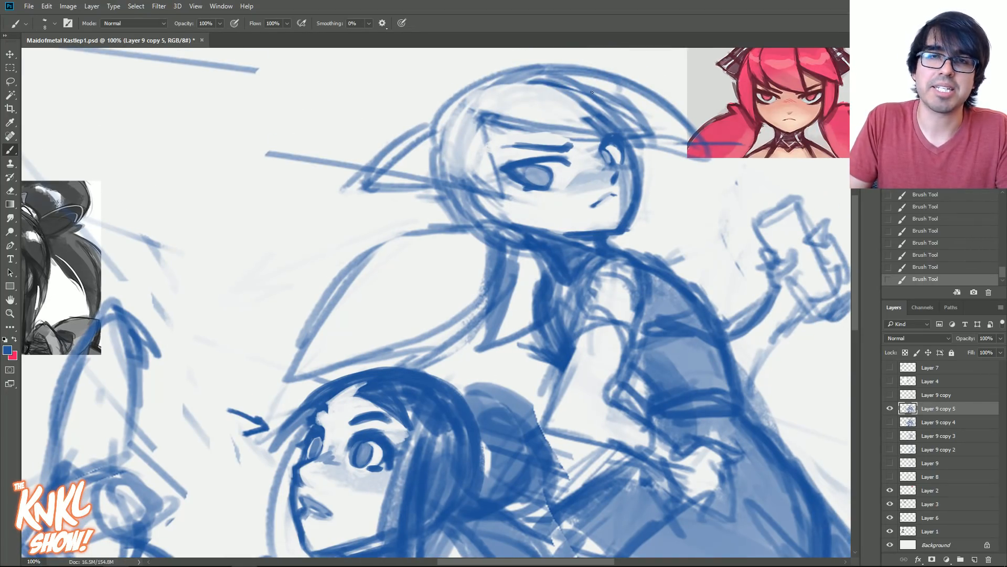
key("bracketright")
key("bracketright")
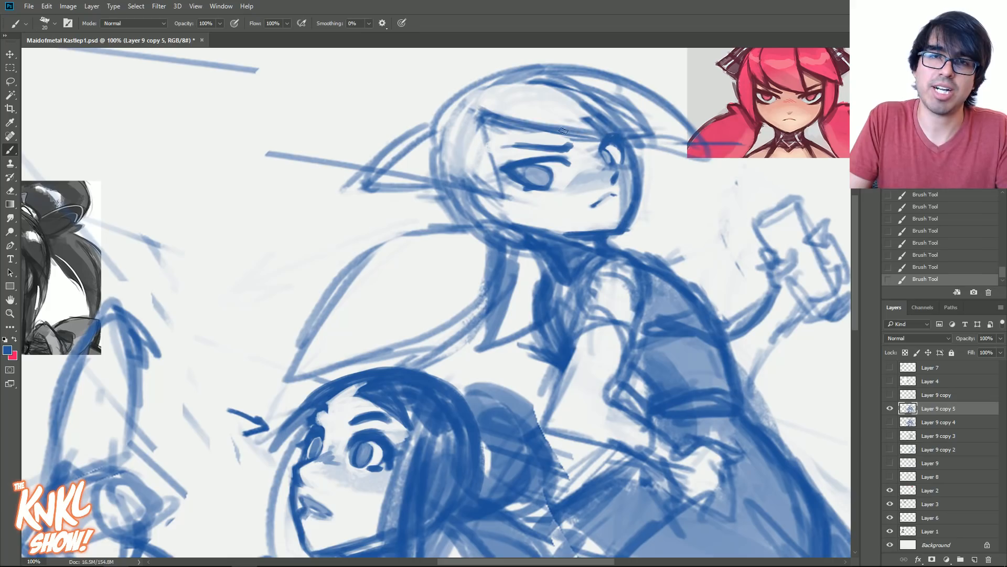
left_click_drag(636, 163, 635, 177)
key("bracketleft")
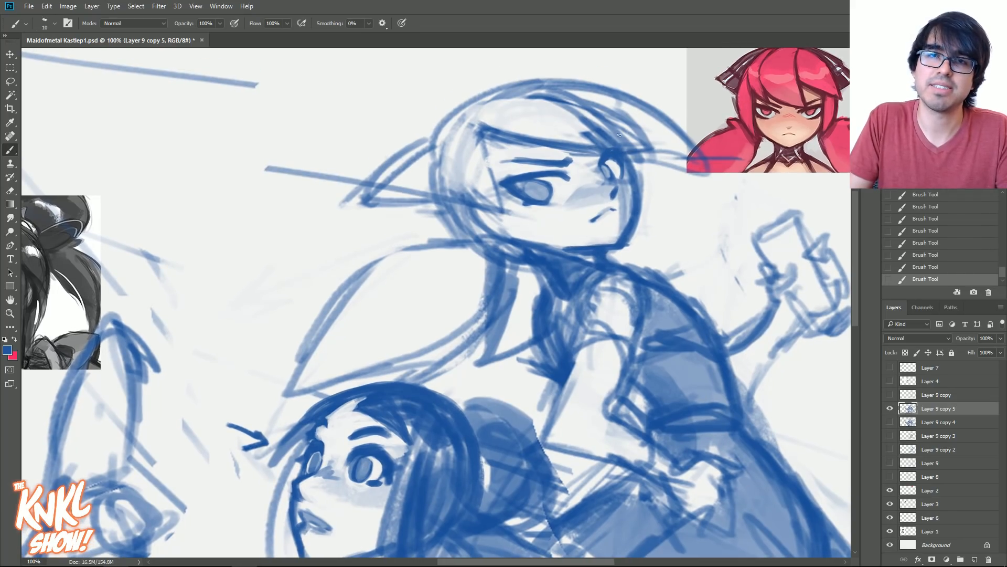
mouse_move(578, 132)
left_mouse_down()
mouse_move(617, 146)
mouse_move(557, 100)
mouse_move(533, 96)
left_mouse_up()
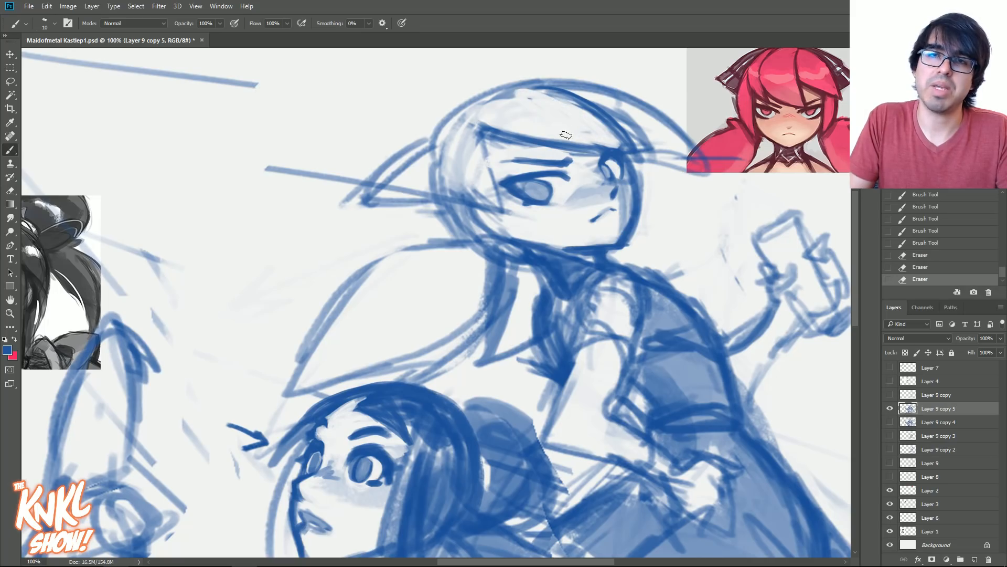
- Clear the construction lines at the hairline and redraw the swept bangs curving from the parting across the forehead
key("bracketright")
key("bracketright")
mouse_move(475, 110)
left_mouse_down()
mouse_move(486, 132)
mouse_move(524, 142)
left_mouse_up()
mouse_move(477, 112)
left_mouse_down()
mouse_move(505, 150)
mouse_move(525, 158)
left_mouse_up()
key("bracketleft")
left_click_drag(460, 136, 531, 165)
mouse_move(475, 106)
left_mouse_down()
mouse_move(495, 162)
mouse_move(467, 152)
left_mouse_up()
left_click_drag(501, 149, 525, 161)
mouse_move(479, 104)
left_mouse_down()
mouse_move(501, 149)
mouse_move(481, 136)
left_mouse_up()
left_click_drag(484, 111, 510, 124)
left_click_drag(489, 118, 610, 144)
left_click_drag(588, 112, 546, 98)
- Draw the side lock framing the standing figure's near cheek and clear the construction lines from the side hair
key("bracketright")
left_click_drag(489, 154, 515, 222)
left_click_drag(502, 202, 508, 217)
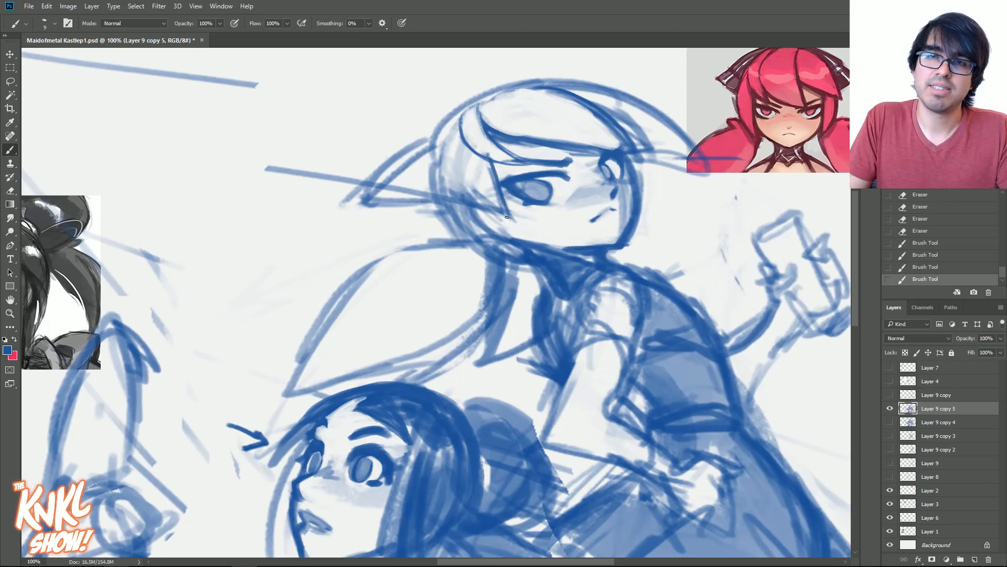
left_click_drag(490, 161, 538, 242)
left_click_drag(477, 210, 533, 240)
left_click_drag(461, 193, 507, 232)
left_click_drag(457, 171, 485, 218)
mouse_move(455, 139)
left_mouse_down()
mouse_move(466, 194)
mouse_move(499, 217)
left_mouse_up()
left_click_drag(478, 174, 501, 218)
left_click_drag(491, 197, 507, 219)
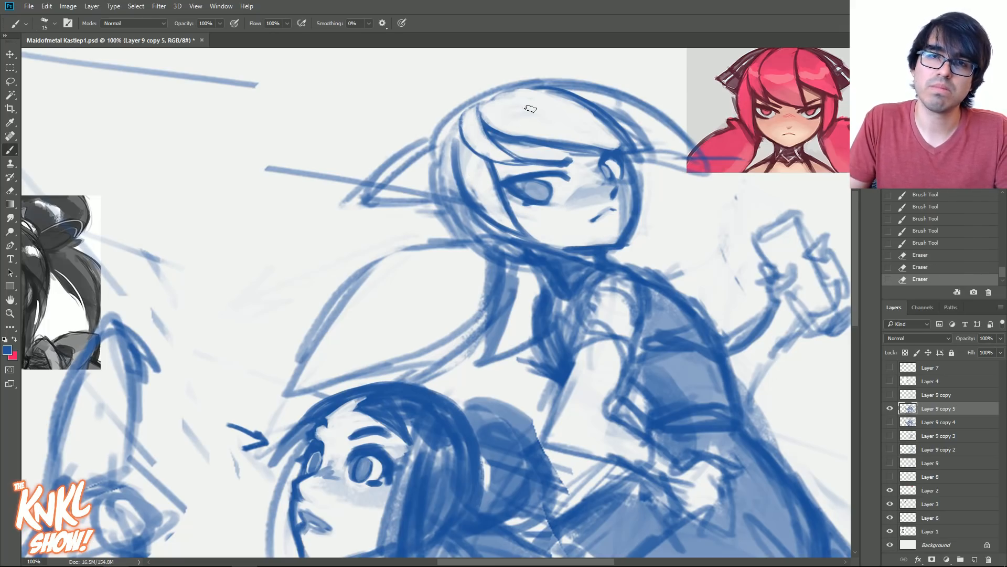
- Extend the near eyebrow's inner end toward the nose and clean up the mouth, near cheek and jawline
mouse_move(591, 210)
left_mouse_down()
mouse_move(590, 219)
mouse_move(608, 208)
left_mouse_up()
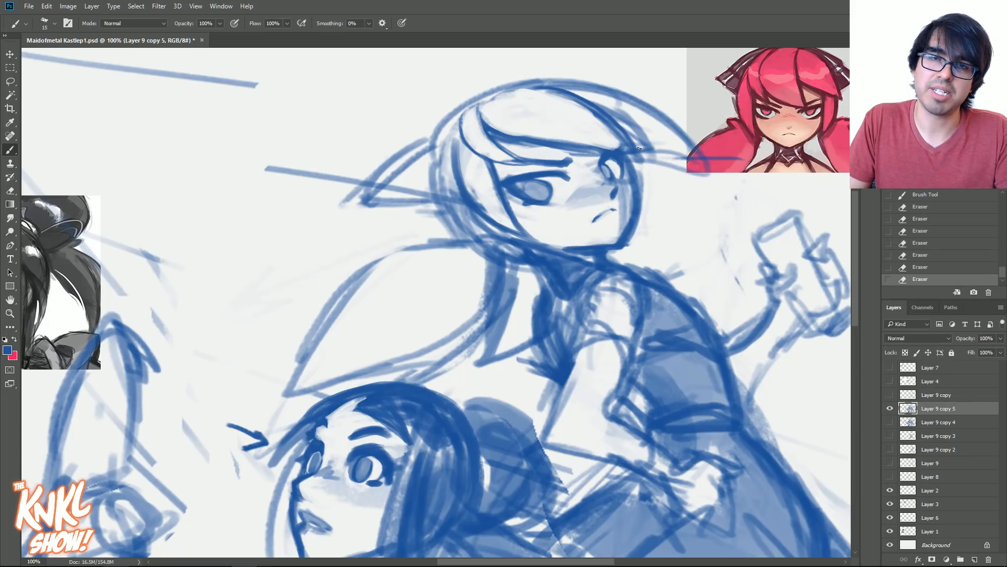
key("bracketleft")
key("bracketleft")
left_click_drag(566, 161, 577, 159)
mouse_move(567, 164)
left_mouse_down()
mouse_move(578, 160)
mouse_move(528, 158)
mouse_move(564, 159)
mouse_move(515, 145)
mouse_move(561, 147)
left_mouse_up()
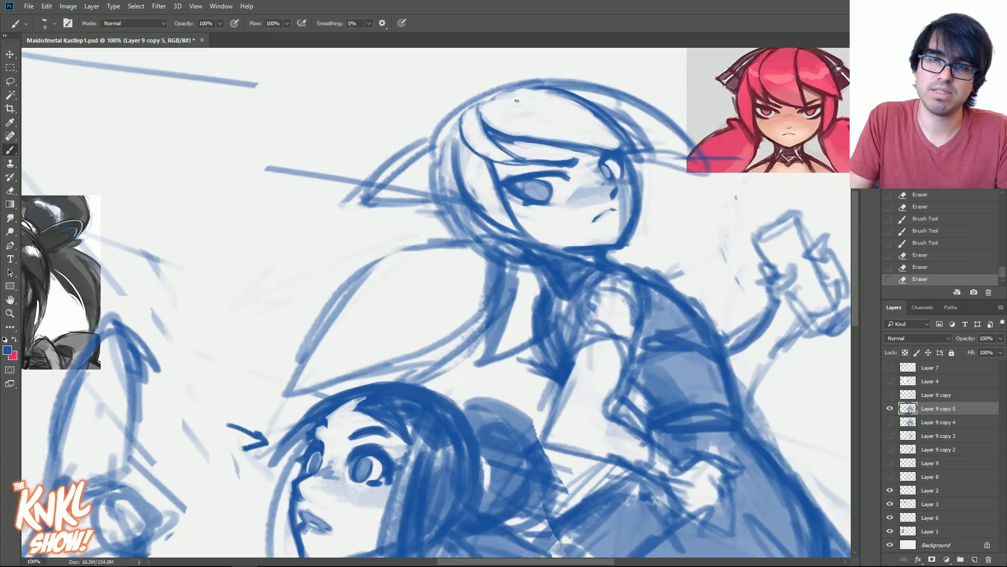
left_click_drag(528, 200, 562, 202)
mouse_move(546, 203)
left_mouse_down()
mouse_move(560, 204)
mouse_move(558, 246)
left_mouse_up()
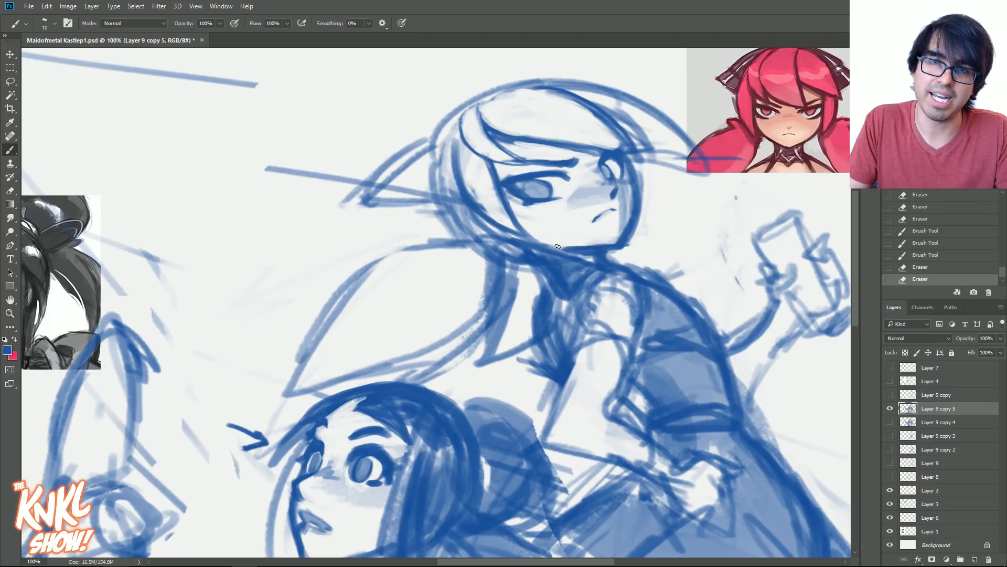
mouse_move(556, 204)
left_mouse_down()
mouse_move(569, 206)
mouse_move(557, 197)
left_mouse_up()
key("ctrl+z")
key("ctrl+z")
key("ctrl+z")
key("ctrl+z")
- Refine the lower lid of the standing figure's near eye with a smaller brush
key("[")
key("[")
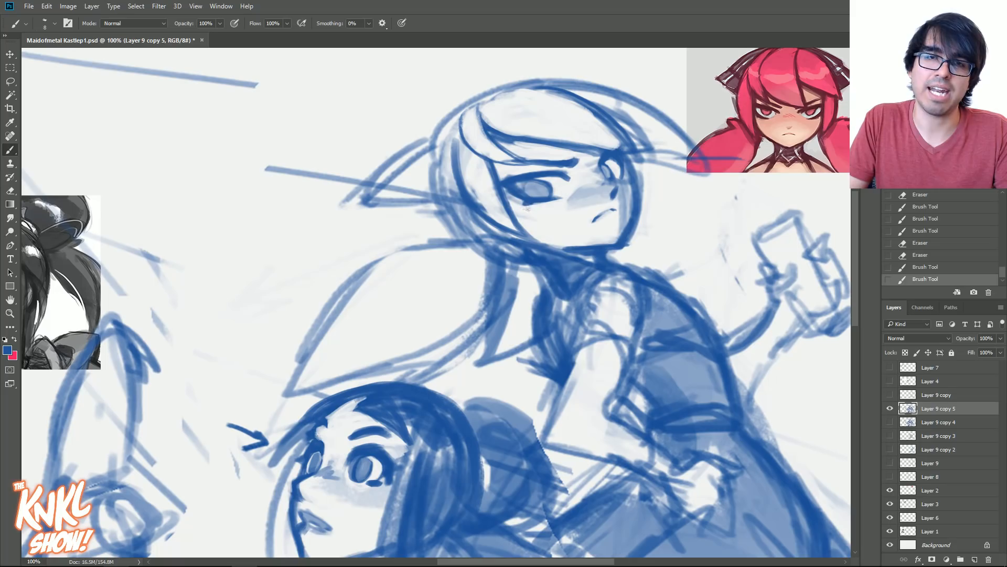
left_click_drag(514, 200, 521, 204)
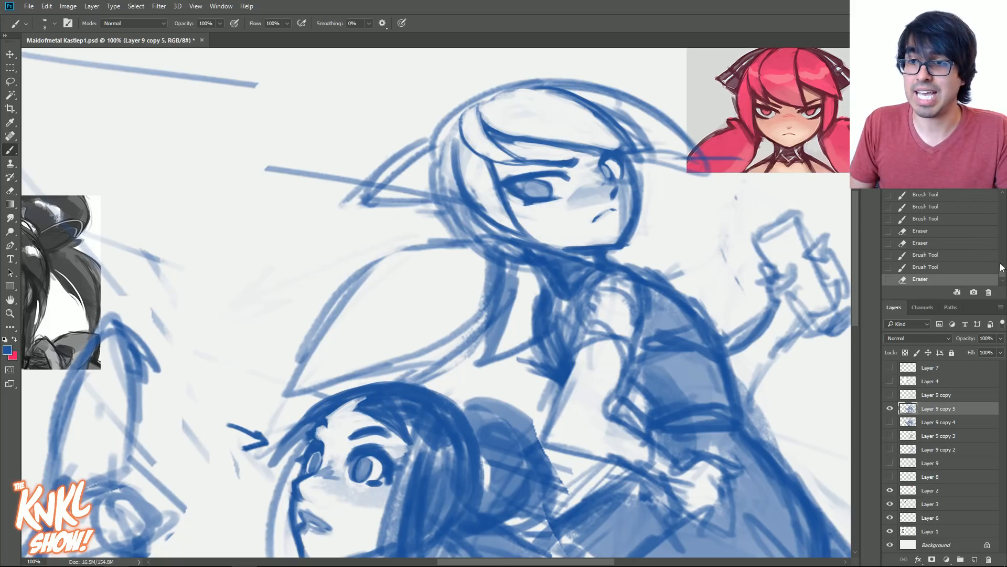
- Compare the standing figure's face with an earlier history state and return to the latest one
left_click(952, 207)
mouse_move(1003, 271)
left_mouse_down()
mouse_move(1003, 261)
mouse_move(1004, 278)
left_mouse_up()
left_click(943, 237)
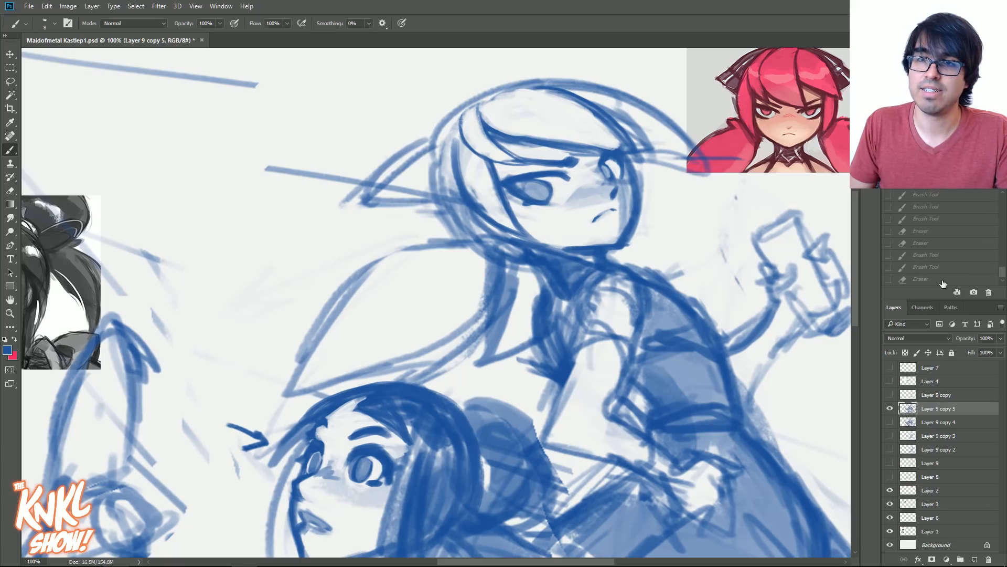
left_click(944, 280)
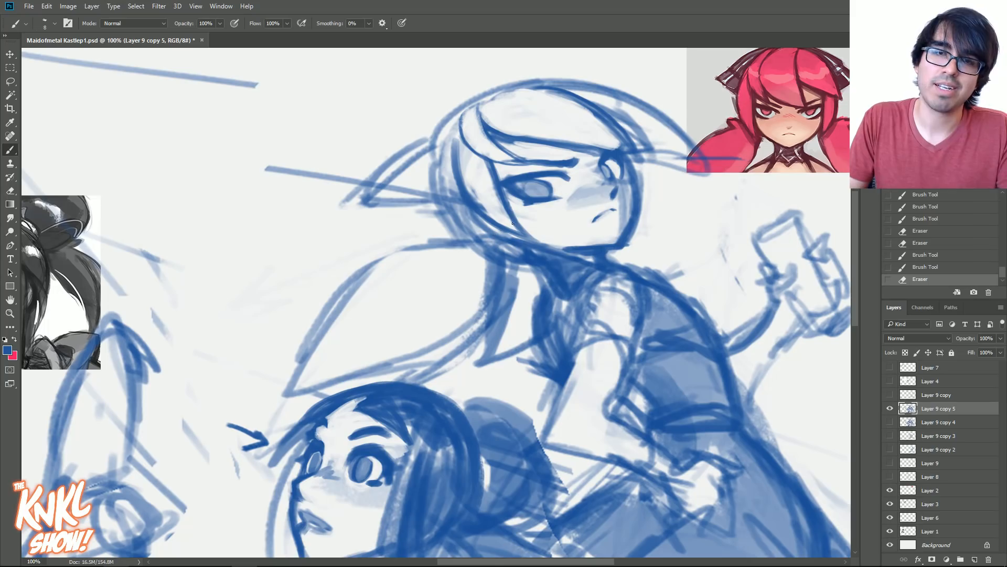
- Clear the hair area behind the standing figure's near cheek and draw the ear there
left_click_drag(486, 235, 508, 246)
mouse_move(471, 219)
left_mouse_down()
mouse_move(506, 252)
mouse_move(483, 222)
left_mouse_up()
left_click_drag(504, 233, 477, 218)
mouse_move(477, 218)
left_mouse_down()
mouse_move(511, 239)
mouse_move(498, 228)
left_mouse_up()
left_click_drag(501, 231, 513, 219)
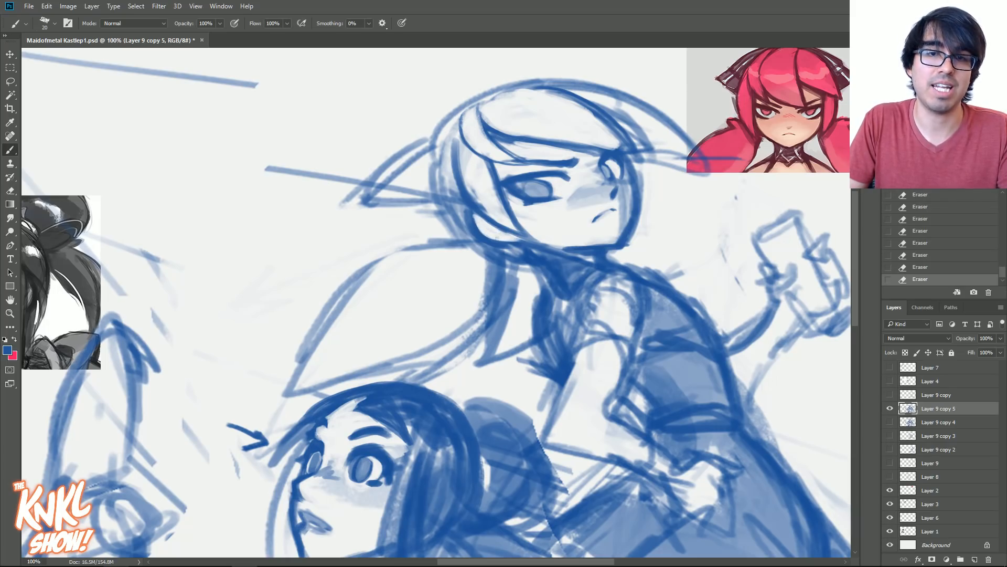
key("bracketleft")
left_click_drag(501, 235, 489, 229)
left_click_drag(493, 231, 475, 219)
left_click_drag(495, 230, 438, 201)
- Darken the outline of the standing figure's hair from the back of the head up over the crown
left_click_drag(461, 242, 435, 163)
mouse_move(448, 232)
left_mouse_down()
mouse_move(436, 195)
mouse_move(450, 127)
left_mouse_up()
key("bracketright")
key("bracketright")
mouse_move(432, 183)
left_mouse_down()
mouse_move(472, 101)
mouse_move(542, 79)
left_mouse_up()
key("bracketleft")
key("bracketleft")
left_click_drag(478, 101, 542, 83)
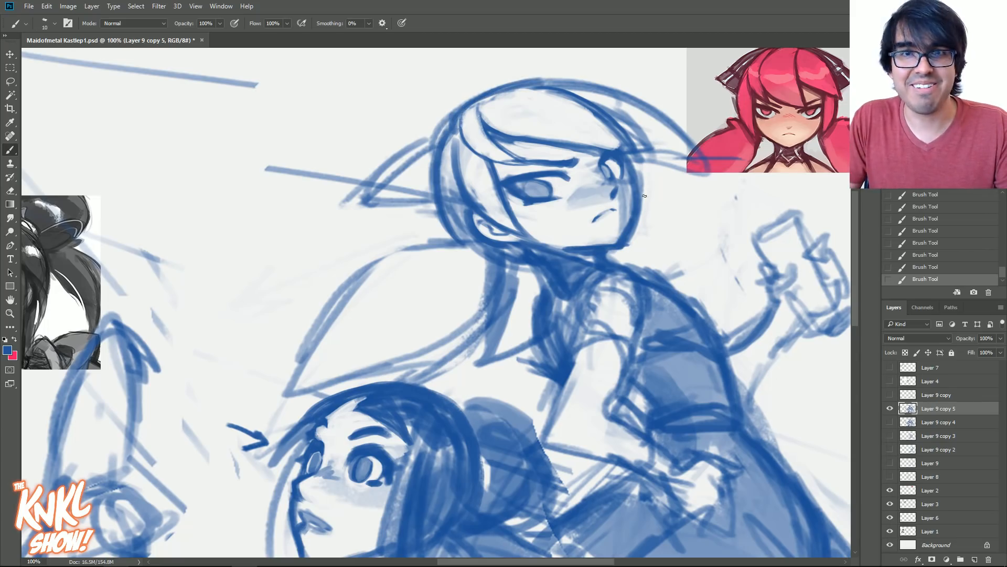
- Reinforce the standing figure's far jawline and draw a pointed lock of hair hanging beyond the far cheek
mouse_move(628, 211)
left_mouse_down()
mouse_move(567, 192)
mouse_move(612, 237)
left_mouse_up()
key("bracketleft")
left_click_drag(604, 169, 615, 238)
left_click_drag(587, 149, 615, 233)
left_click_drag(577, 195, 615, 242)
mouse_move(587, 145)
left_mouse_down()
mouse_move(617, 244)
mouse_move(614, 200)
left_mouse_up()
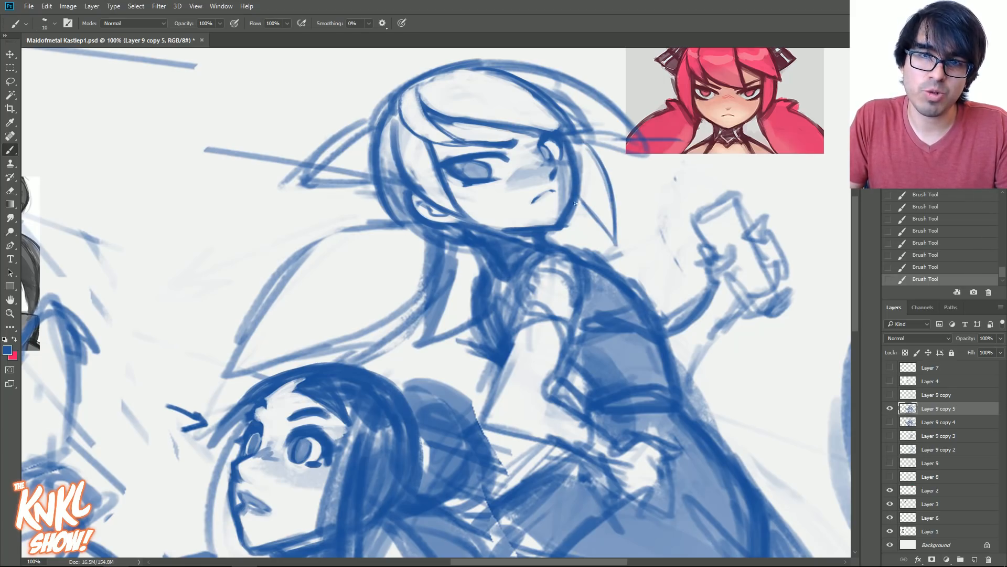
left_click_drag(584, 194, 564, 230)
left_click_drag(583, 150, 583, 165)
- Redraw the standing figure's near ponytail with darker outlines and strand lines flowing from its base
left_click_drag(424, 240, 436, 248)
left_click_drag(401, 225, 430, 246)
mouse_move(307, 234)
left_mouse_down()
mouse_move(392, 218)
mouse_move(296, 241)
left_mouse_up()
mouse_move(393, 219)
left_mouse_down()
mouse_move(291, 252)
mouse_move(247, 340)
left_mouse_up()
left_click_drag(433, 275, 415, 334)
left_click_drag(424, 295, 321, 351)
mouse_move(390, 311)
left_mouse_down()
mouse_move(333, 346)
mouse_move(273, 359)
left_mouse_up()
left_click_drag(406, 233, 335, 263)
left_click_drag(393, 236, 329, 290)
- Strengthen the outline of the standing figure's near horn and shade its inside in blue
key("bracketright")
mouse_move(377, 193)
left_mouse_down()
mouse_move(290, 200)
mouse_move(329, 155)
mouse_move(372, 151)
left_mouse_up()
mouse_move(336, 143)
left_mouse_down()
mouse_move(375, 126)
mouse_move(357, 134)
mouse_move(348, 189)
left_mouse_up()
key("bracketright")
key("bracketright")
key("bracketright")
key("bracketright")
left_click_drag(367, 184, 313, 201)
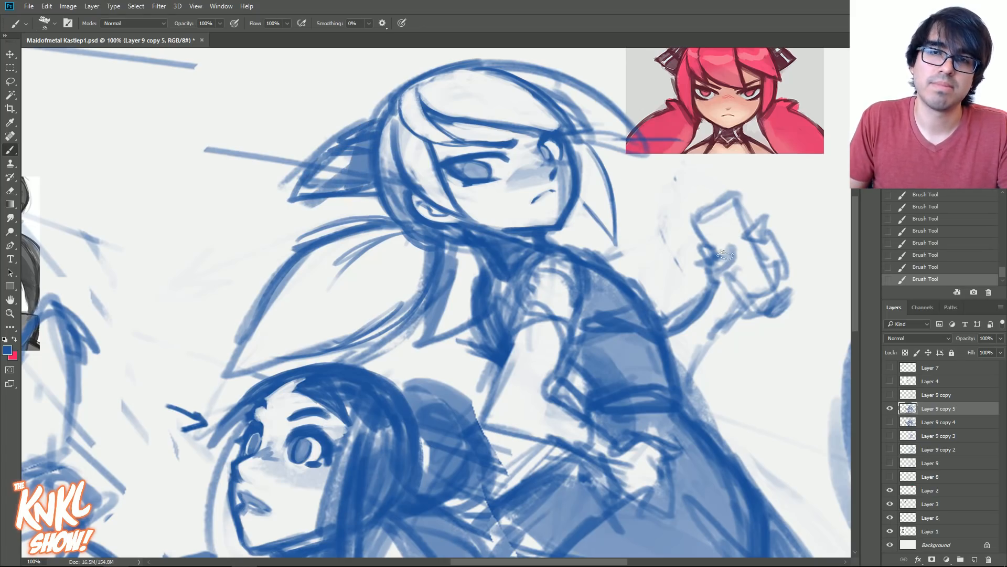
- Redraw the standing figure's upper back line below the neck and clean up the chest and collar
key("ctrl+minus")
left_click_drag(684, 220, 699, 141)
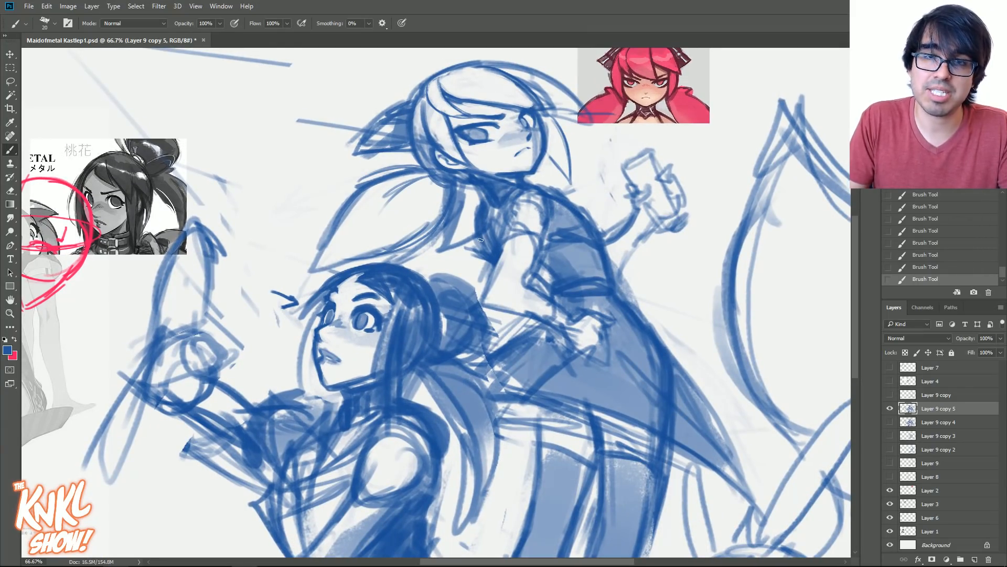
left_click(525, 179)
left_click_drag(528, 182, 571, 192)
left_click_drag(541, 185, 586, 210)
left_click_drag(486, 264, 471, 249)
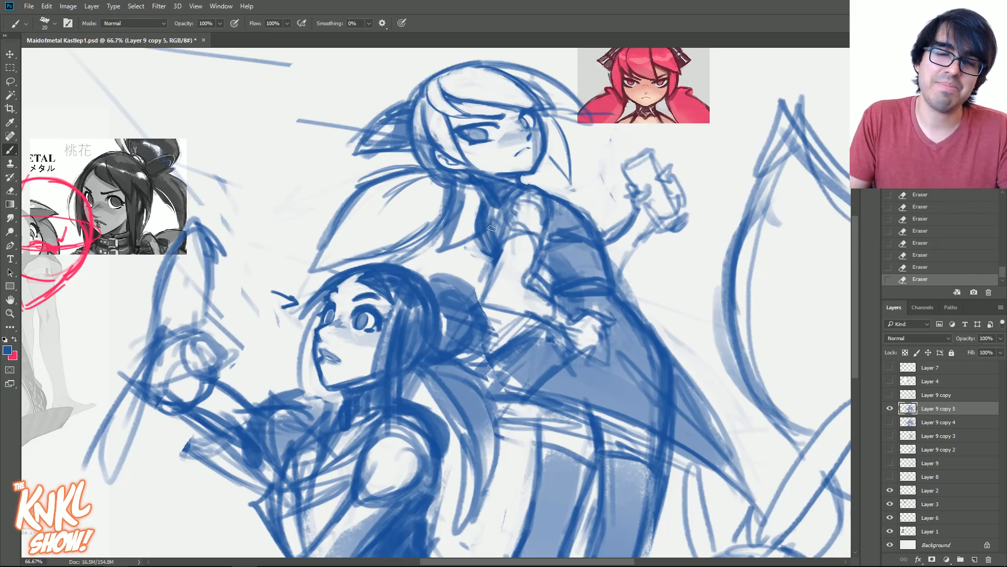
mouse_move(484, 206)
left_mouse_down()
mouse_move(472, 183)
mouse_move(498, 198)
left_mouse_up()
left_click_drag(487, 191, 500, 199)
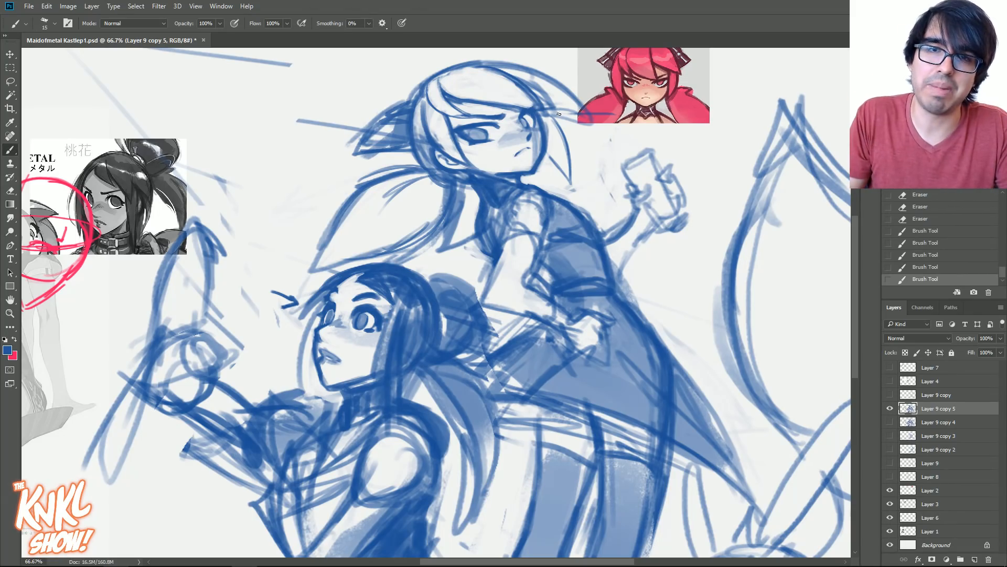
- Darken the far horn beside the standing figure's head and erase stray marks at the near ponytail's base
key("bracketleft")
left_click_drag(554, 112, 577, 107)
left_click_drag(564, 112, 589, 112)
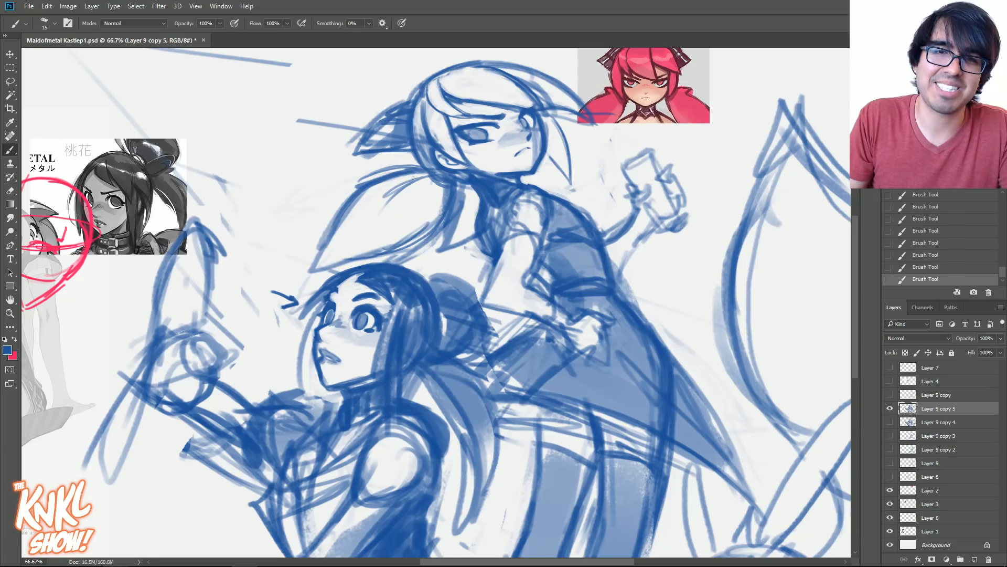
key("e")
left_click_drag(435, 175, 455, 183)
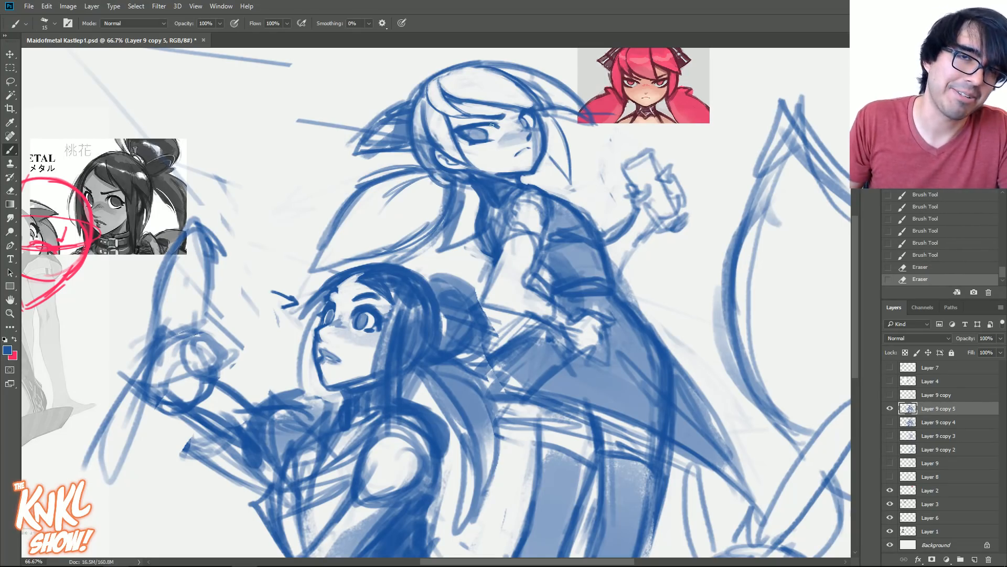
- Redraw the standing figure's bent near arm with clean upper arm and forearm contours and clear its inside
left_click_drag(451, 294, 423, 225)
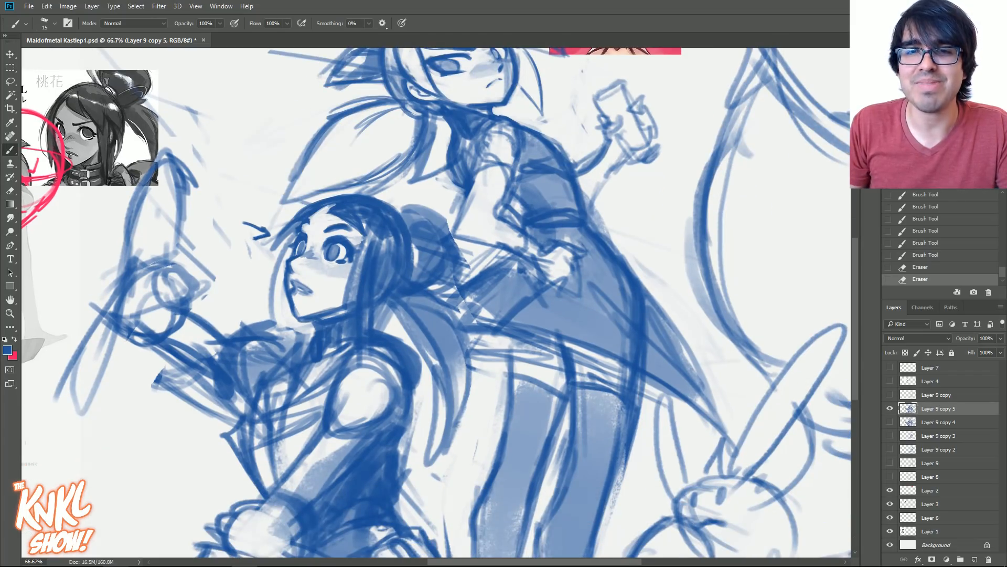
mouse_move(493, 237)
left_mouse_down()
mouse_move(554, 256)
mouse_move(532, 244)
mouse_move(535, 253)
mouse_move(547, 248)
left_mouse_up()
left_click_drag(520, 234, 557, 250)
left_click_drag(497, 218, 548, 249)
left_click_drag(512, 230, 541, 245)
left_click_drag(504, 191, 495, 220)
mouse_move(511, 173)
left_mouse_down()
mouse_move(462, 244)
mouse_move(486, 241)
mouse_move(455, 228)
left_mouse_up()
key("bracketright")
key("bracketright")
mouse_move(480, 241)
left_mouse_down()
mouse_move(451, 226)
mouse_move(486, 162)
mouse_move(508, 172)
left_mouse_up()
key("bracketleft")
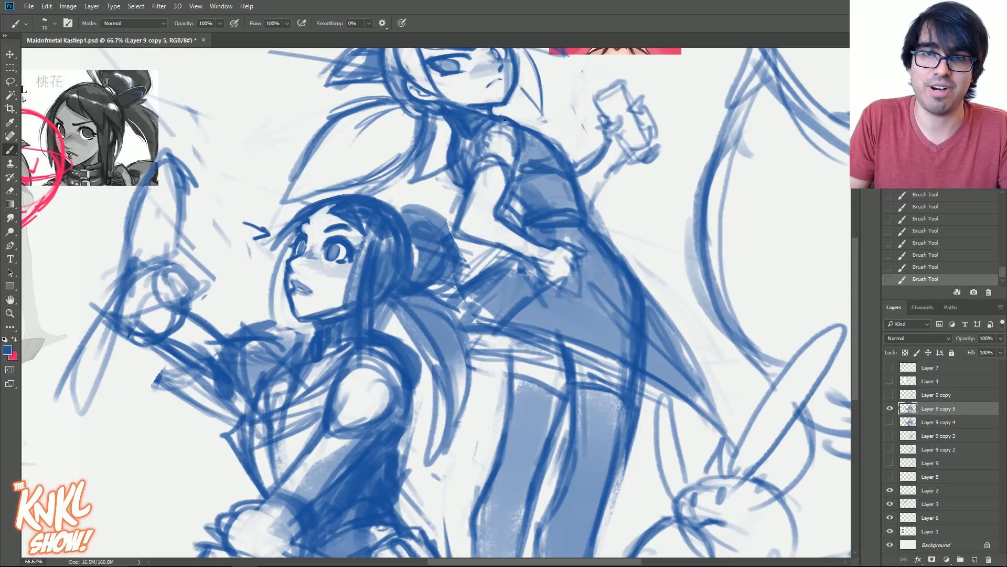
- Redraw the top line of the standing figure's near shoulder and erase the rough lines inside it
mouse_move(495, 110)
left_mouse_down()
mouse_move(527, 116)
mouse_move(536, 141)
mouse_move(526, 161)
mouse_move(519, 116)
left_mouse_up()
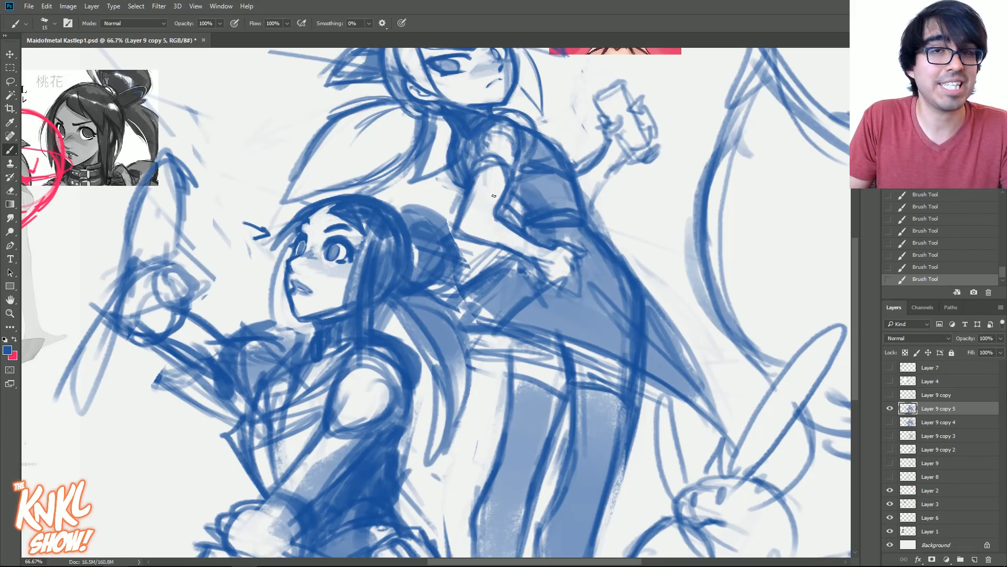
key("e")
mouse_move(512, 157)
left_mouse_down()
mouse_move(497, 128)
mouse_move(485, 154)
mouse_move(508, 142)
mouse_move(505, 158)
mouse_move(480, 139)
left_mouse_up()
mouse_move(486, 139)
left_mouse_down()
mouse_move(476, 170)
mouse_move(496, 123)
mouse_move(505, 126)
left_mouse_up()
- Draw the cuff at the standing figure's near wrist and fill the long glove with blue shading
key("bracketright")
key("bracketright")
key("bracketright")
key("bracketright")
key("bracketright")
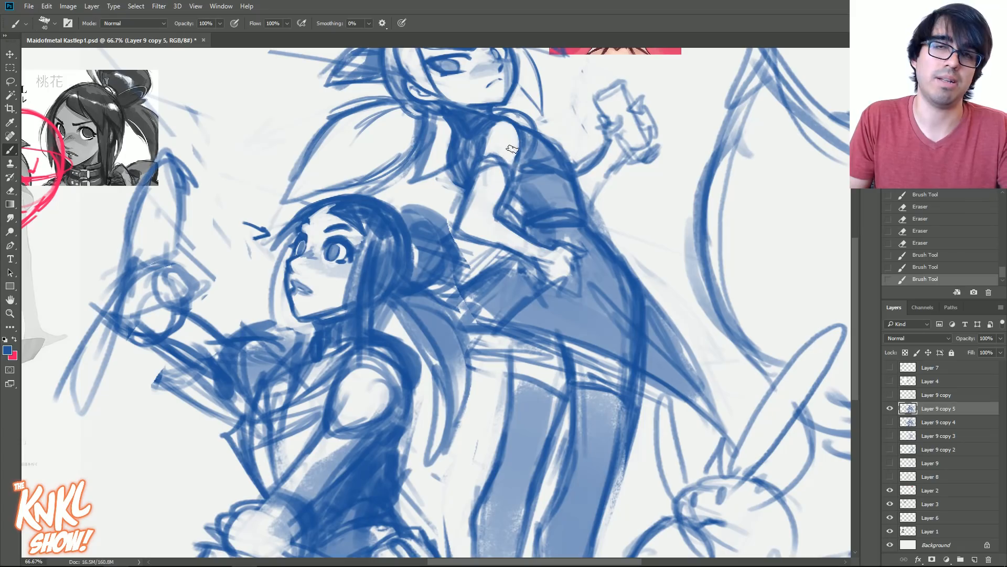
left_click_drag(545, 259, 539, 250)
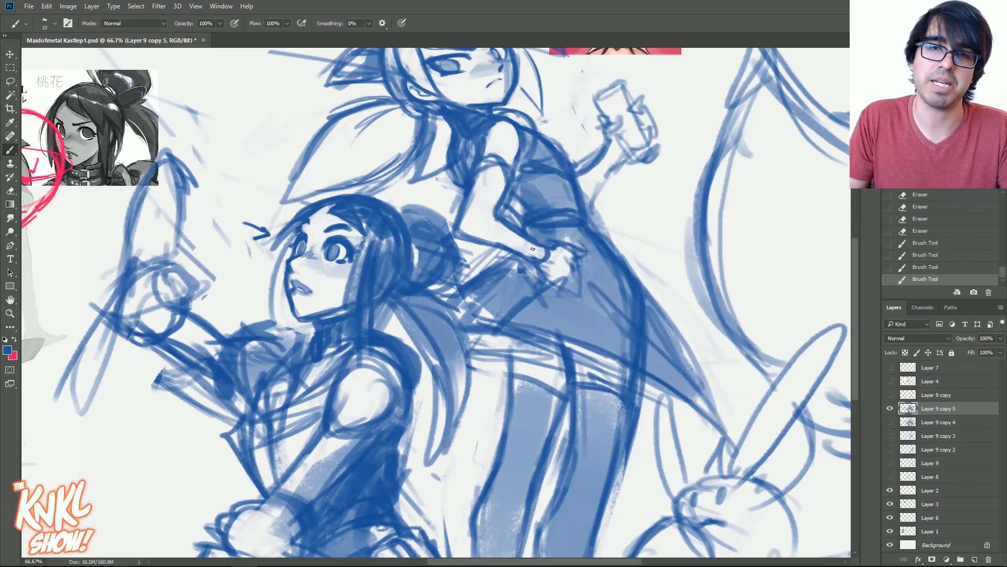
key("bracketright")
key("bracketright")
key("bracketright")
key("bracketright")
key("bracketright")
mouse_move(502, 173)
left_mouse_down()
mouse_move(467, 205)
mouse_move(490, 233)
mouse_move(543, 255)
mouse_move(475, 231)
mouse_move(552, 250)
left_mouse_up()
- Refine the rounded contour of the standing figure's near shoulder where it meets the vest
key("bracketleft")
key("bracketleft")
key("bracketleft")
key("bracketleft")
key("bracketleft")
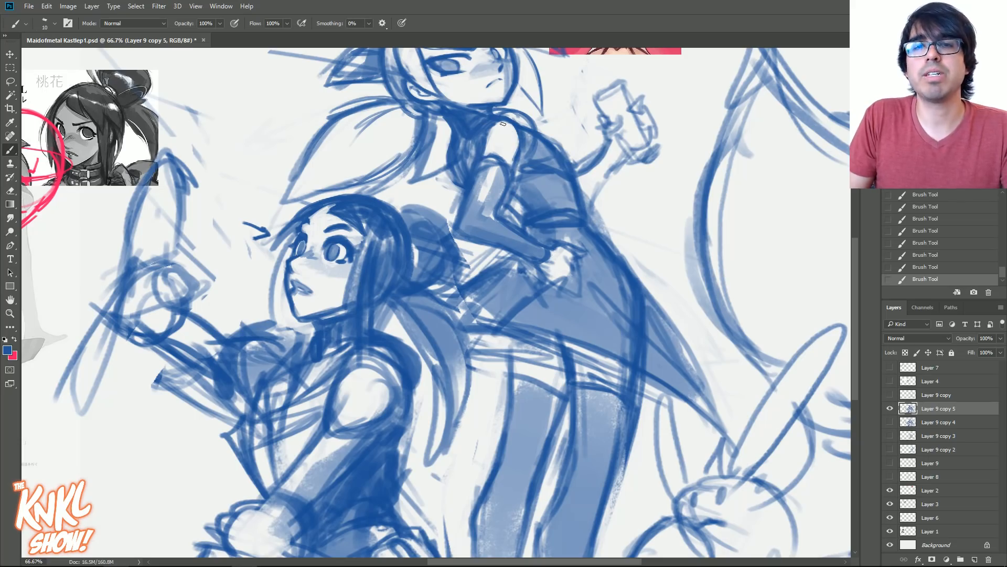
left_click_drag(510, 116, 489, 121)
mouse_move(484, 125)
left_mouse_down()
mouse_move(476, 137)
mouse_move(521, 124)
left_mouse_up()
mouse_move(520, 123)
left_mouse_down()
mouse_move(527, 144)
mouse_move(531, 131)
mouse_move(526, 148)
left_mouse_up()
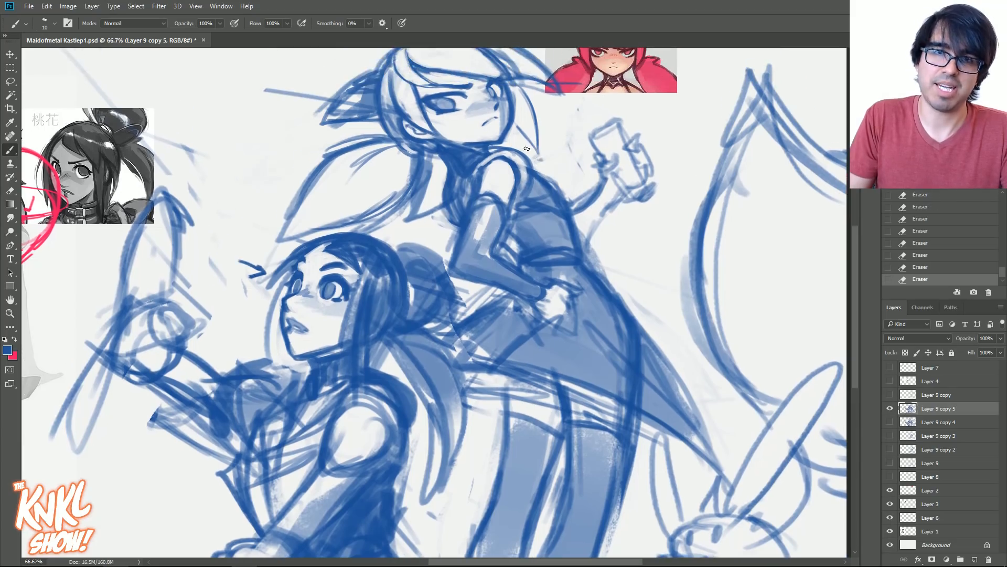
- Clean up the standing figure's chest edge and define the gap inside the bent elbow
mouse_move(445, 213)
left_mouse_down()
mouse_move(442, 193)
mouse_move(442, 221)
left_mouse_up()
mouse_move(444, 170)
left_mouse_down()
mouse_move(439, 210)
mouse_move(452, 227)
left_mouse_up()
left_click_drag(513, 256, 510, 262)
left_click_drag(517, 250, 506, 261)
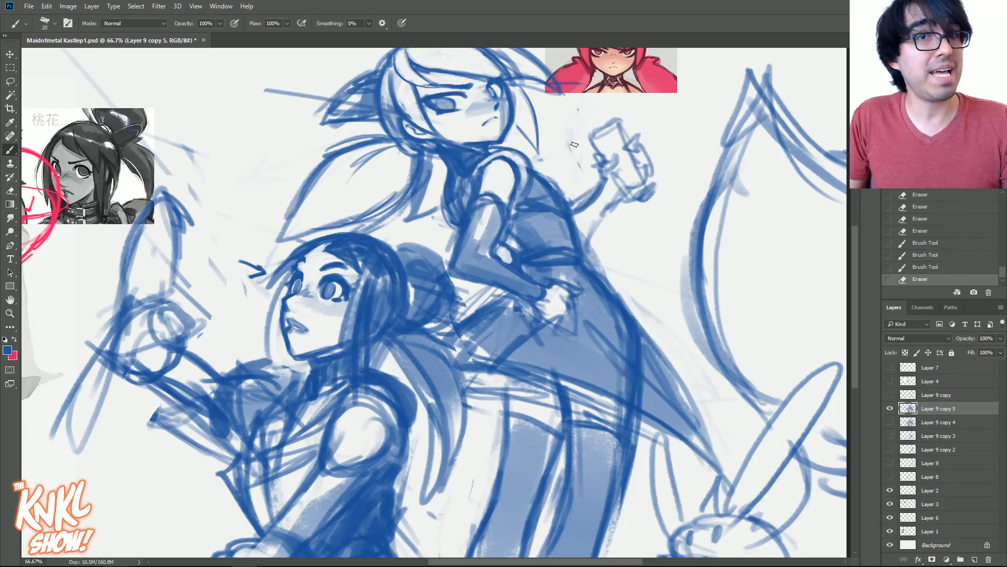
- Erase stray marks behind the standing figure's back and redraw both contours of the raised far arm
mouse_move(547, 157)
left_mouse_down()
mouse_move(563, 135)
mouse_move(569, 146)
mouse_move(580, 110)
left_mouse_up()
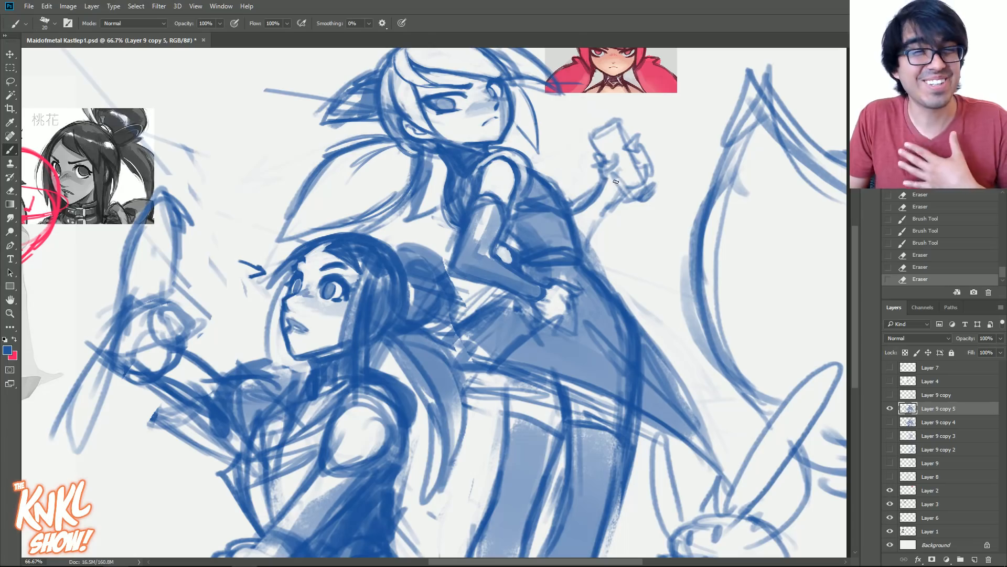
left_click_drag(583, 232, 618, 195)
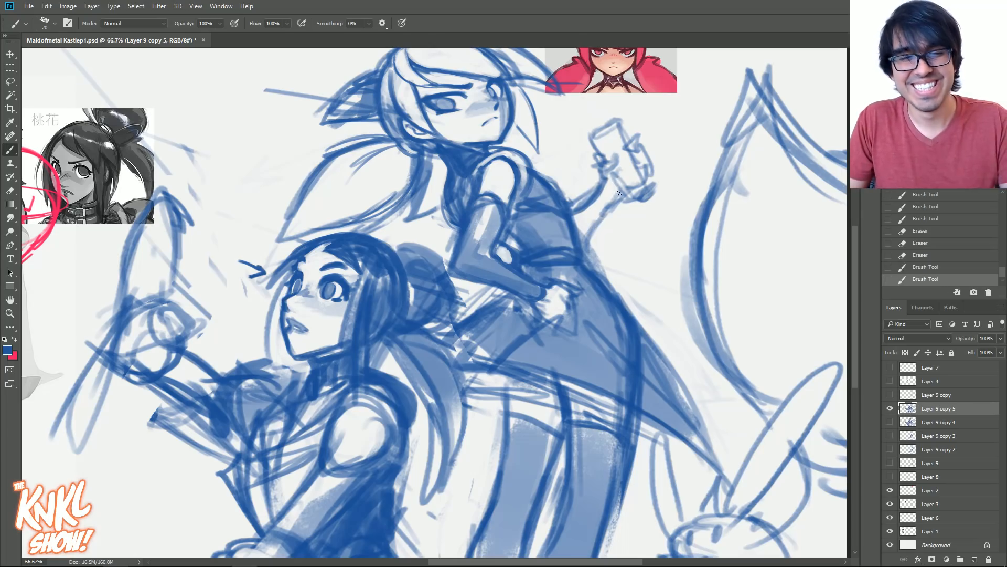
key("[")
left_click_drag(589, 241, 620, 197)
left_click_drag(584, 237, 611, 204)
mouse_move(605, 185)
left_mouse_down()
mouse_move(618, 202)
mouse_move(598, 179)
mouse_move(572, 202)
mouse_move(566, 192)
mouse_move(544, 196)
left_mouse_up()
- Shade the standing figure's waist beside the elbow and clean the edge of the lower back
key("]")
key("]")
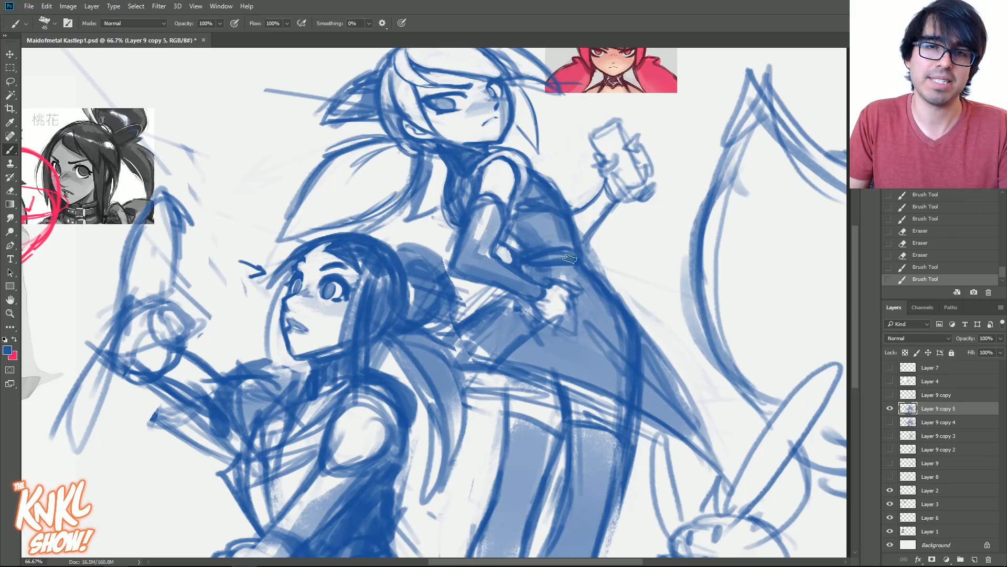
key("[")
key("[")
left_click_drag(512, 244, 530, 257)
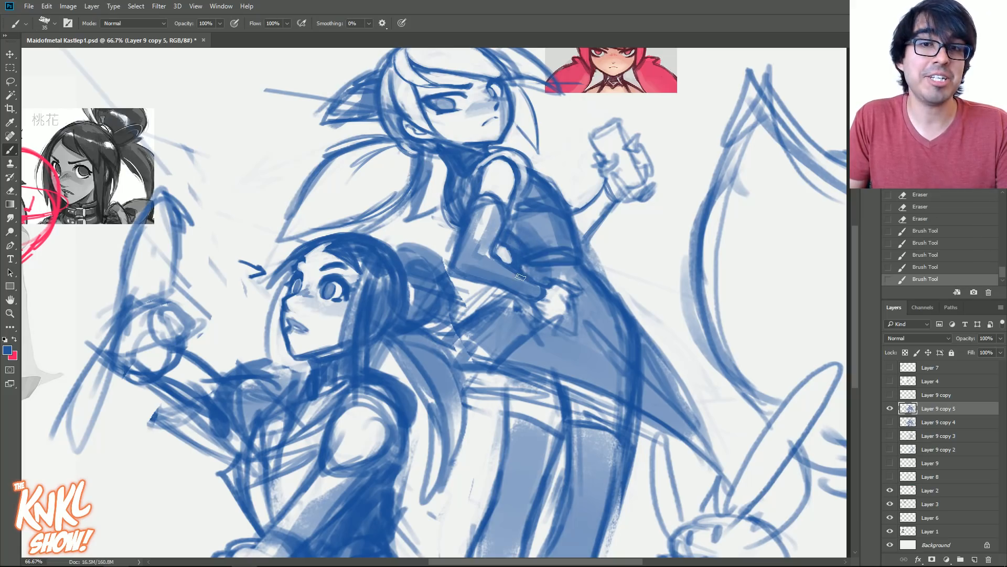
key("e")
left_click_drag(606, 272, 601, 248)
key("b")
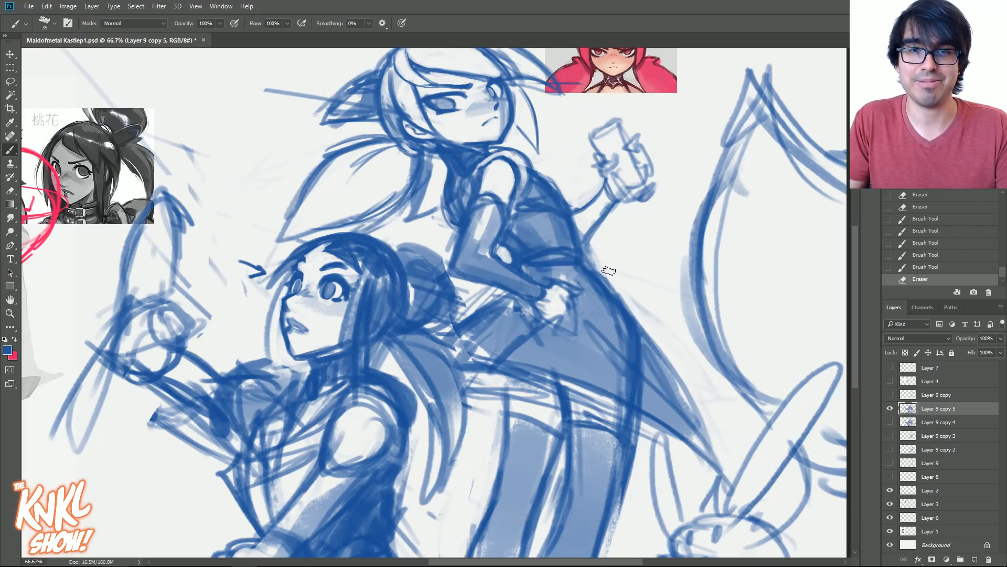
- Fill the sleeve of the standing figure's raised far arm with blue shading
key("]")
key("]")
key("]")
mouse_move(594, 201)
left_mouse_down()
mouse_move(582, 221)
mouse_move(609, 194)
left_mouse_up()
key("]")
key("]")
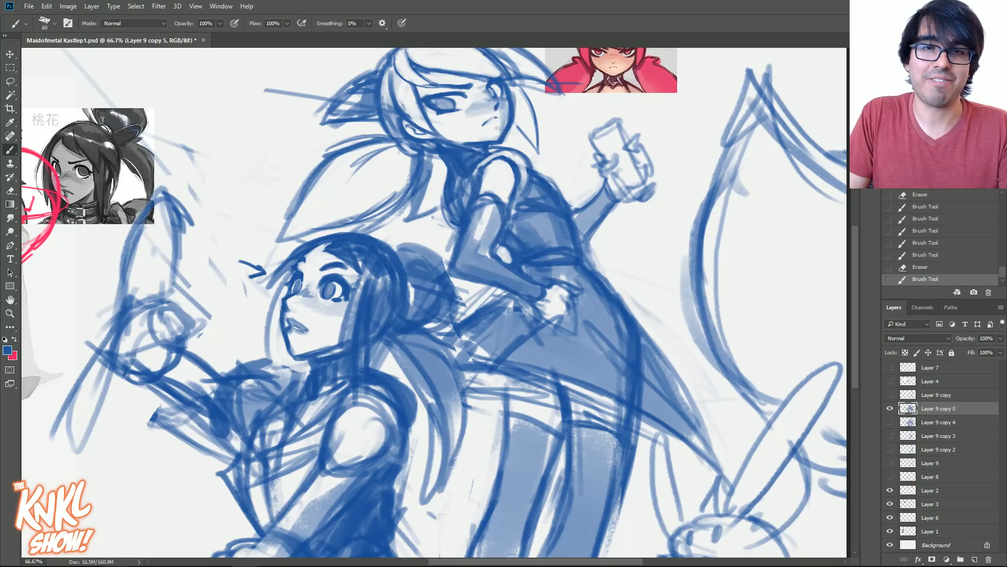
- Clean up the standing figure's far cheek and erase the long construction line beside the near horn
left_click_drag(503, 114, 501, 118)
left_click_drag(501, 109, 498, 114)
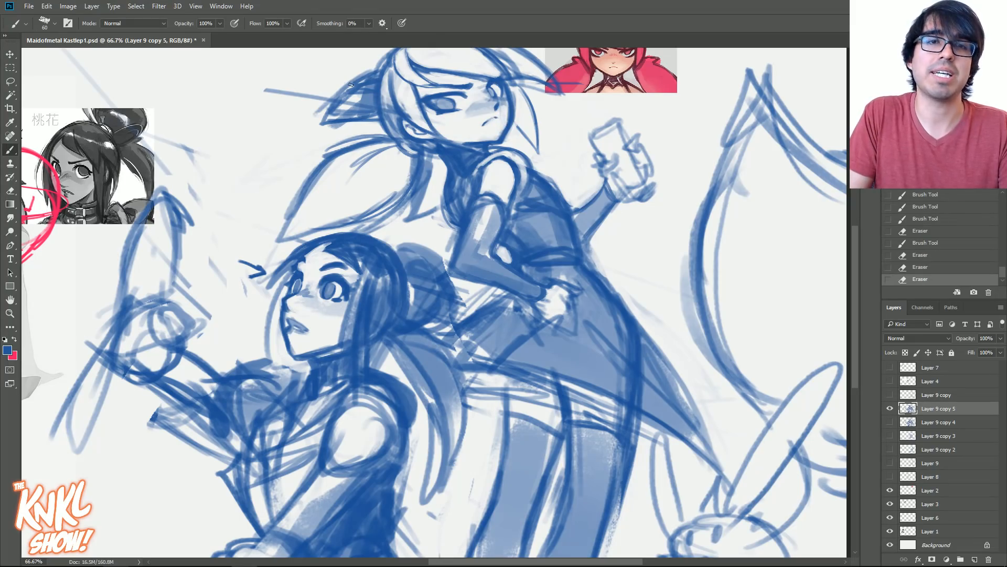
mouse_move(282, 88)
left_mouse_down()
mouse_move(253, 110)
mouse_move(277, 113)
mouse_move(331, 67)
left_mouse_up()
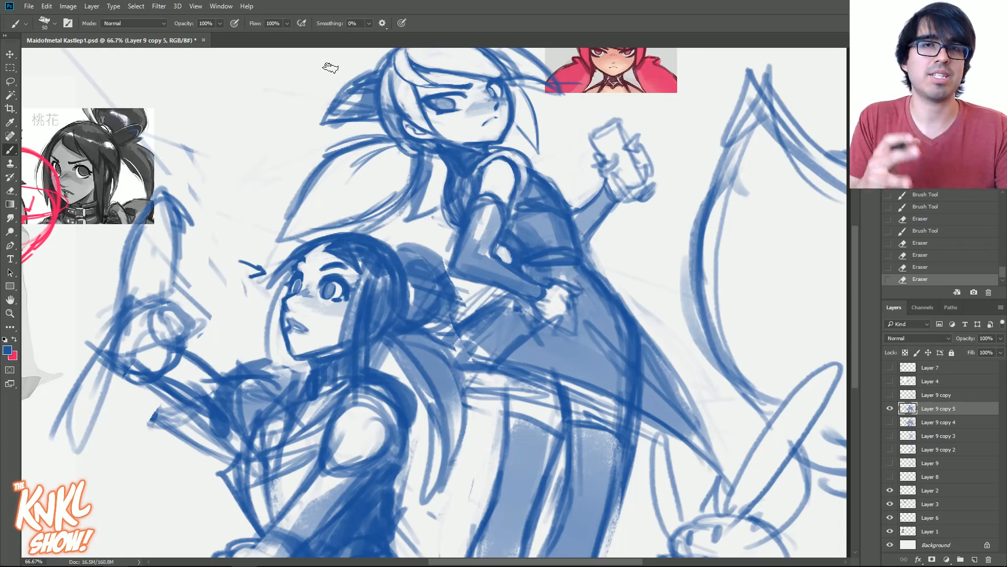
- Clean up the outline of the standing figure's hand resting on the hip
mouse_move(562, 295)
left_mouse_down()
mouse_move(562, 300)
mouse_move(580, 311)
mouse_move(572, 303)
mouse_move(578, 311)
mouse_move(584, 300)
mouse_move(569, 322)
left_mouse_up()
key("bracketleft")
left_click_drag(573, 313, 575, 309)
mouse_move(569, 311)
left_mouse_down()
mouse_move(572, 291)
mouse_move(570, 325)
mouse_move(541, 310)
left_mouse_up()
key("bracketleft")
key("bracketright")
- Redraw the outer edge of the standing figure's coat tail, shade it and erase the stray lines around it
mouse_move(589, 268)
left_mouse_down()
mouse_move(616, 298)
mouse_move(580, 264)
mouse_move(630, 314)
mouse_move(666, 369)
left_mouse_up()
left_click_drag(595, 262, 656, 340)
left_click_drag(686, 282, 677, 220)
key("bracketright")
key("bracketright")
mouse_move(626, 370)
left_mouse_down()
mouse_move(699, 394)
mouse_move(672, 386)
left_mouse_up()
mouse_move(647, 281)
left_mouse_down()
mouse_move(705, 403)
mouse_move(633, 277)
left_mouse_up()
left_click_drag(657, 311, 647, 295)
key("bracketleft")
- Clear the rough lines beneath the standing figure's gloved forearm and around the elbow
left_click_drag(443, 285, 501, 241)
left_click_drag(477, 234, 524, 247)
mouse_move(458, 241)
left_mouse_down()
mouse_move(445, 258)
mouse_move(449, 232)
mouse_move(482, 231)
left_mouse_up()
- Clean up the space between the standing figure's ponytail and chest and touch up the vest behind the shoulder
left_click_drag(436, 185, 444, 171)
mouse_move(442, 186)
left_mouse_down()
mouse_move(443, 171)
mouse_move(431, 207)
left_mouse_up()
left_click_drag(426, 154, 435, 166)
mouse_move(422, 166)
left_mouse_down()
mouse_move(437, 143)
mouse_move(458, 167)
mouse_move(451, 158)
mouse_move(460, 156)
left_mouse_up()
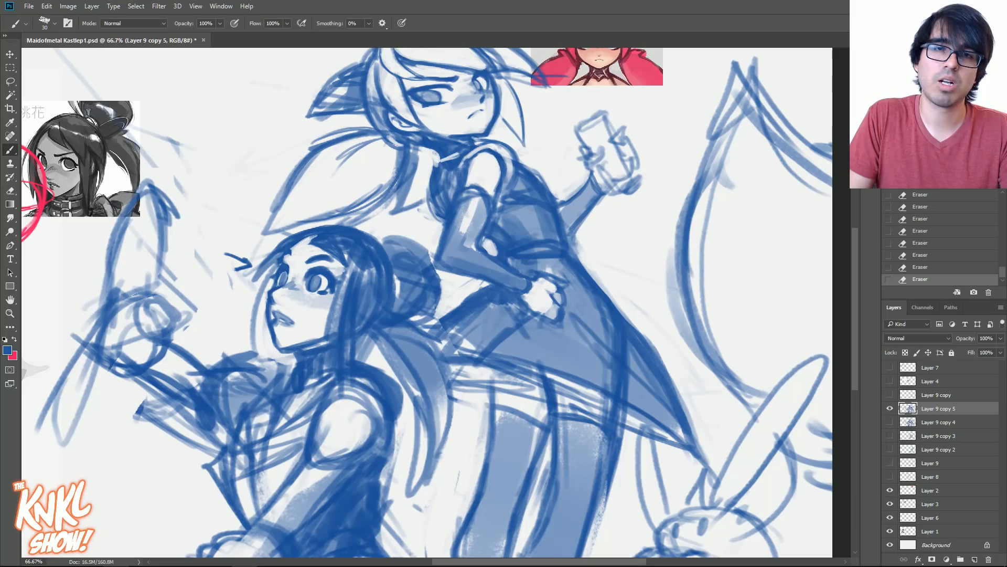
left_click_drag(423, 147, 440, 168)
key("[")
key("[")
left_click_drag(508, 165, 513, 176)
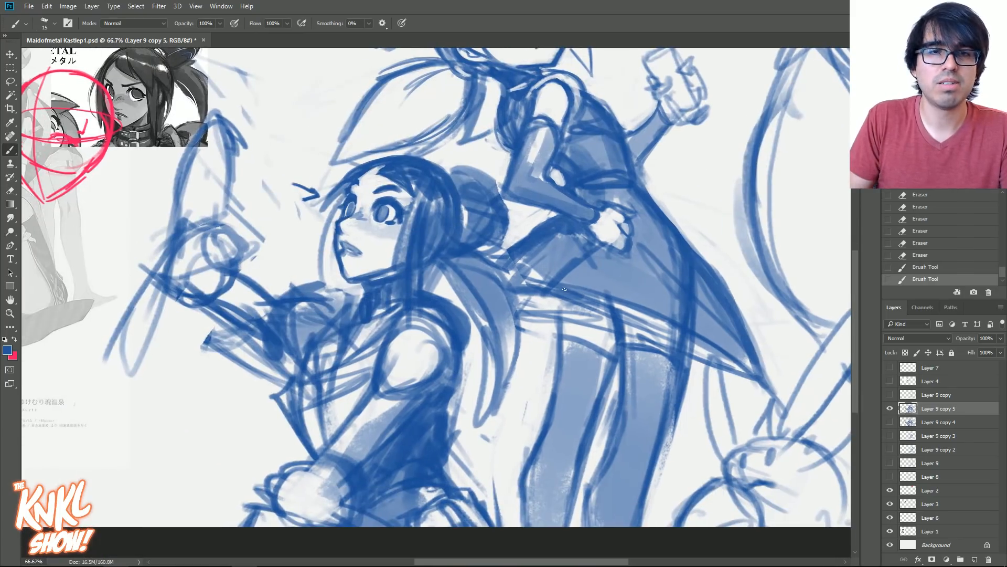
- Clean up the shading beside the seated figure's nose and near eye and redraw the parted lips
key("]")
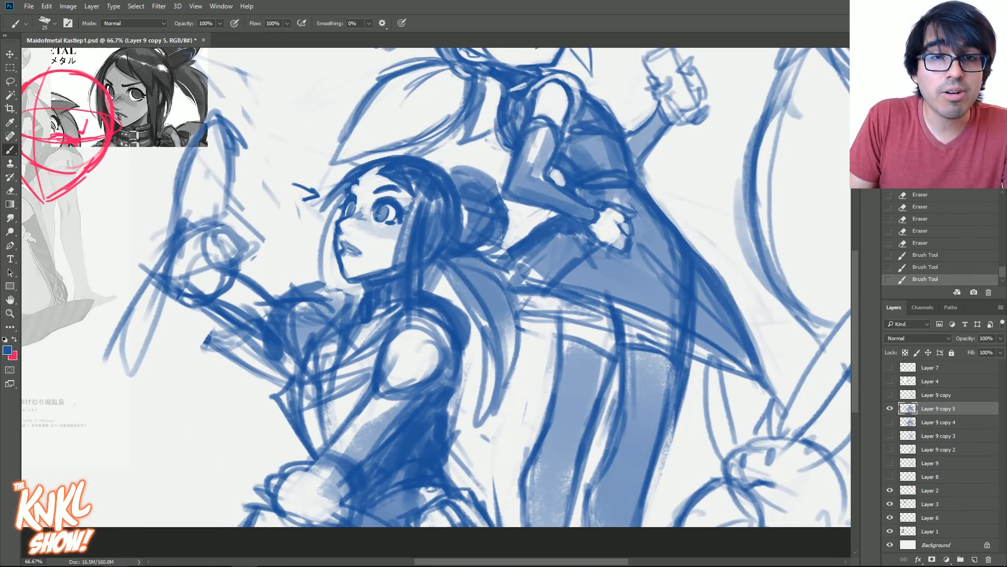
left_click_drag(375, 221, 376, 221)
left_click_drag(378, 208, 375, 214)
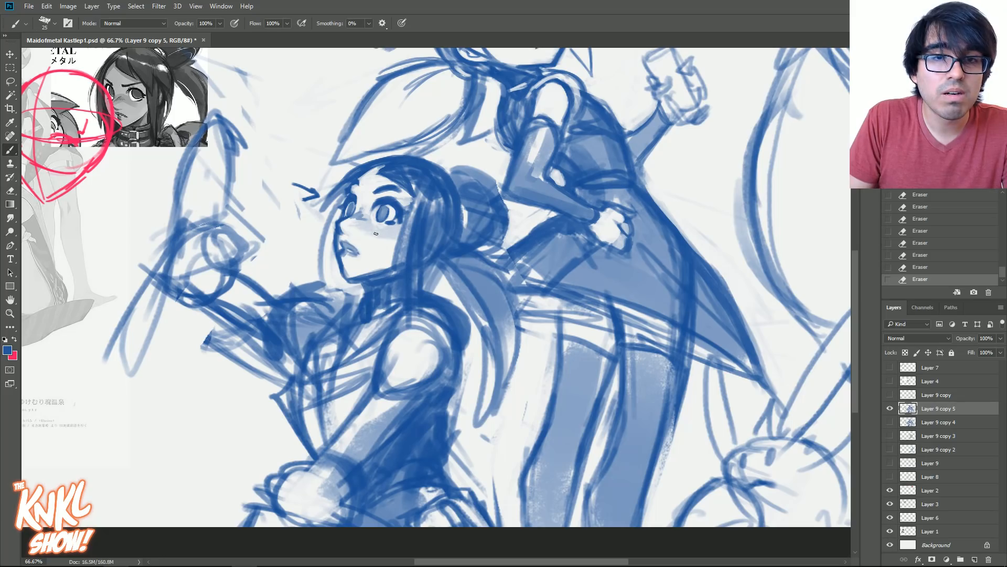
left_click_drag(357, 252, 353, 249)
left_click_drag(354, 251, 347, 245)
left_click_drag(349, 248, 345, 250)
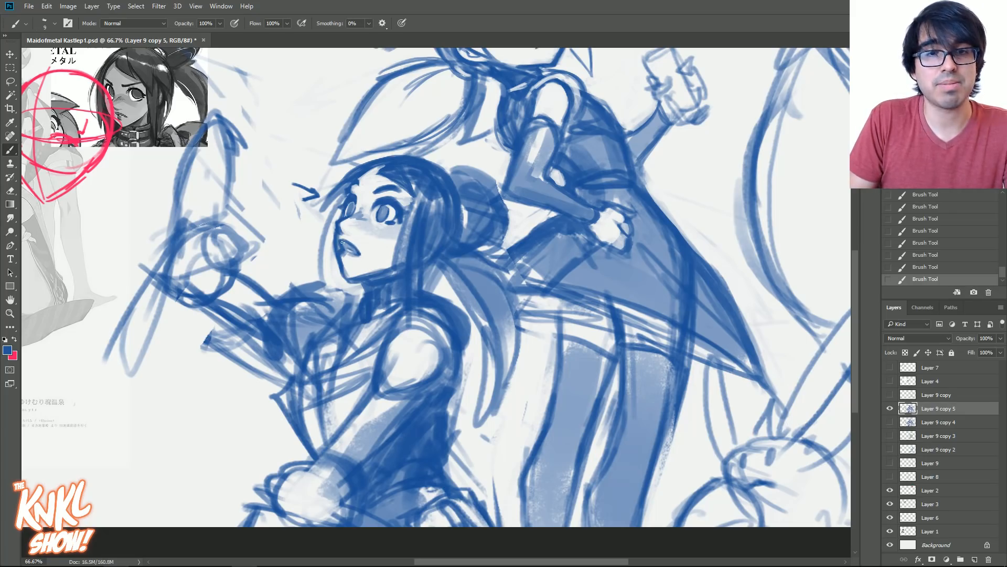
left_click_drag(346, 260, 362, 262)
mouse_move(367, 263)
left_mouse_down()
mouse_move(382, 268)
mouse_move(349, 267)
left_mouse_up()
key("ctrl+alt+z")
key("ctrl+alt+z")
key("ctrl+alt+z")
key("ctrl+alt+z")
- Enlarge the brush tip to 45 and erase light bands across the tops of the standing figure's stockings
key("bracketright")
key("bracketright")
key("bracketright")
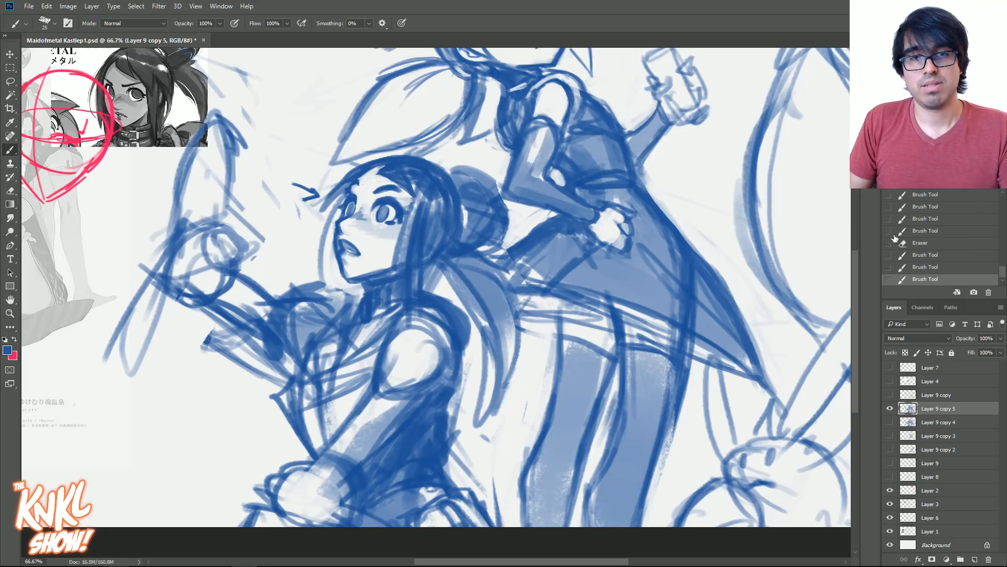
key("bracketleft")
key("bracketright")
key("bracketright")
key("bracketright")
key("bracketright")
key("bracketright")
mouse_move(632, 353)
left_mouse_down()
mouse_move(682, 375)
mouse_move(632, 357)
left_mouse_up()
left_click_drag(568, 342, 676, 380)
left_click_drag(628, 359, 657, 362)
mouse_move(629, 361)
left_mouse_down()
mouse_move(683, 388)
mouse_move(570, 348)
left_mouse_up()
- Erase a light trim line along the standing figure's coat hem and add highlights to the vest and upper arm
mouse_move(754, 354)
left_mouse_down()
mouse_move(687, 319)
mouse_move(677, 301)
mouse_move(538, 266)
left_mouse_up()
left_click_drag(668, 259, 685, 267)
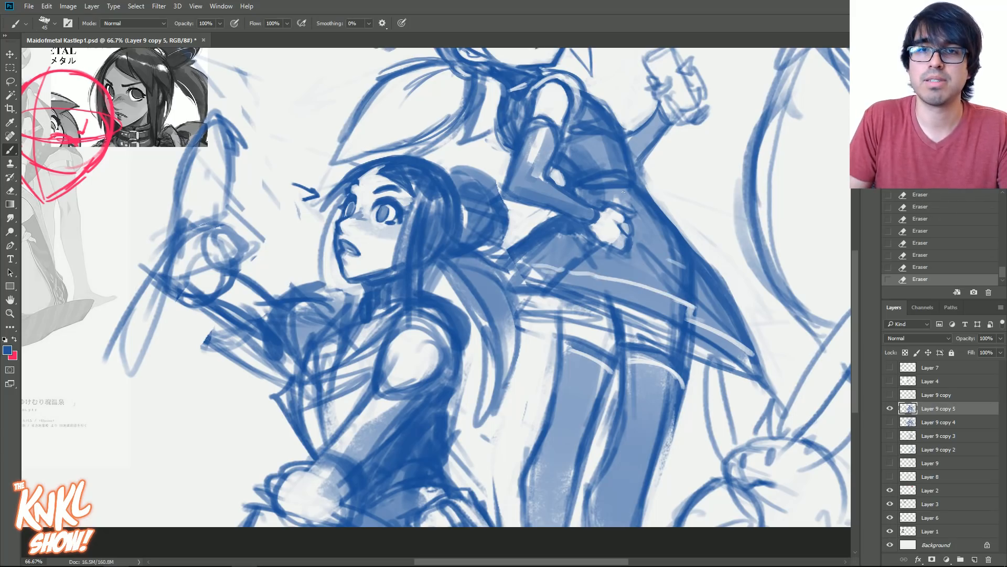
left_click_drag(576, 116, 580, 91)
mouse_move(555, 145)
left_mouse_down()
mouse_move(537, 125)
mouse_move(519, 142)
left_mouse_up()
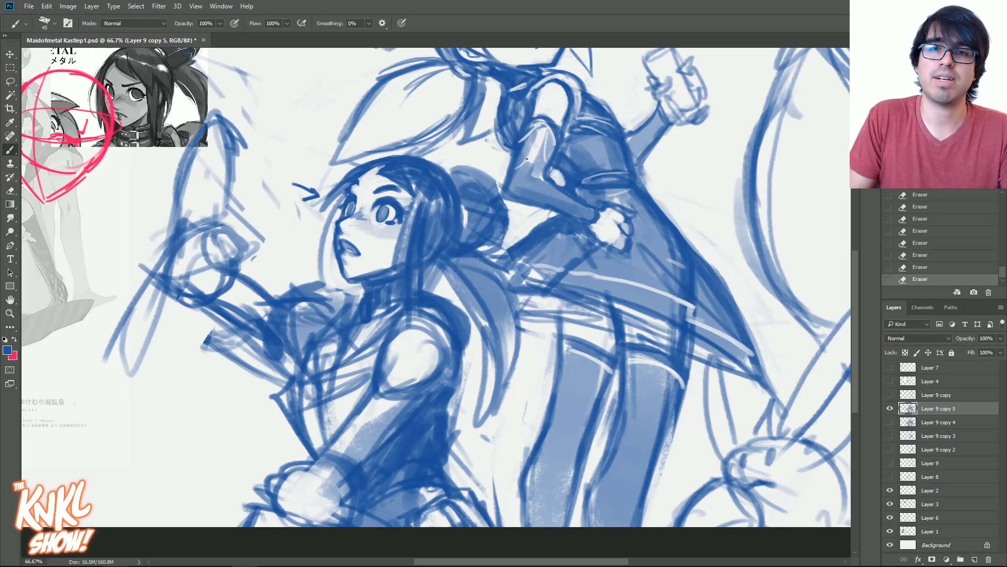
- Scale the whole blue sketch on Layer 9 copy 5 down with Free Transform and reposition it on the canvas
key("ctrl+minus")
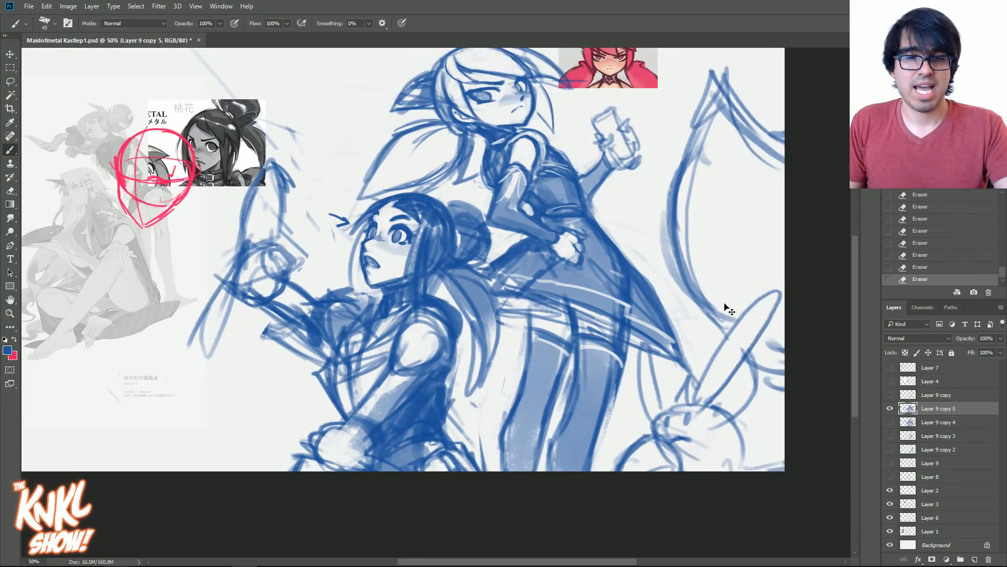
key("ctrl+t")
key("ctrl+minus")
mouse_move(209, 67)
left_mouse_down()
mouse_move(347, 157)
mouse_move(324, 155)
left_mouse_up()
mouse_move(508, 277)
left_mouse_down()
mouse_move(487, 217)
mouse_move(496, 226)
left_mouse_up()
mouse_move(731, 112)
left_mouse_down()
mouse_move(745, 102)
mouse_move(707, 88)
mouse_move(737, 88)
mouse_move(734, 96)
left_mouse_up()
key("Return")
key("b")
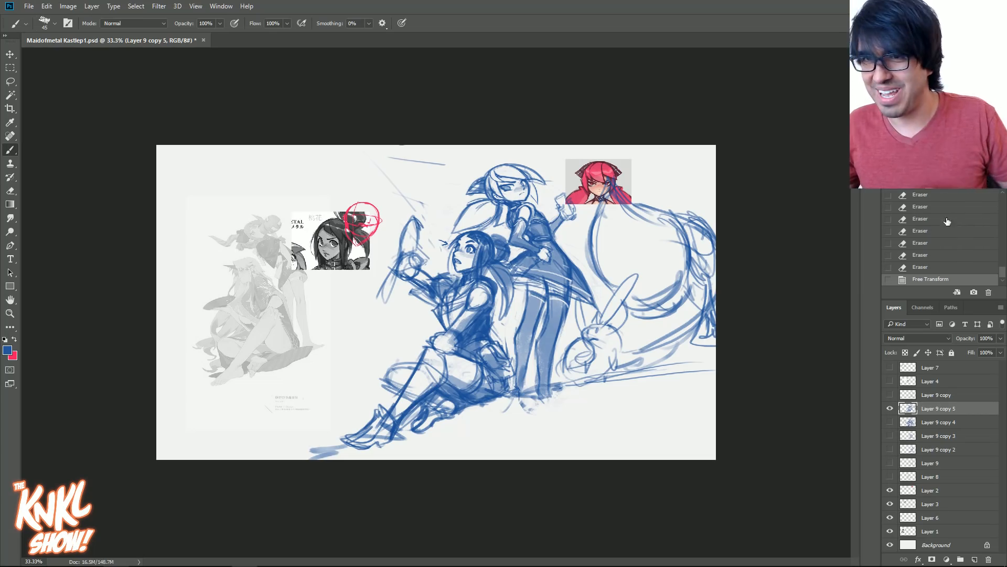
- Hide the current sketch and review the earlier versions on Layer 9, Layer 9 copy 2 and Layer 9 copy 3 one by one
key("ctrl+plus")
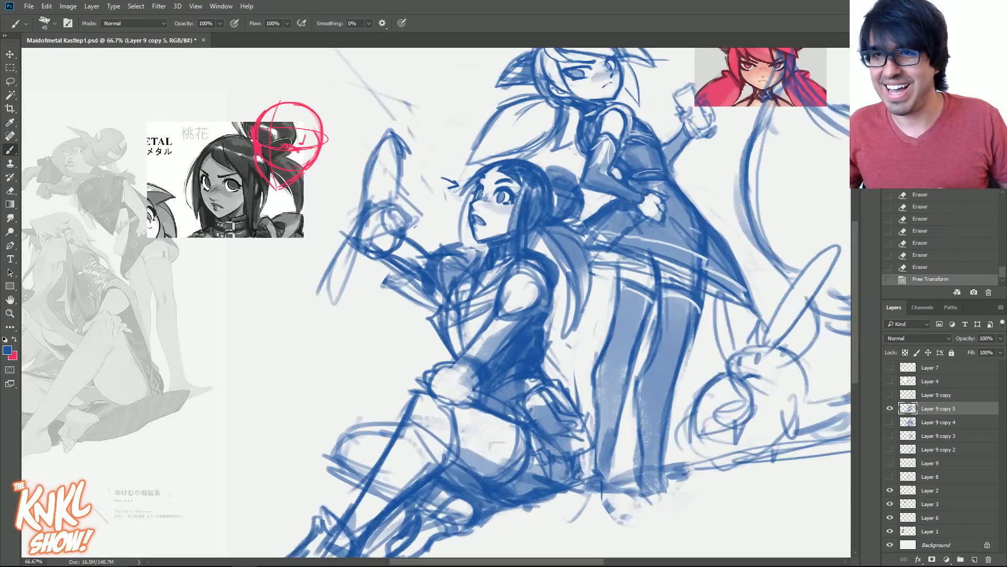
left_click_drag(488, 273, 389, 333)
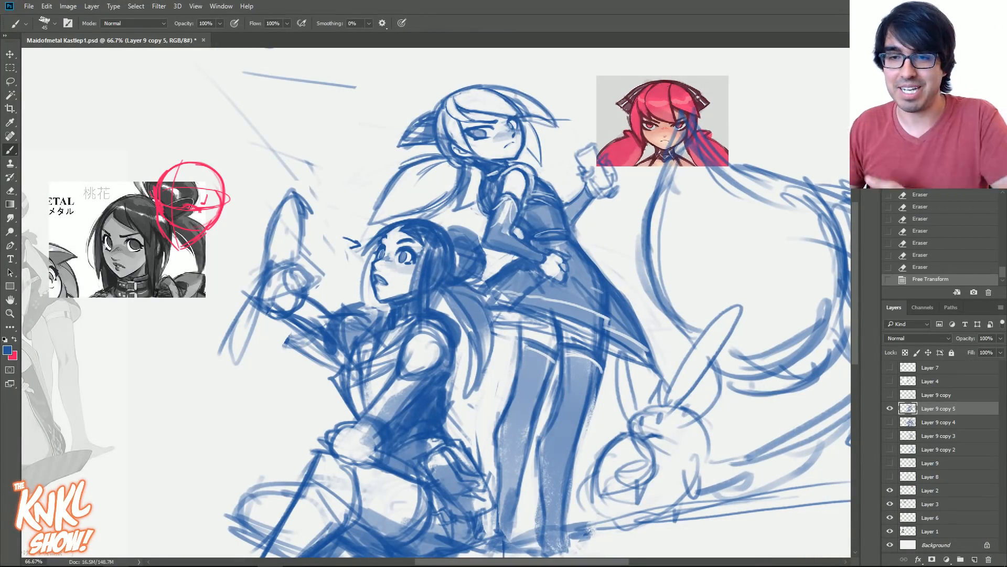
left_click(890, 408)
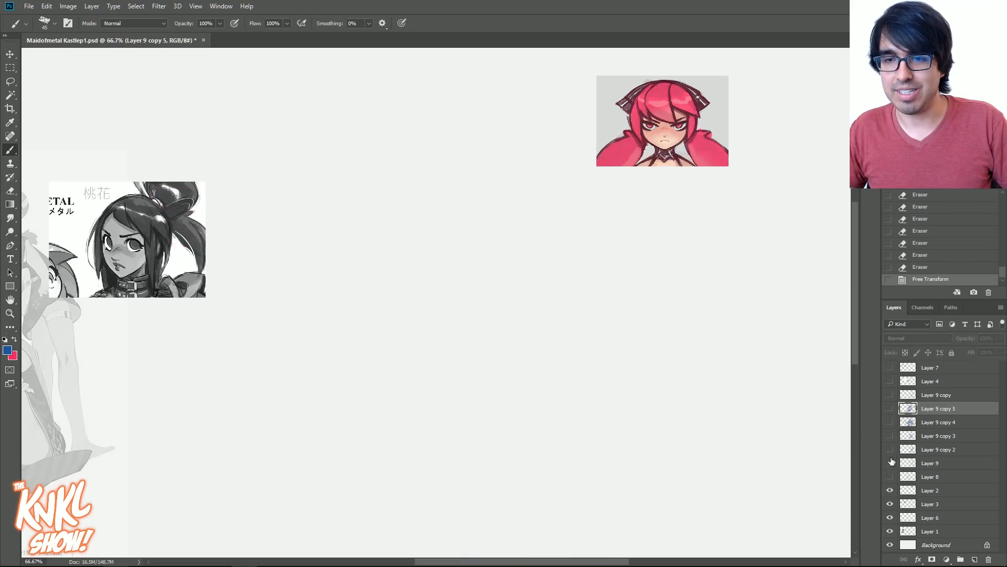
left_click(890, 463)
left_click(889, 462)
left_click(890, 449)
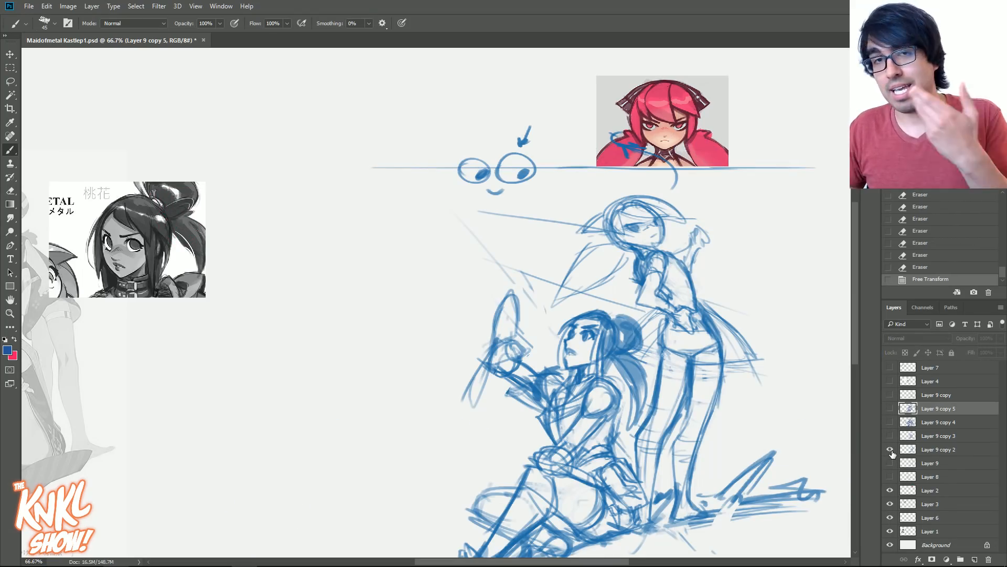
left_click(890, 450)
left_click(887, 435)
left_click(888, 436)
left_click_drag(436, 294, 678, 211)
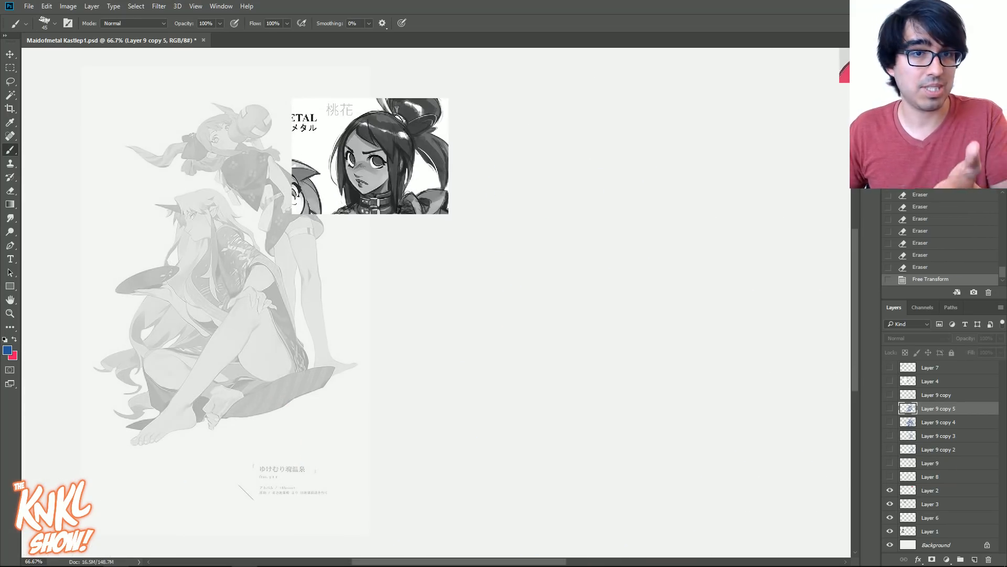
- Review the horizon and pose study on Layer 8 and the sketch on Layer 9 copy 4, and show Layer 9 copy 5 again
left_click(890, 476)
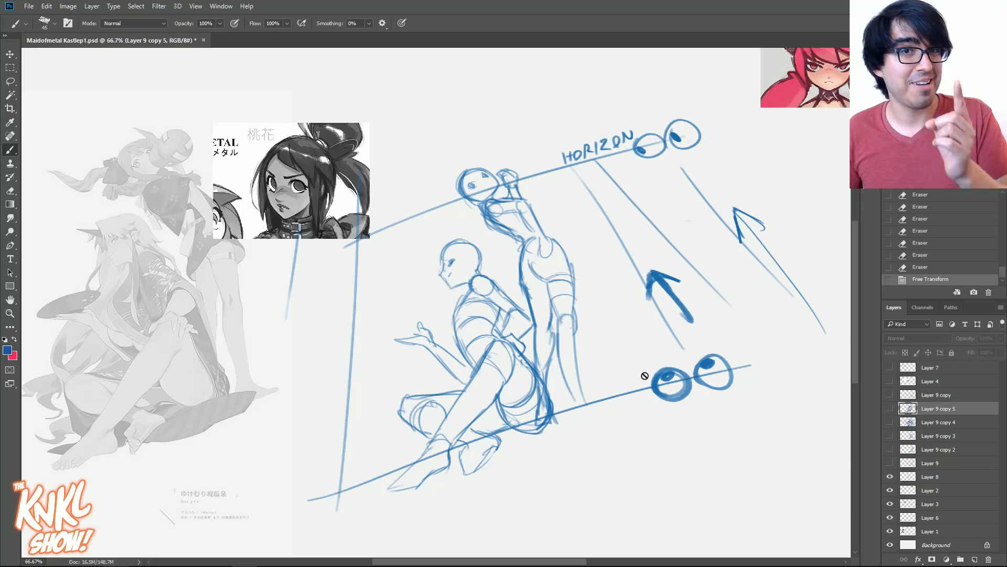
left_click(890, 477)
left_click(890, 423)
left_click(890, 423)
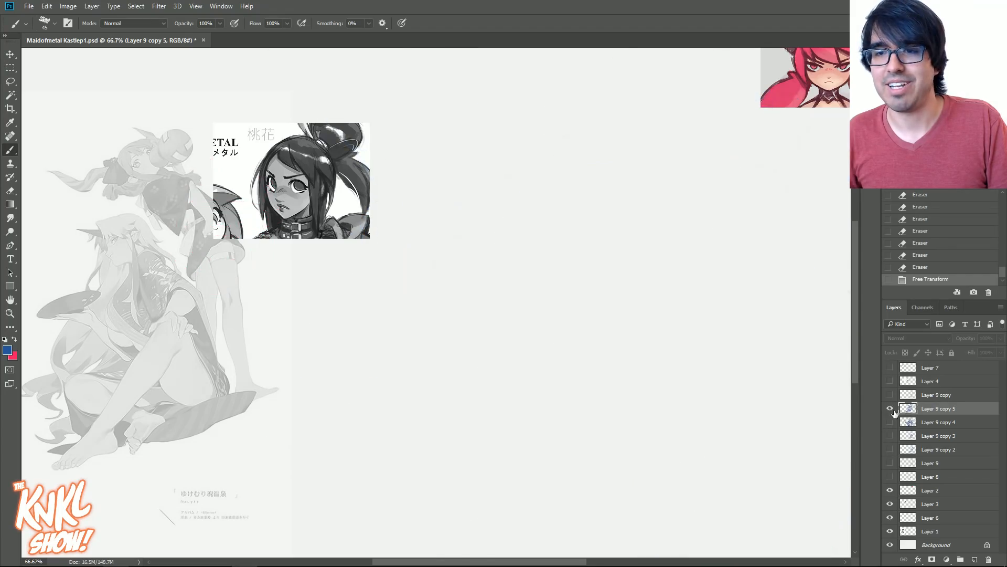
left_click(890, 408)
key("ctrl+minus")
- Switch to the browser and look through the Pizza Cult Enamel Pins Kickstarter page, from the project header to the pin descriptions
scroll(436, 302, "up", 1)
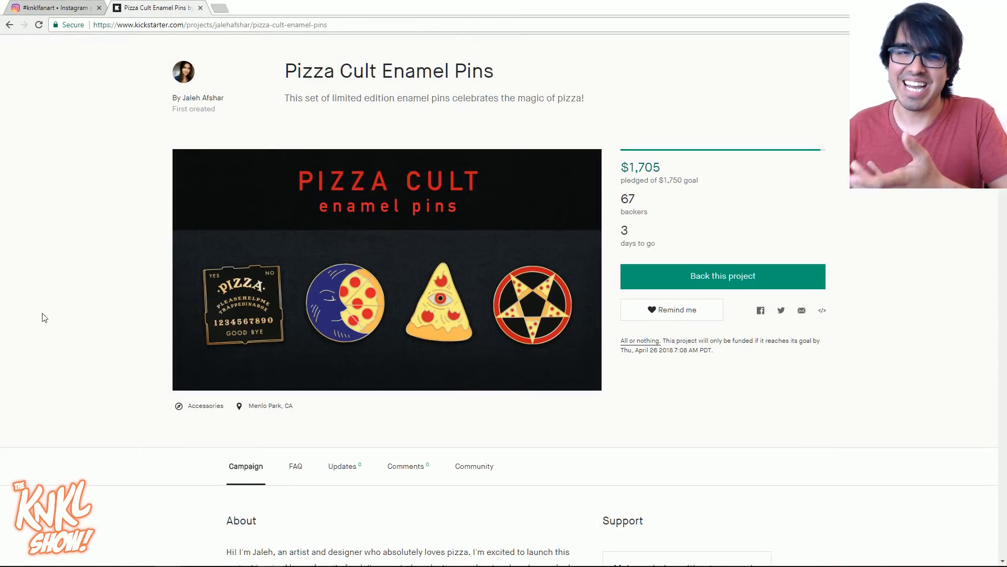
middle_click(56, 299)
scroll(54, 312, "down", 1)
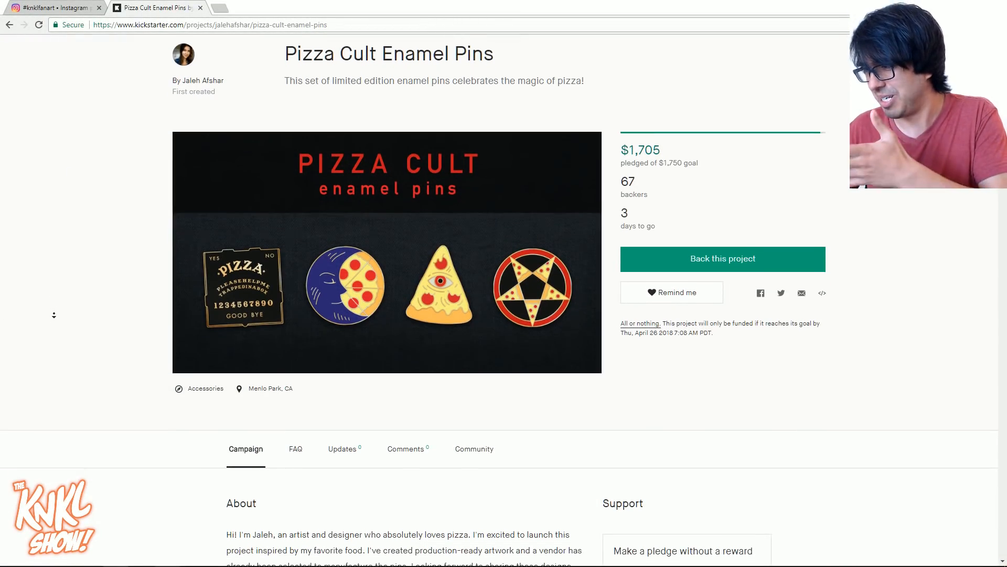
scroll(54, 312, "down", 1)
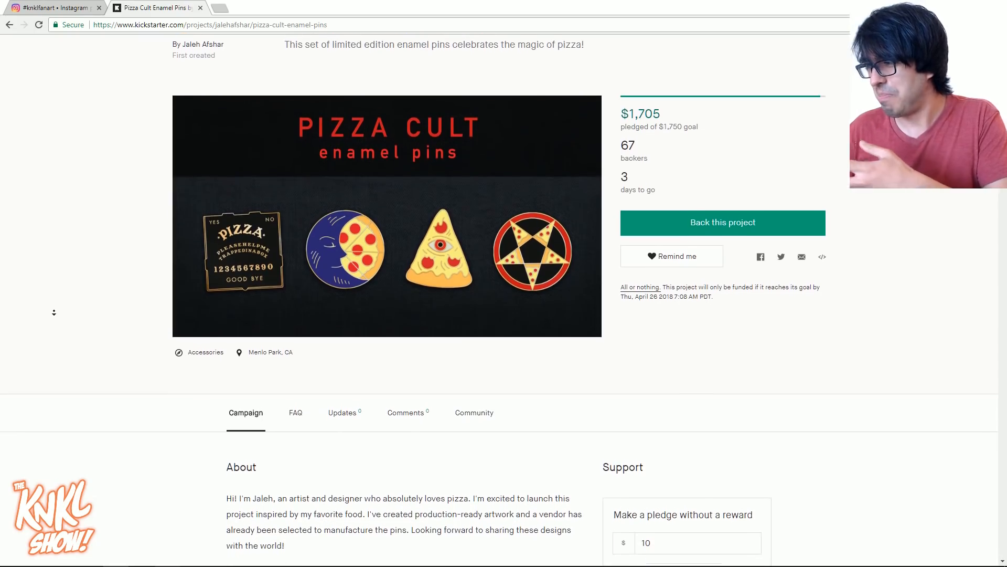
scroll(56, 310, "down", 2)
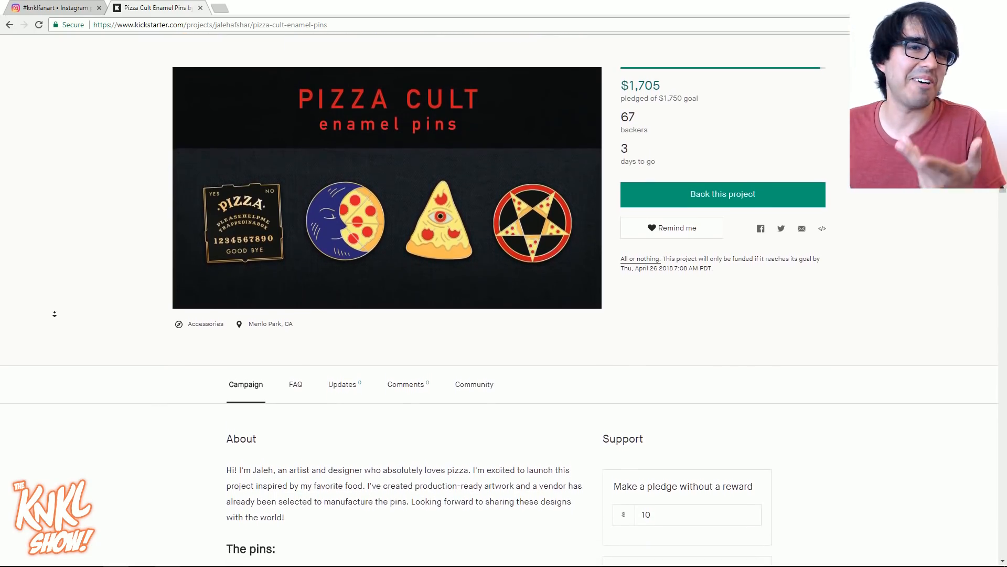
scroll(59, 331, "down", 5)
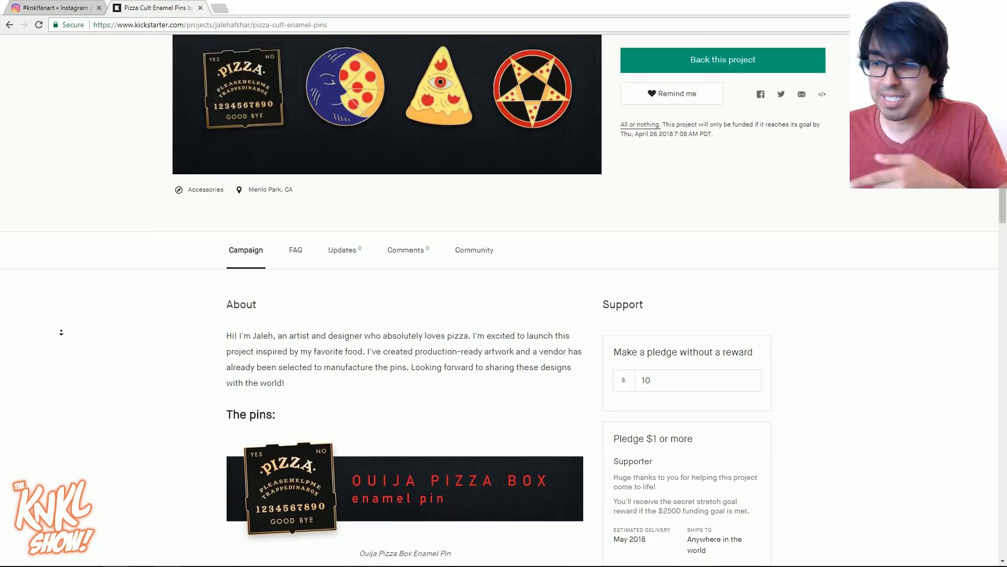
left_click(63, 335)
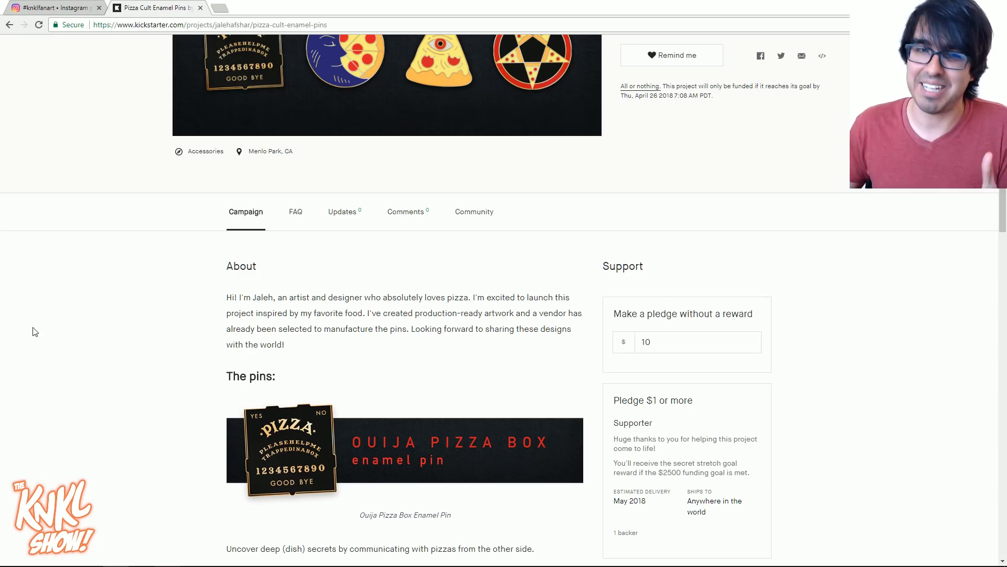
scroll(107, 424, "up", 4)
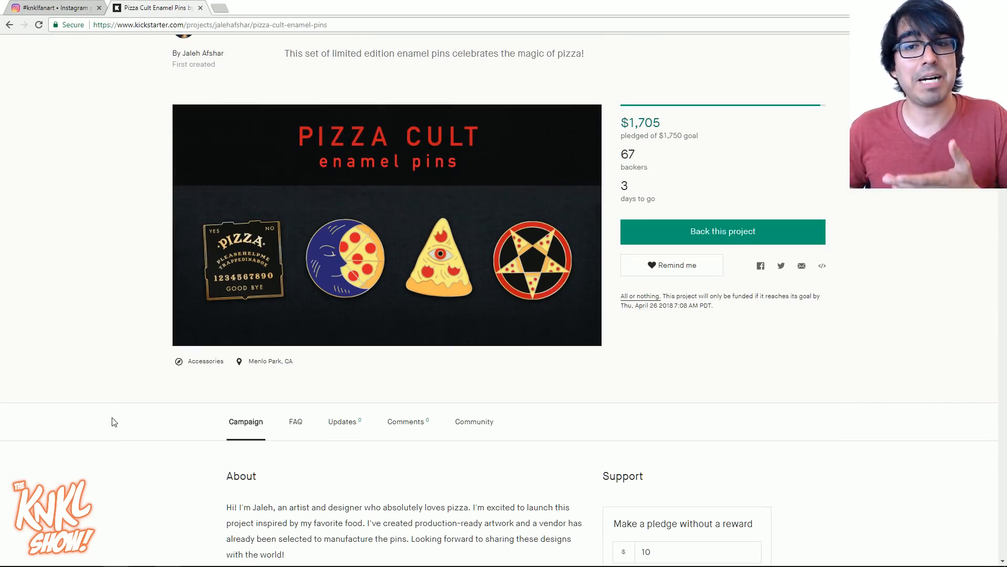